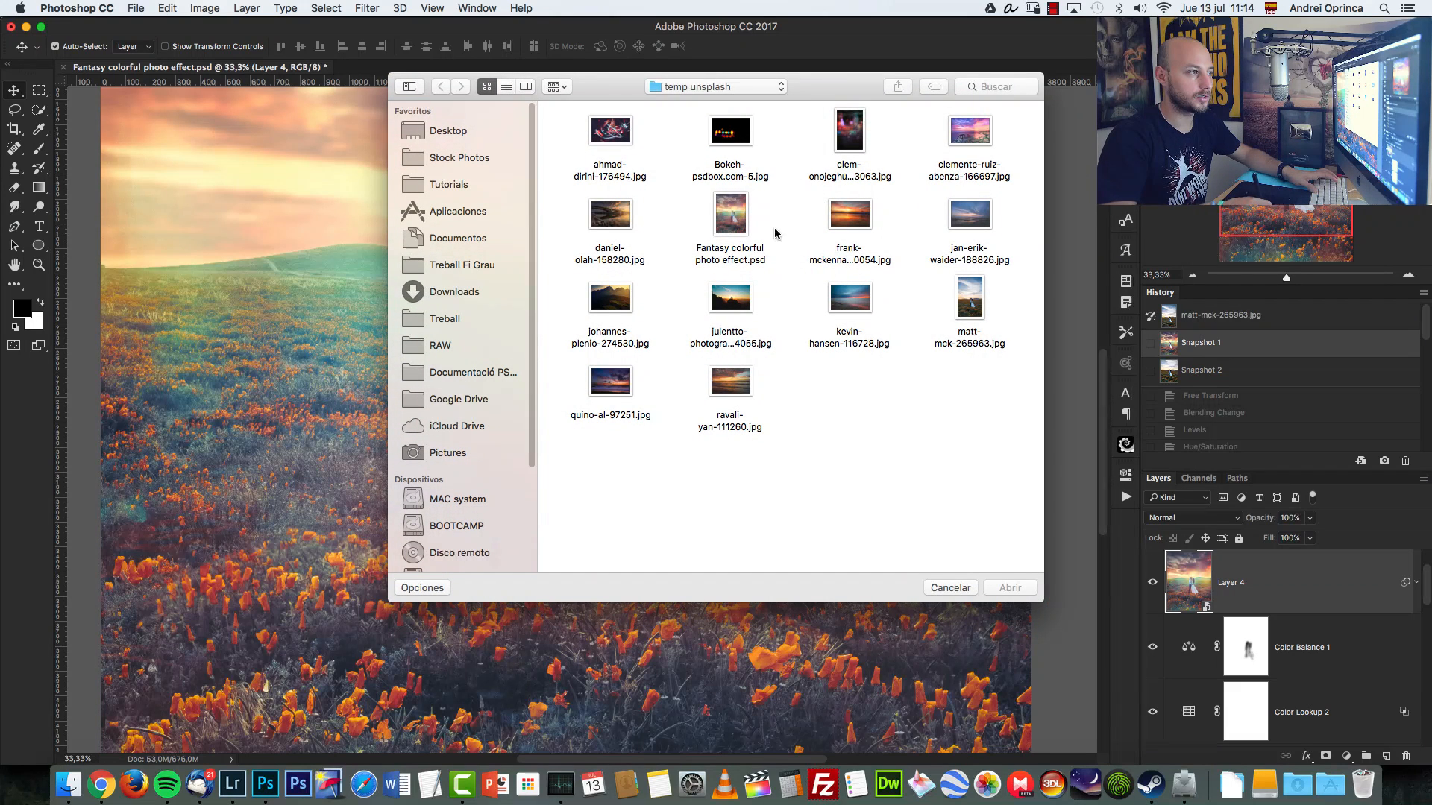
Open matt-mck-265963.jpg and crop away the upper part of the sky above the couple.
{"action": "left_click", "coordinate": [973, 313]}
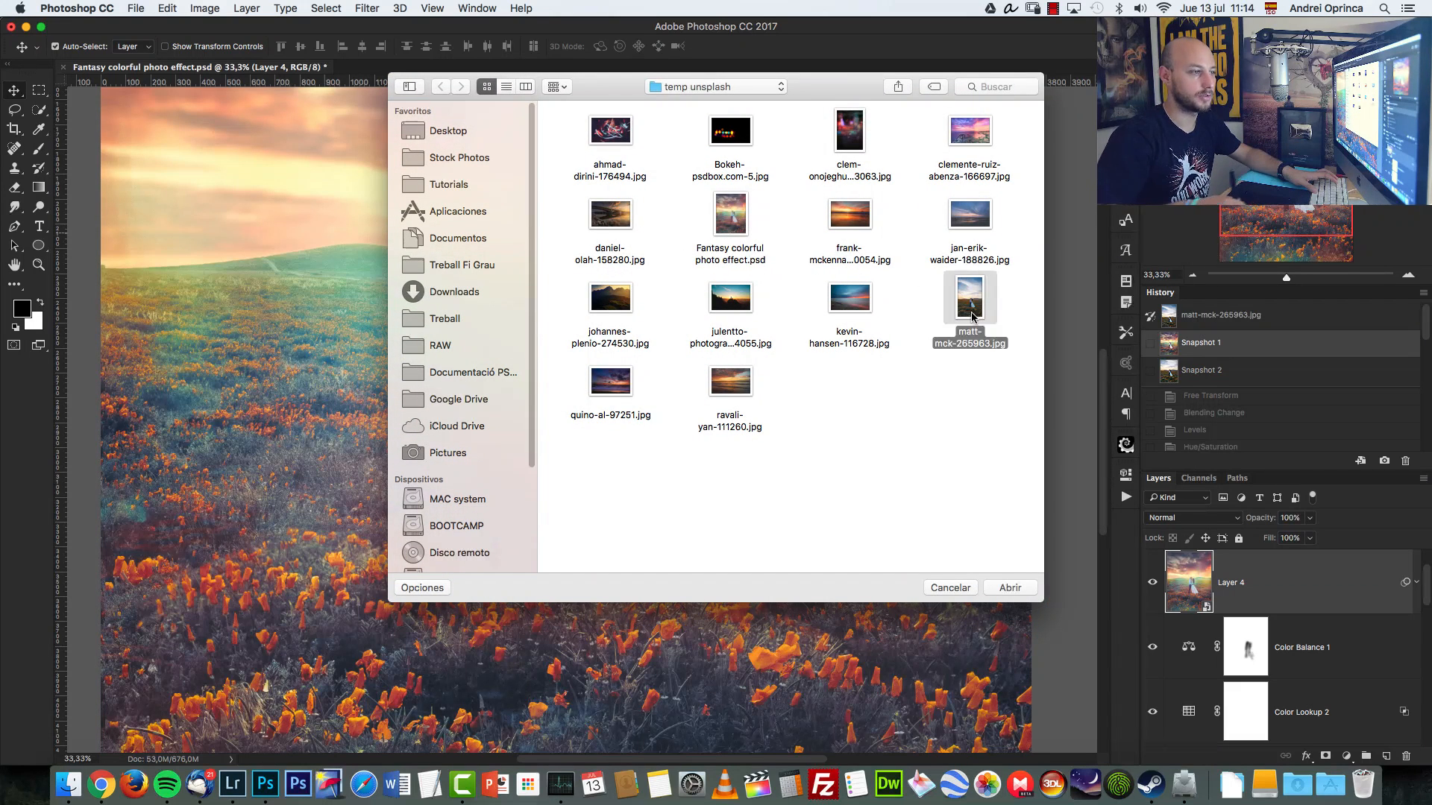
{"action": "left_click", "coordinate": [1011, 589]}
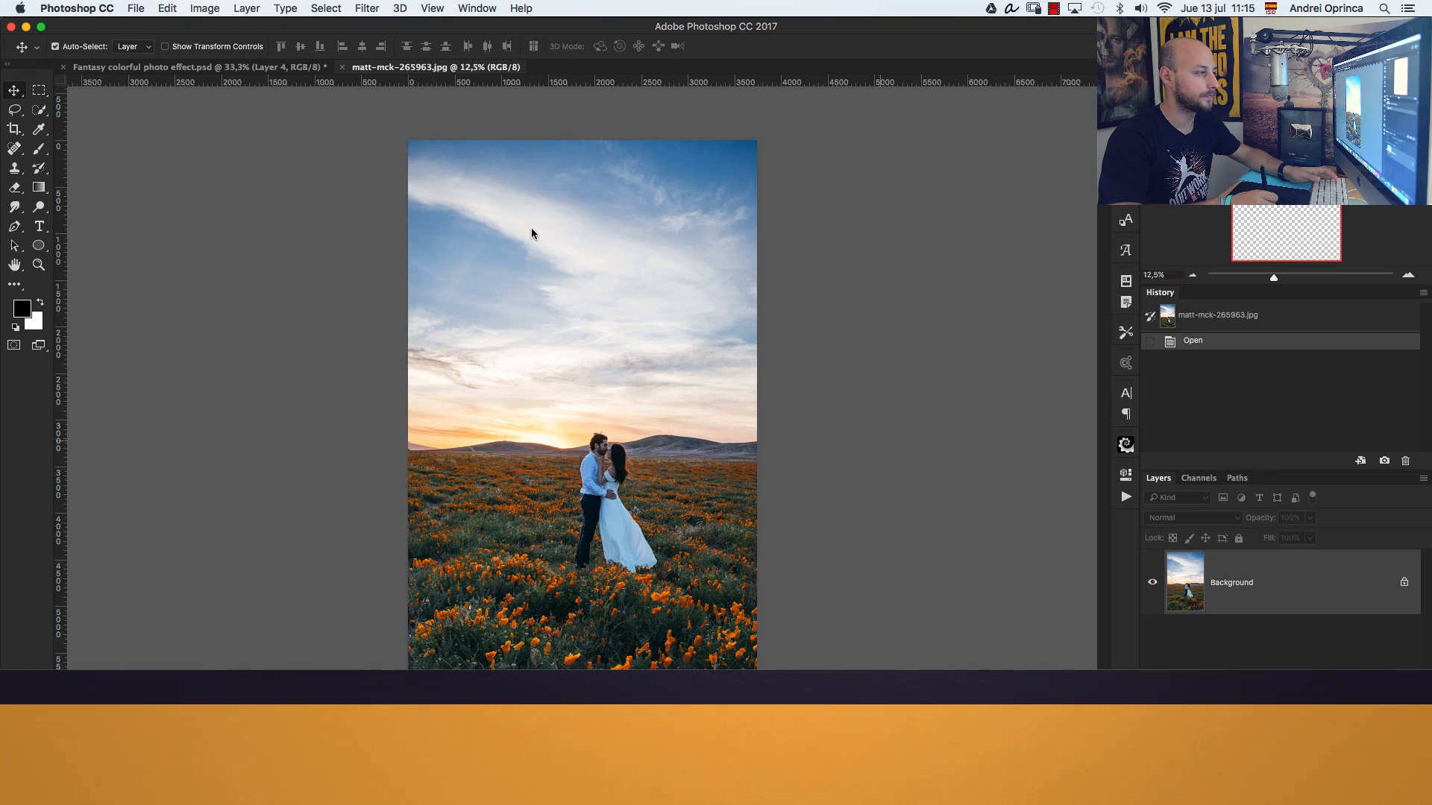
{"action": "key", "text": "c"}
{"action": "left_click_drag", "start_coordinate": [582, 141], "coordinate": [593, 223]}
{"action": "key", "text": "Return"}
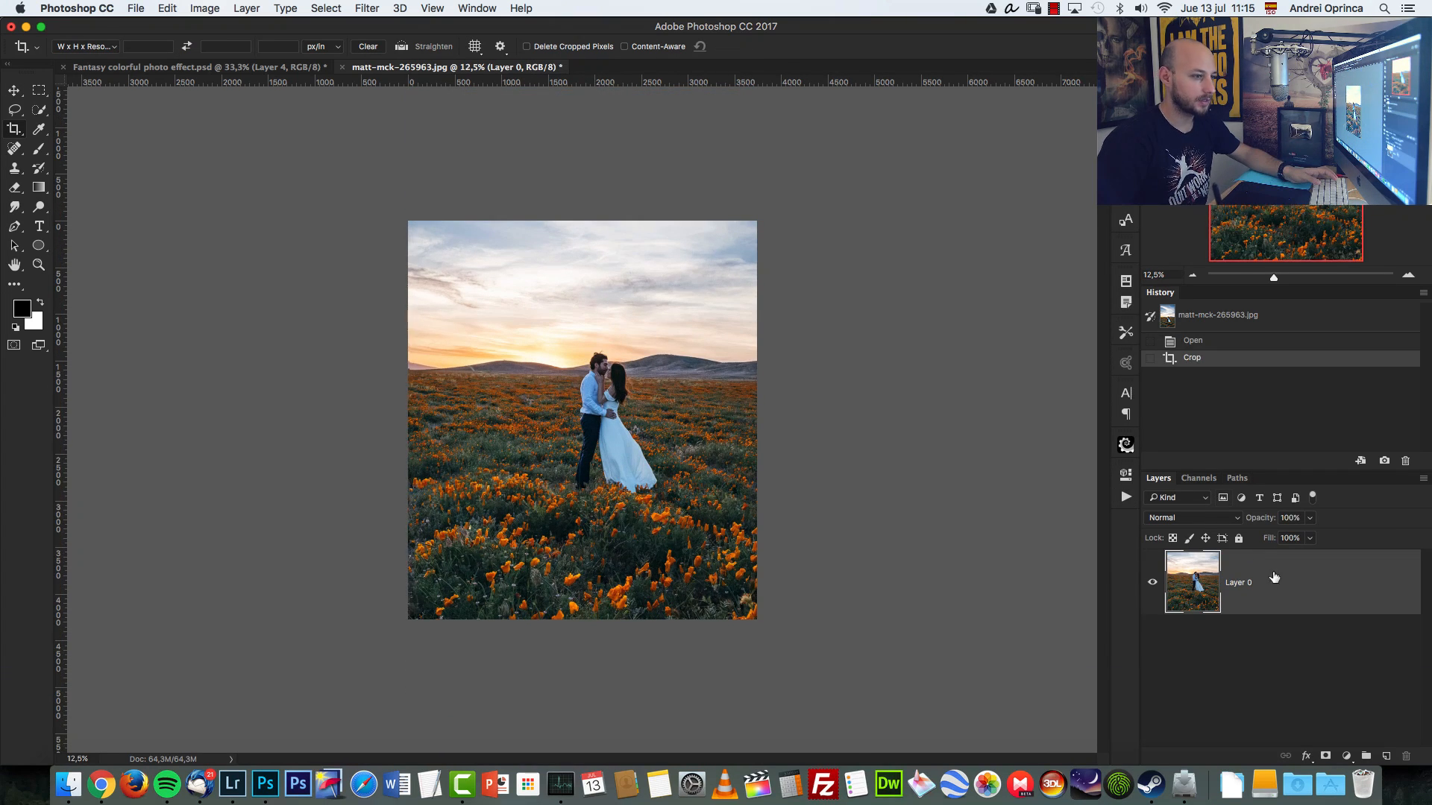
Duplicate the photo layer and mask out its sky using a Quick Selection, with the original Layer 0 hidden.
{"action": "key", "text": "super+j"}
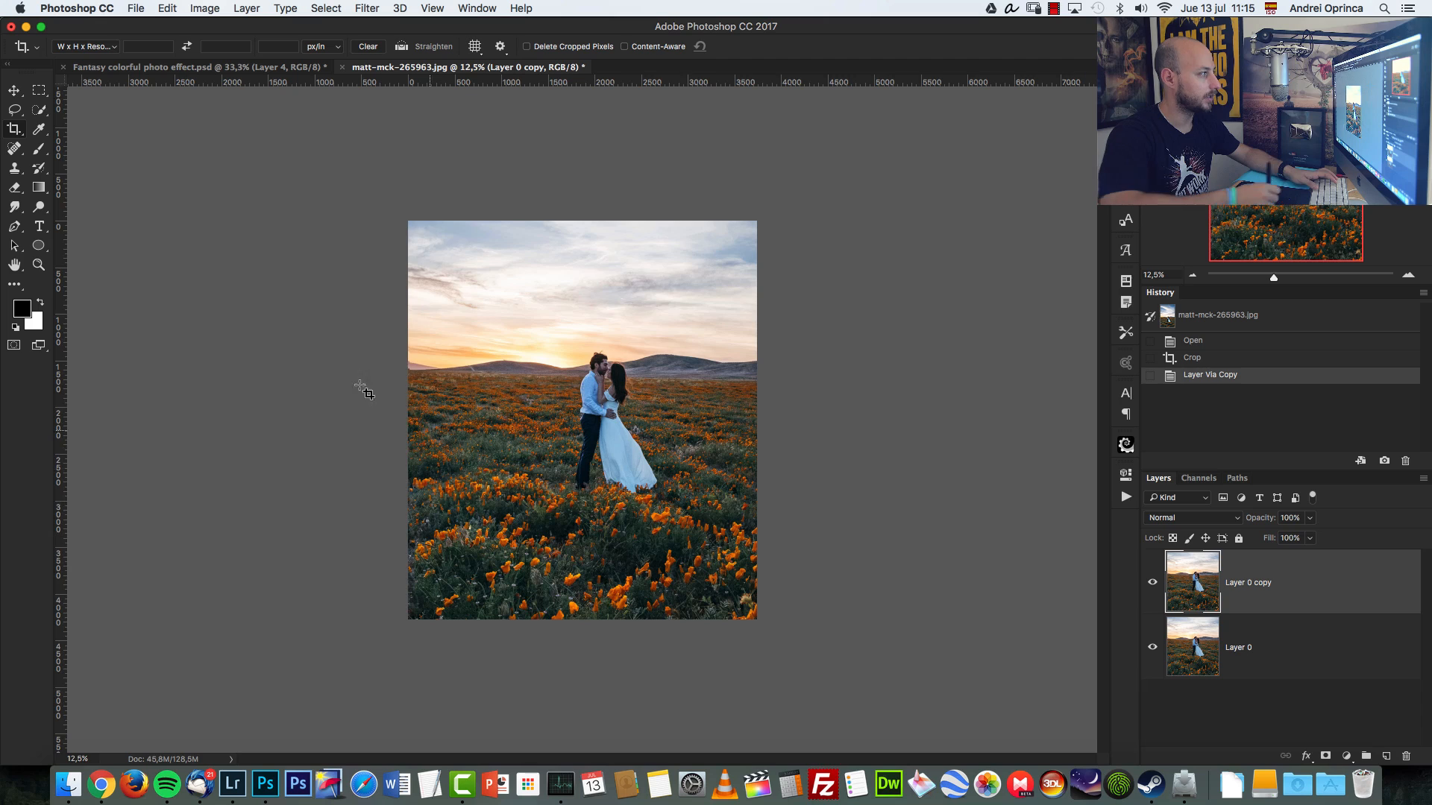
{"action": "left_click", "coordinate": [39, 110]}
{"action": "right_click", "coordinate": [43, 113]}
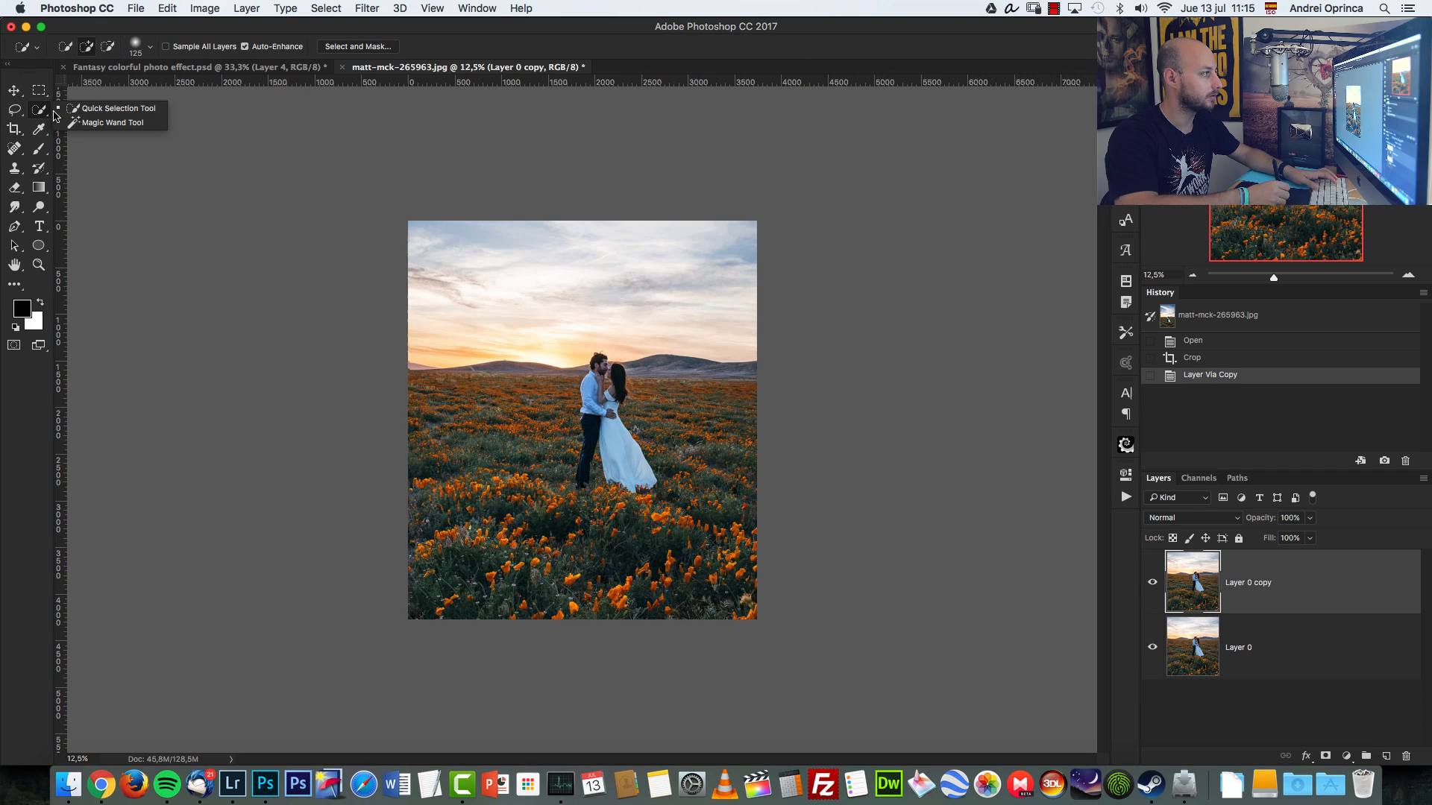
{"action": "left_click", "coordinate": [93, 108]}
{"action": "left_click_drag", "start_coordinate": [451, 329], "coordinate": [611, 290]}
{"action": "left_click_drag", "start_coordinate": [607, 343], "coordinate": [604, 352]}
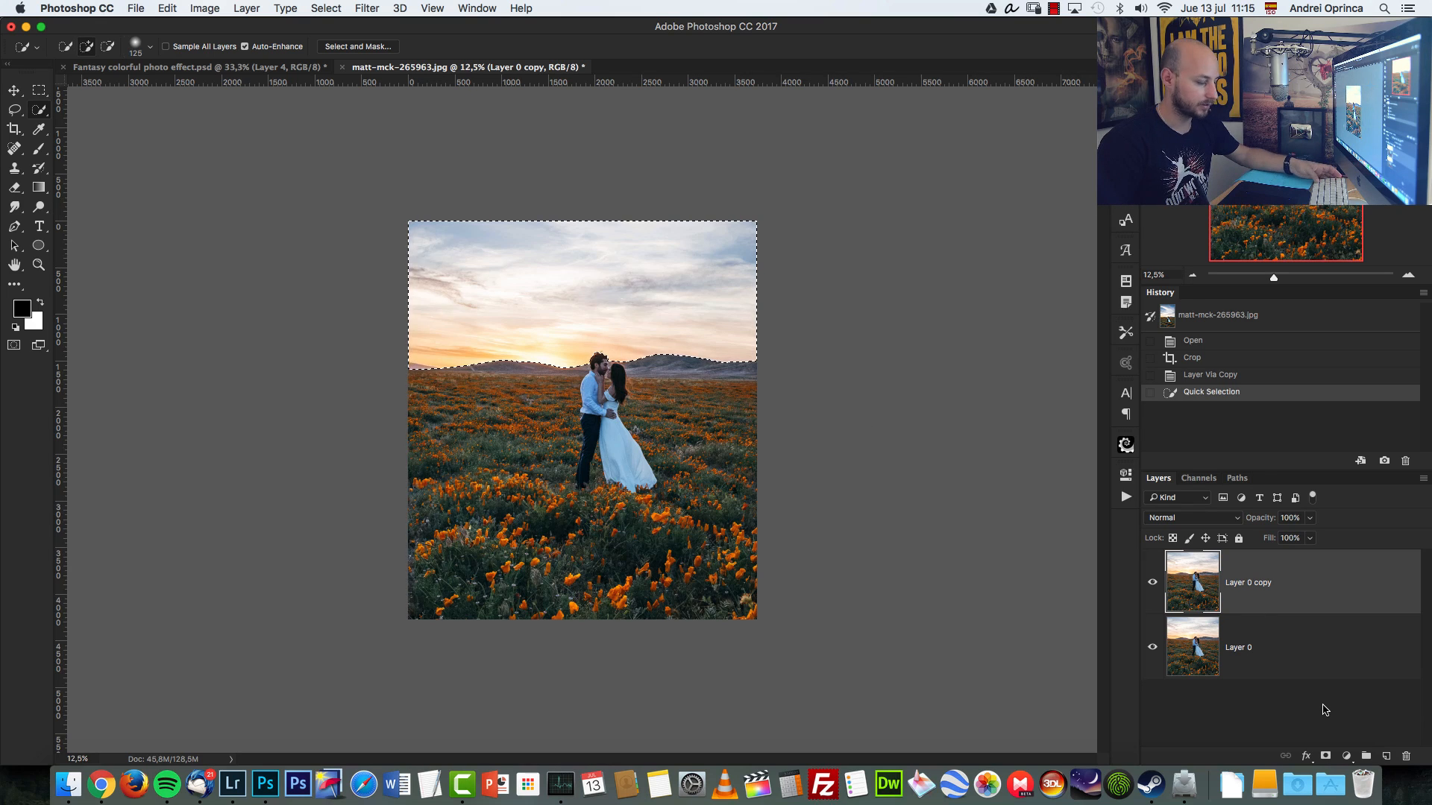
{"action": "left_click", "coordinate": [1326, 756]}
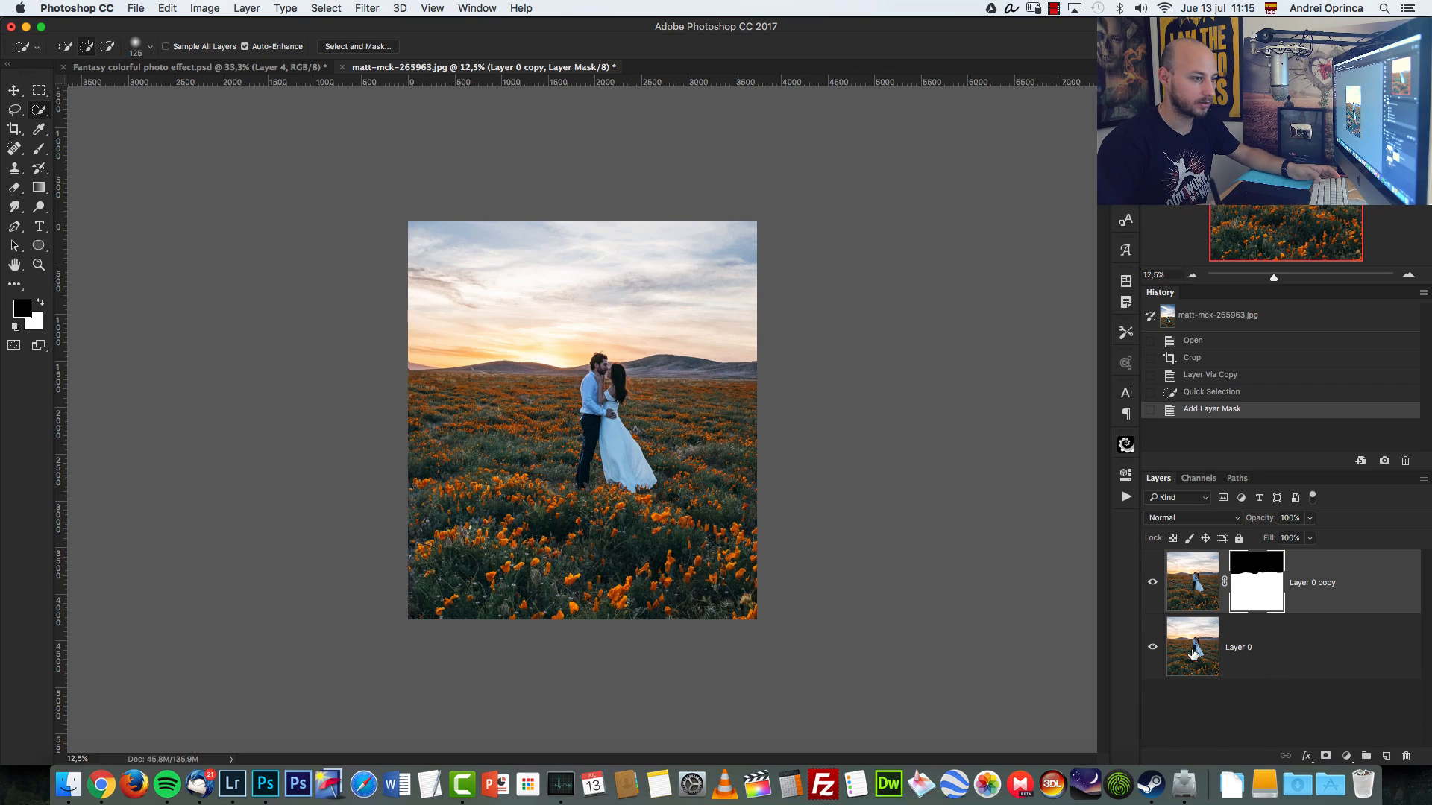
{"action": "left_click", "coordinate": [1152, 649]}
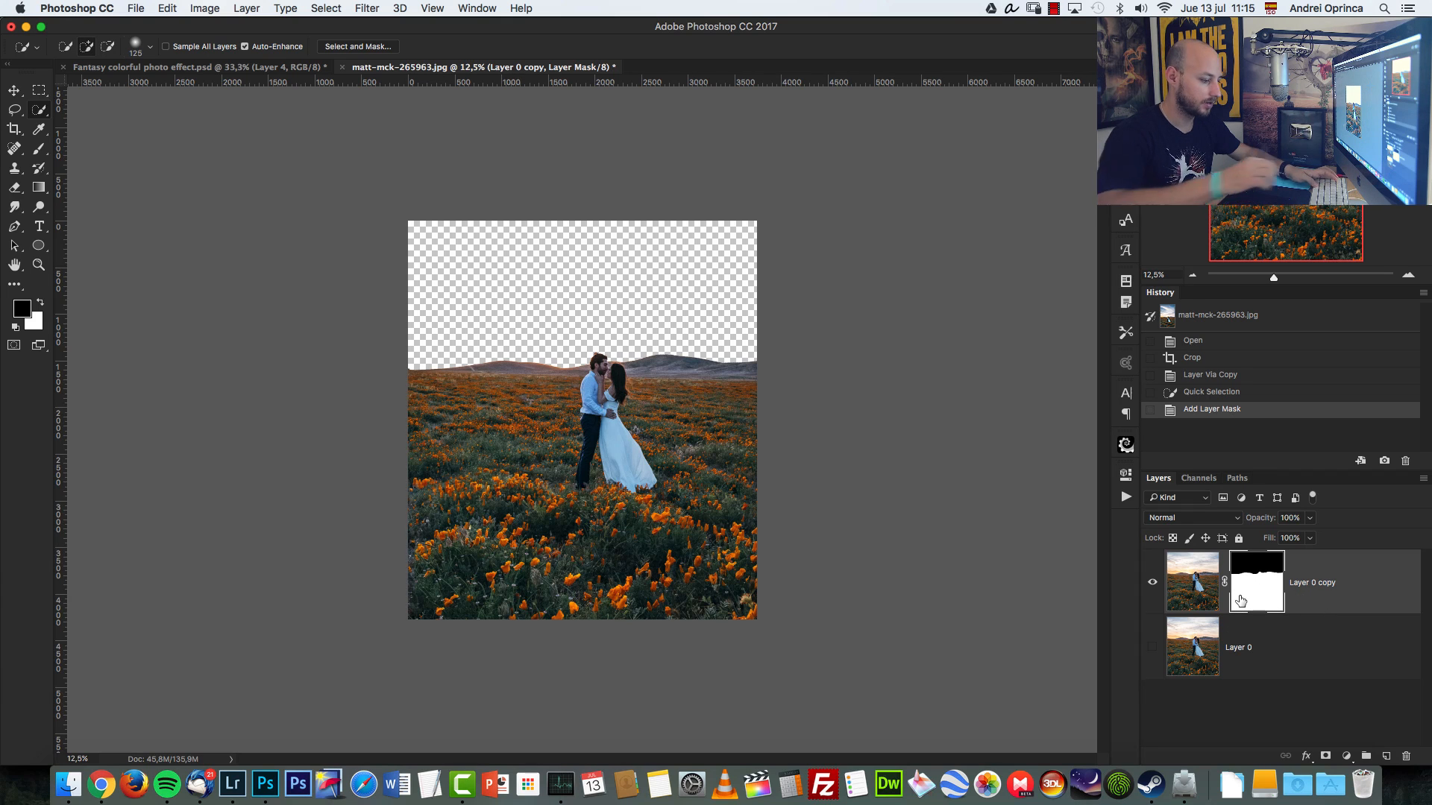
Open clemente-ruiz-abenza-166697.jpg, copy the entire image and close it.
{"action": "key", "text": "super+o"}
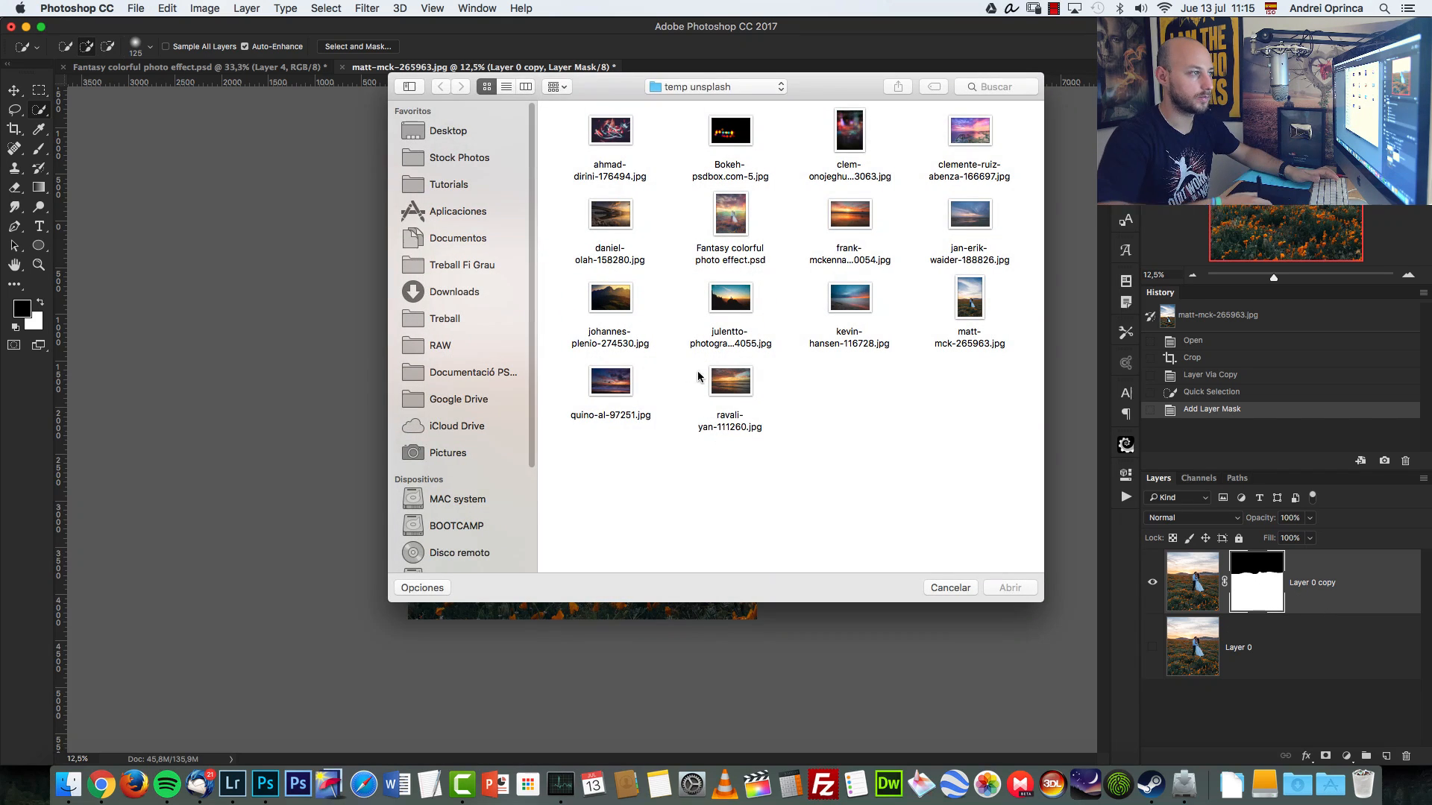
{"action": "left_click", "coordinate": [966, 145]}
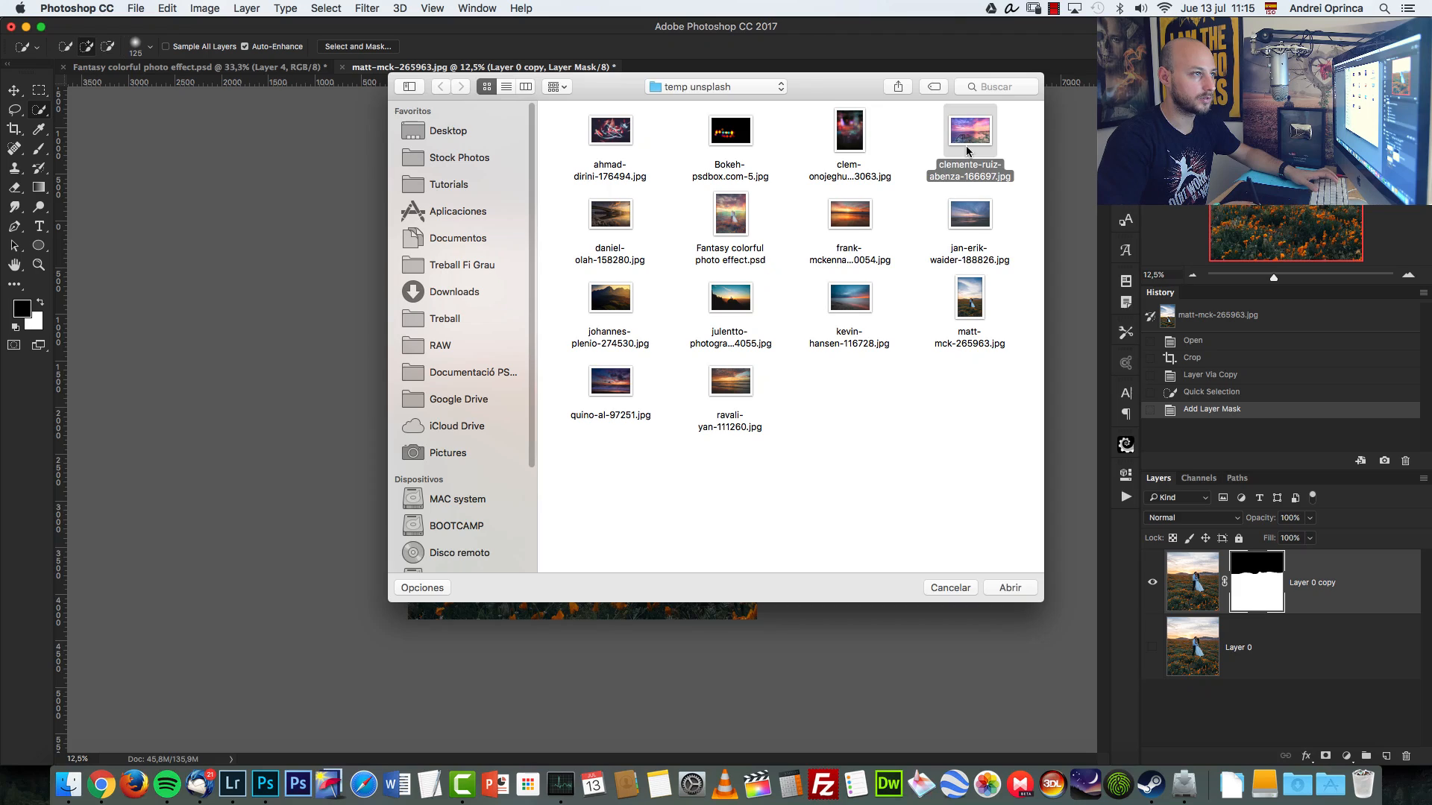
{"action": "key", "text": "space"}
{"action": "key", "text": "space"}
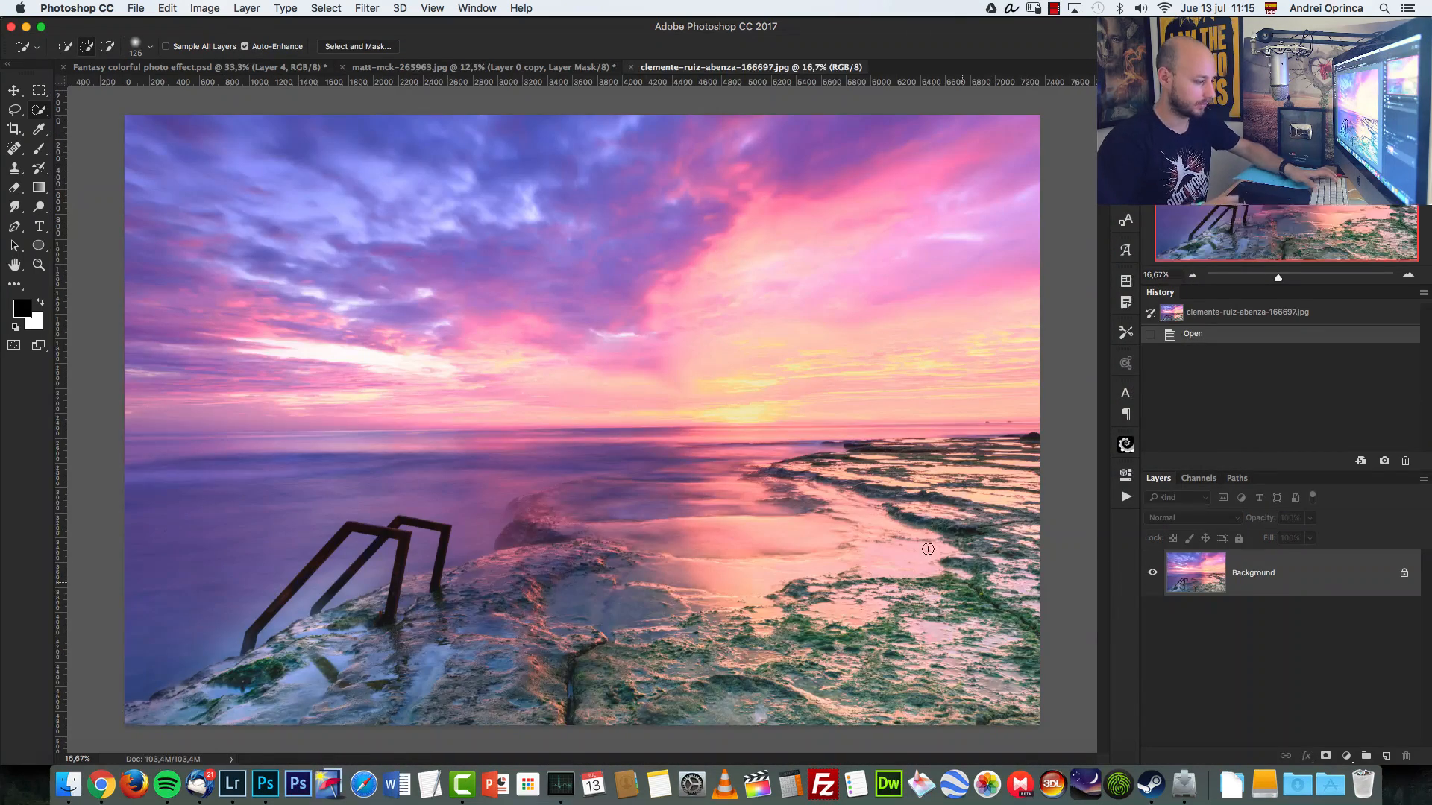
{"action": "key", "text": "super+a"}
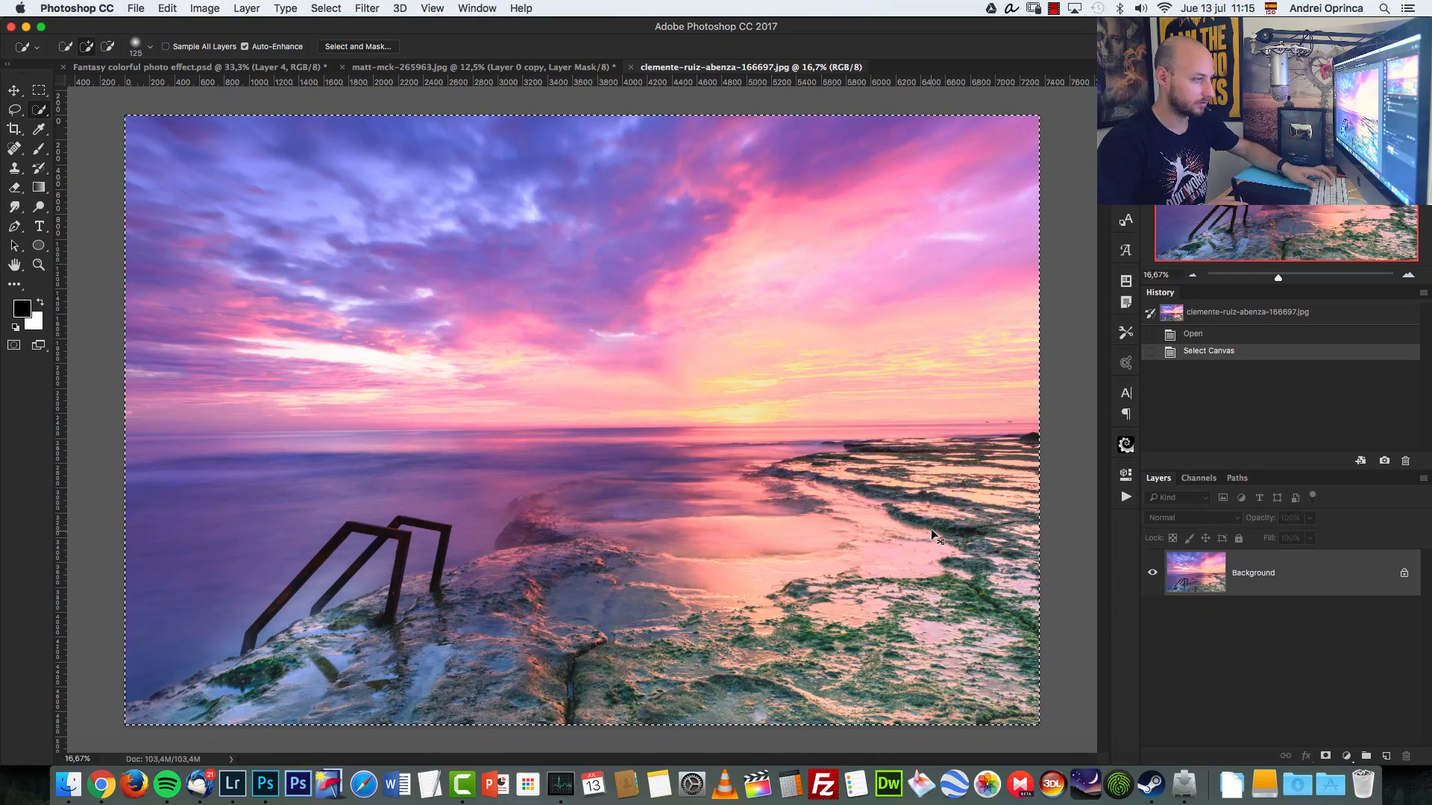
{"action": "key", "text": "super+w"}
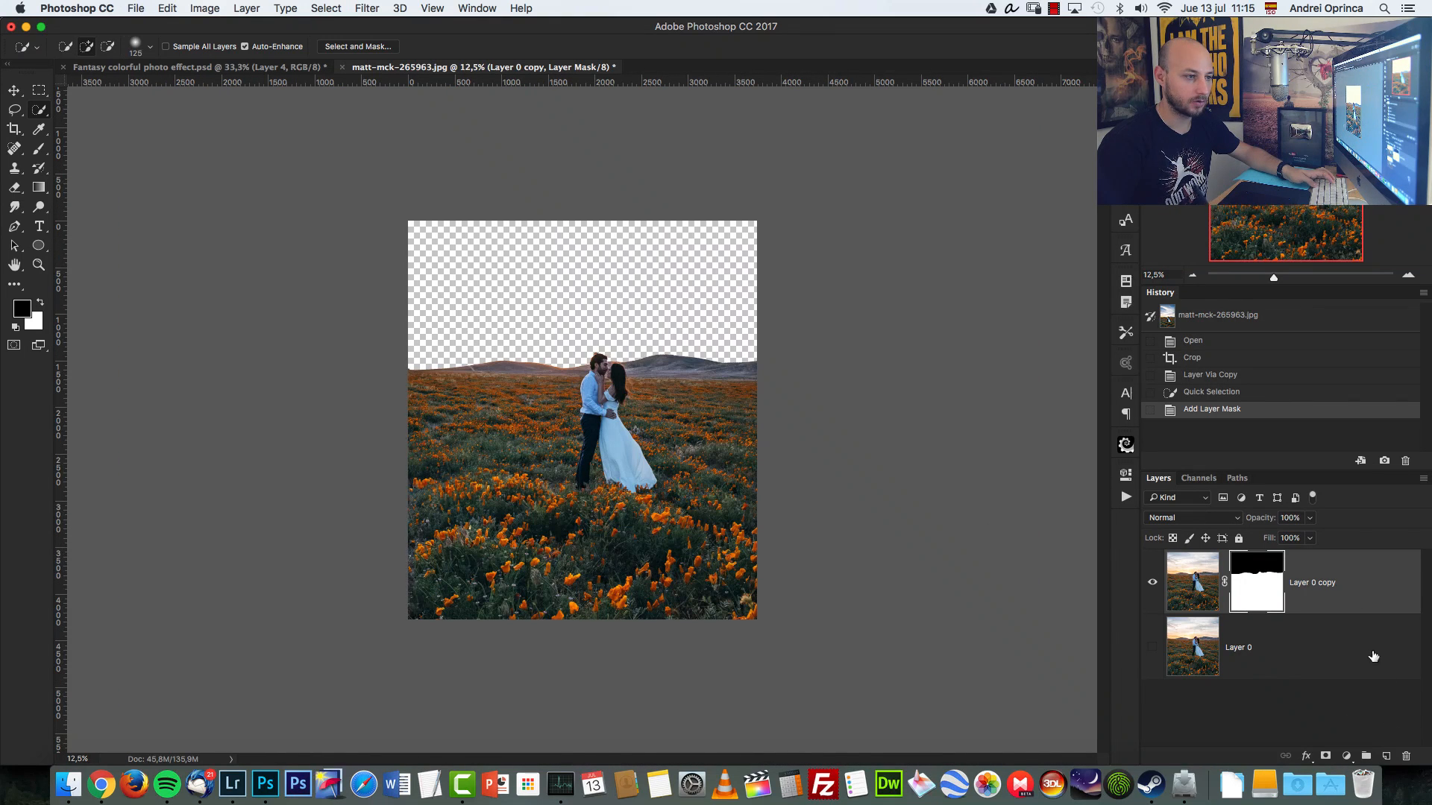
Rename the masked Layer 0 copy as base.
{"action": "double_click", "coordinate": [1316, 586]}
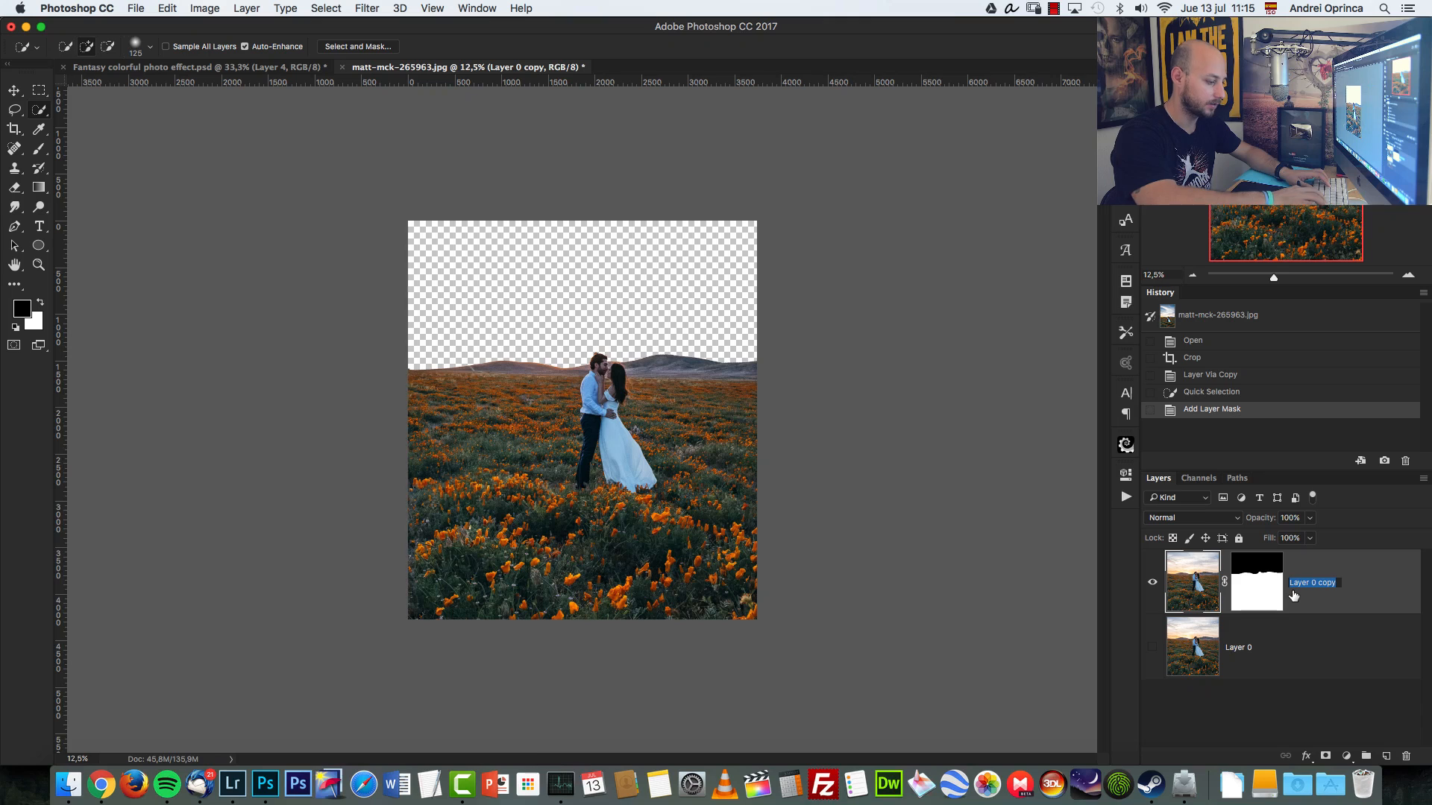
{"action": "type", "text": "base"}
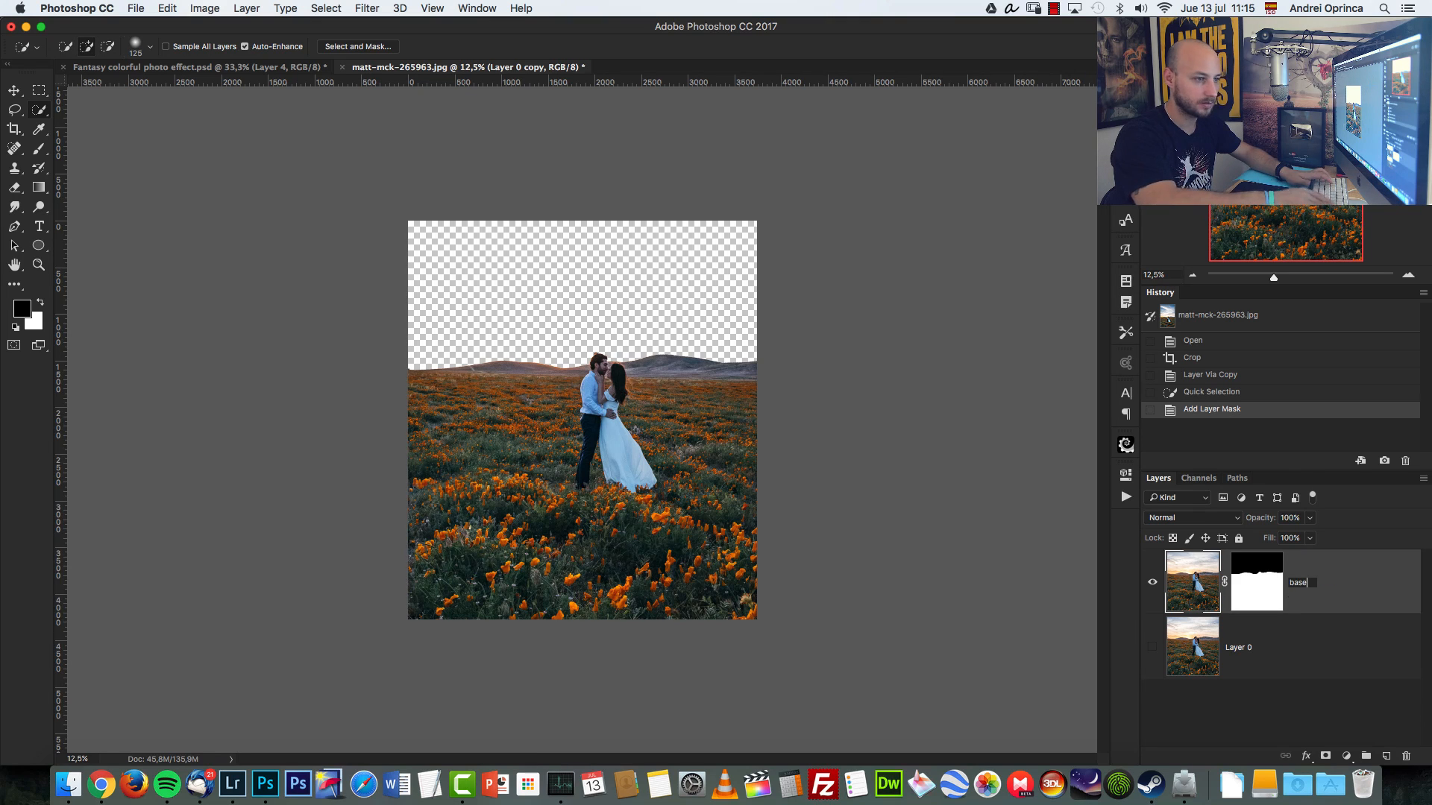
{"action": "key", "text": "Return"}
Paste the copied sunset on a new layer below base, scaled to about 76% and positioned to fill the masked-out sky.
{"action": "left_click", "coordinate": [1386, 755]}
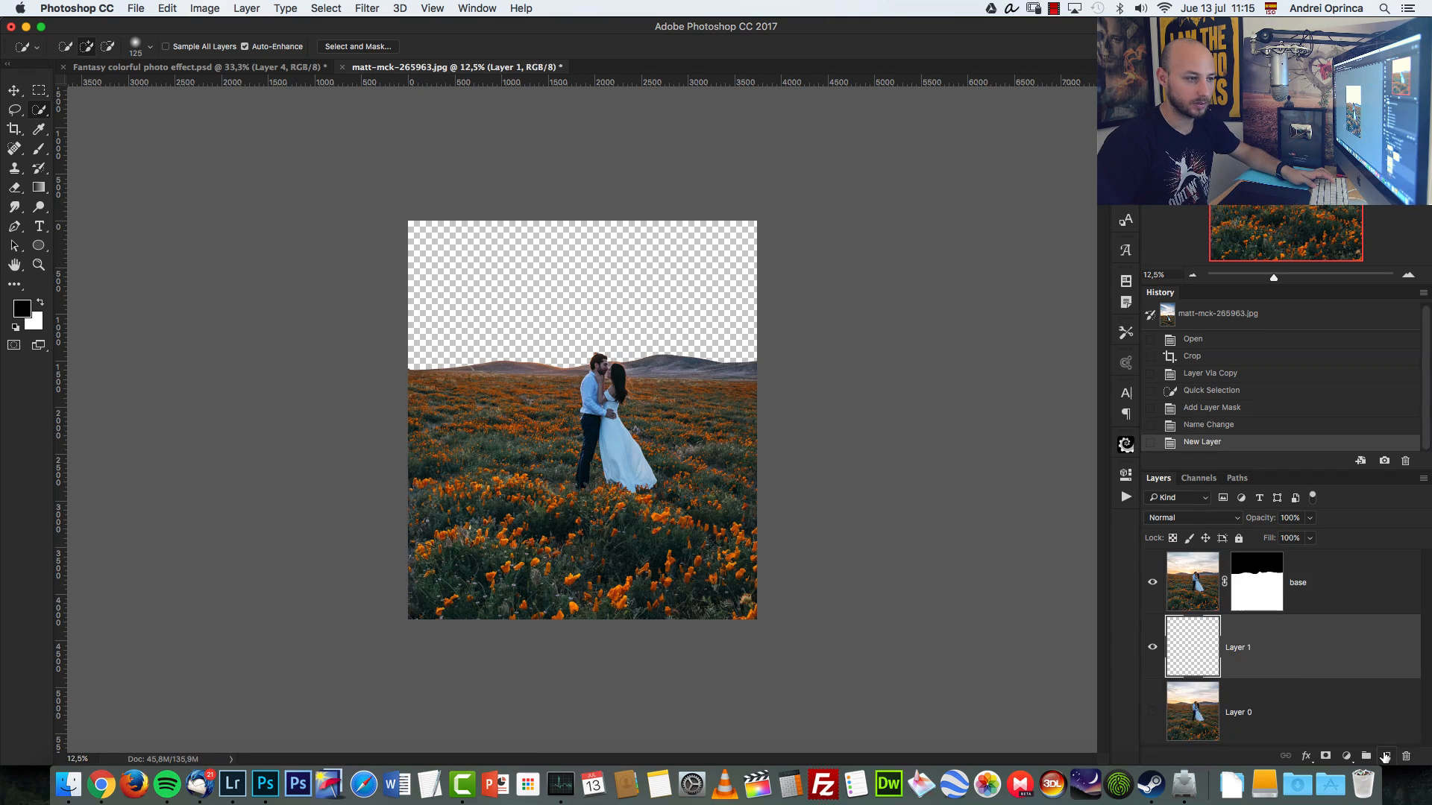
{"action": "key", "text": "super+v"}
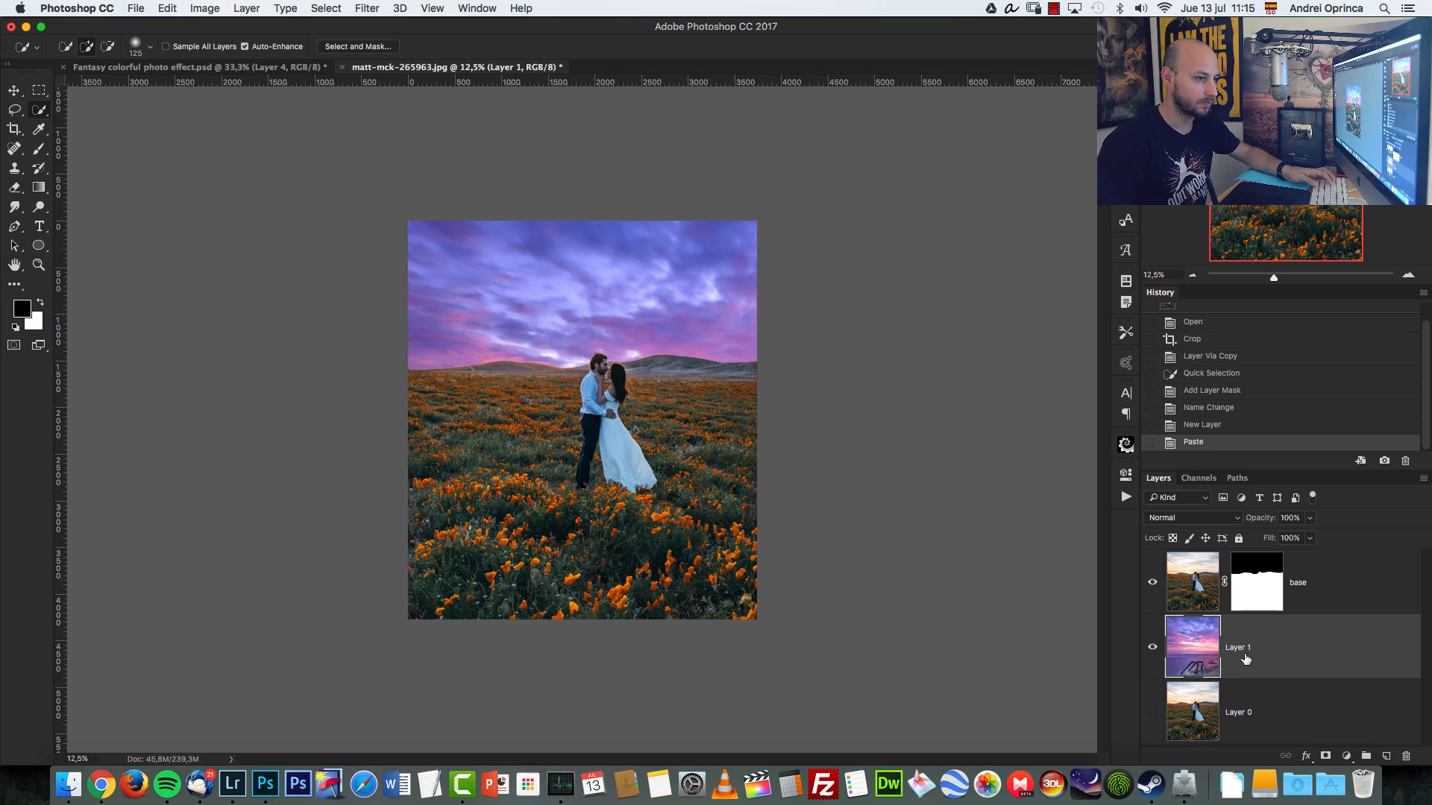
{"action": "key", "text": "super+t"}
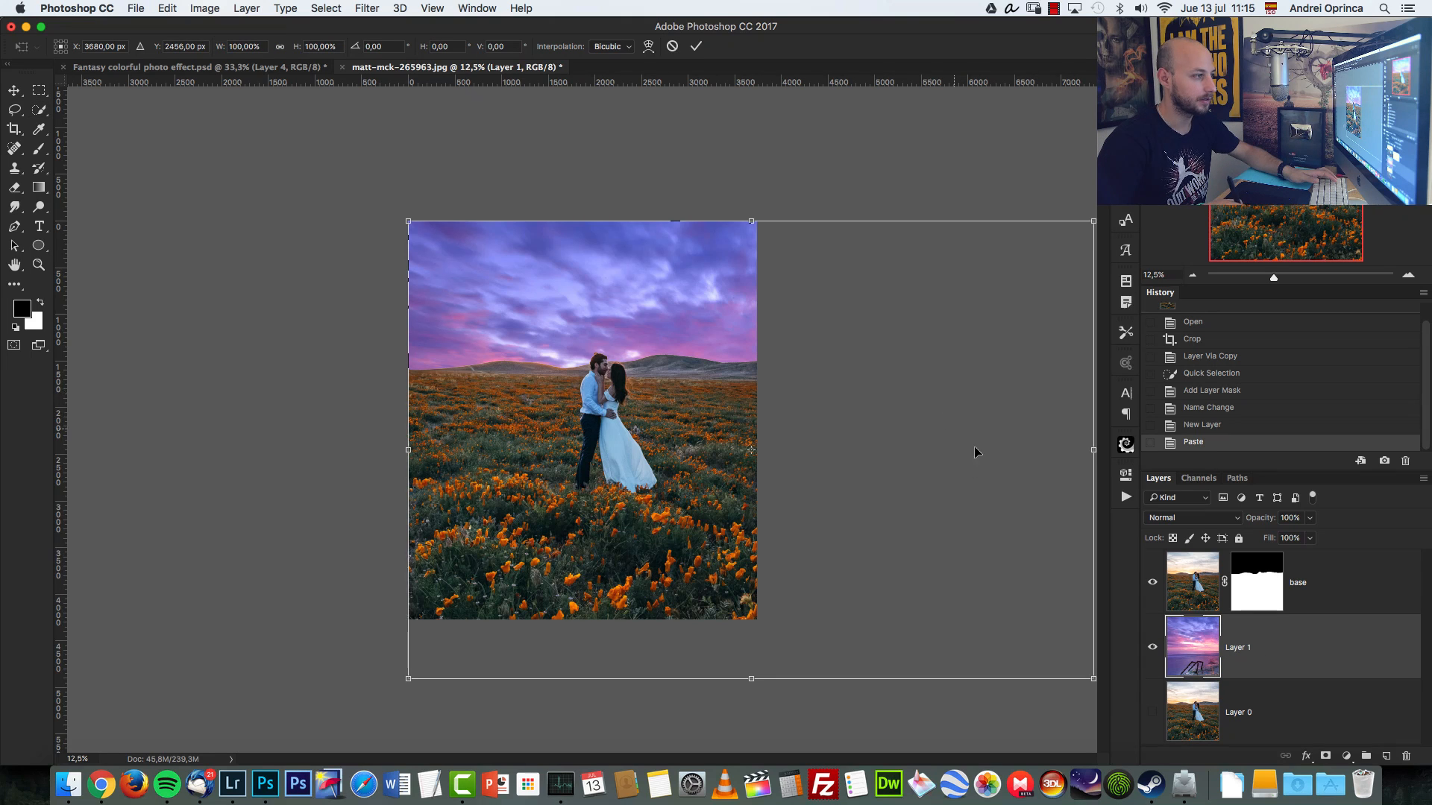
{"action": "left_click_drag", "start_coordinate": [970, 448], "coordinate": [824, 363]}
{"action": "left_click_drag", "start_coordinate": [924, 140], "coordinate": [753, 238]}
{"action": "left_click_drag", "start_coordinate": [683, 349], "coordinate": [735, 311]}
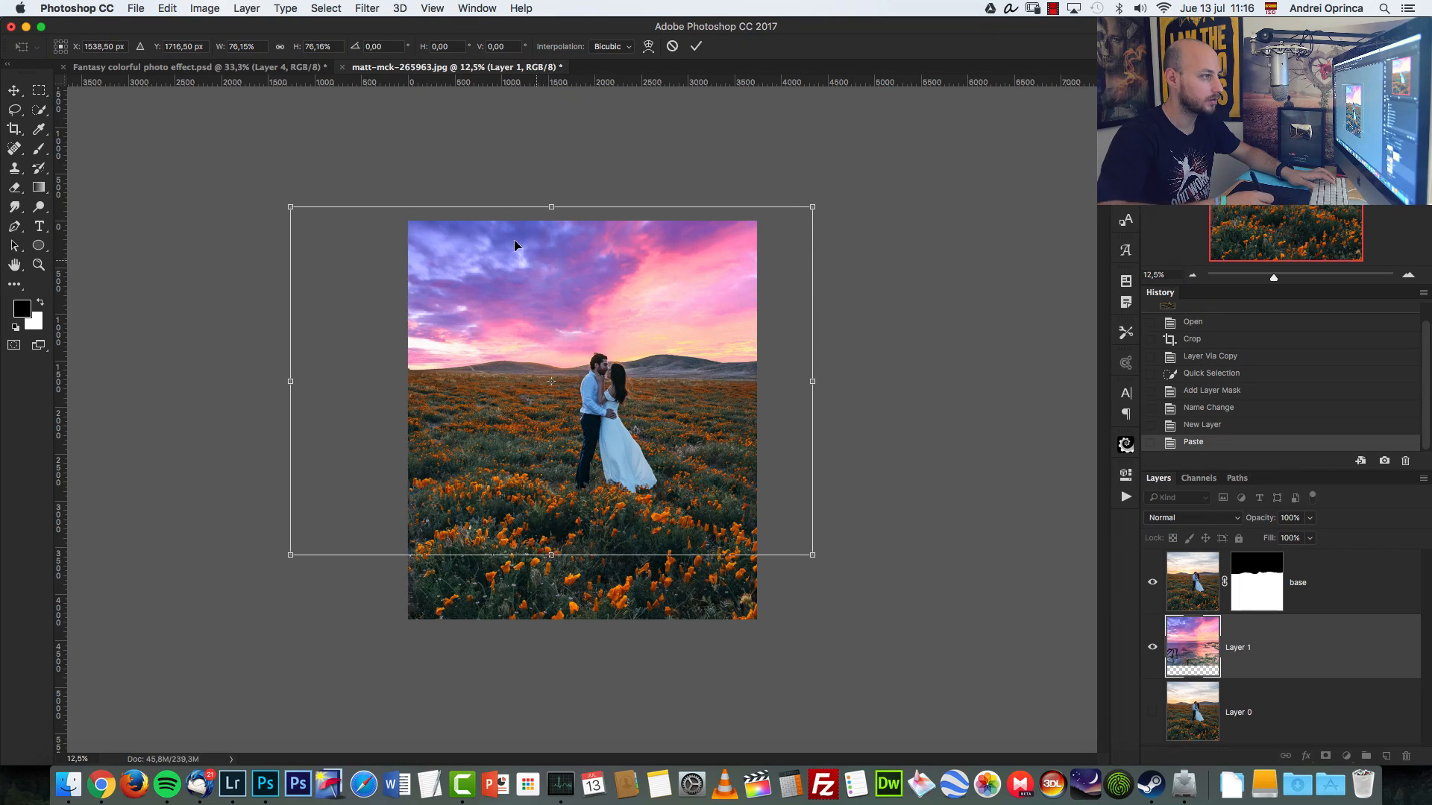
{"action": "left_click_drag", "start_coordinate": [547, 270], "coordinate": [525, 279]}
{"action": "key", "text": "Return"}
{"action": "key", "text": "w"}
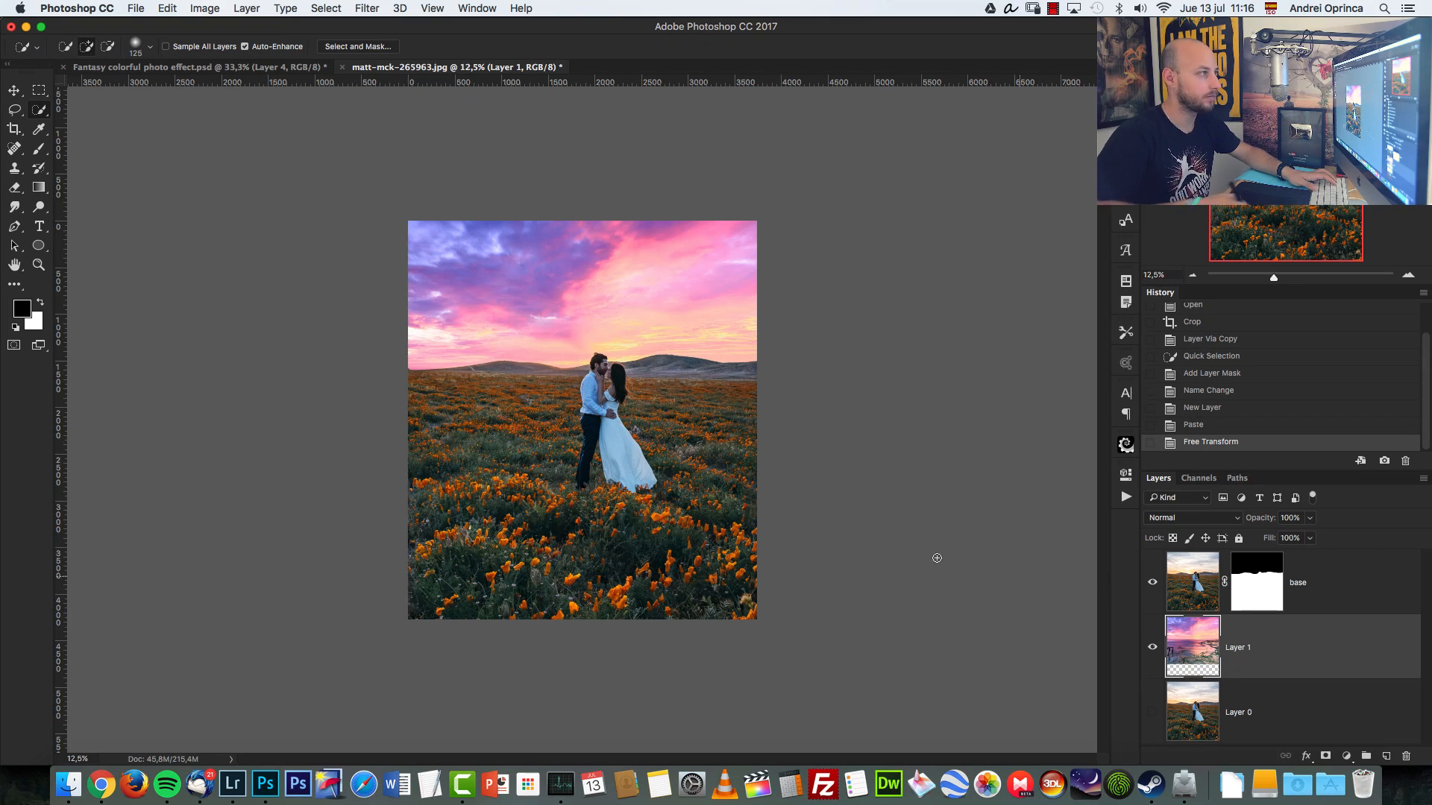
Apply a Gaussian Blur with a 10-pixel radius to the sunset sky layer.
{"action": "left_click", "coordinate": [364, 9]}
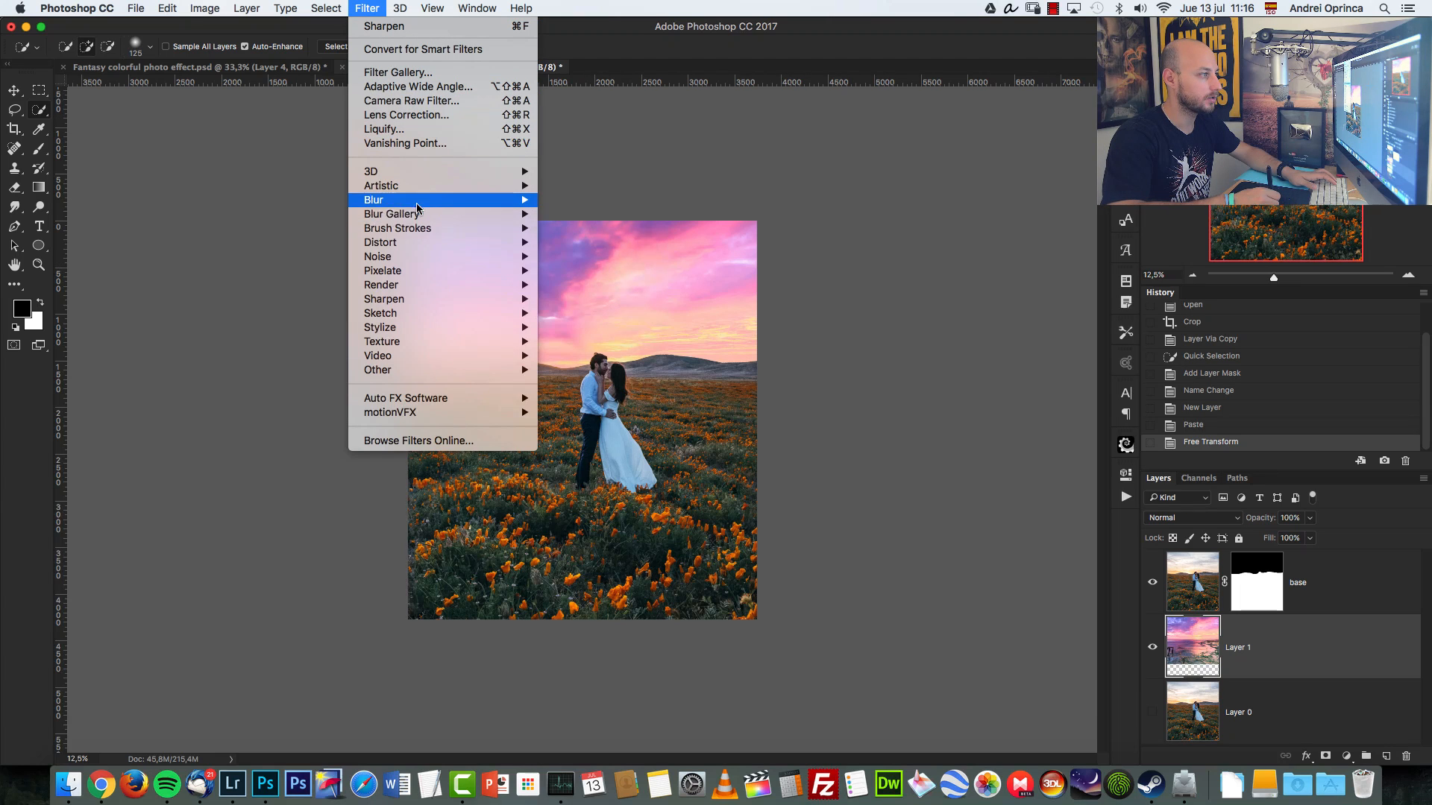
{"action": "mouse_move", "coordinate": [415, 200]}
{"action": "left_click", "coordinate": [592, 257]}
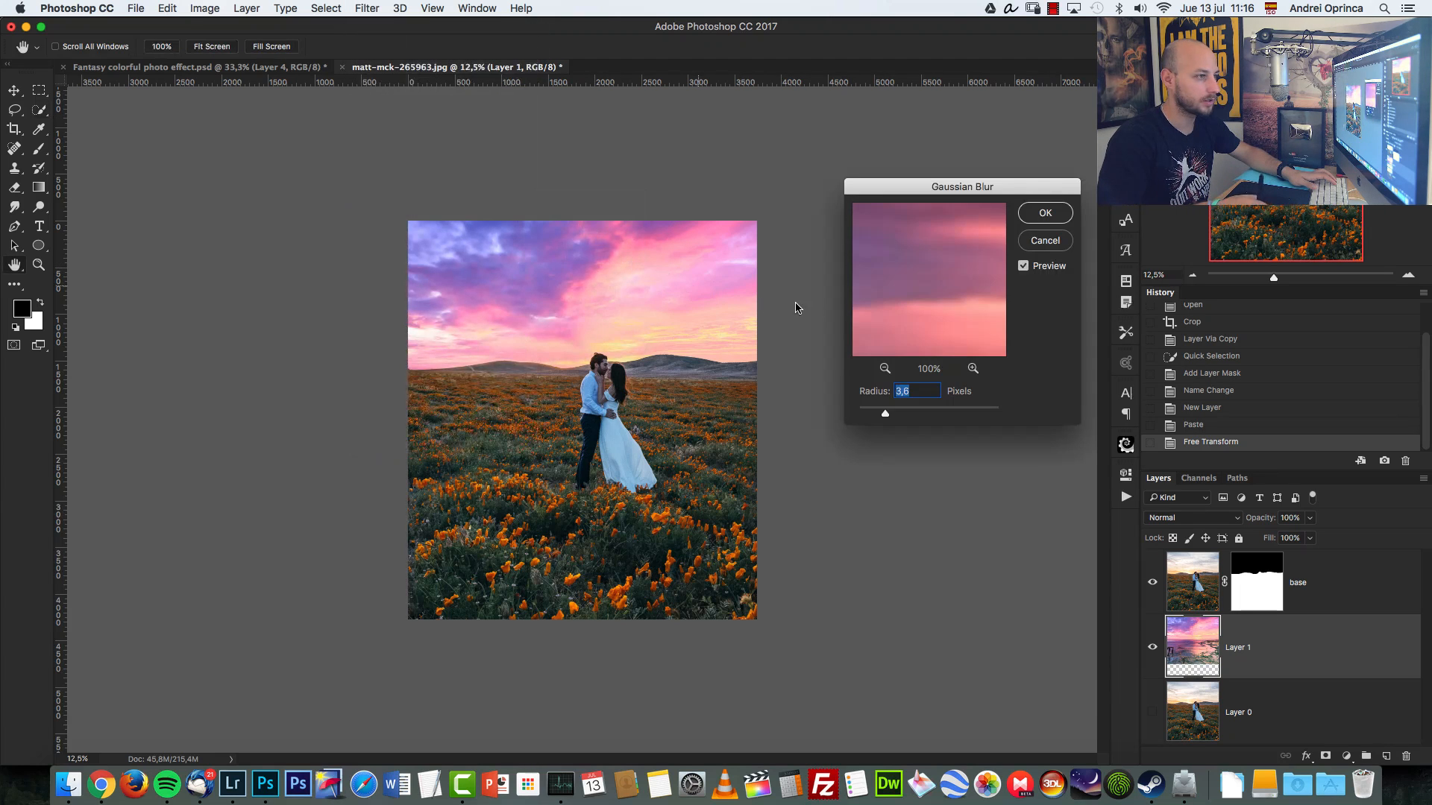
{"action": "type", "text": "10"}
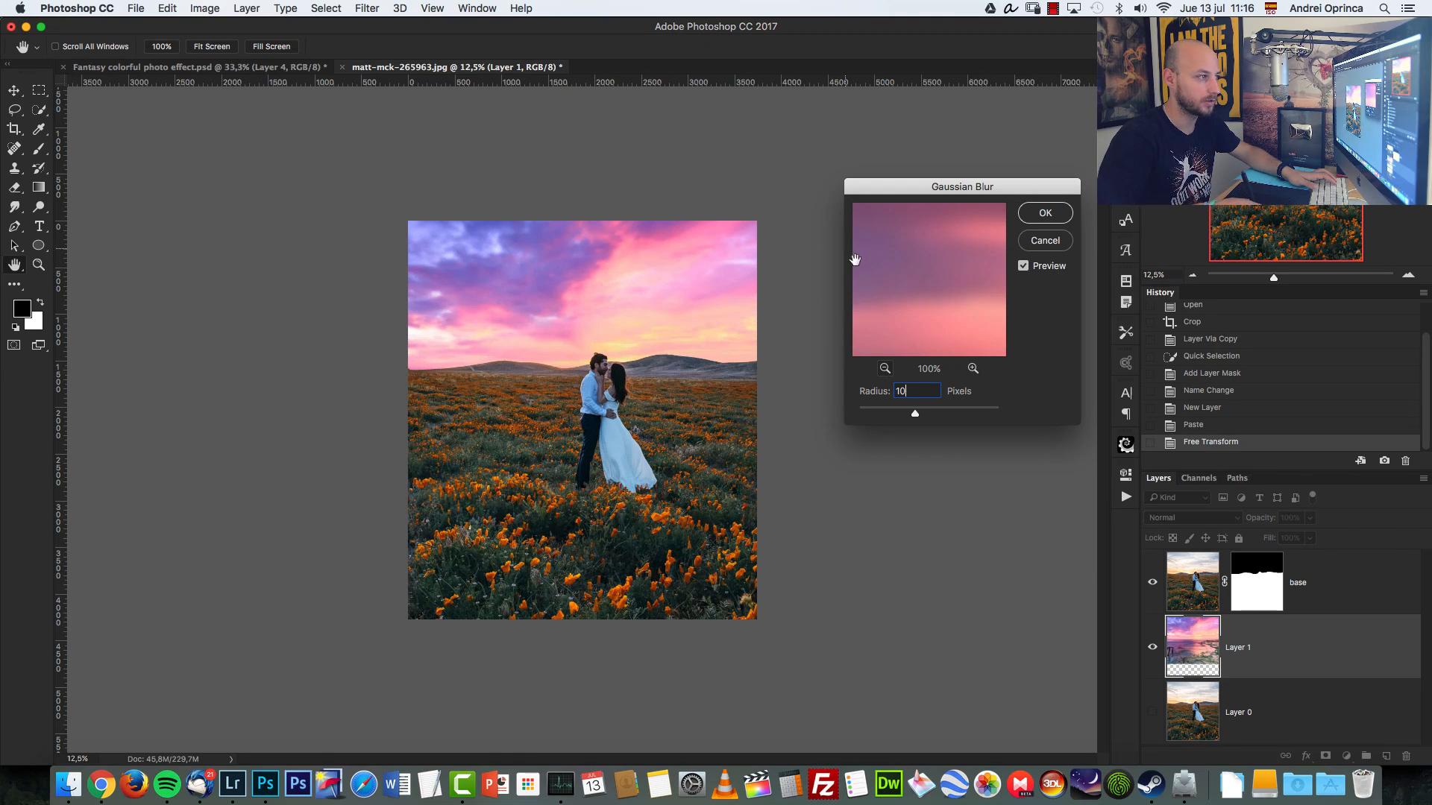
{"action": "left_click", "coordinate": [1044, 214]}
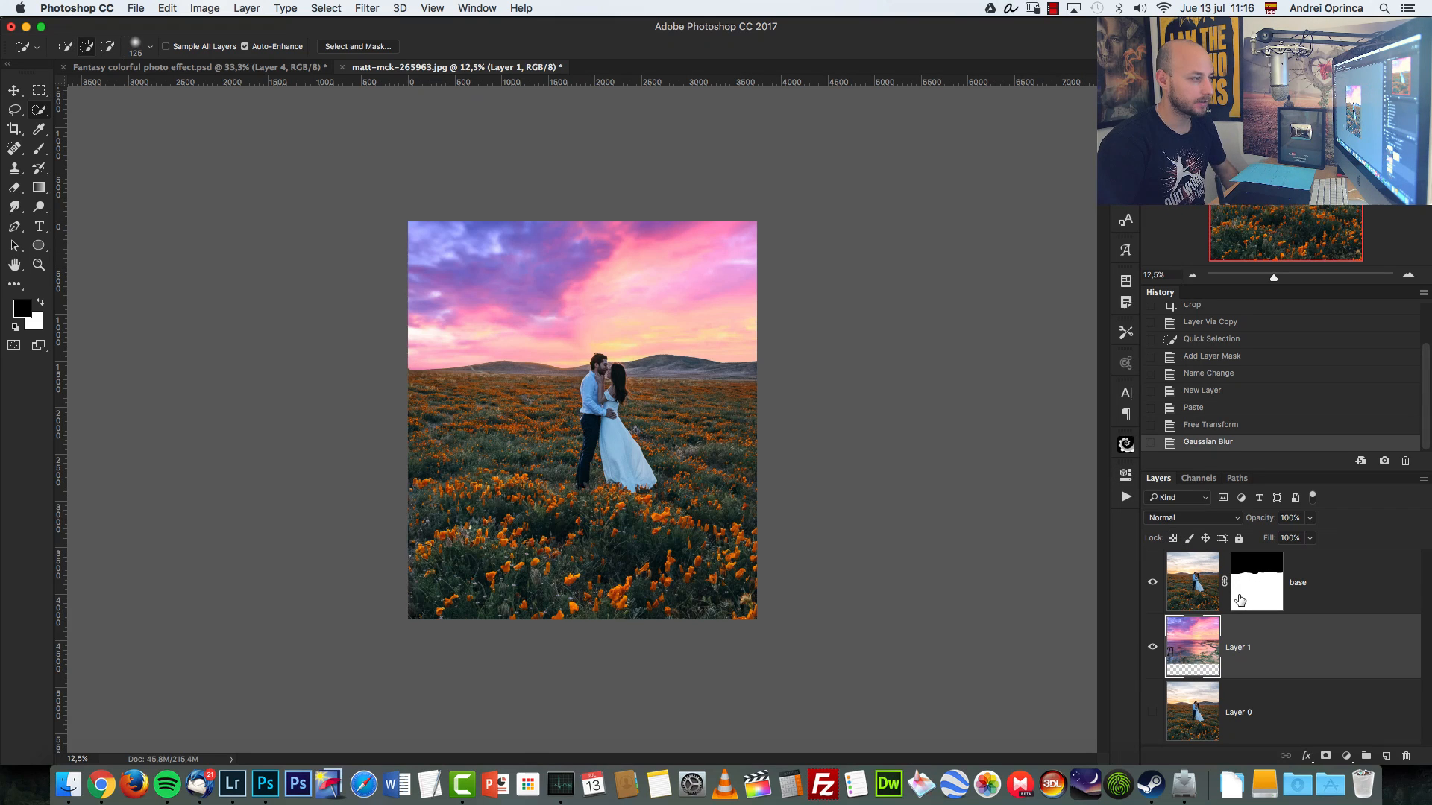
Add a Color Lookup adjustment layer above the sunset sky using the EdgyAmber.3DL 3DLUT file.
{"action": "left_click", "coordinate": [1345, 755]}
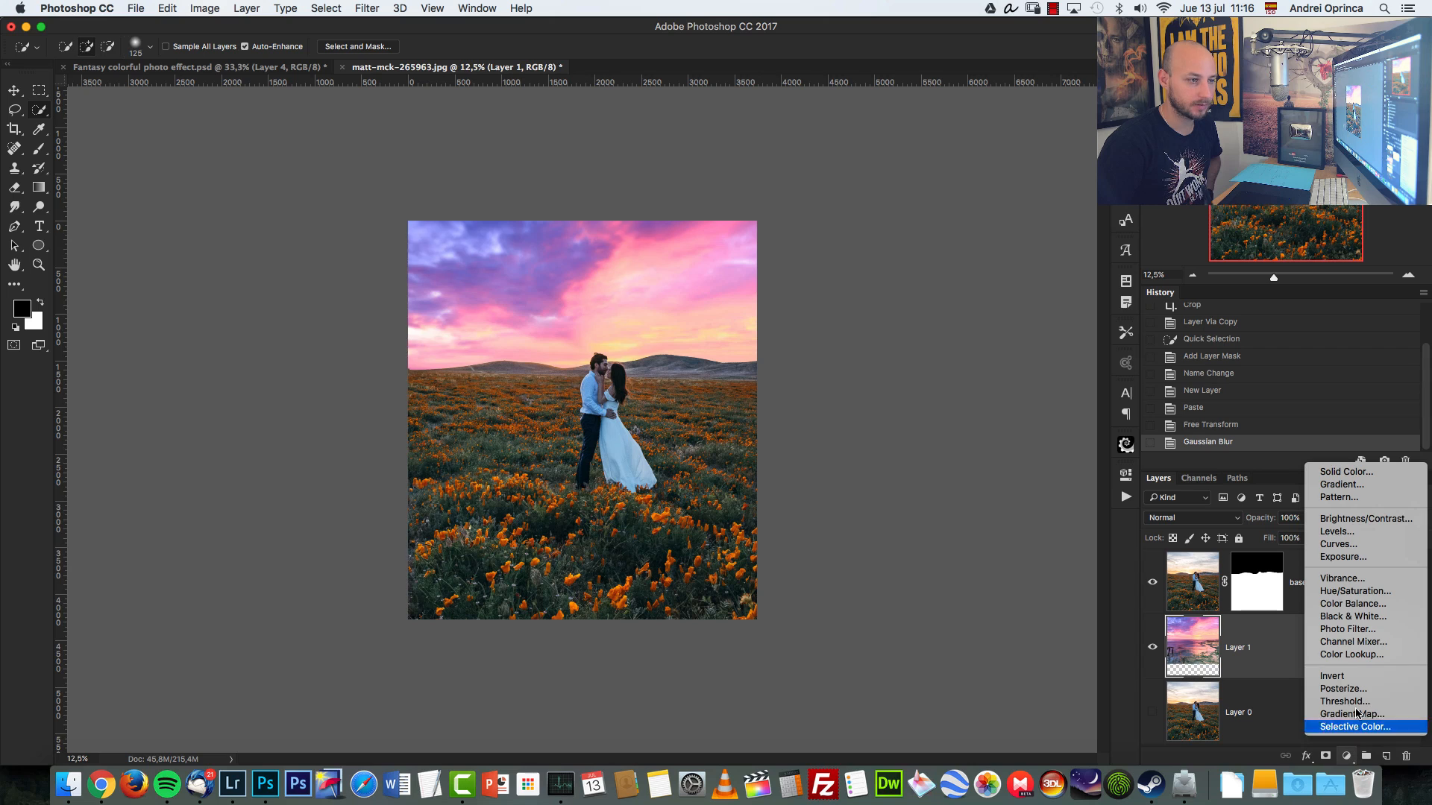
{"action": "left_click", "coordinate": [1351, 653]}
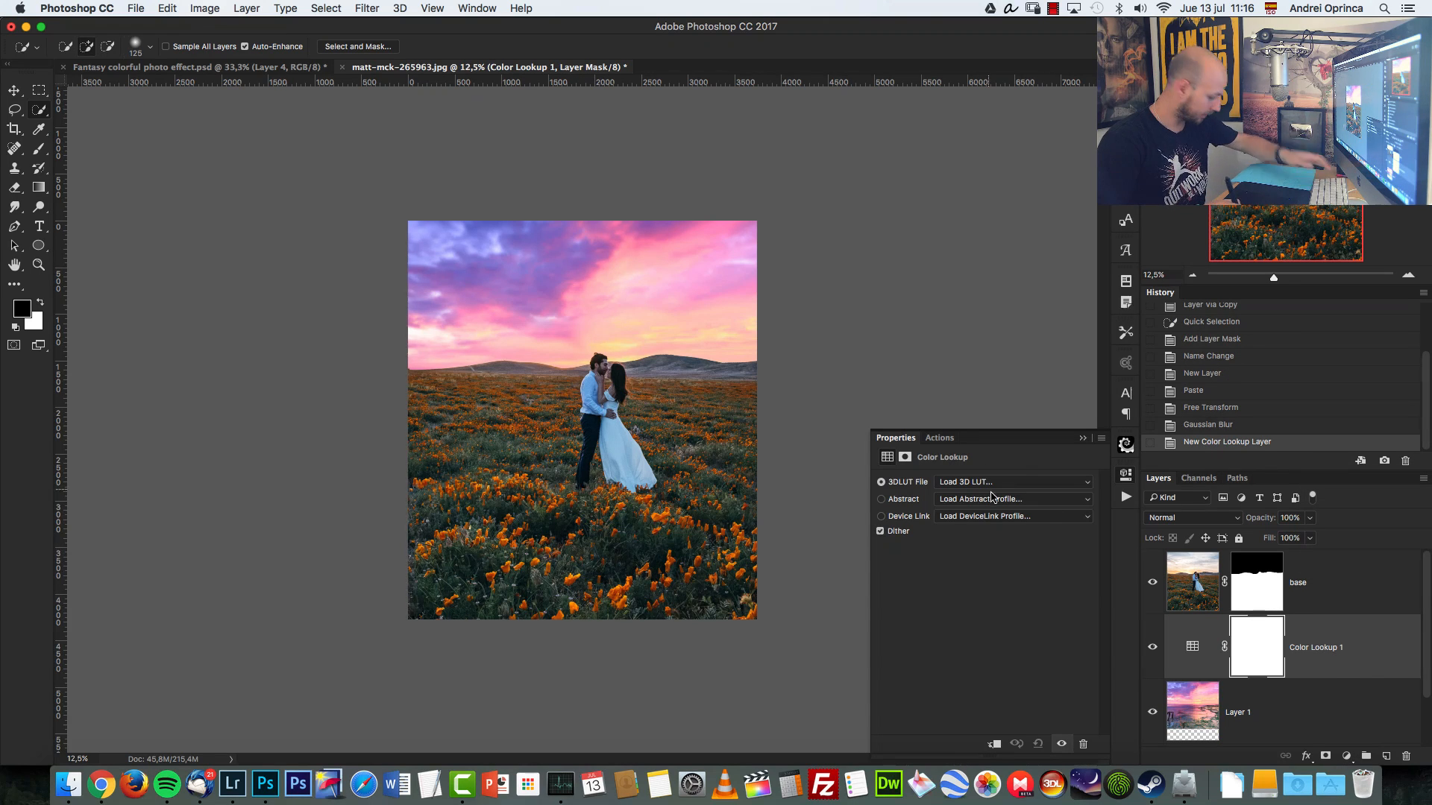
{"action": "left_click", "coordinate": [983, 482]}
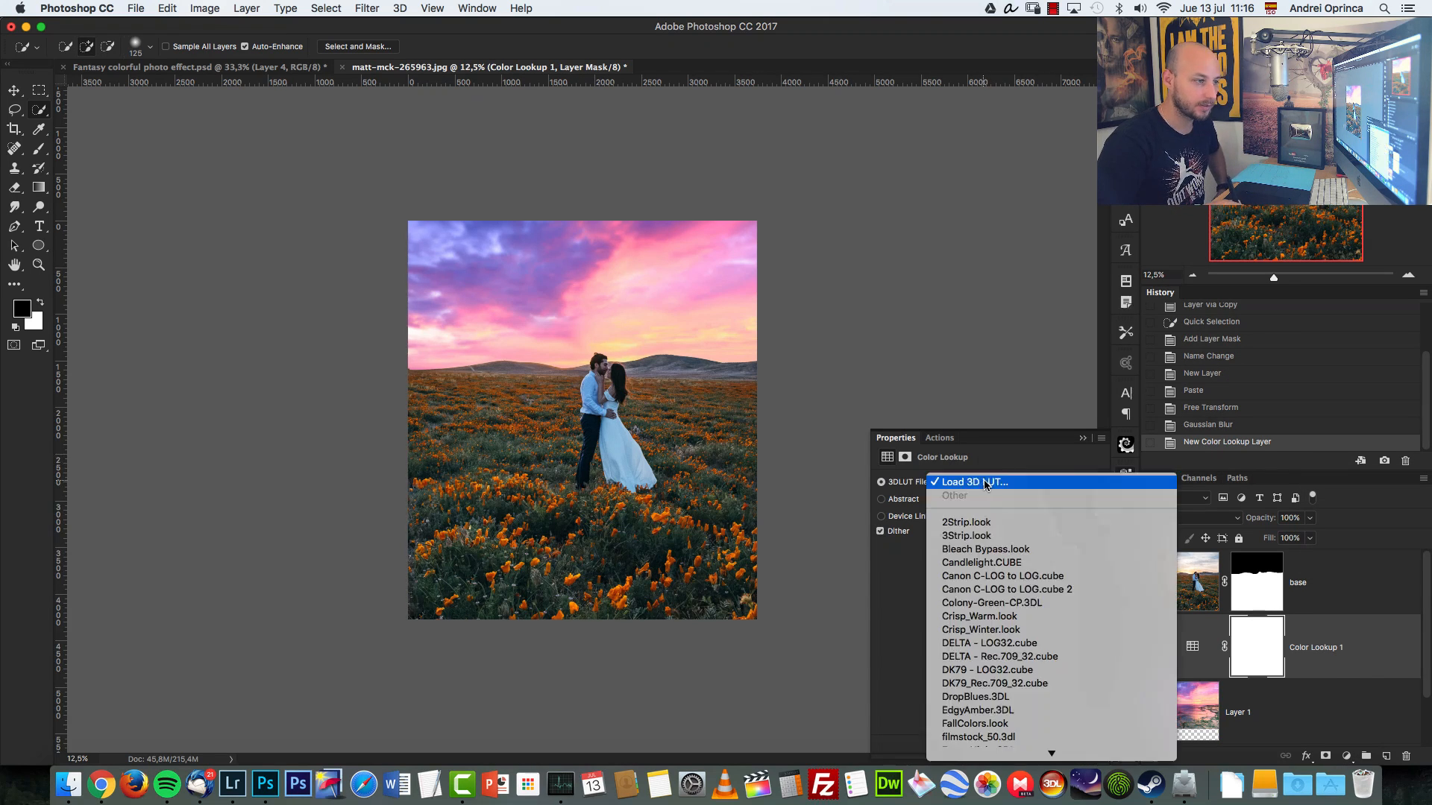
{"action": "left_click", "coordinate": [992, 711]}
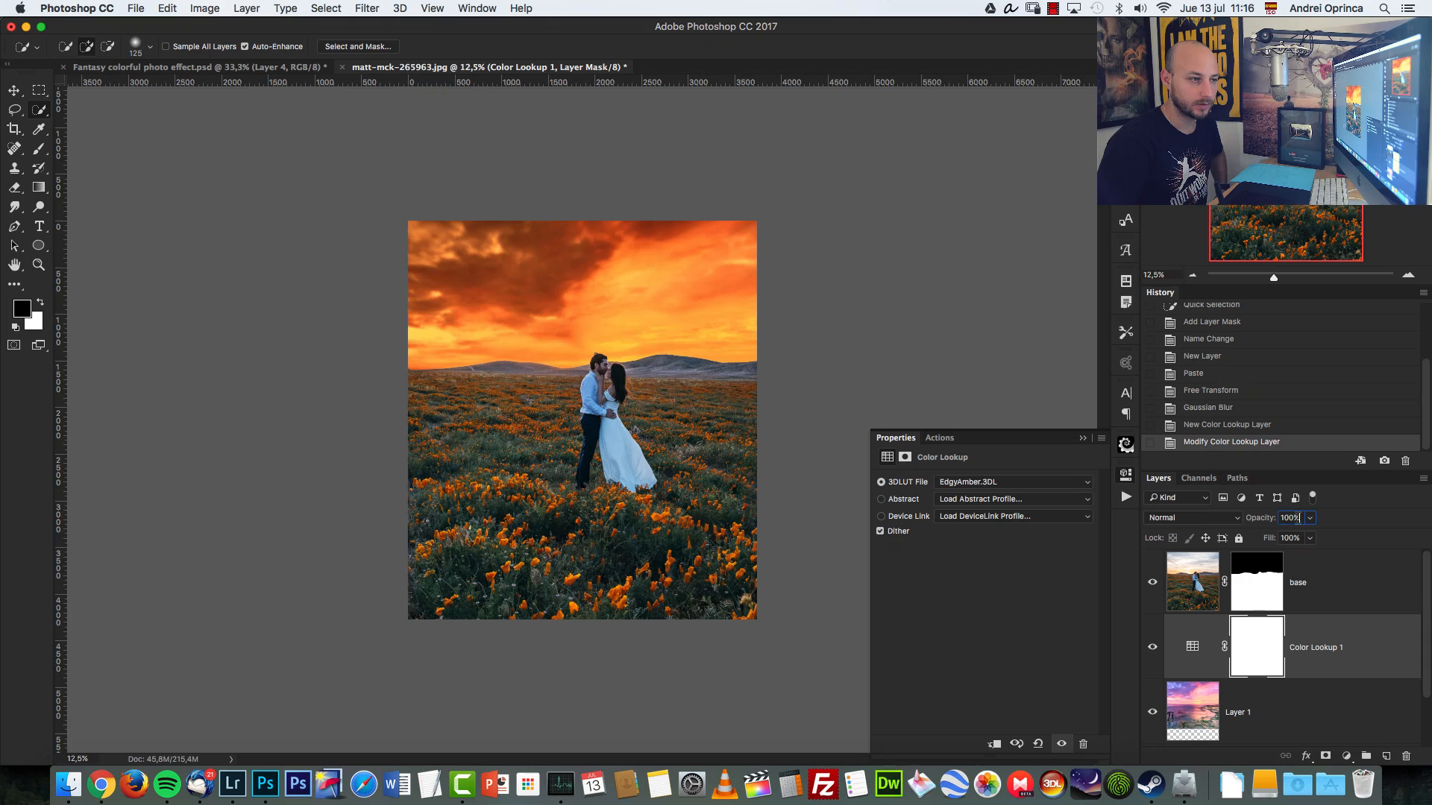
Set the Color Lookup layer's opacity to 42% and compare the image with and without it.
{"action": "left_click", "coordinate": [1297, 517]}
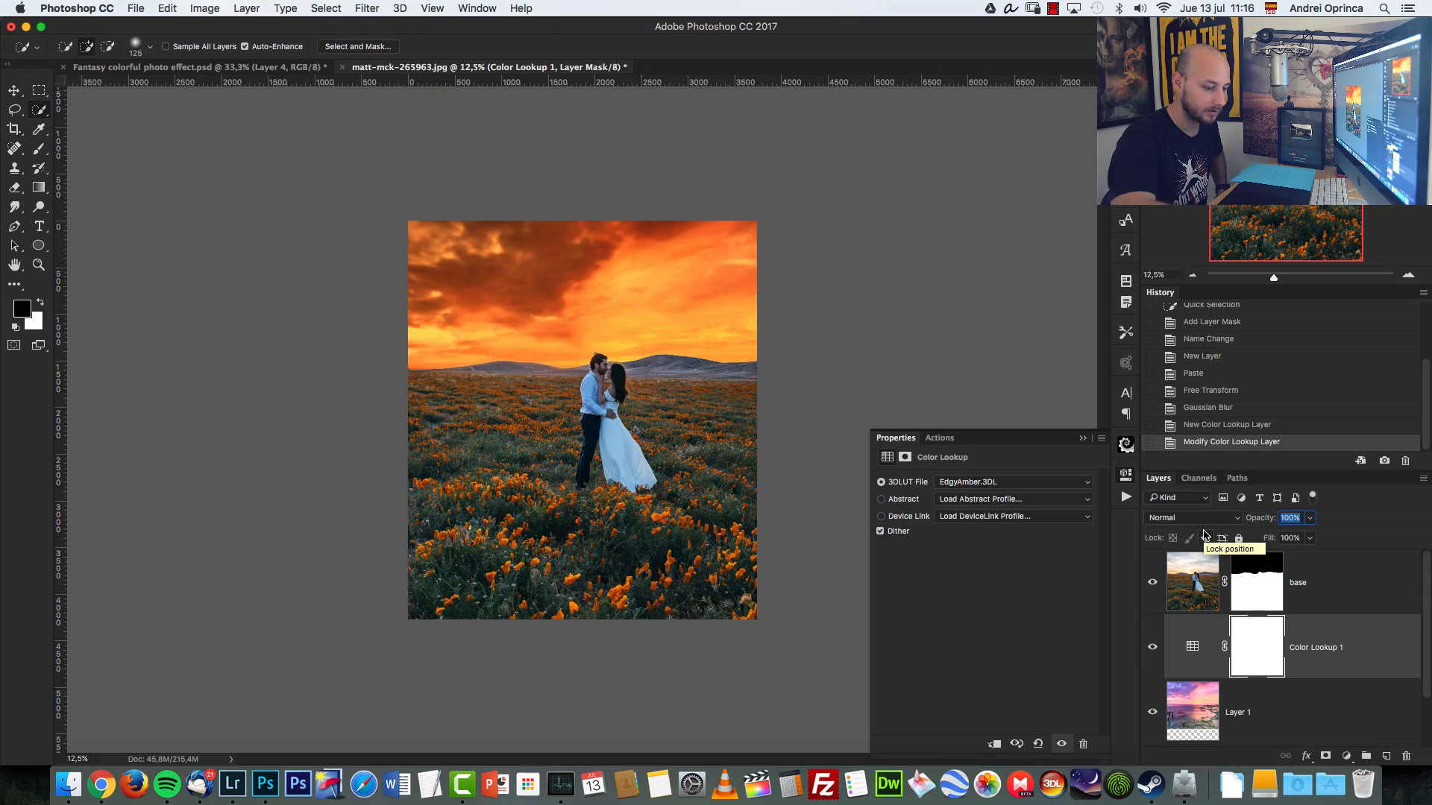
{"action": "type", "text": "42"}
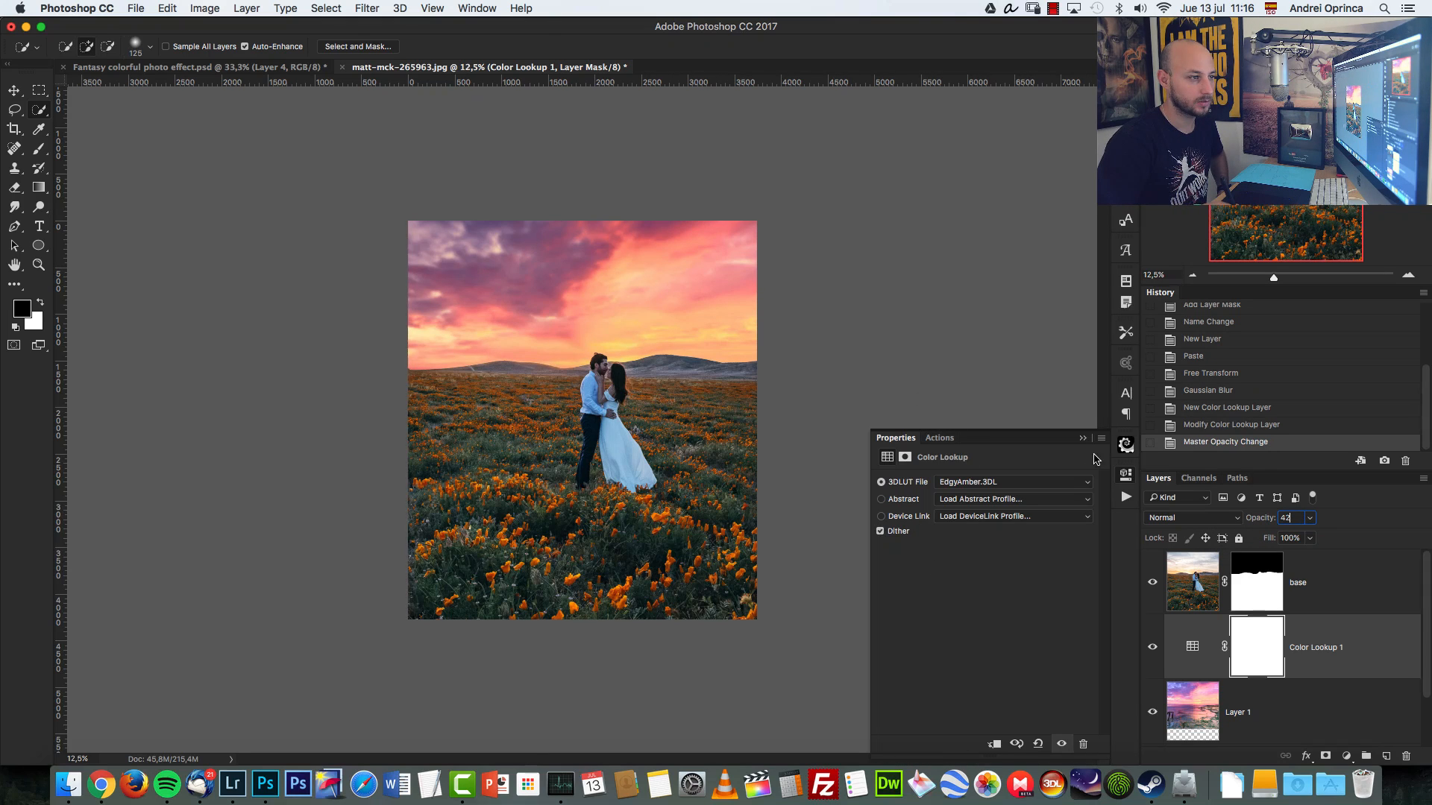
{"action": "left_click", "coordinate": [1083, 439]}
{"action": "left_click", "coordinate": [1152, 646]}
{"action": "left_click", "coordinate": [1152, 646]}
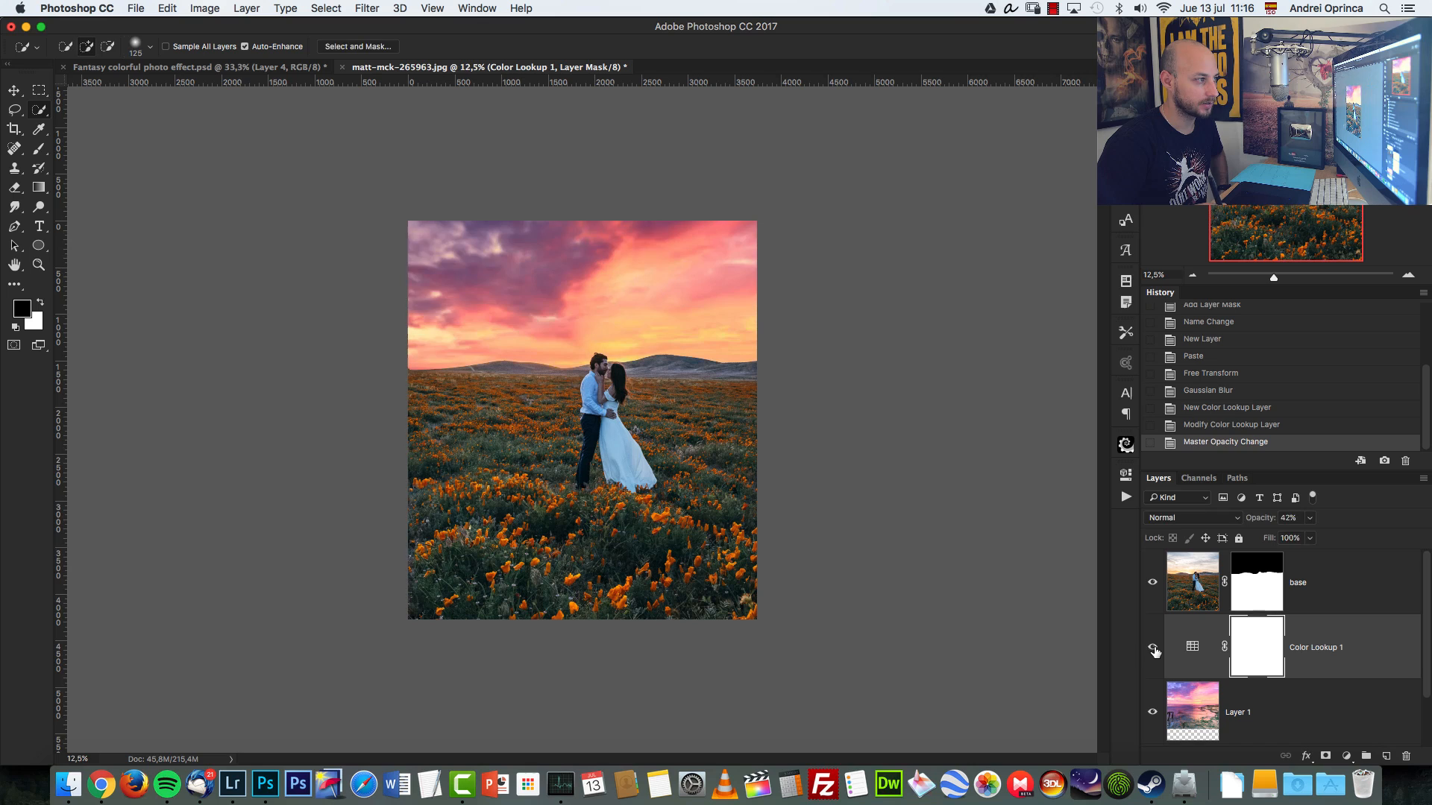
Add a Gradient Map adjustment layer above the base layer.
{"action": "left_click", "coordinate": [1326, 589]}
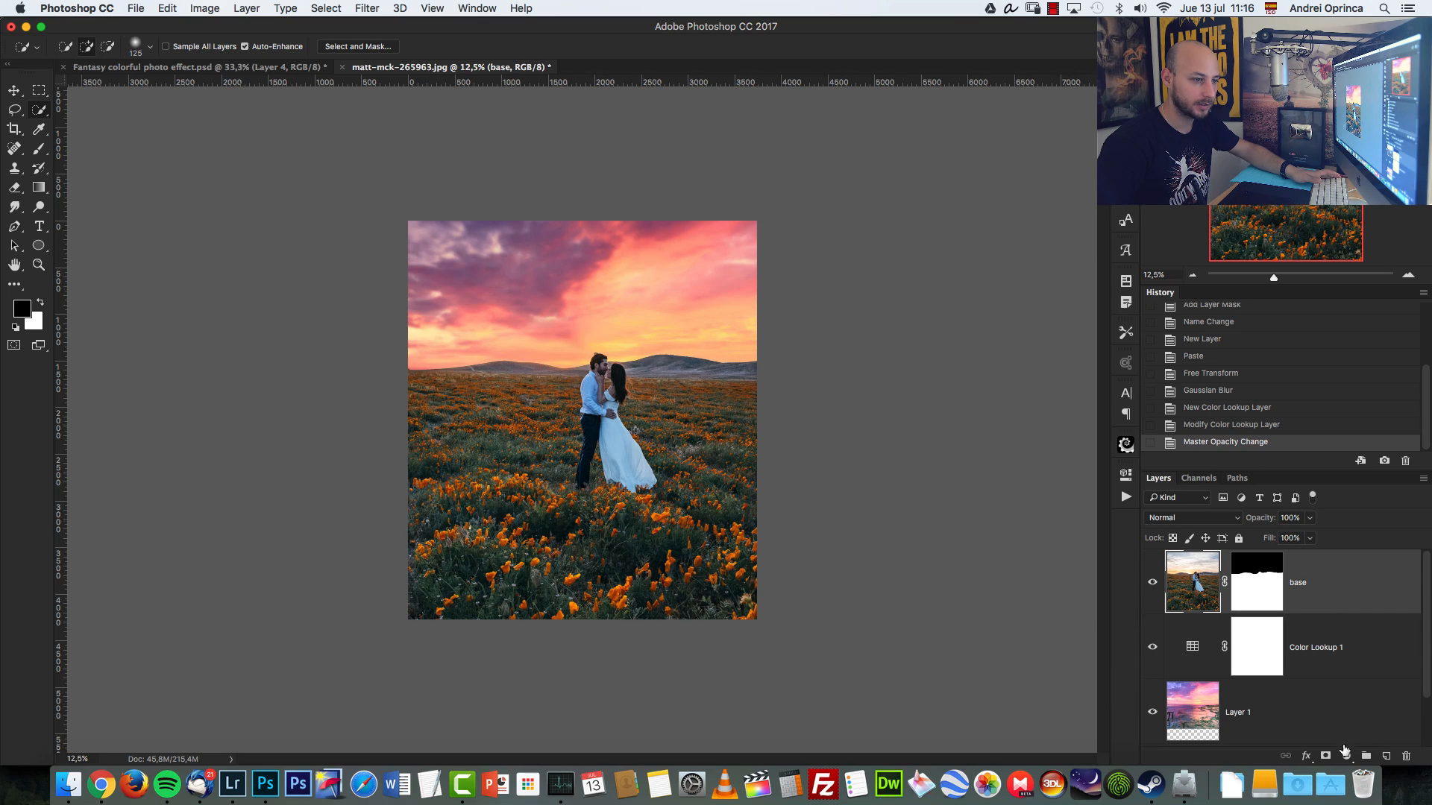
{"action": "left_click", "coordinate": [1346, 753]}
{"action": "left_click", "coordinate": [1342, 718]}
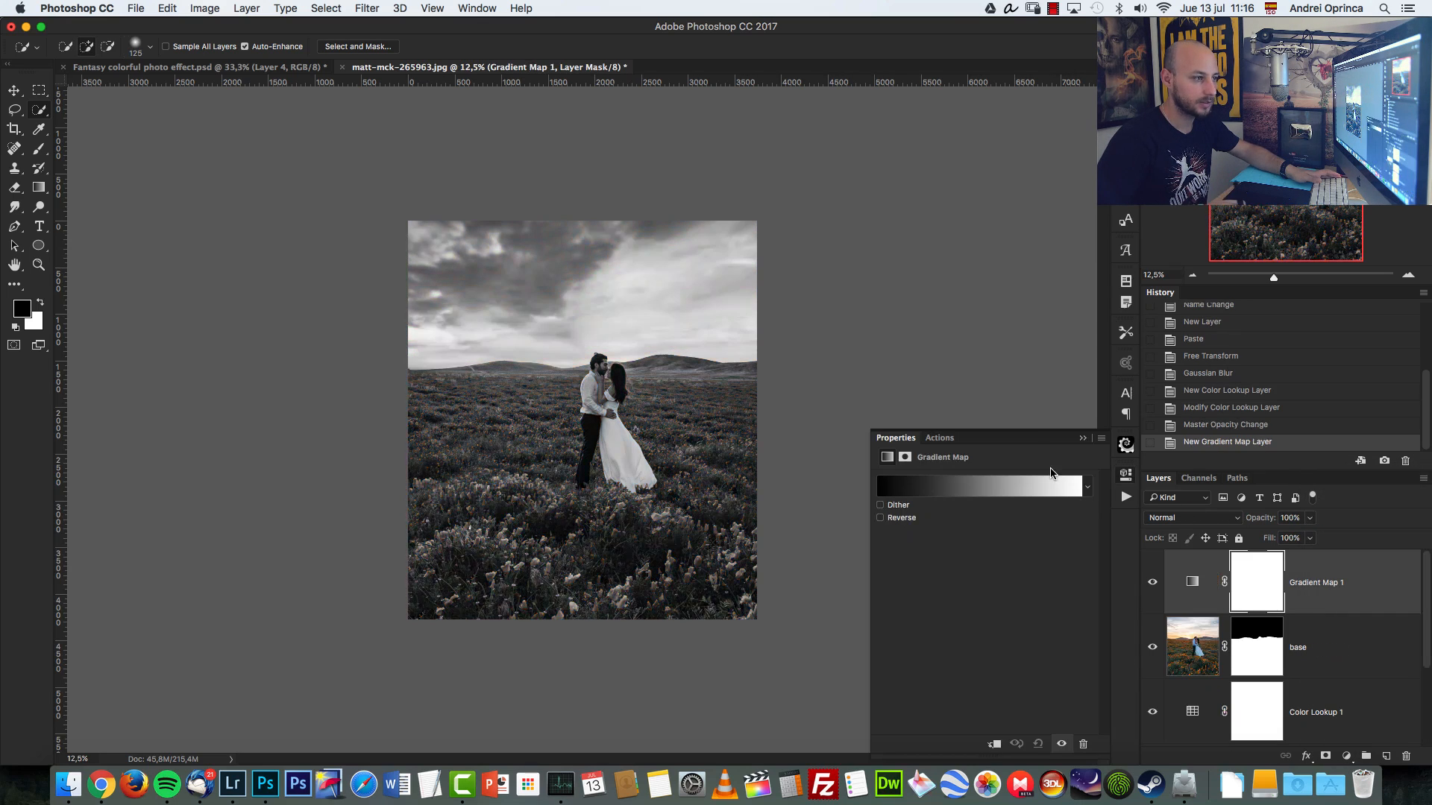
Reset the gradient presets to the defaults and apply the Violet, Orange gradient to the Gradient Map.
{"action": "left_click", "coordinate": [1008, 488]}
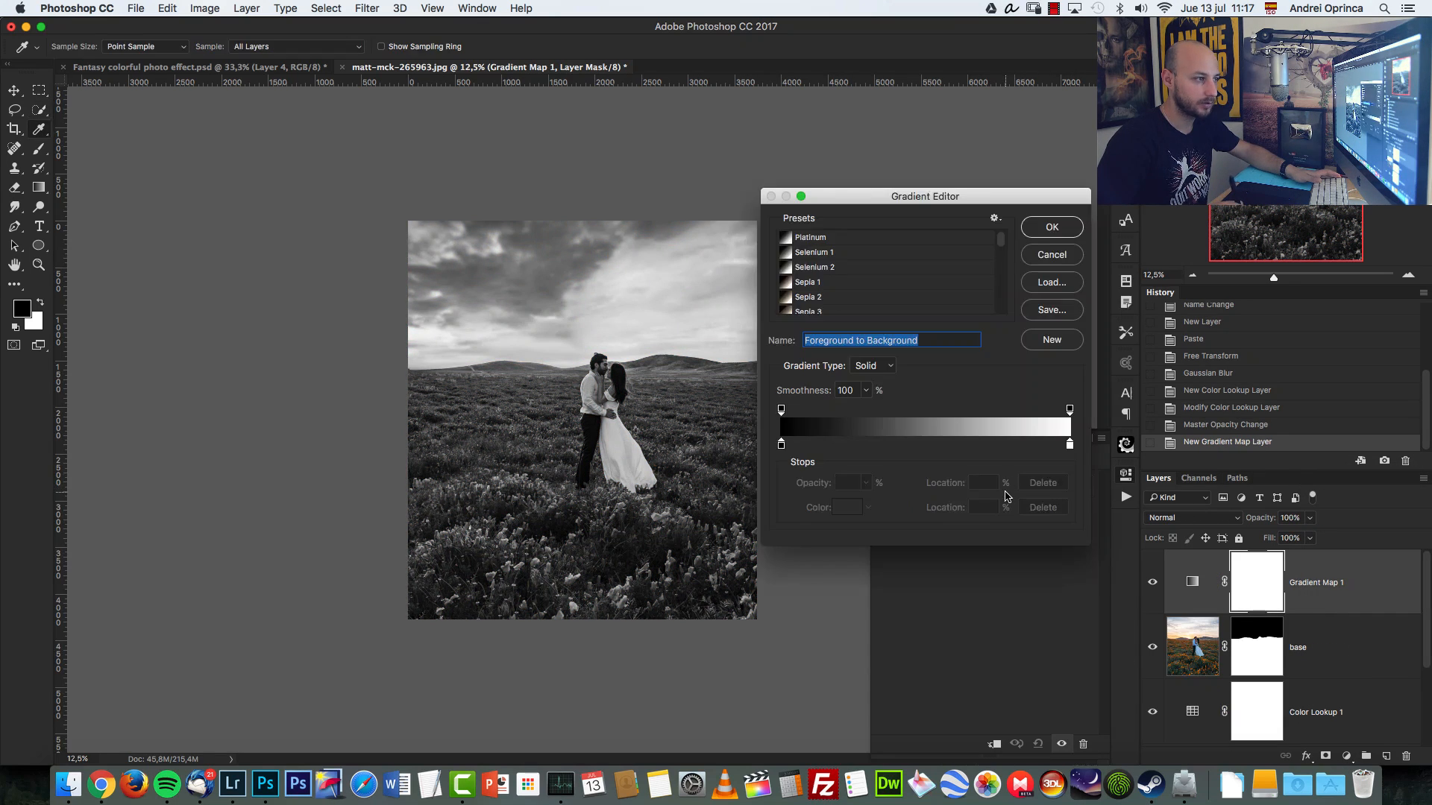
{"action": "left_click", "coordinate": [994, 219]}
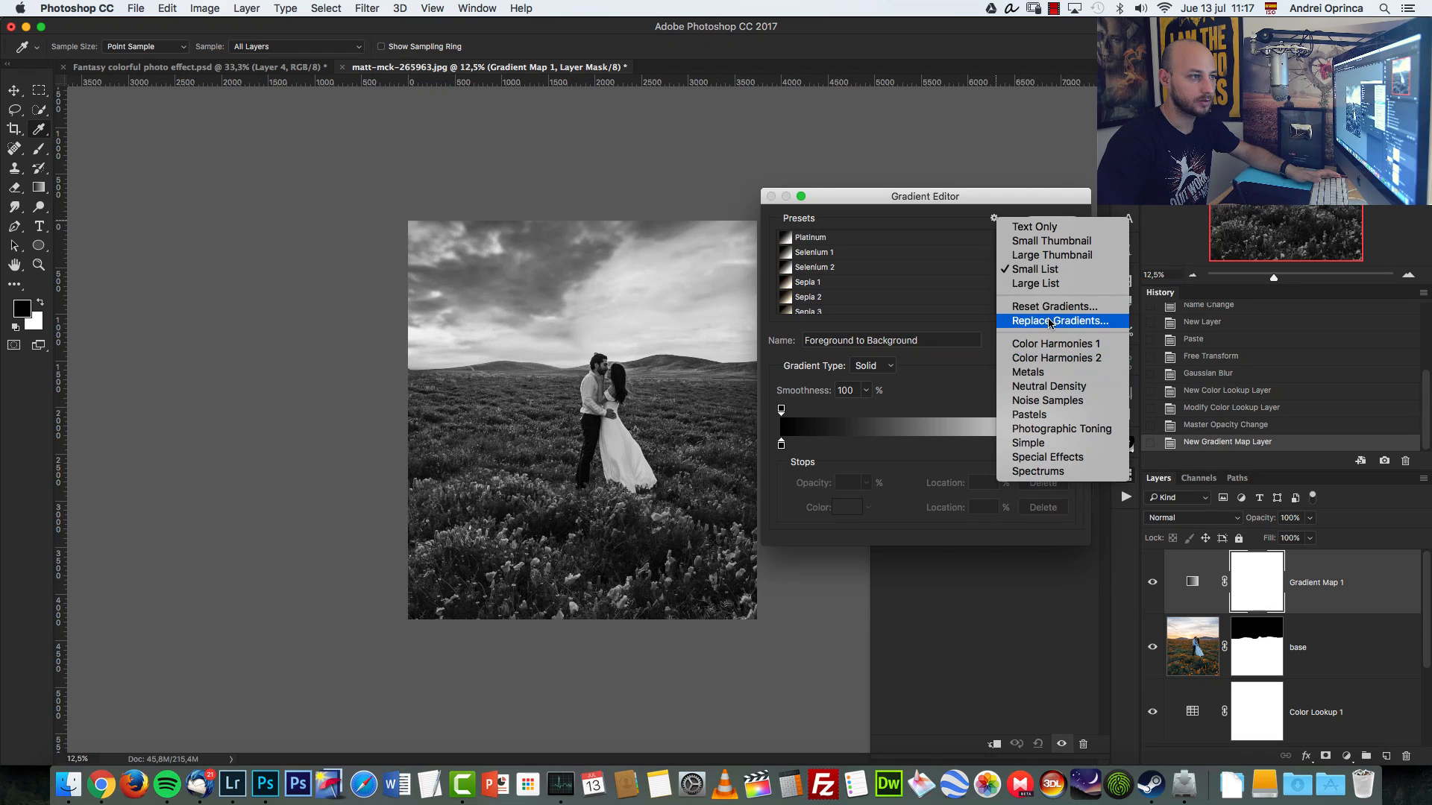
{"action": "left_click", "coordinate": [1055, 311]}
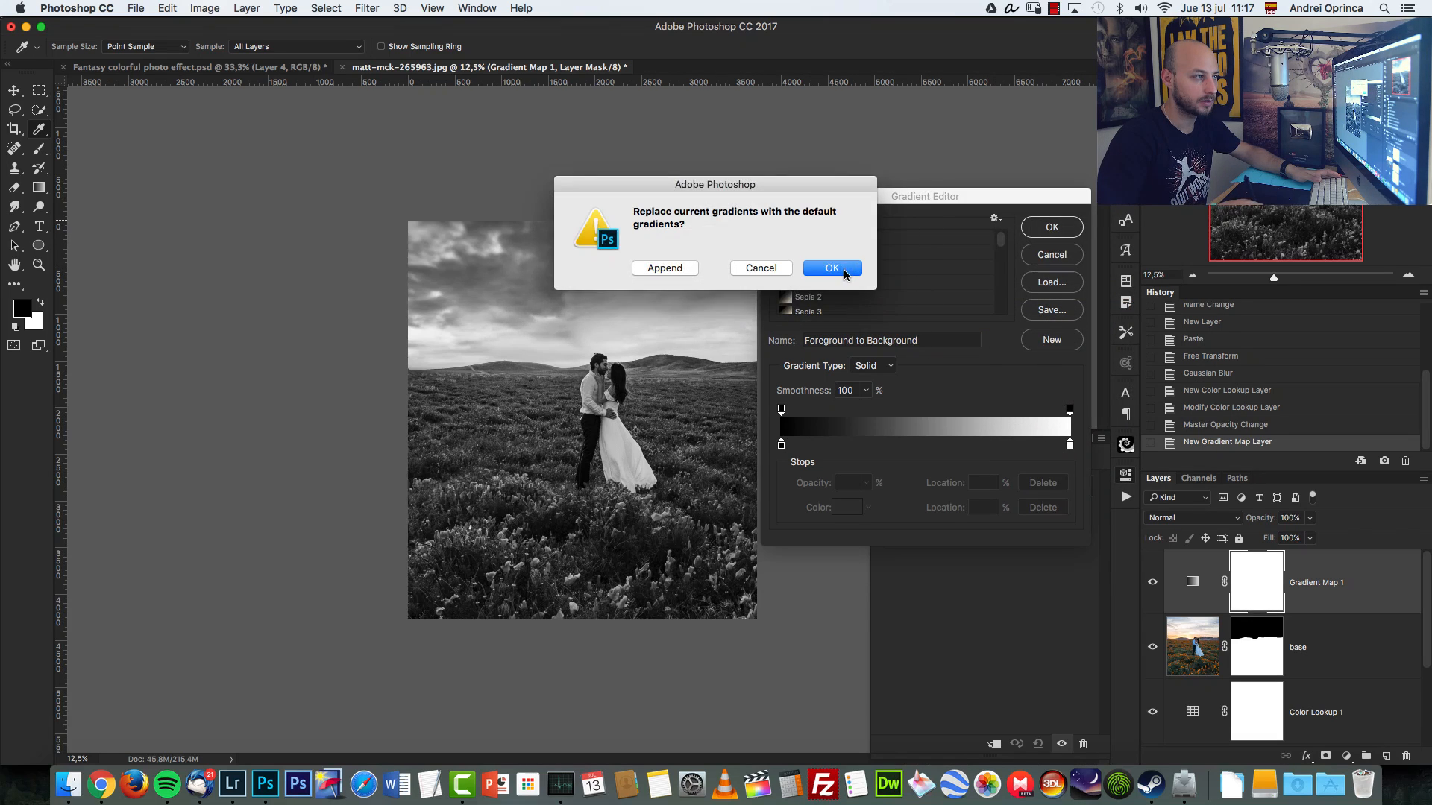
{"action": "left_click", "coordinate": [845, 272]}
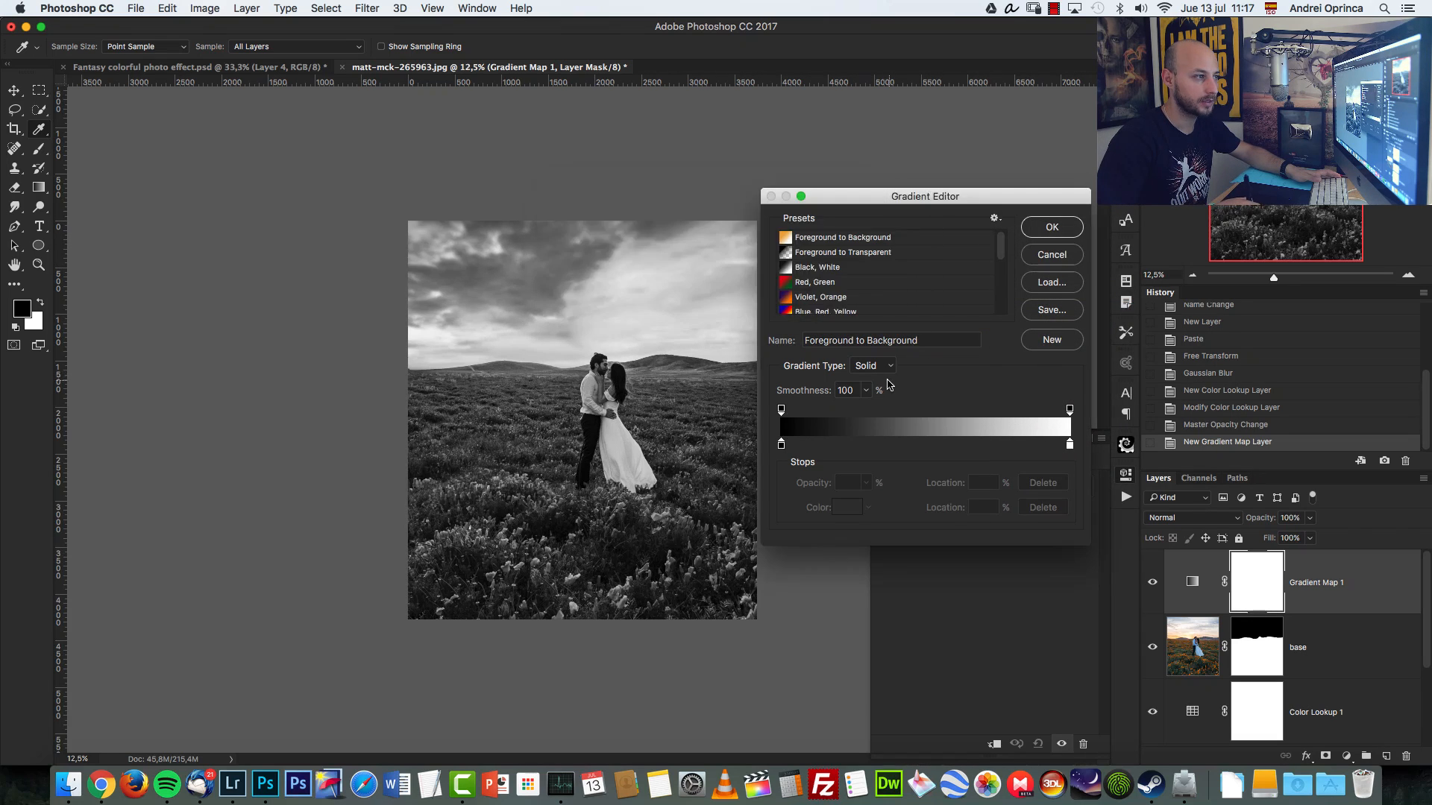
{"action": "left_click", "coordinate": [837, 299]}
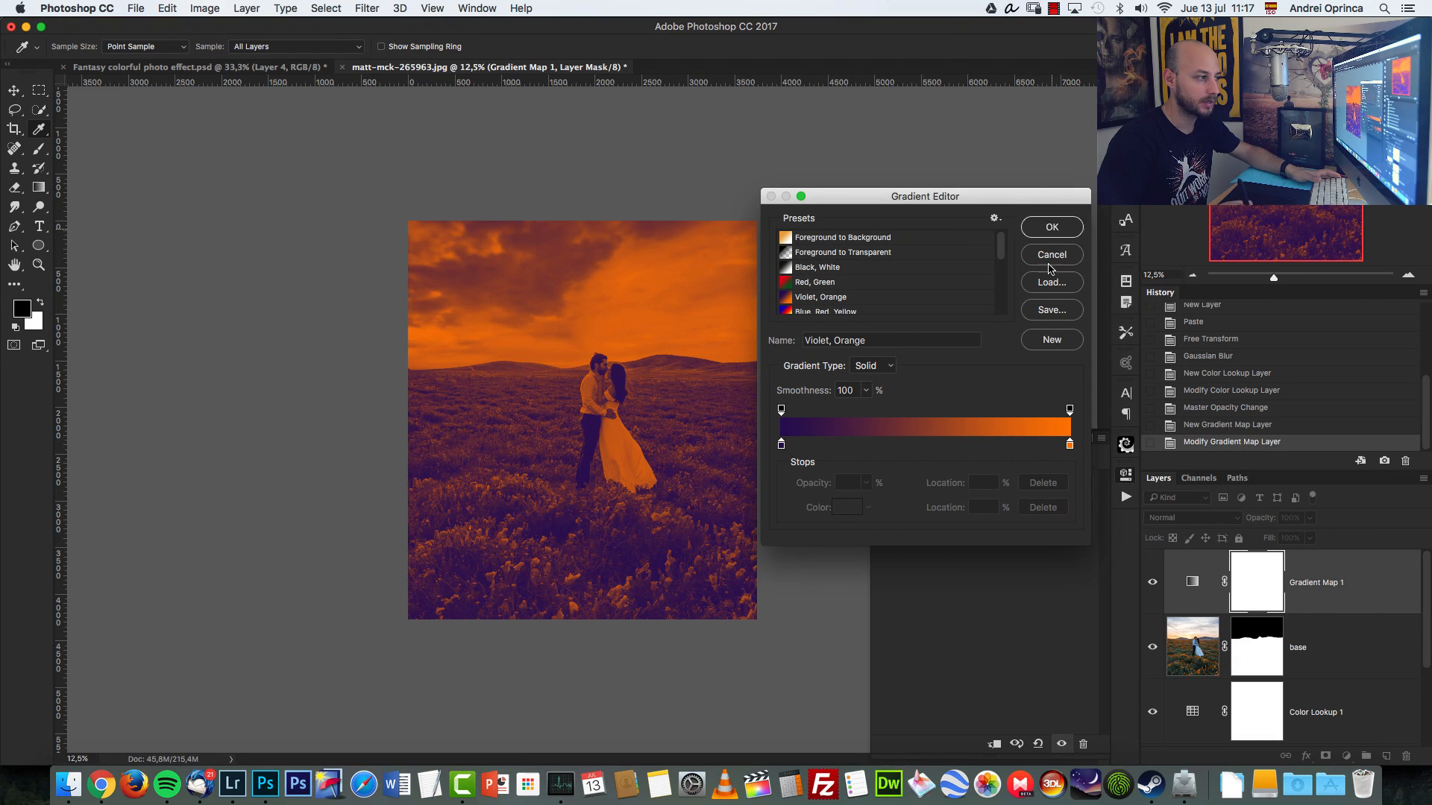
{"action": "left_click", "coordinate": [1047, 227]}
Set the Gradient Map layer's blend mode to Screen and its opacity to 37%.
{"action": "left_click", "coordinate": [1172, 520]}
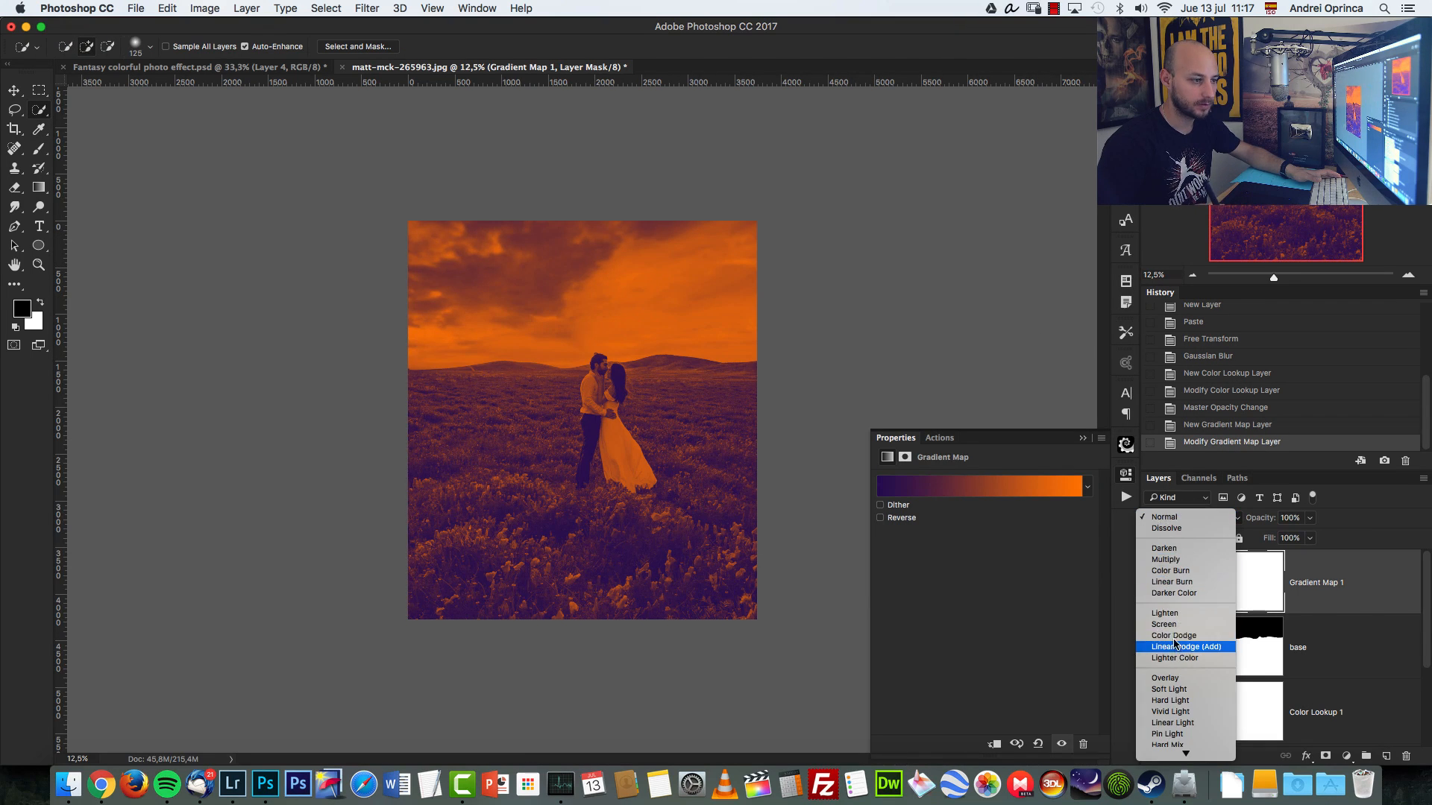
{"action": "left_click", "coordinate": [1174, 594]}
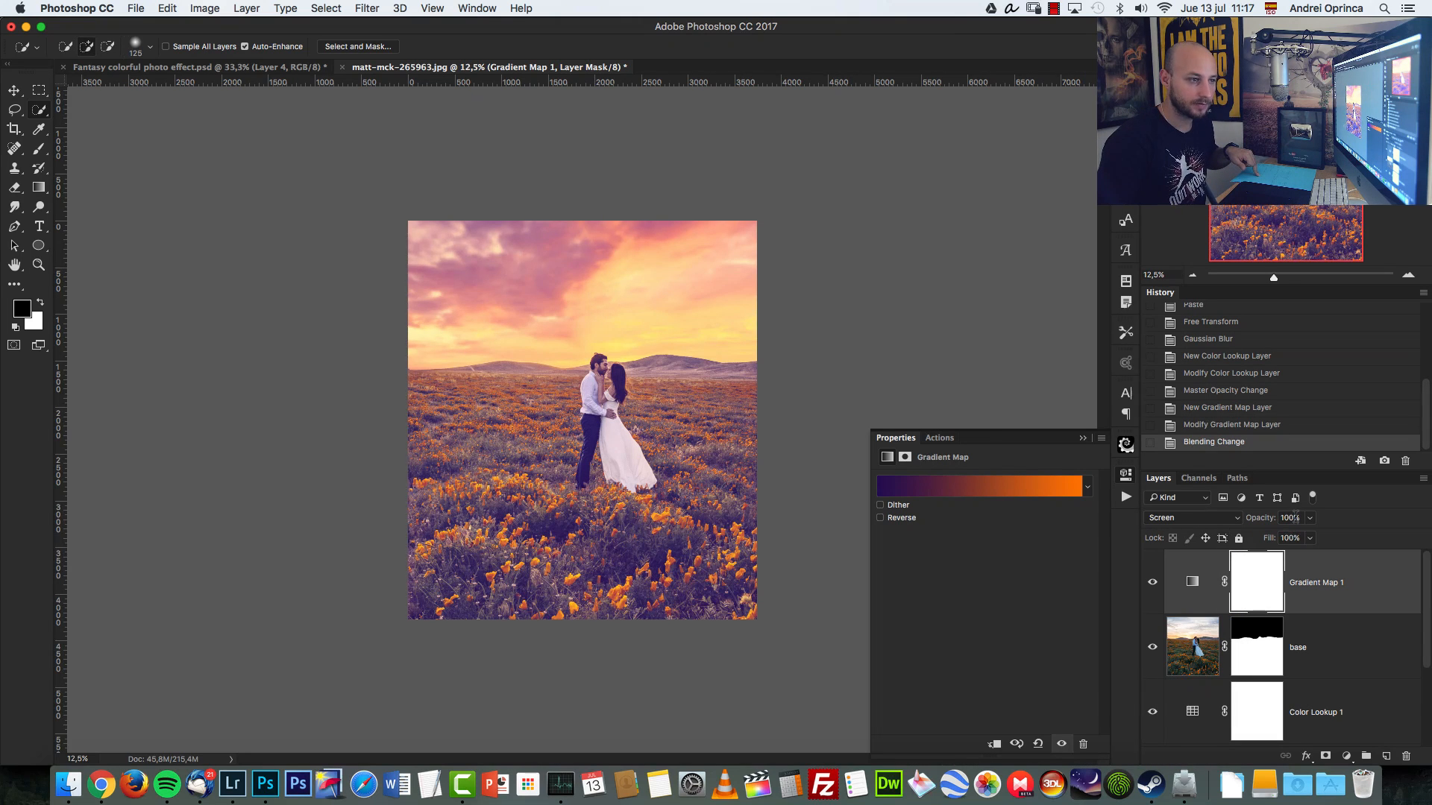
{"action": "type", "text": "37"}
{"action": "key", "text": "Return"}
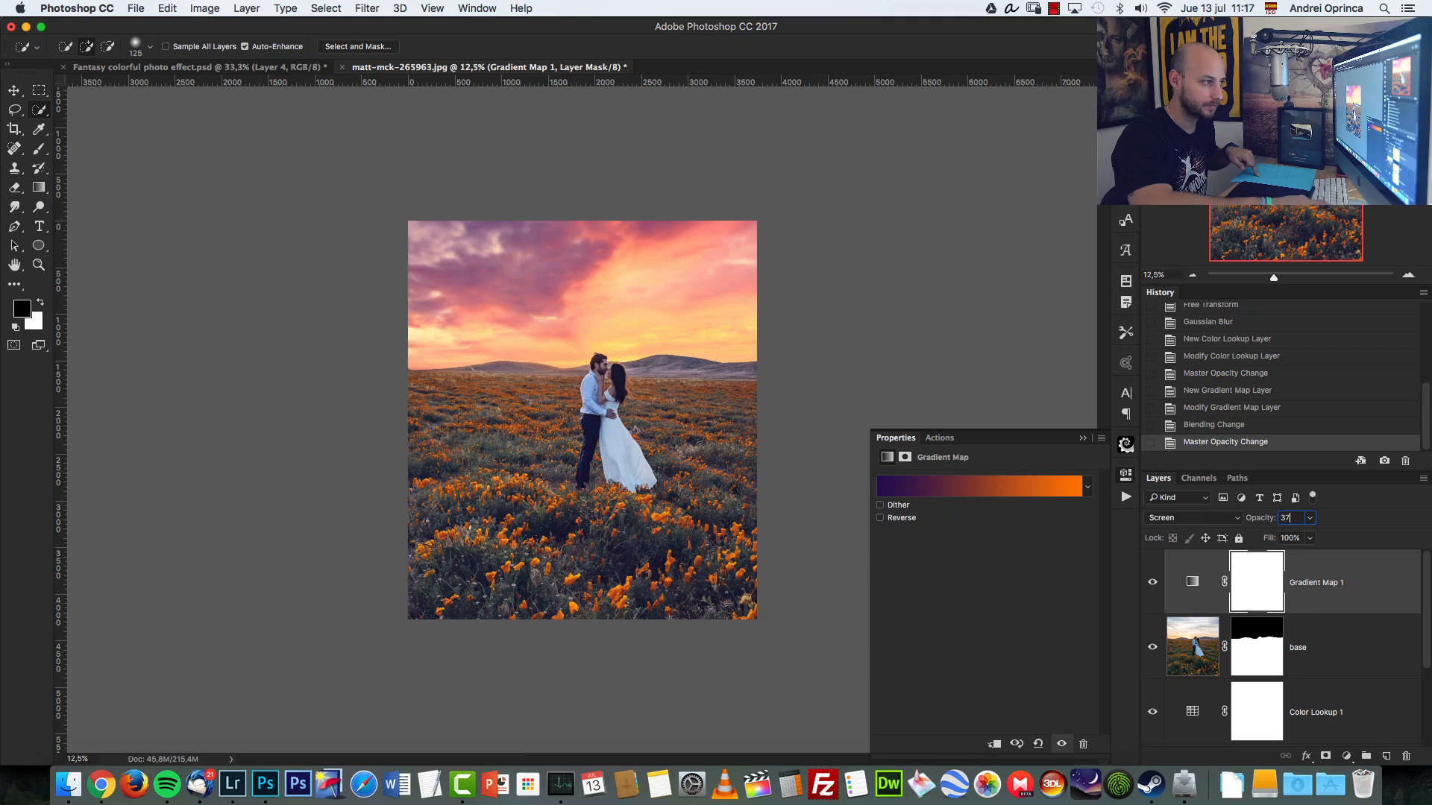
{"action": "left_click", "coordinate": [1082, 438]}
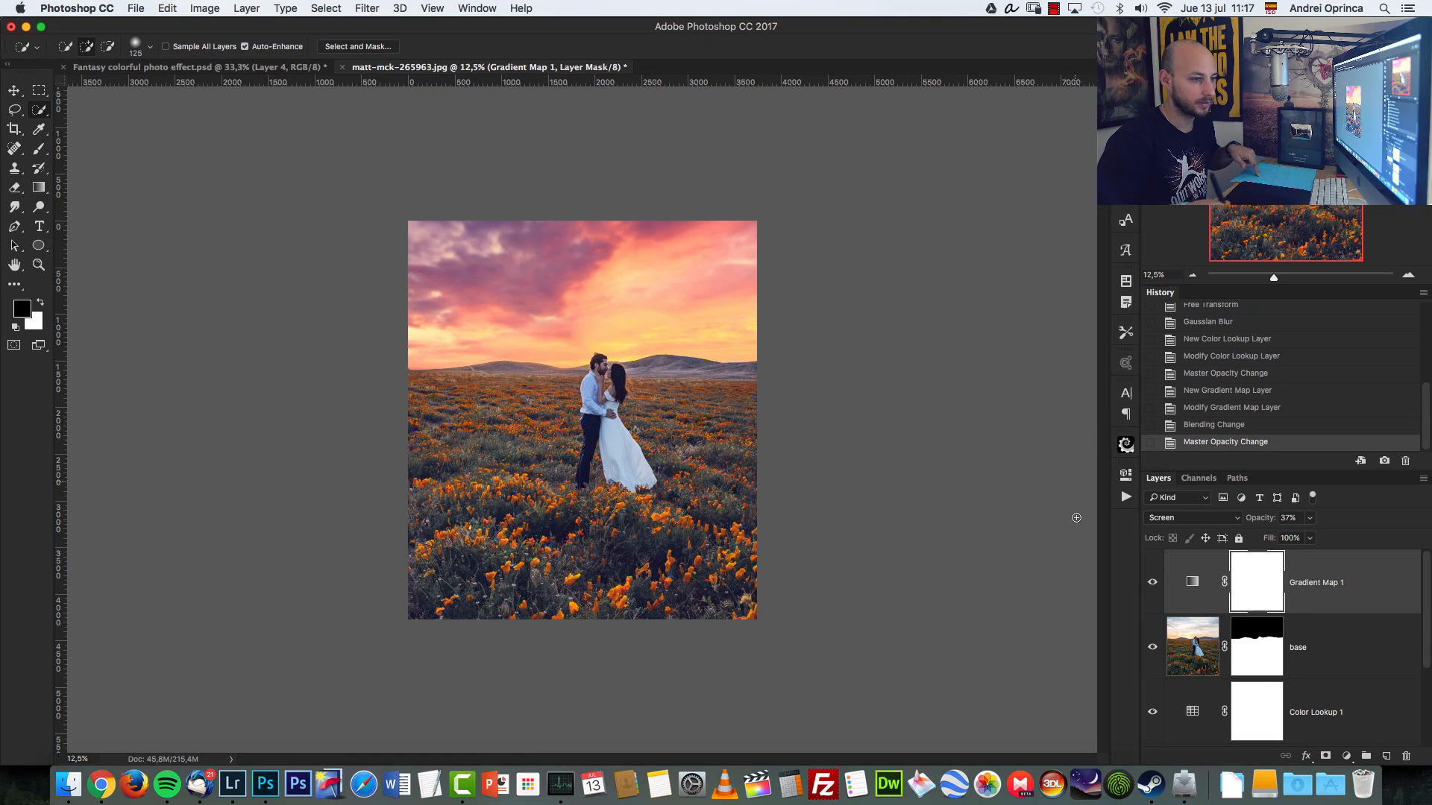
Compare the composite with the original photo on Layer 0 and examine the couple and field up close.
{"action": "scroll", "coordinate": [1426, 606], "scroll_direction": "down", "scroll_amount": 3}
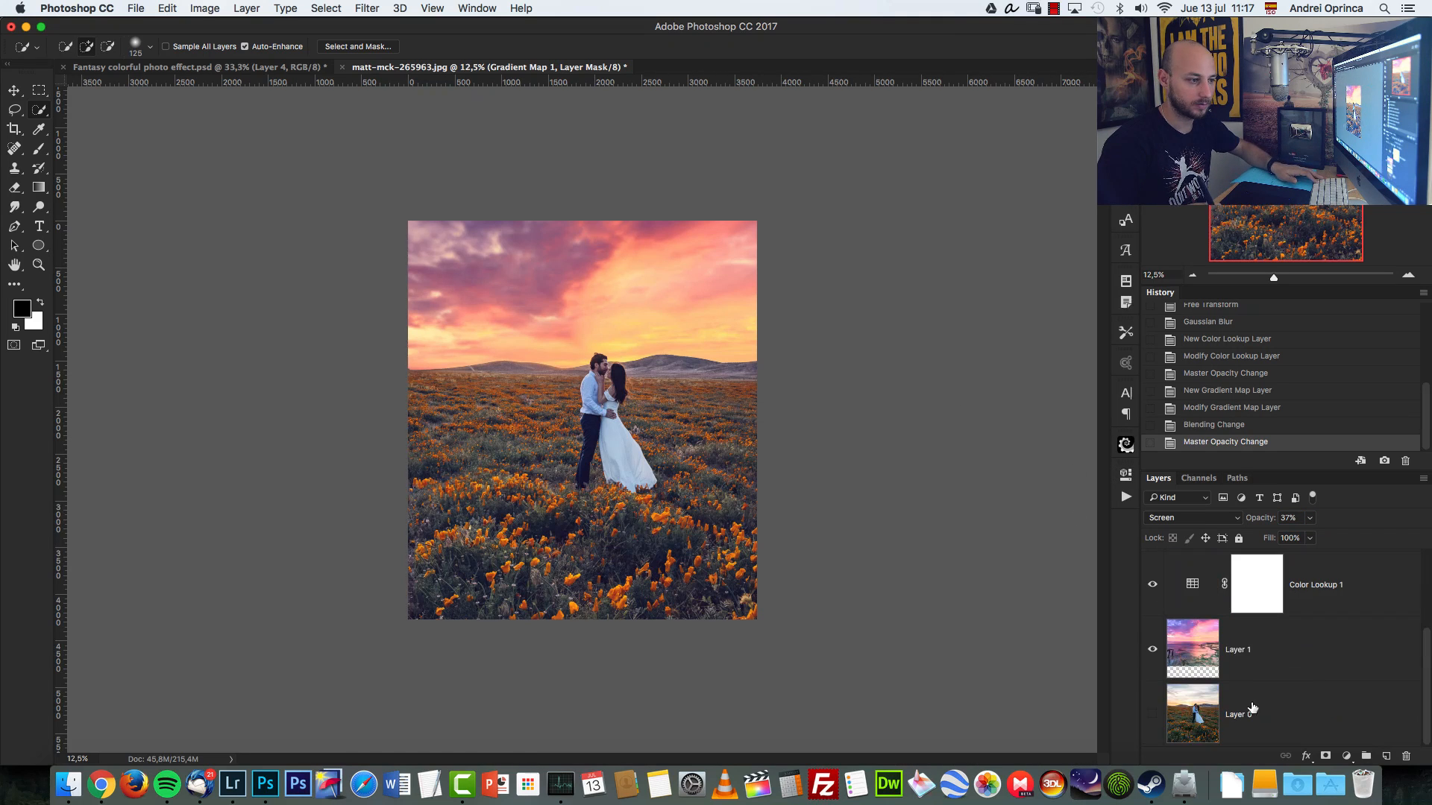
{"action": "left_click", "coordinate": [1151, 715], "text": "alt"}
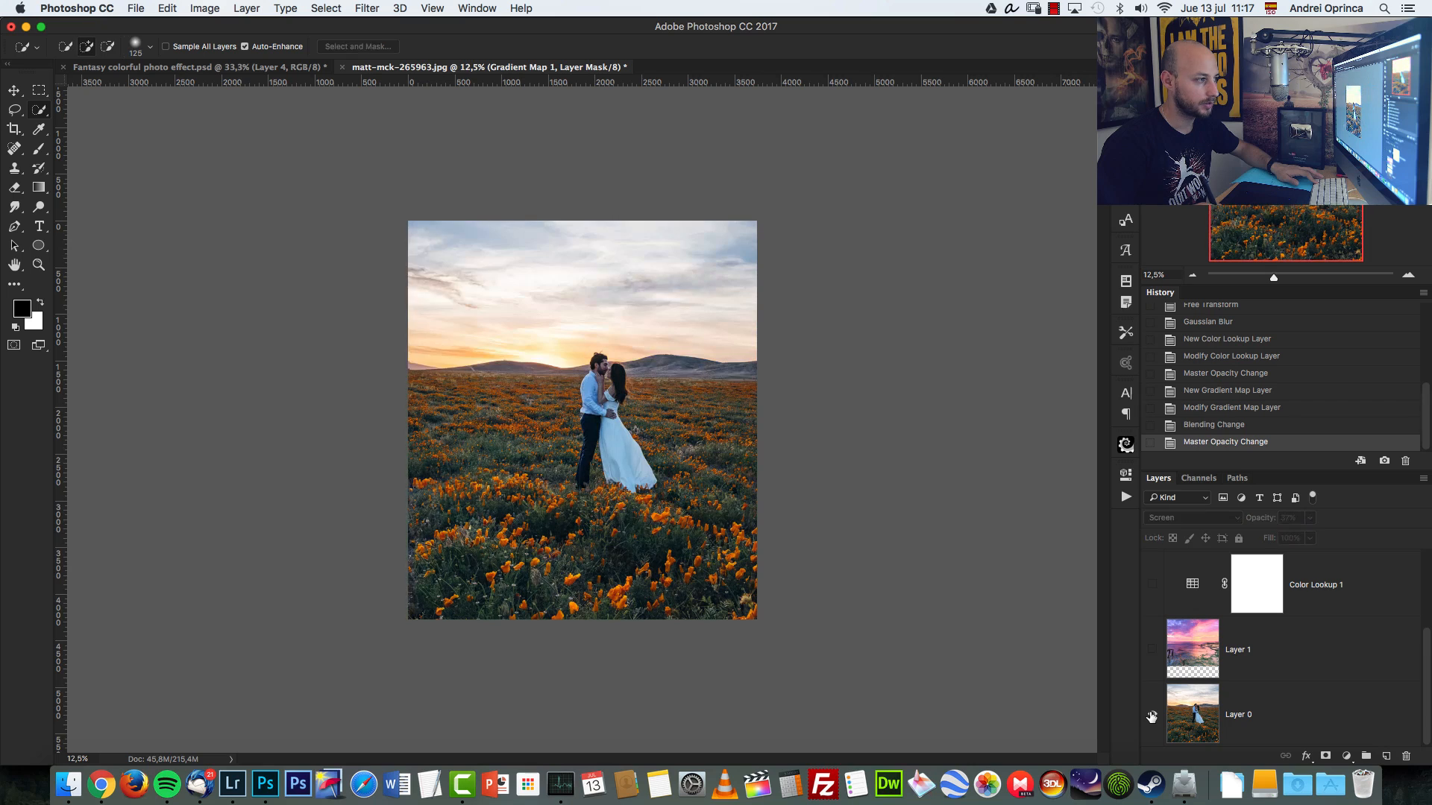
{"action": "left_click", "coordinate": [1152, 716], "text": "alt"}
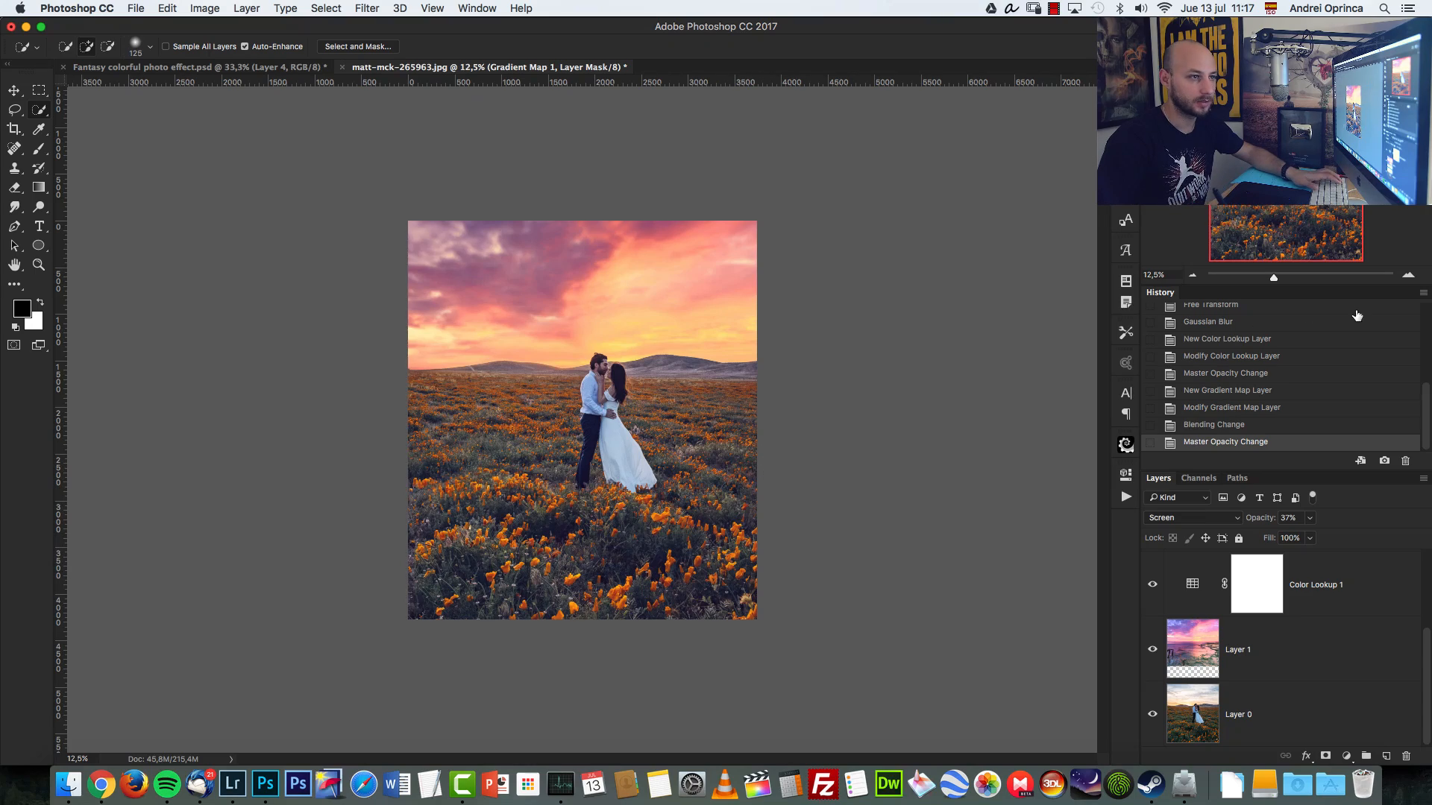
{"action": "left_click", "coordinate": [1407, 276]}
{"action": "left_click", "coordinate": [1407, 276]}
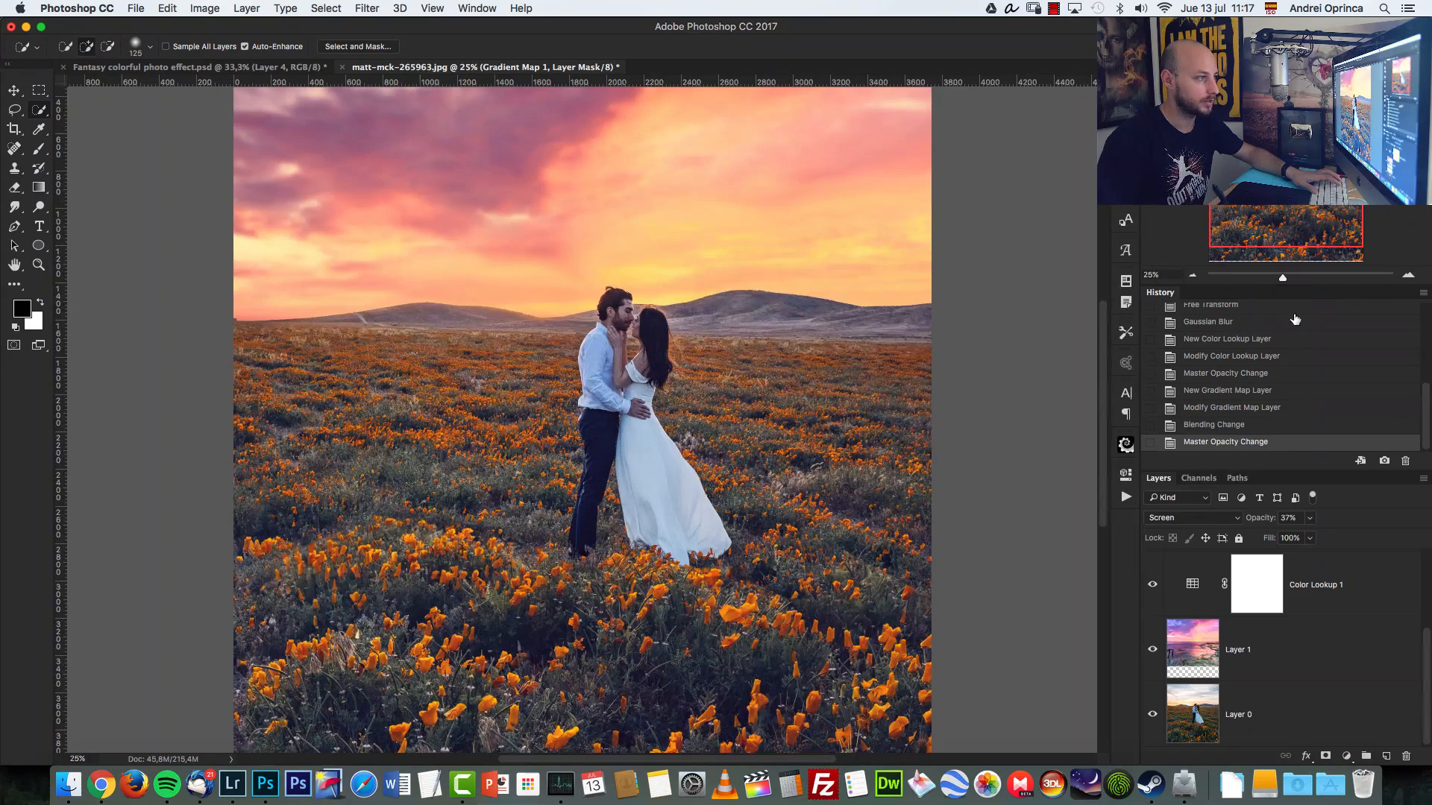
{"action": "left_click_drag", "start_coordinate": [870, 502], "coordinate": [877, 492]}
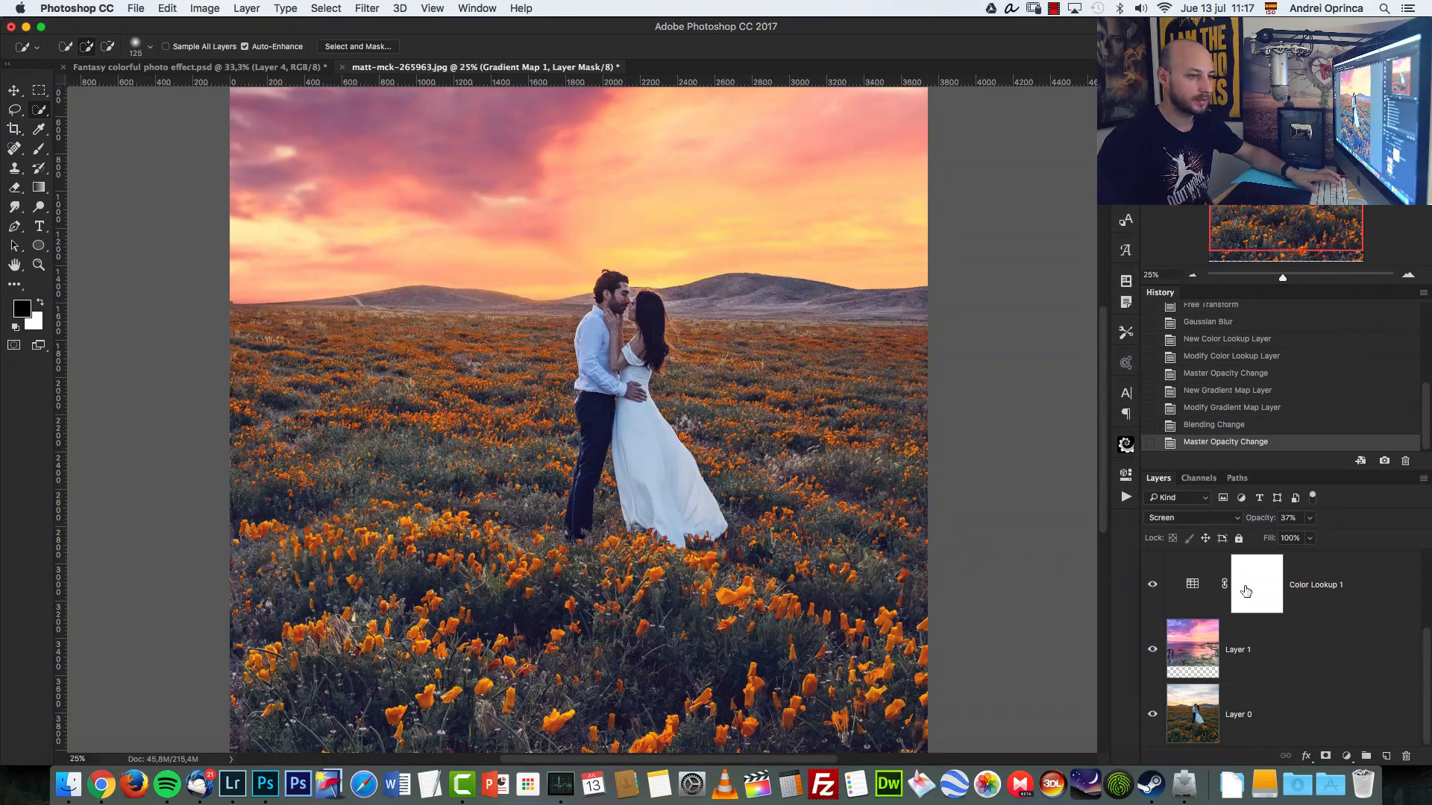
{"action": "left_click_drag", "start_coordinate": [1427, 647], "coordinate": [1422, 563]}
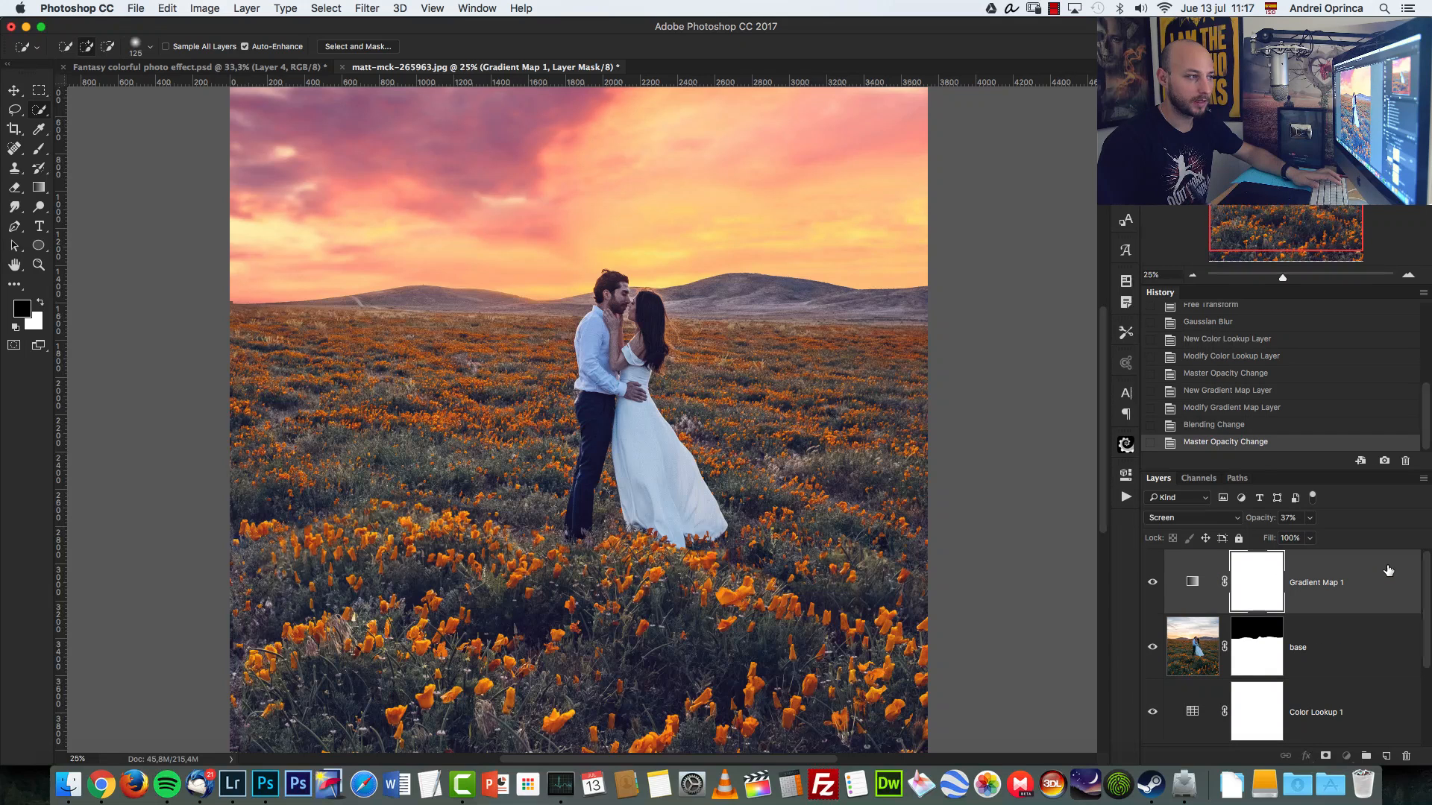
Preview and open the image Bokeh-psdbox.com-5.jpg from the temp unsplash folder.
{"action": "key", "text": "super+o"}
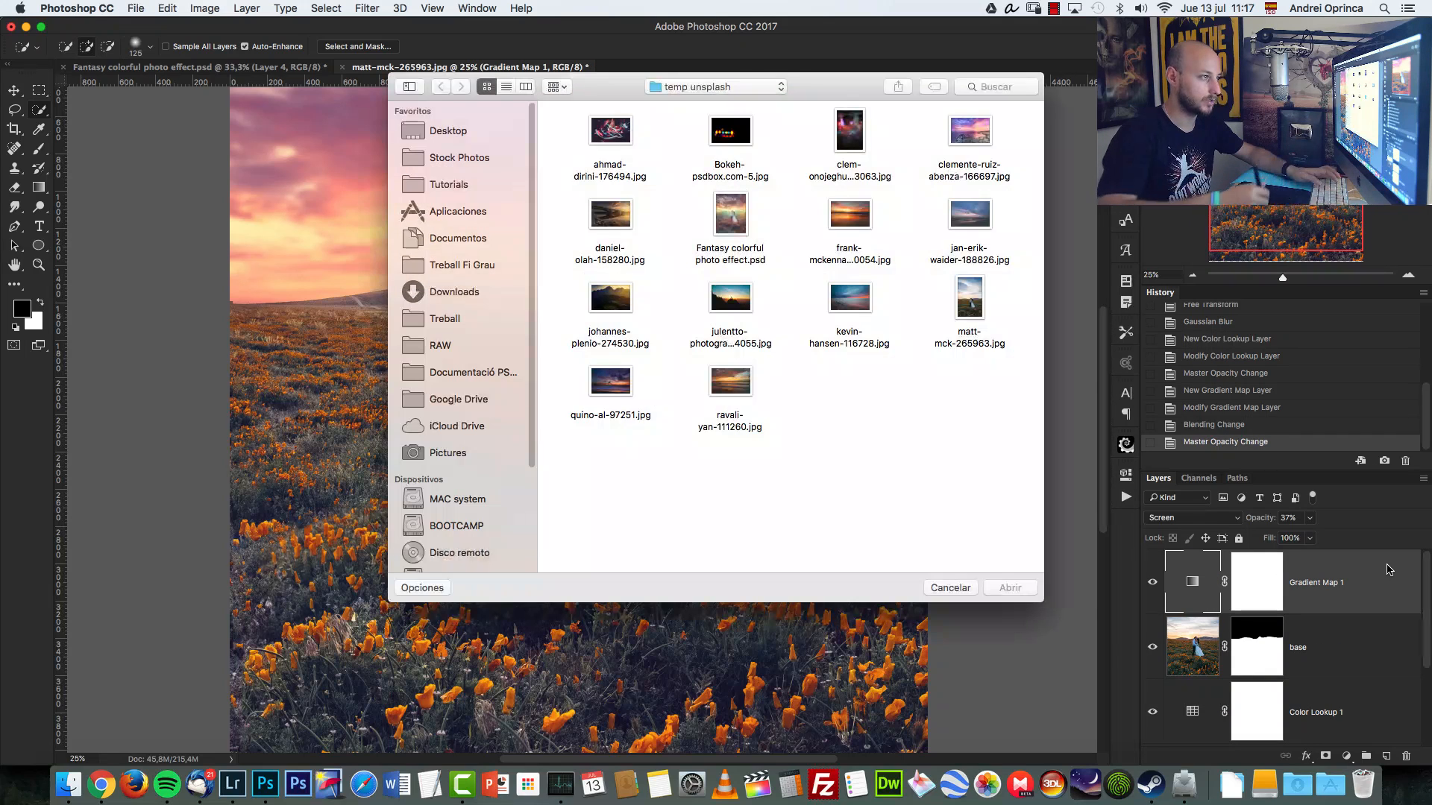
{"action": "left_click", "coordinate": [734, 150]}
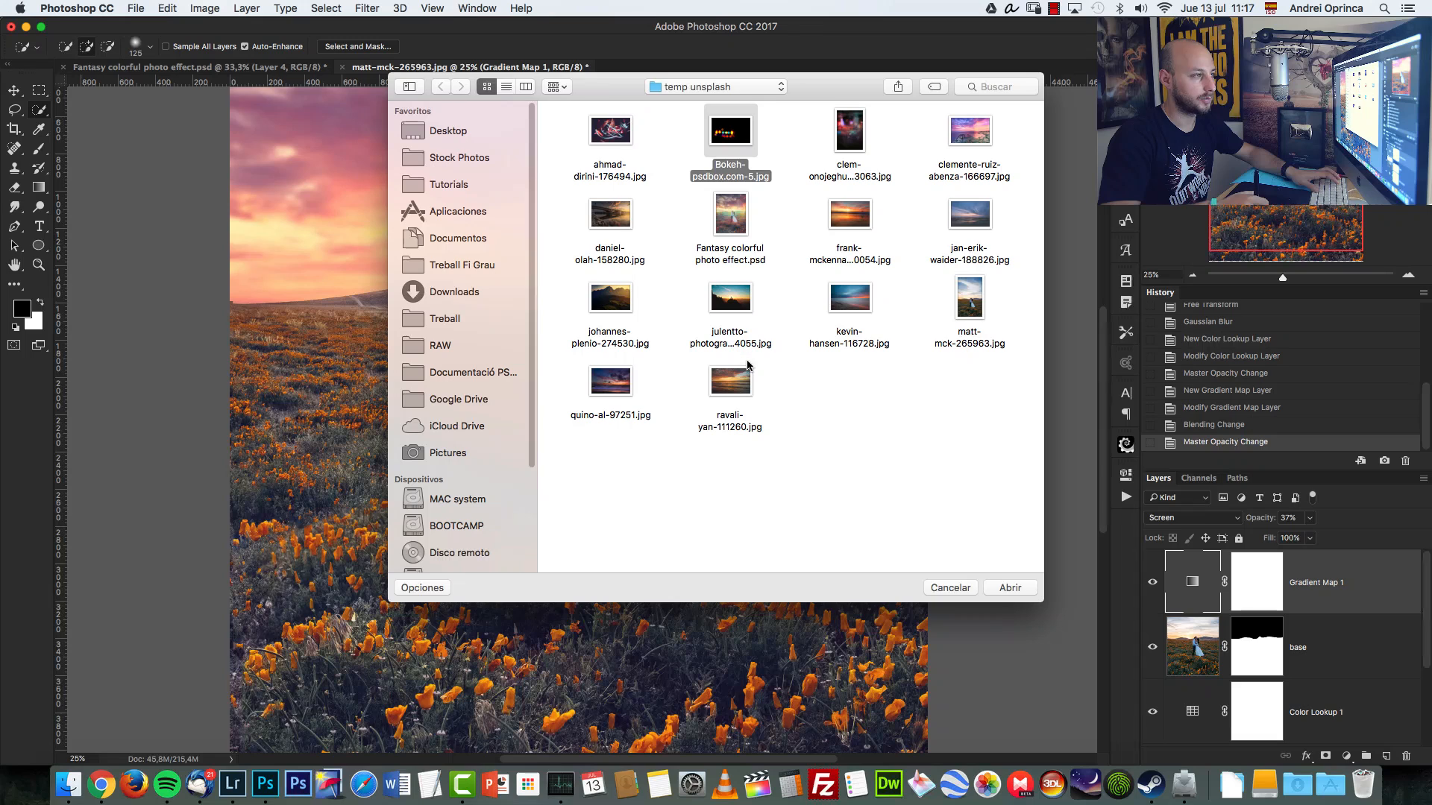
{"action": "key", "text": "space"}
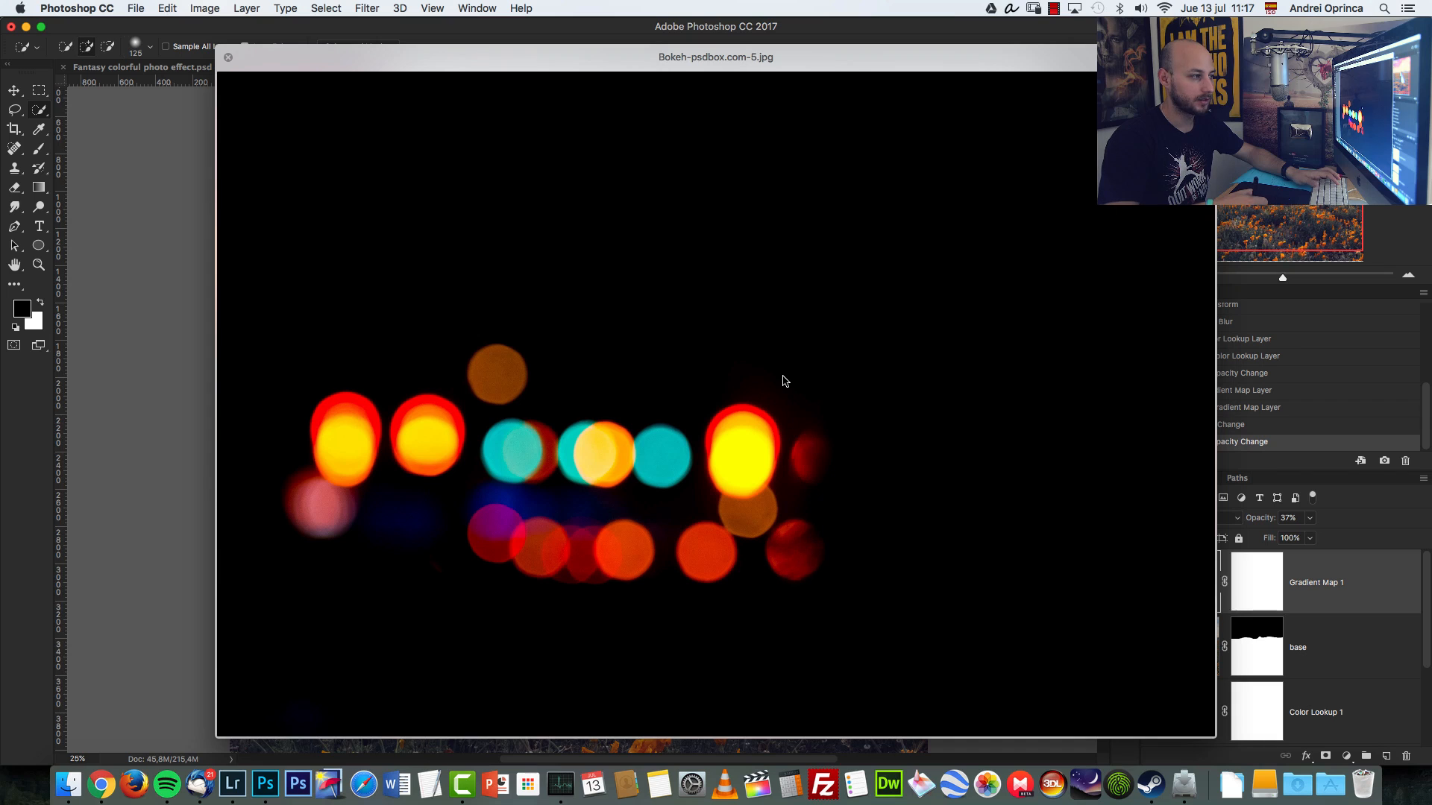
{"action": "key", "text": "space"}
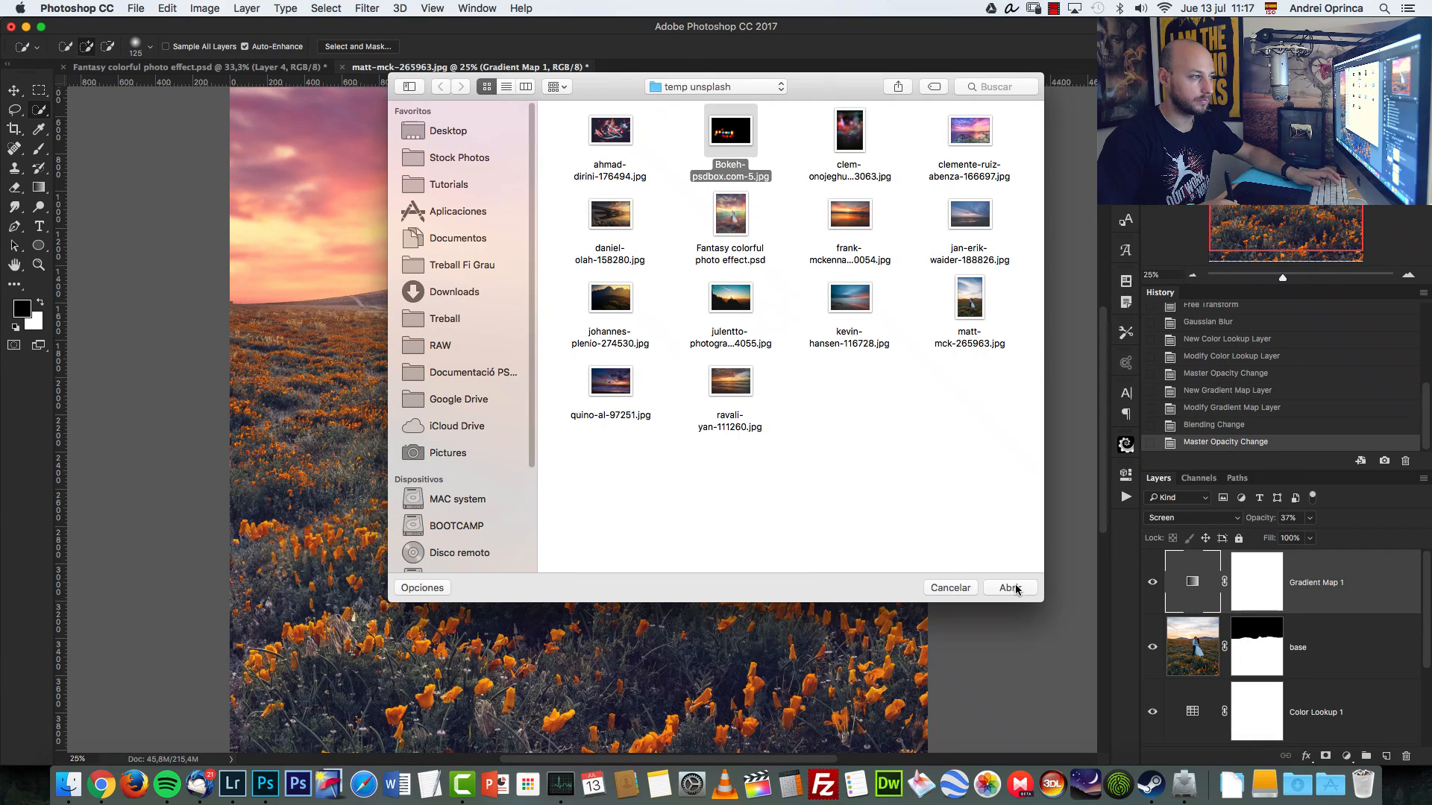
{"action": "left_click", "coordinate": [1011, 587]}
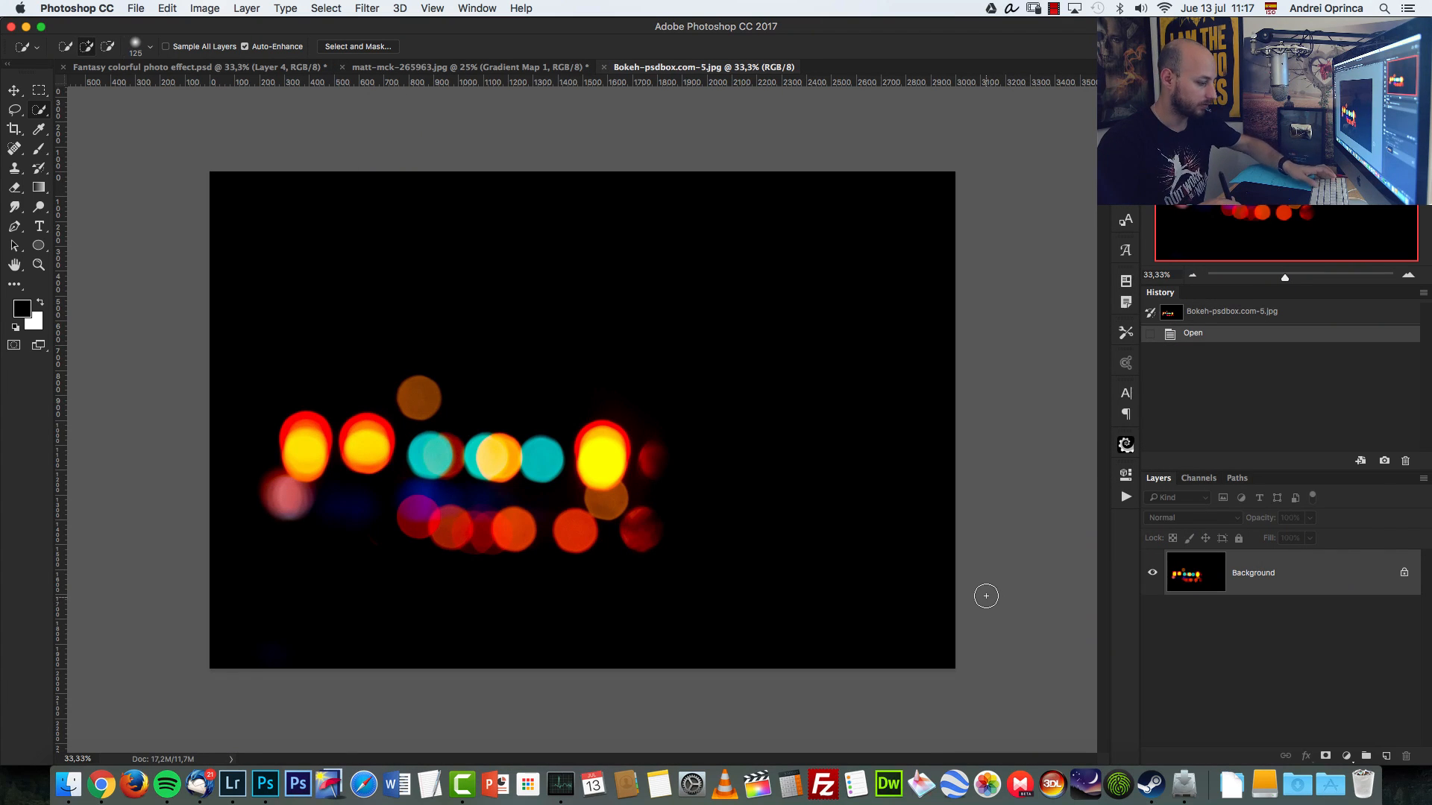
Transfer the whole bokeh image to a new layer above Gradient Map 1 in the couple photo, closing the bokeh document.
{"action": "key", "text": "super+a"}
{"action": "key", "text": "super+x"}
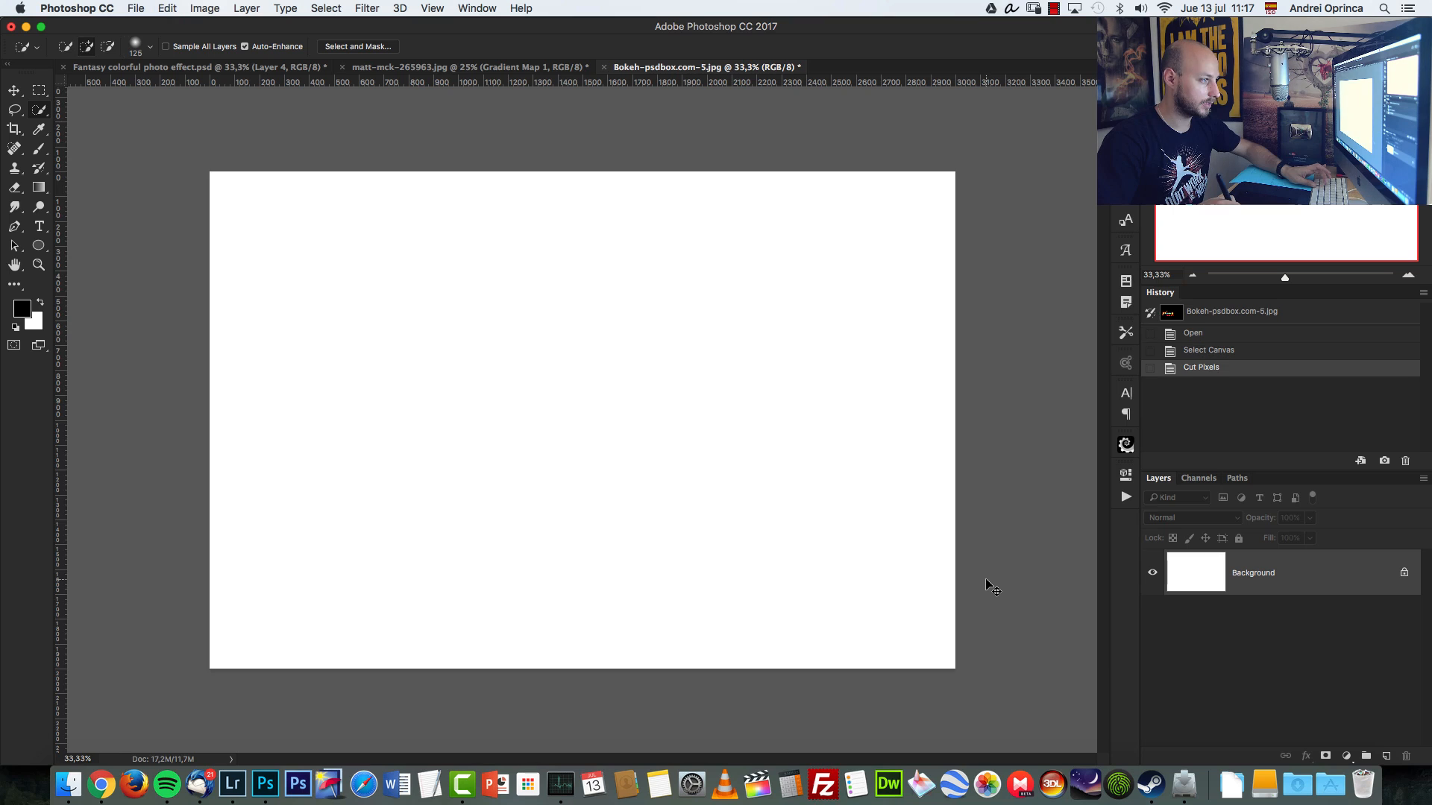
{"action": "key", "text": "super+w"}
{"action": "left_click", "coordinate": [665, 269]}
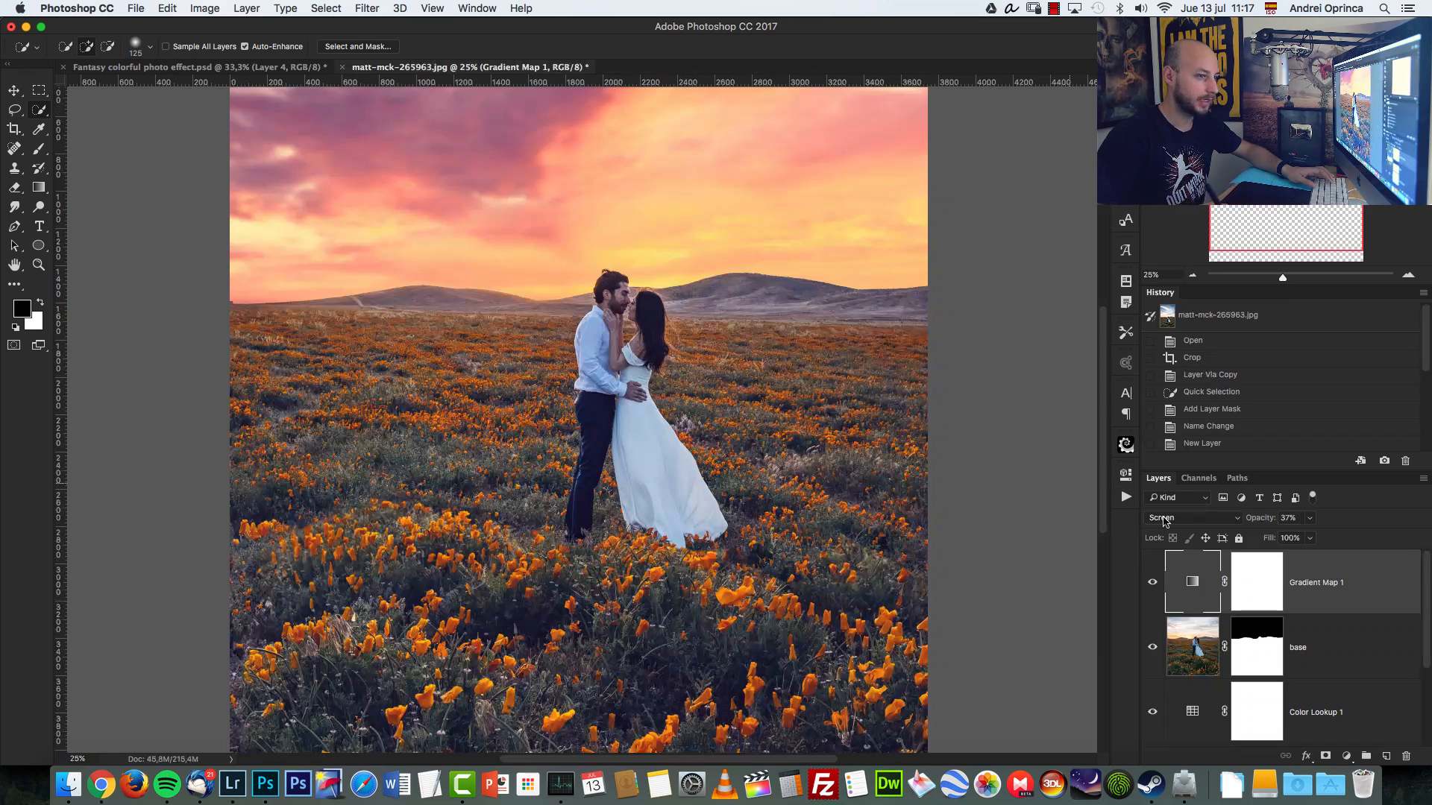
{"action": "key", "text": "super+v"}
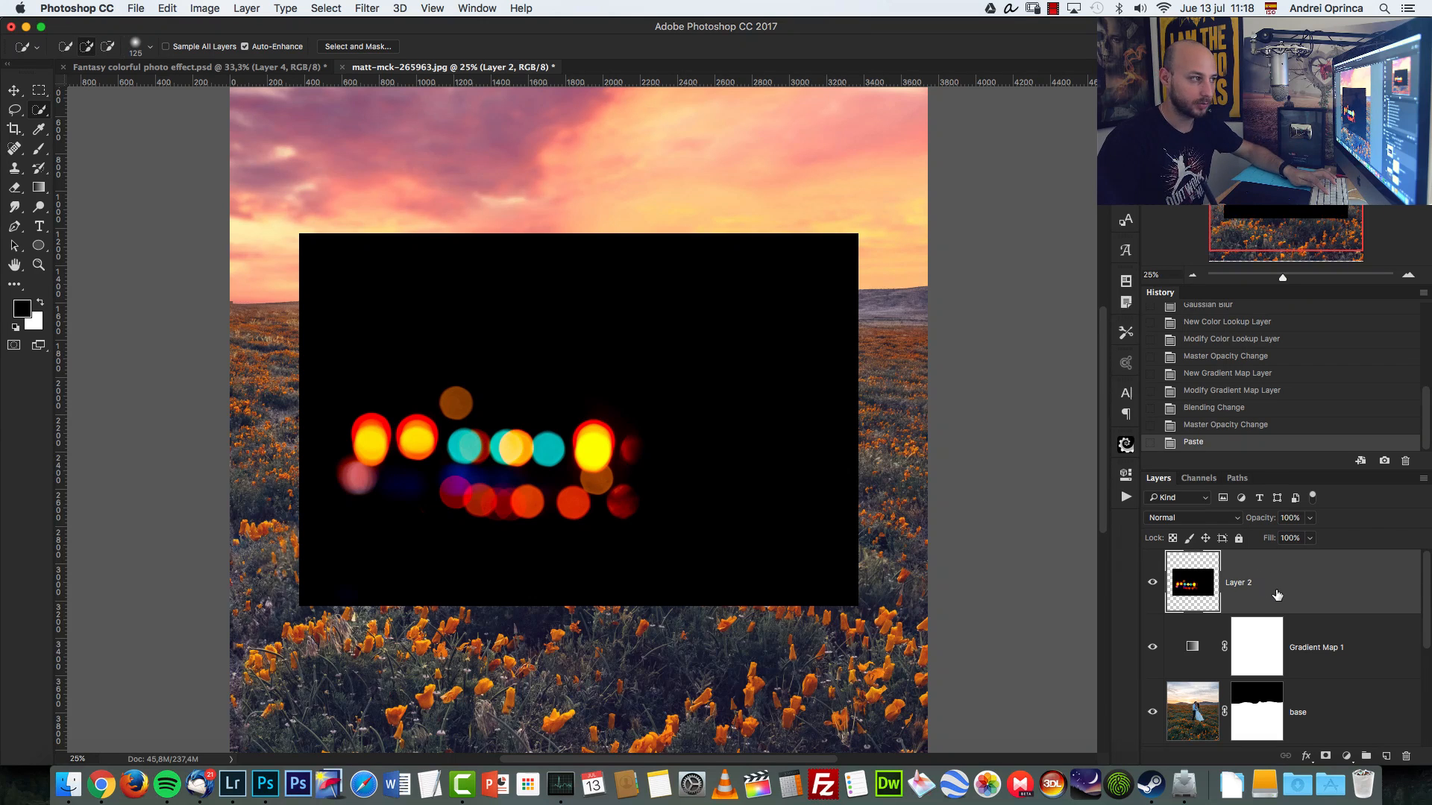
Put the pasted bokeh layer in a group and name the group lights.
{"action": "key", "text": "super+g"}
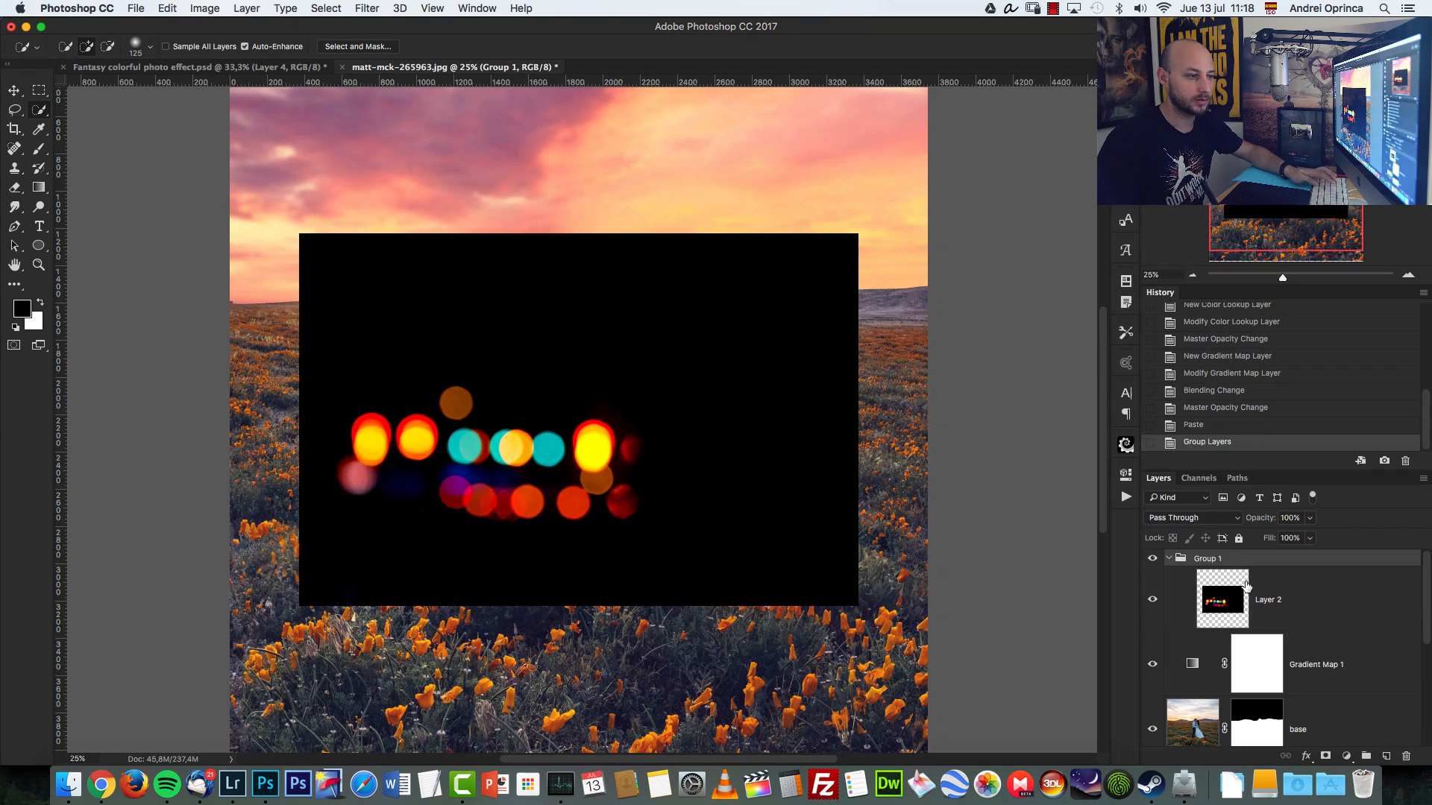
{"action": "double_click", "coordinate": [1206, 558]}
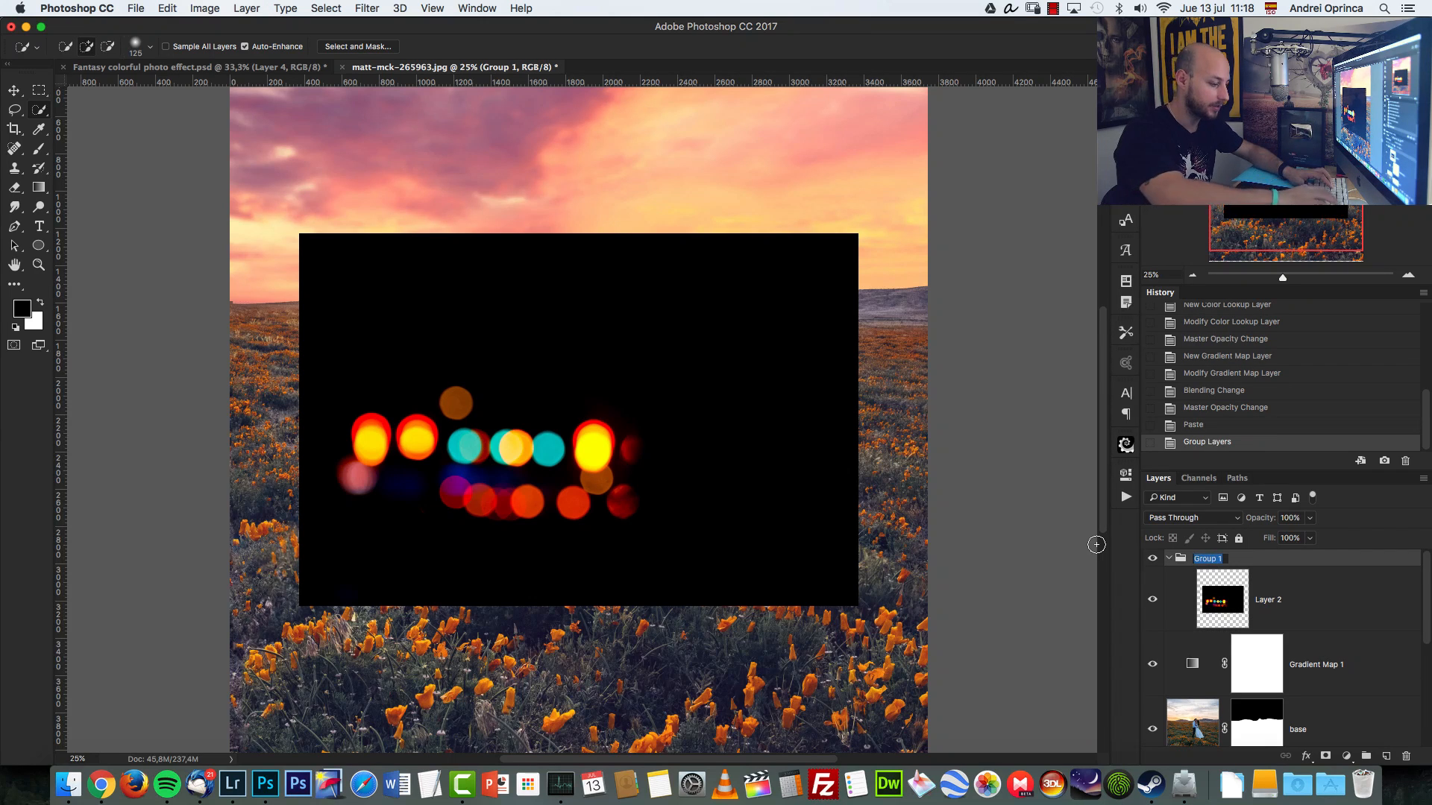
{"action": "type", "text": "lights"}
{"action": "key", "text": "Return"}
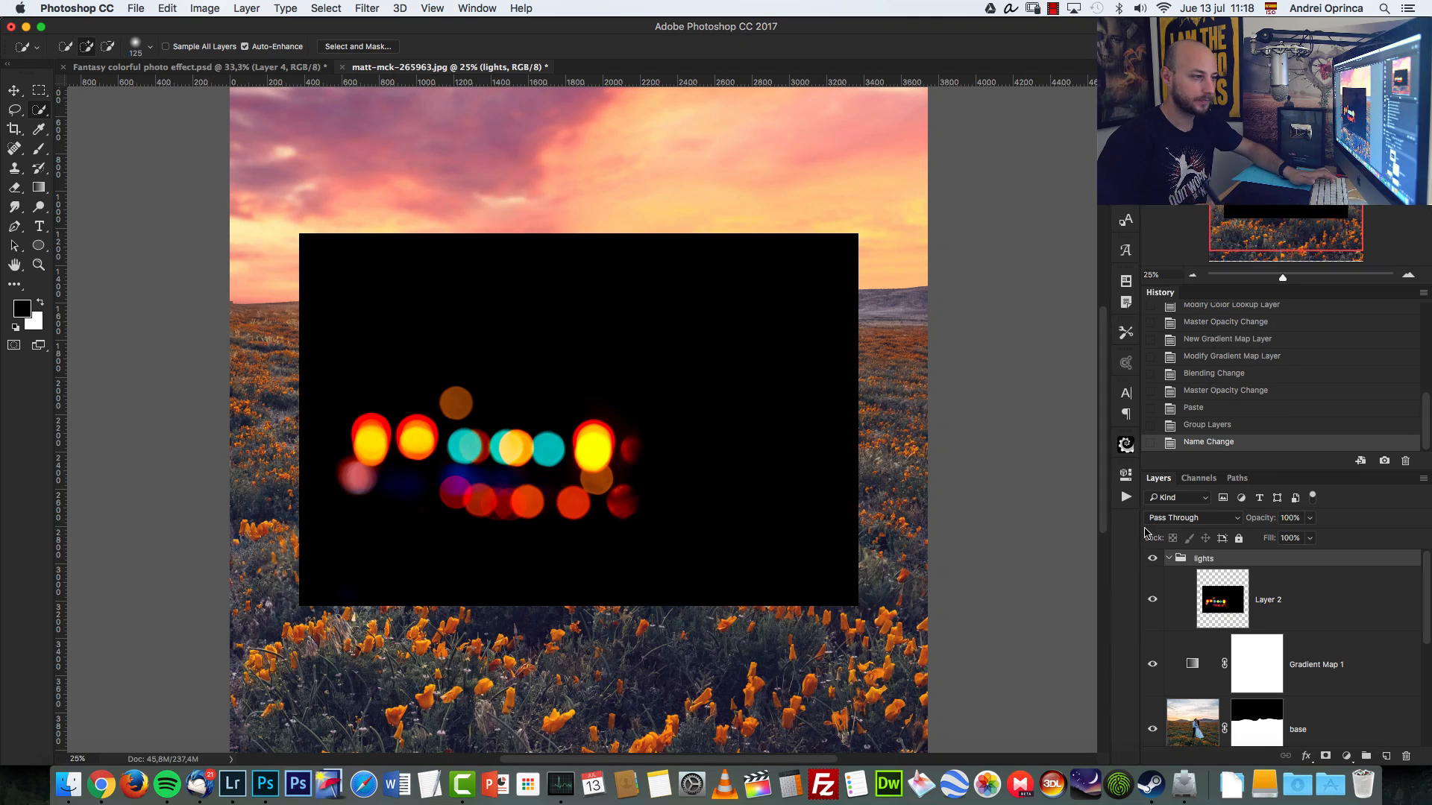
Rename the bokeh layer inside the lights group as 1 and set its blend mode to Screen.
{"action": "left_click", "coordinate": [1297, 596]}
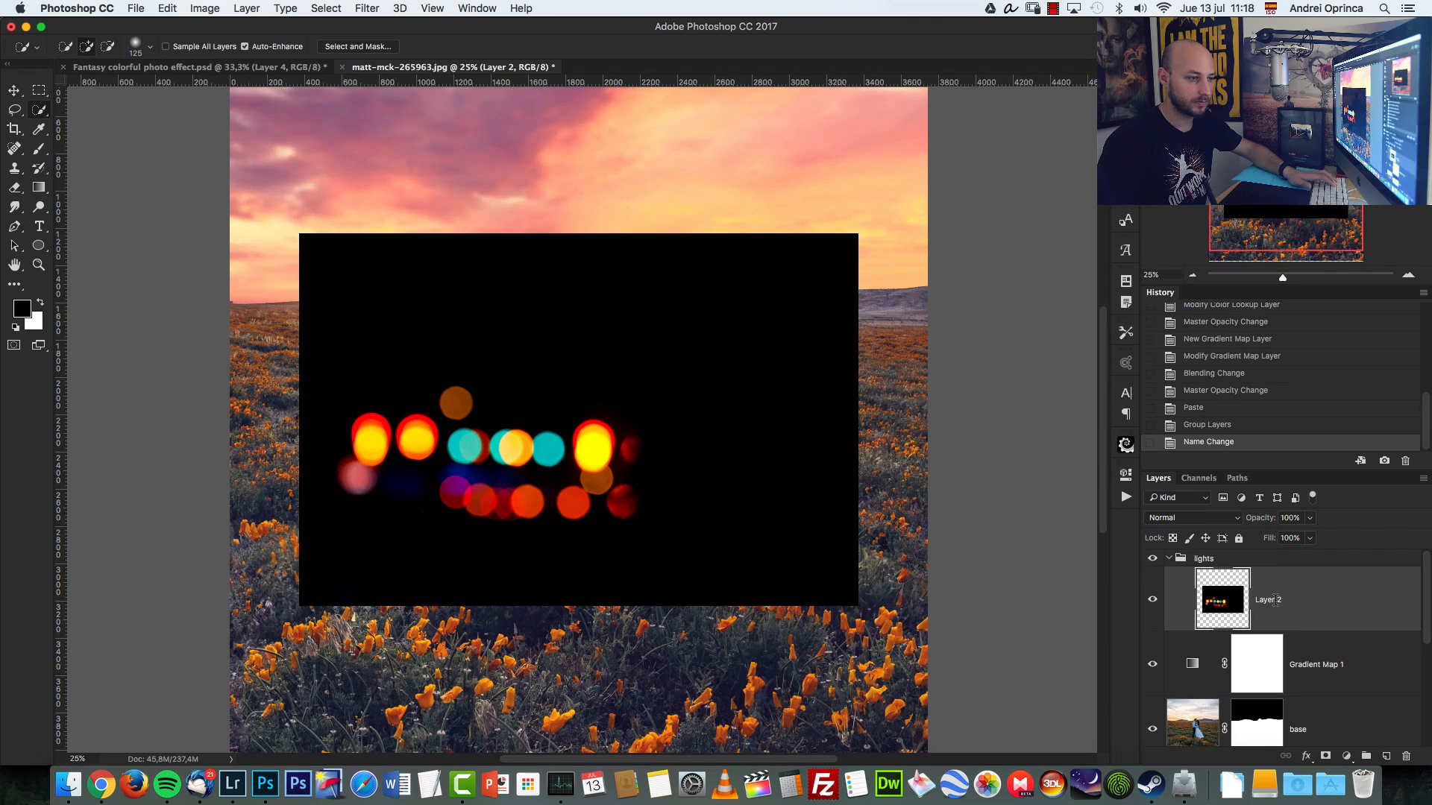
{"action": "double_click", "coordinate": [1272, 601]}
{"action": "type", "text": "1"}
{"action": "key", "text": "Return"}
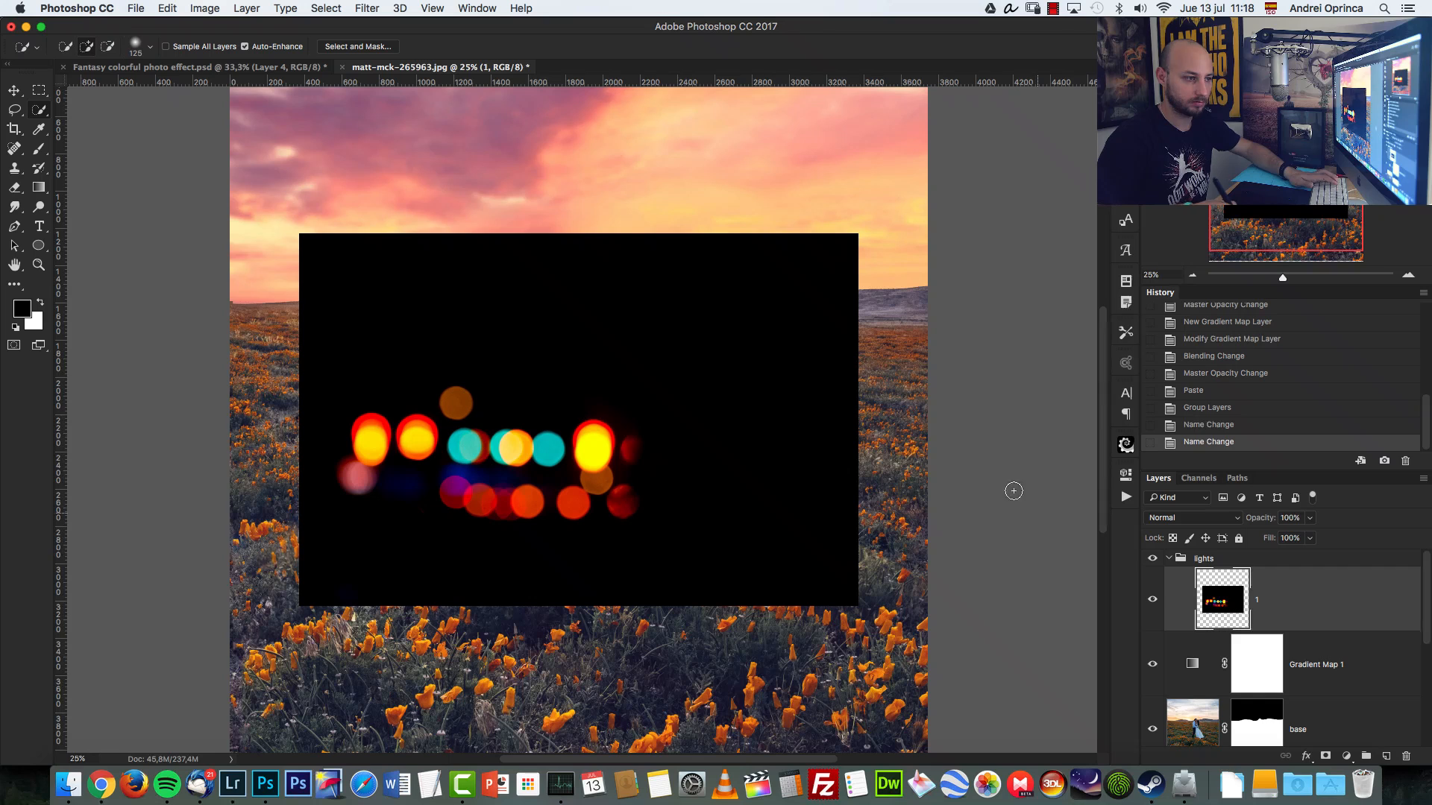
{"action": "left_click", "coordinate": [1193, 518]}
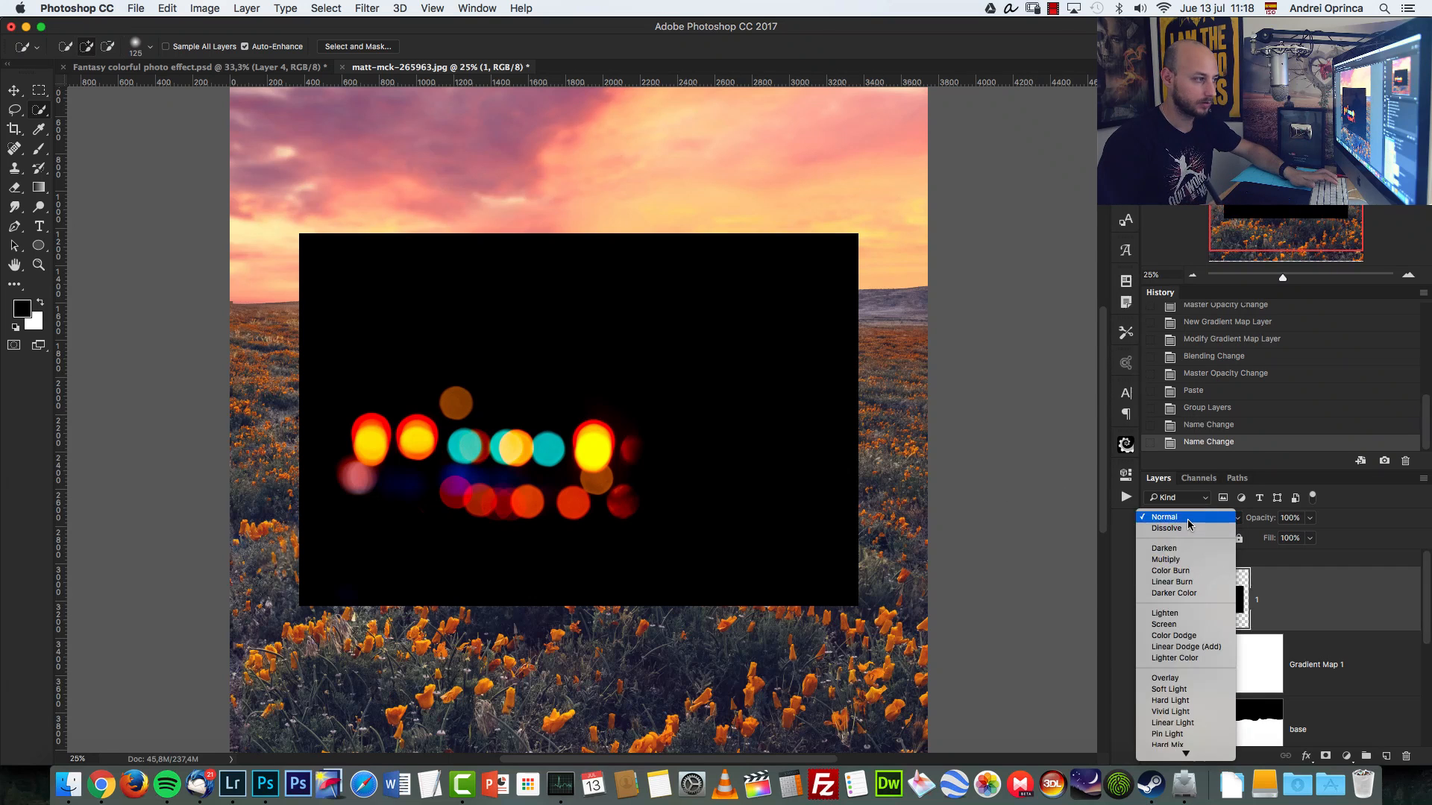
{"action": "left_click", "coordinate": [1176, 628]}
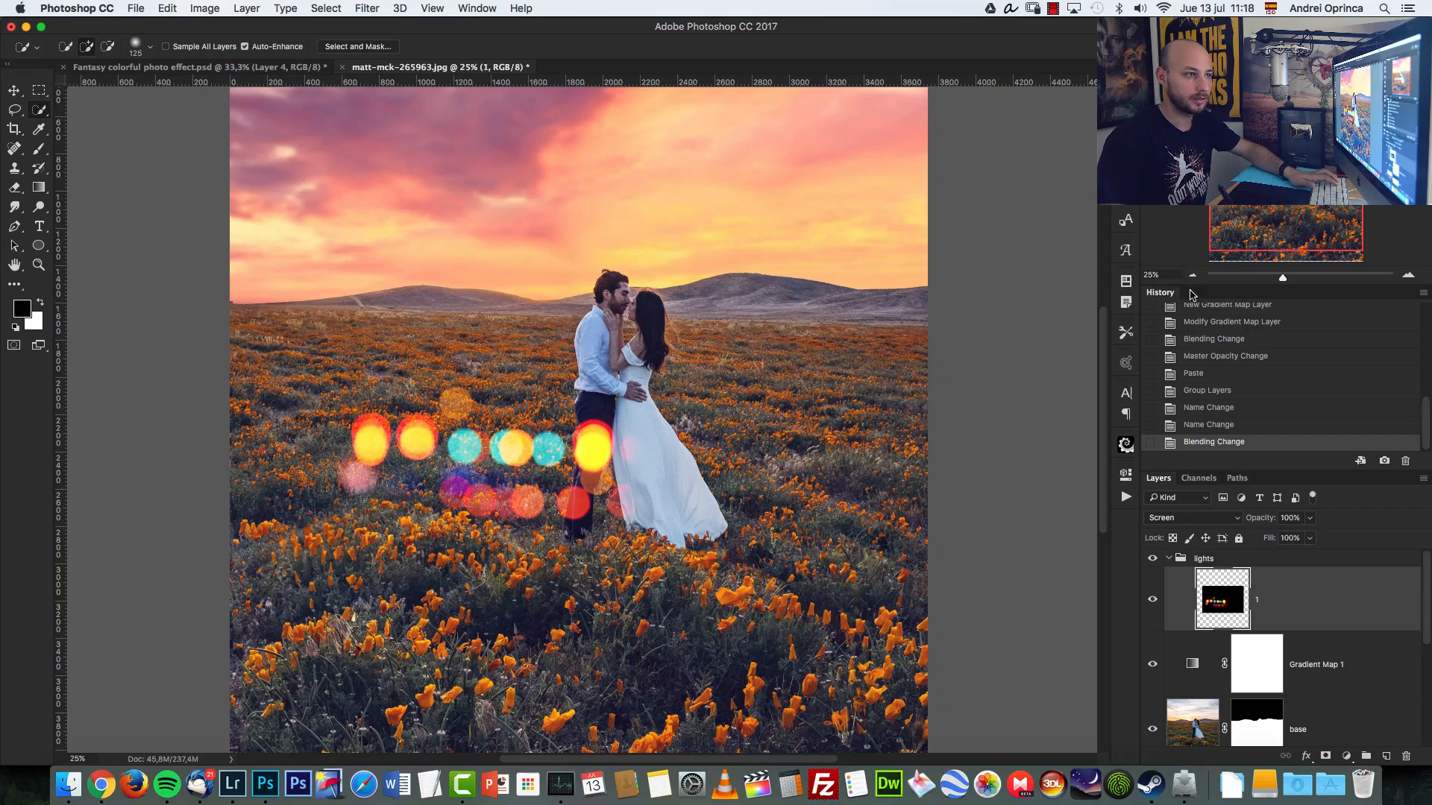
Scale bokeh layer 1 up proportionally to about 210% and position its lights across the couple's legs and the flower field.
{"action": "left_click", "coordinate": [1192, 275]}
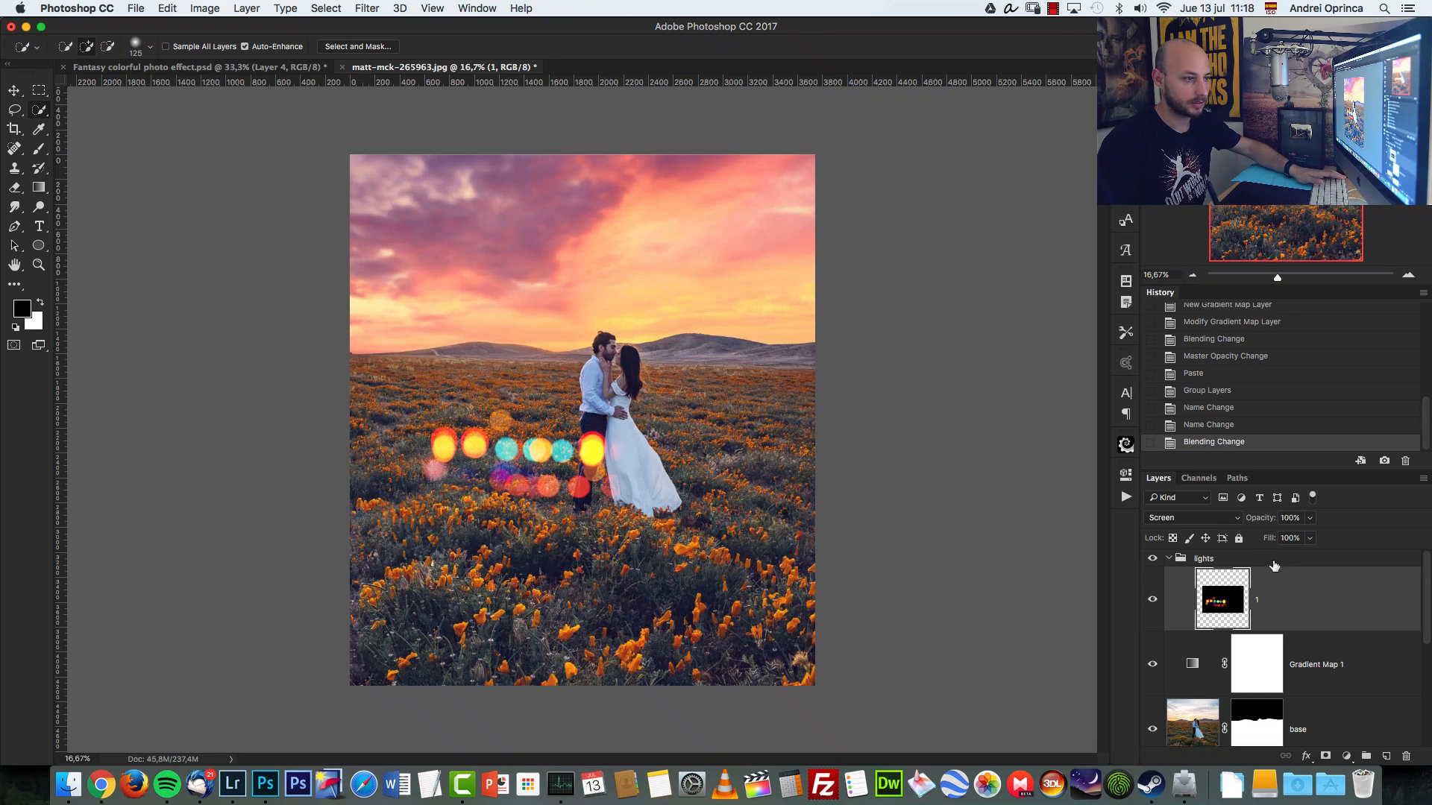
{"action": "key", "text": "super+t"}
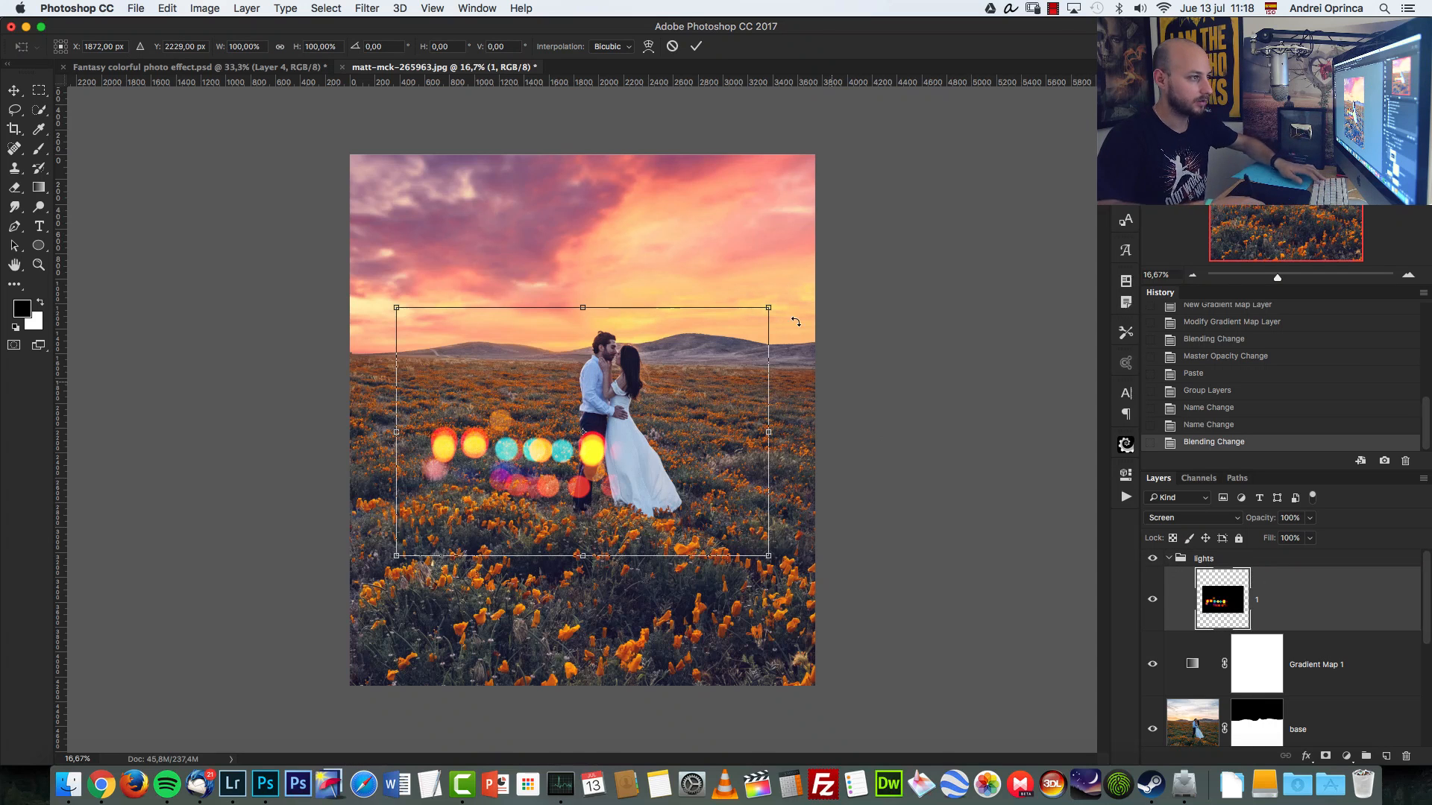
{"action": "left_click_drag", "start_coordinate": [768, 310], "coordinate": [973, 172]}
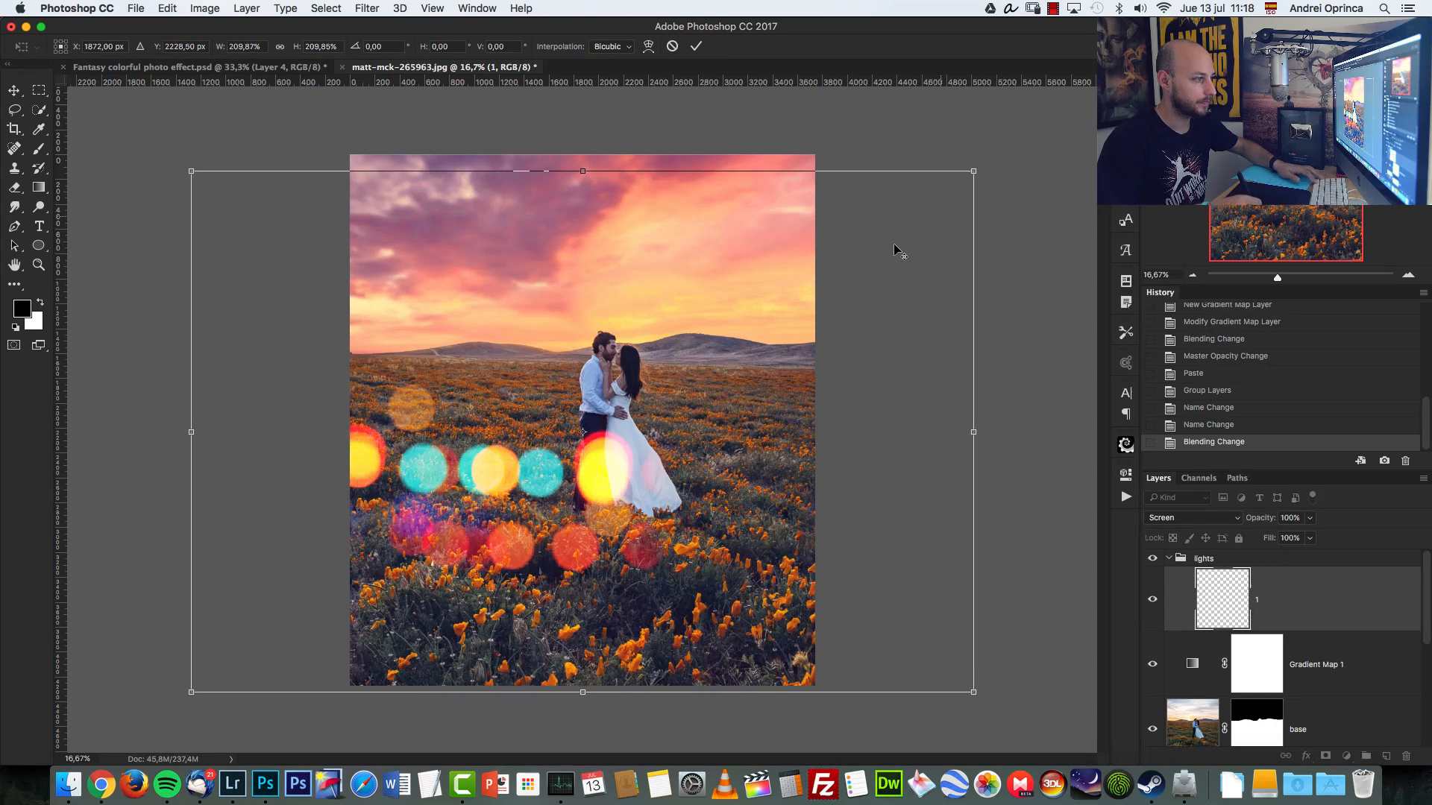
{"action": "left_click_drag", "start_coordinate": [724, 405], "coordinate": [824, 418]}
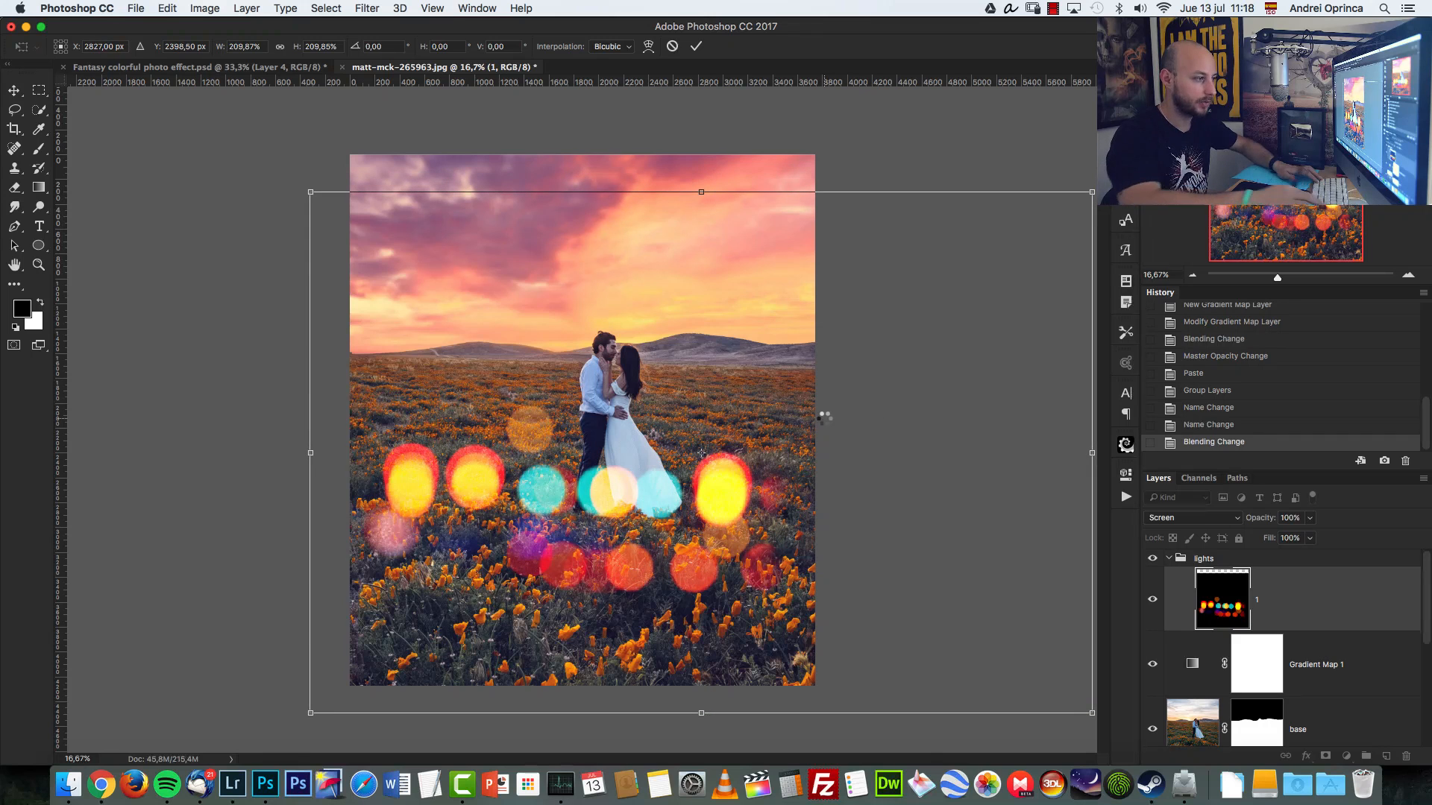
{"action": "key", "text": "Return"}
{"action": "key", "text": "w"}
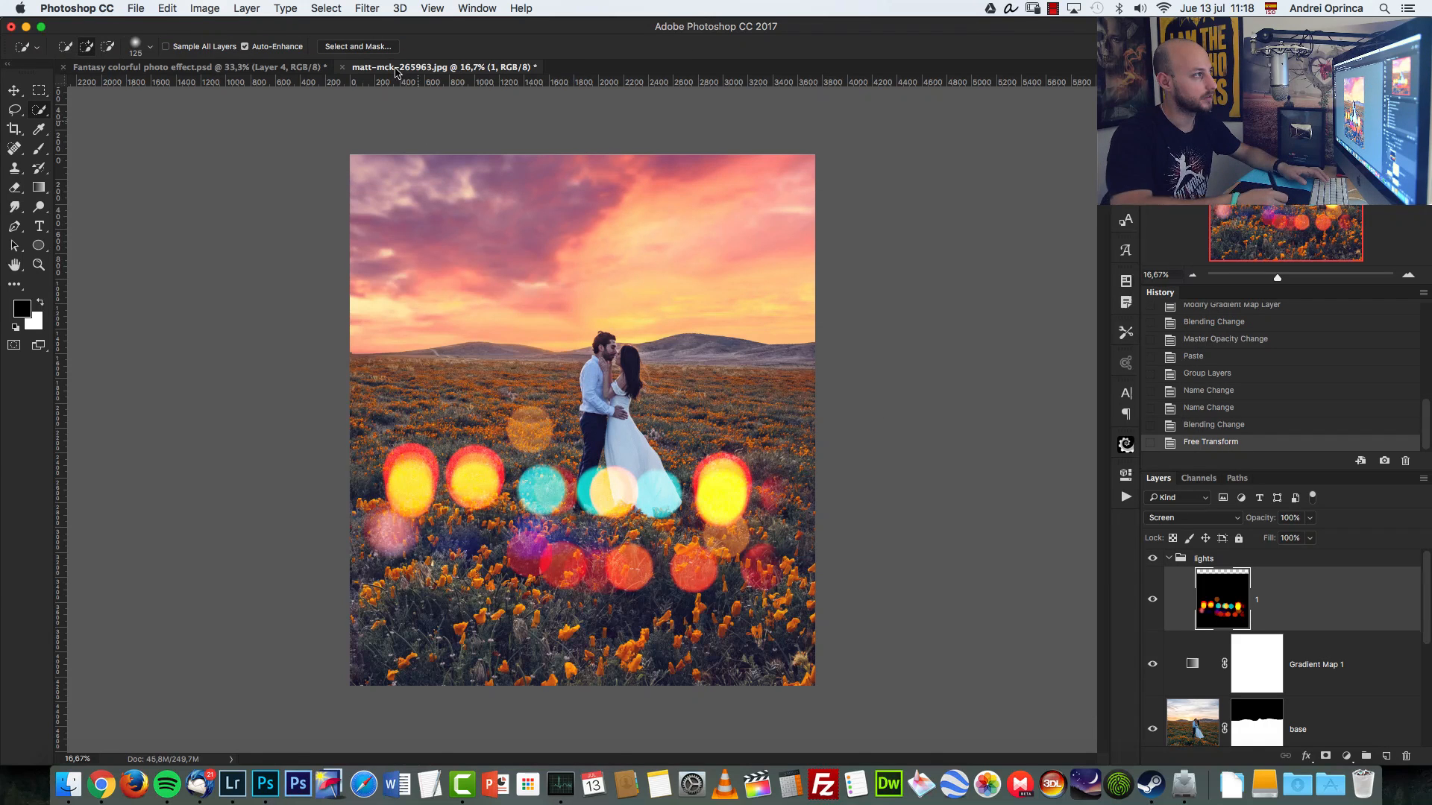
Apply a Gaussian Blur with a radius of 191,2 pixels to bokeh layer 1.
{"action": "left_click", "coordinate": [367, 8]}
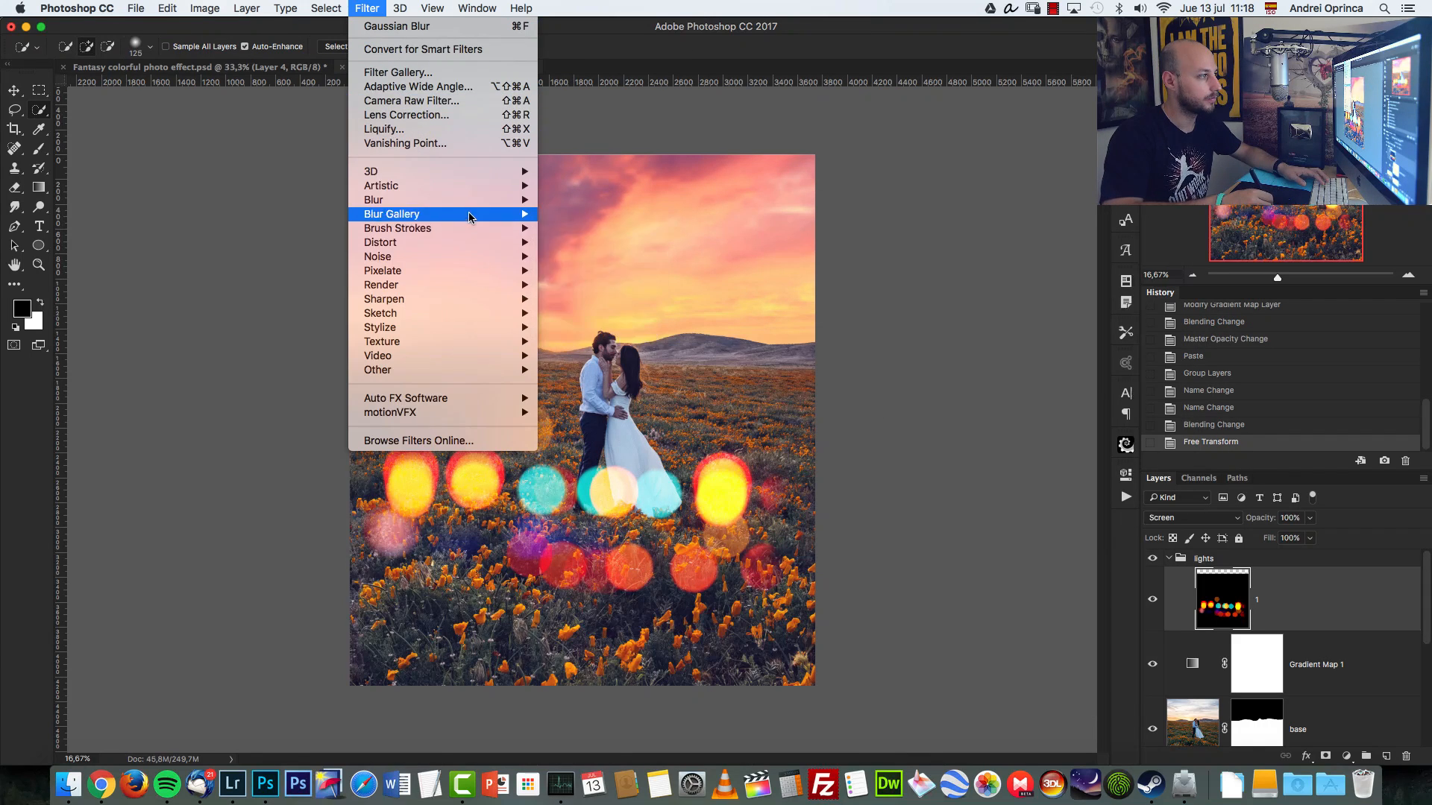
{"action": "mouse_move", "coordinate": [514, 200]}
{"action": "left_click", "coordinate": [618, 256]}
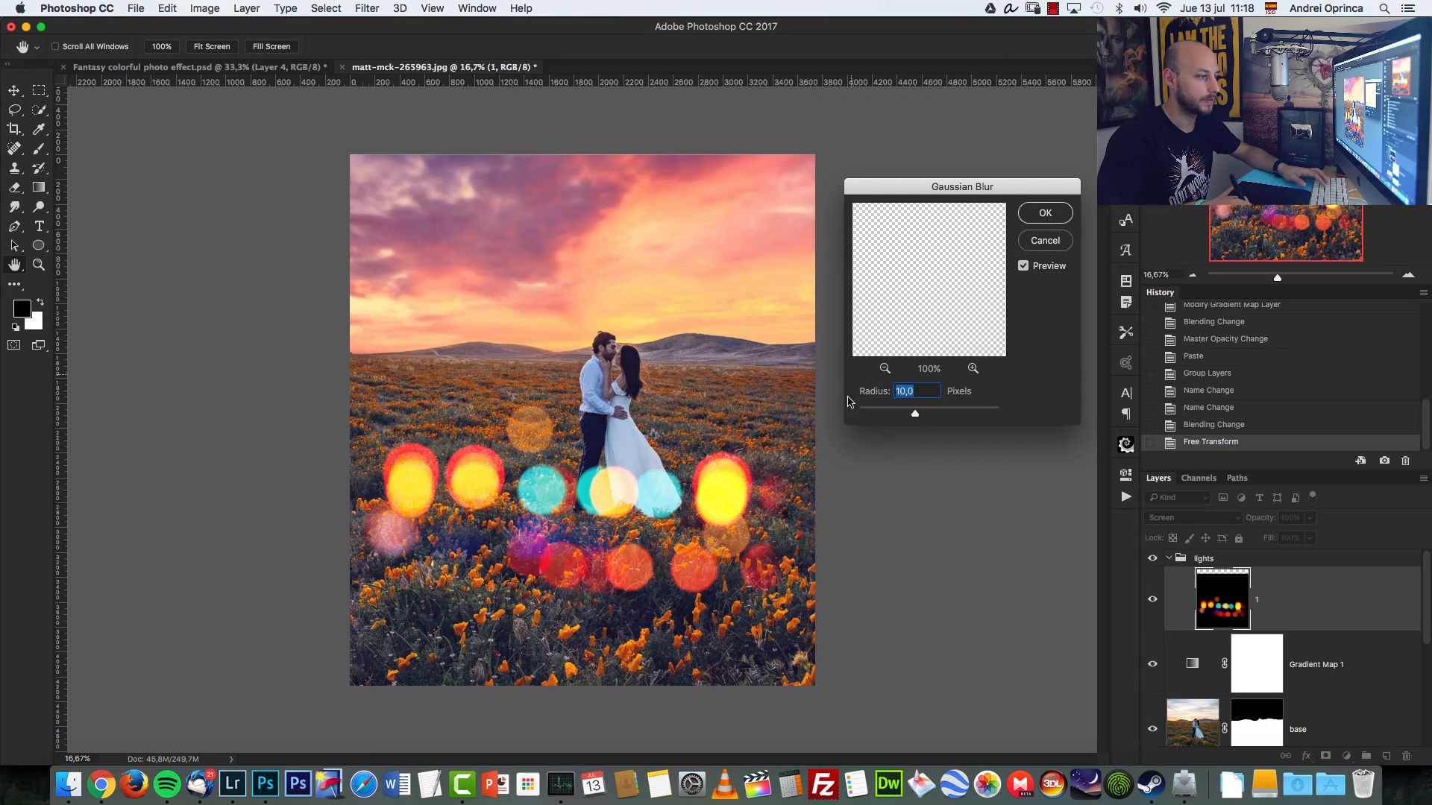
{"action": "left_click_drag", "start_coordinate": [942, 417], "coordinate": [959, 417]}
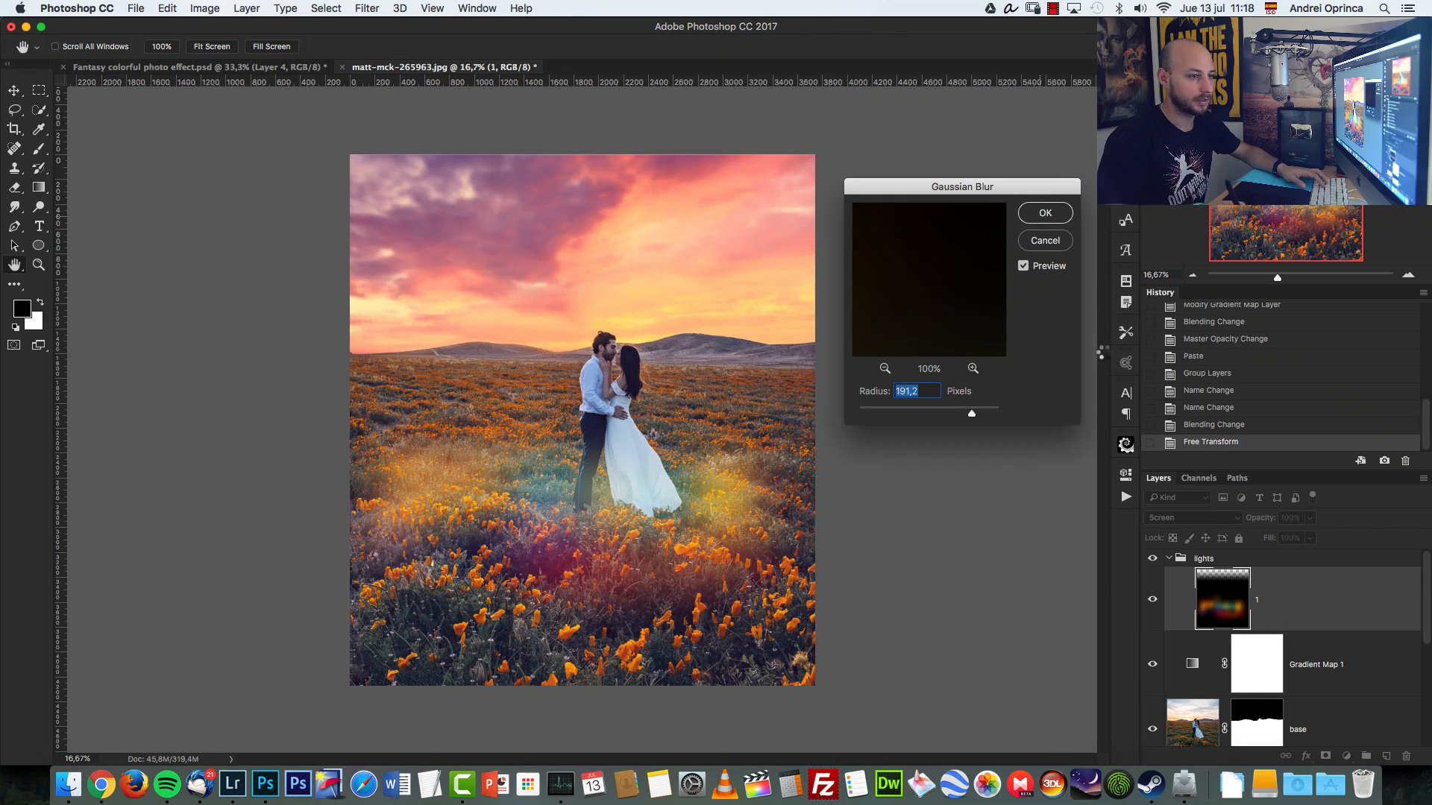
{"action": "key", "text": "Return"}
Paint black at the upper edge of the base layer's mask with a size 400 brush at 100% opacity and flow.
{"action": "left_click", "coordinate": [1264, 729]}
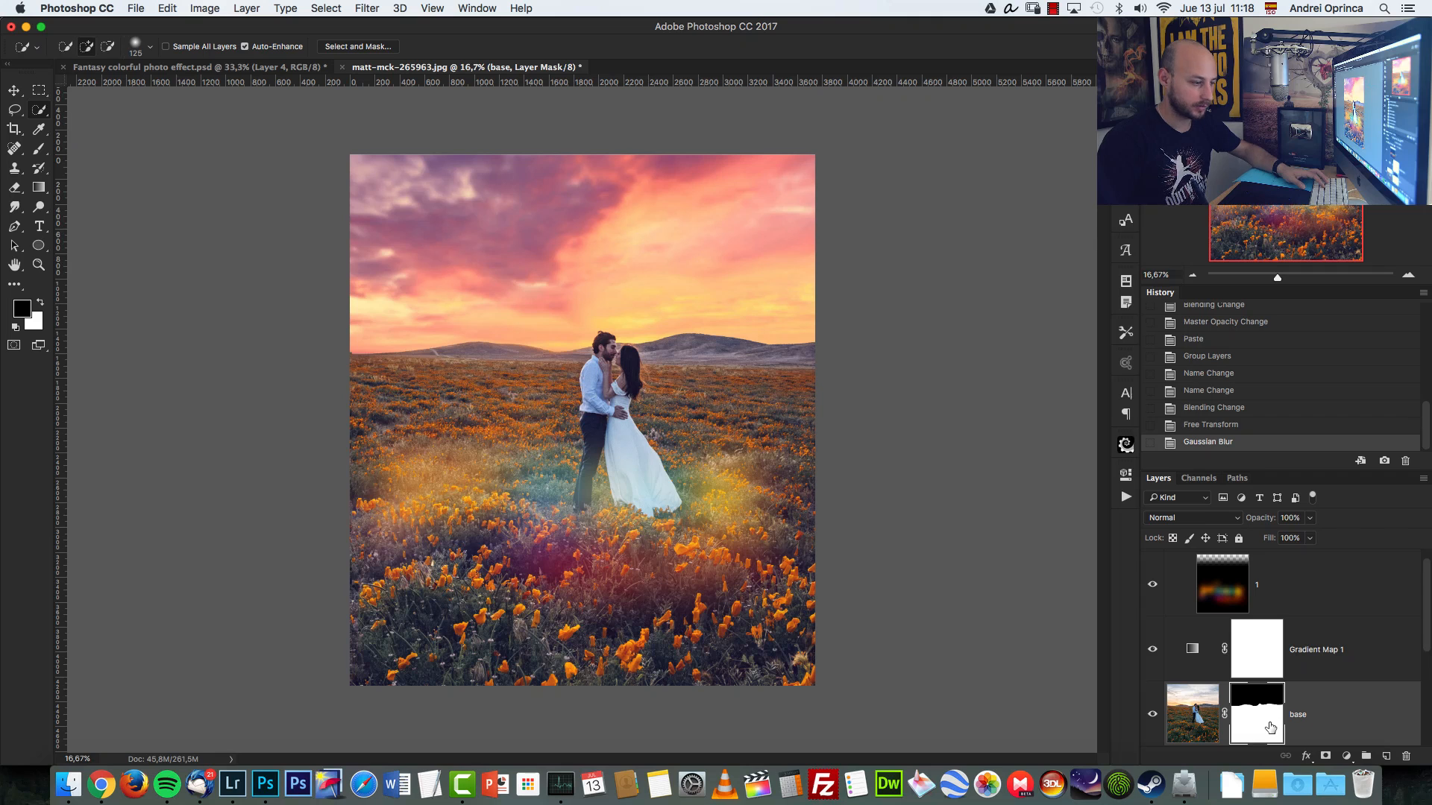
{"action": "key", "text": "b"}
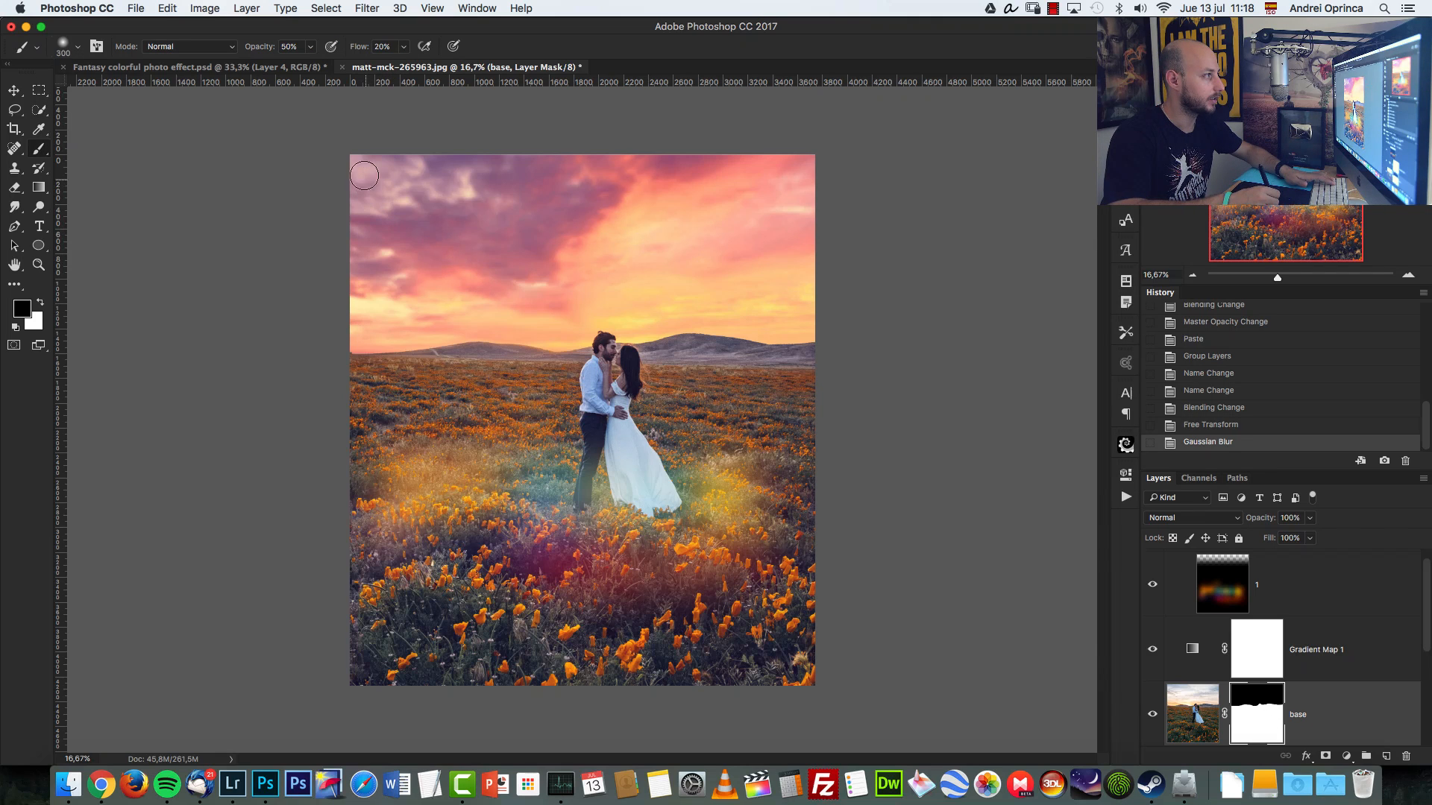
{"action": "key", "text": "bracketright"}
{"action": "key", "text": "shift+0"}
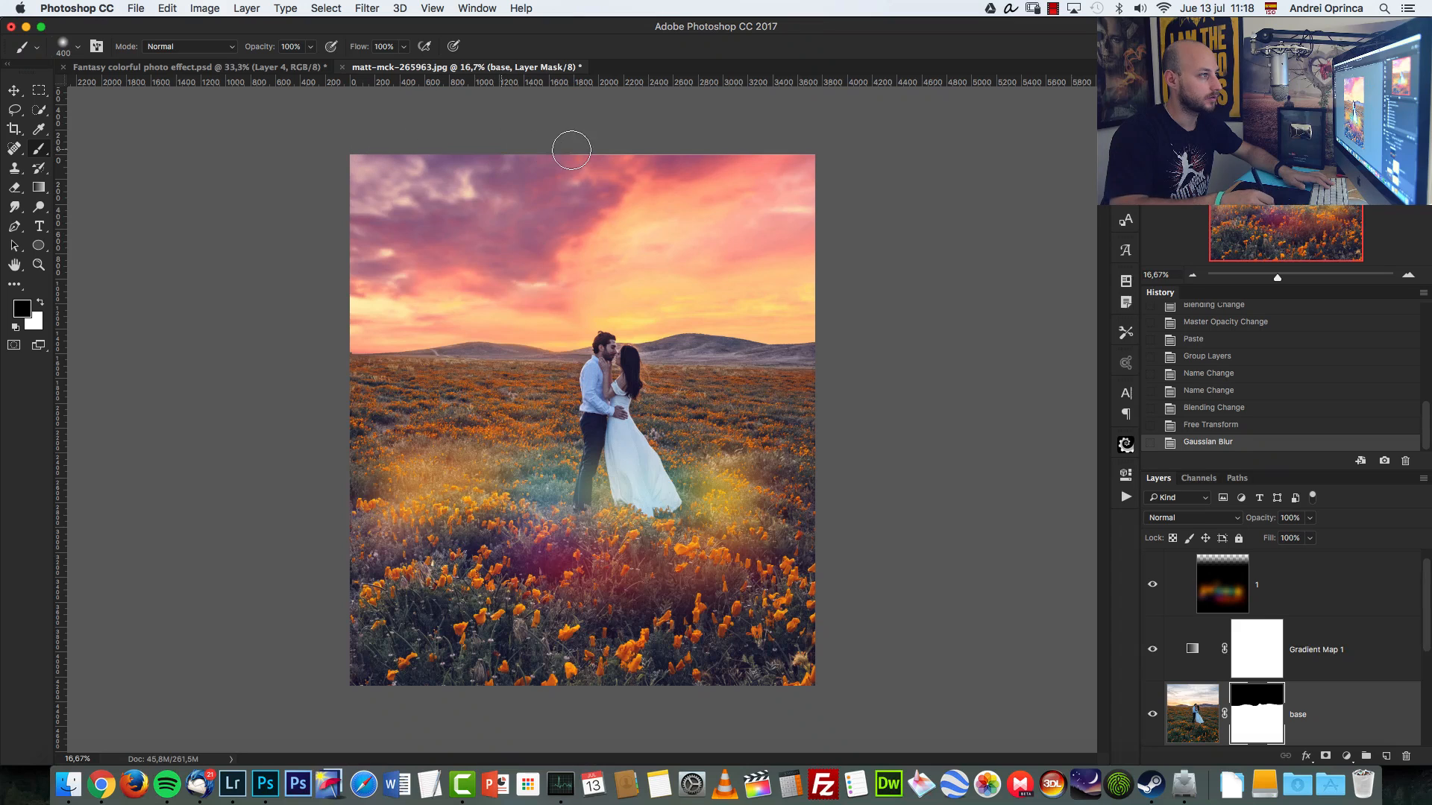
{"action": "left_click", "coordinate": [345, 181]}
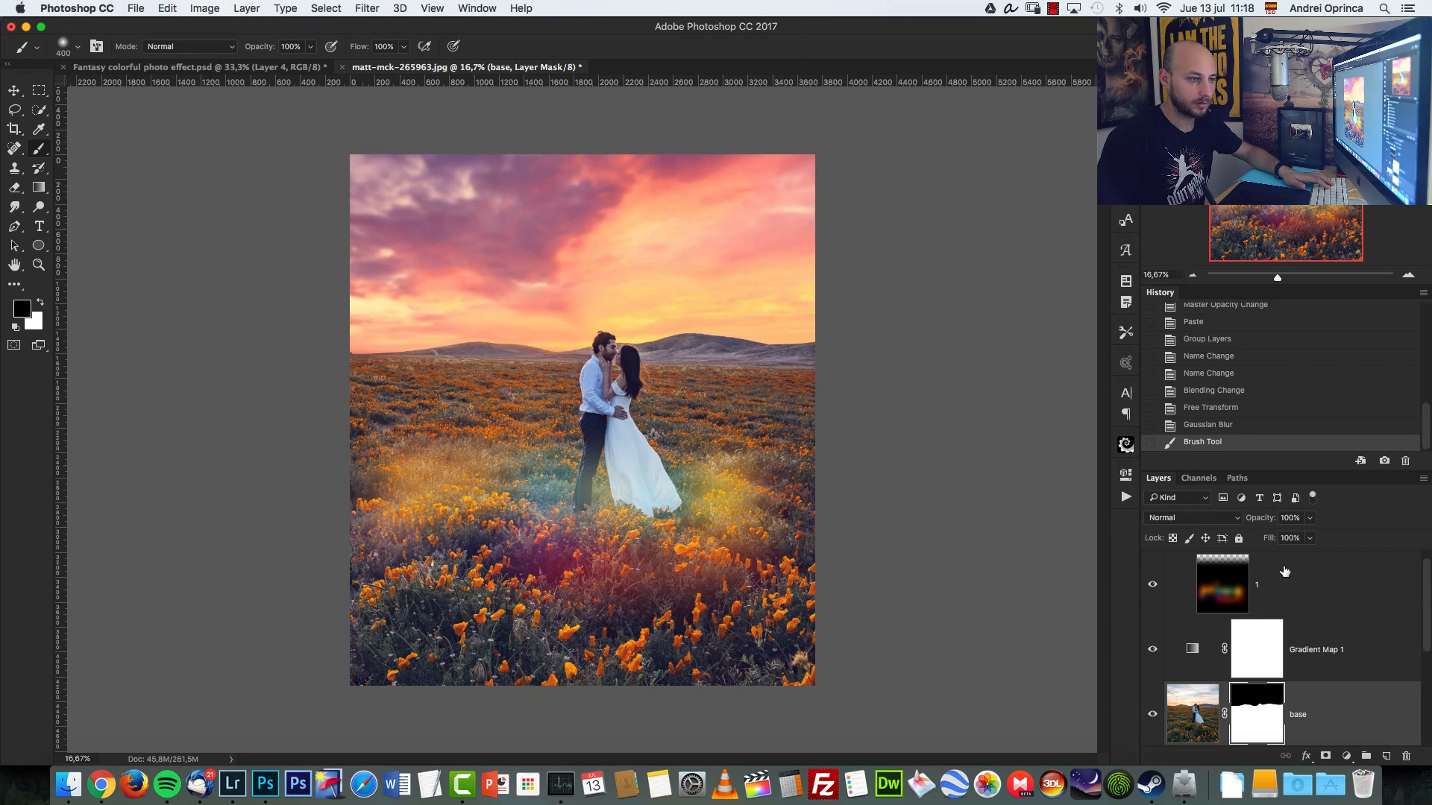
Enlarge the blurred lights on layer 1 to about 155% and reposition them so the colors spread over the whole field.
{"action": "left_click", "coordinate": [1282, 585]}
{"action": "left_click", "coordinate": [1193, 276]}
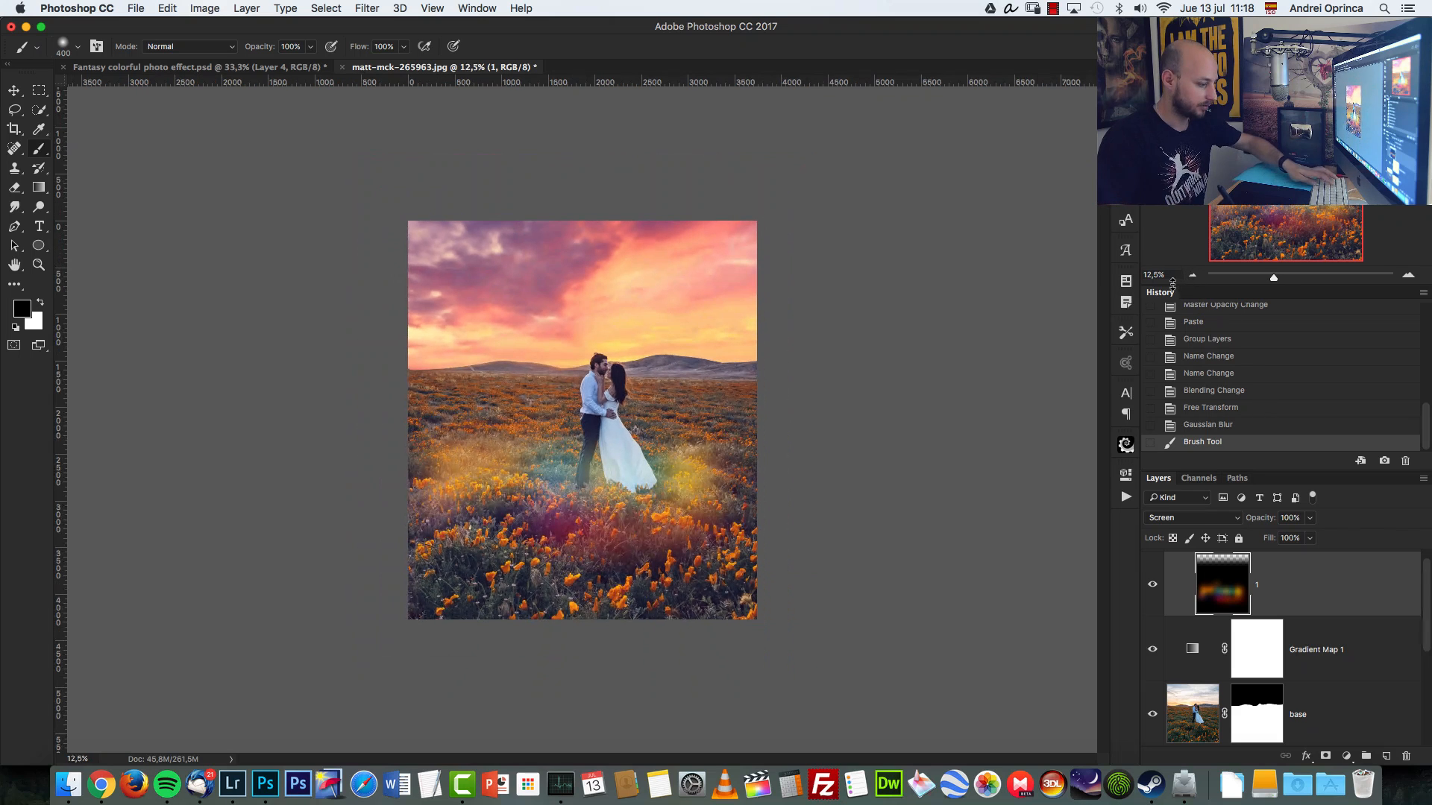
{"action": "key", "text": "super+t"}
{"action": "left_click_drag", "start_coordinate": [964, 222], "coordinate": [1125, 106]}
{"action": "left_click_drag", "start_coordinate": [843, 380], "coordinate": [871, 326]}
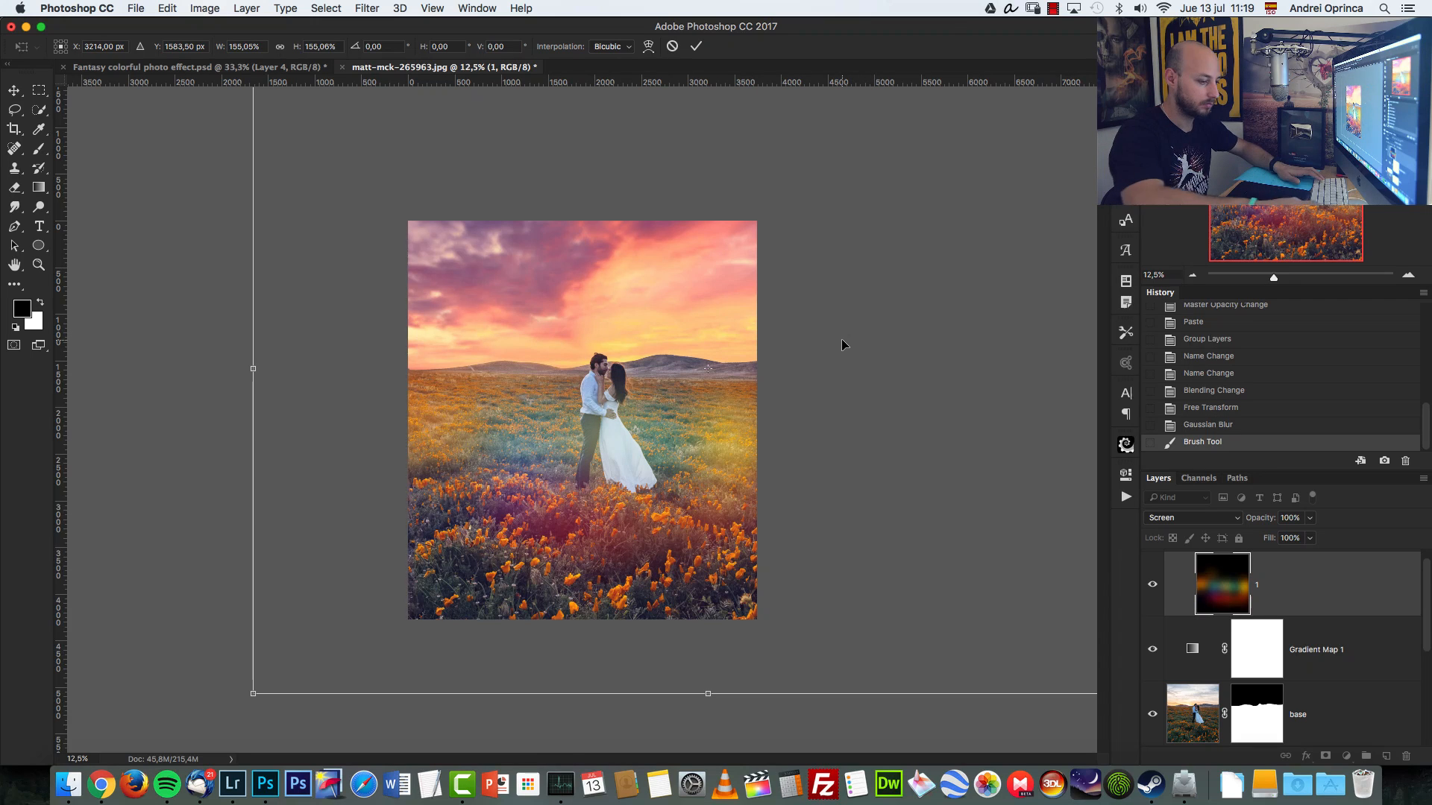
{"action": "key", "text": "Return"}
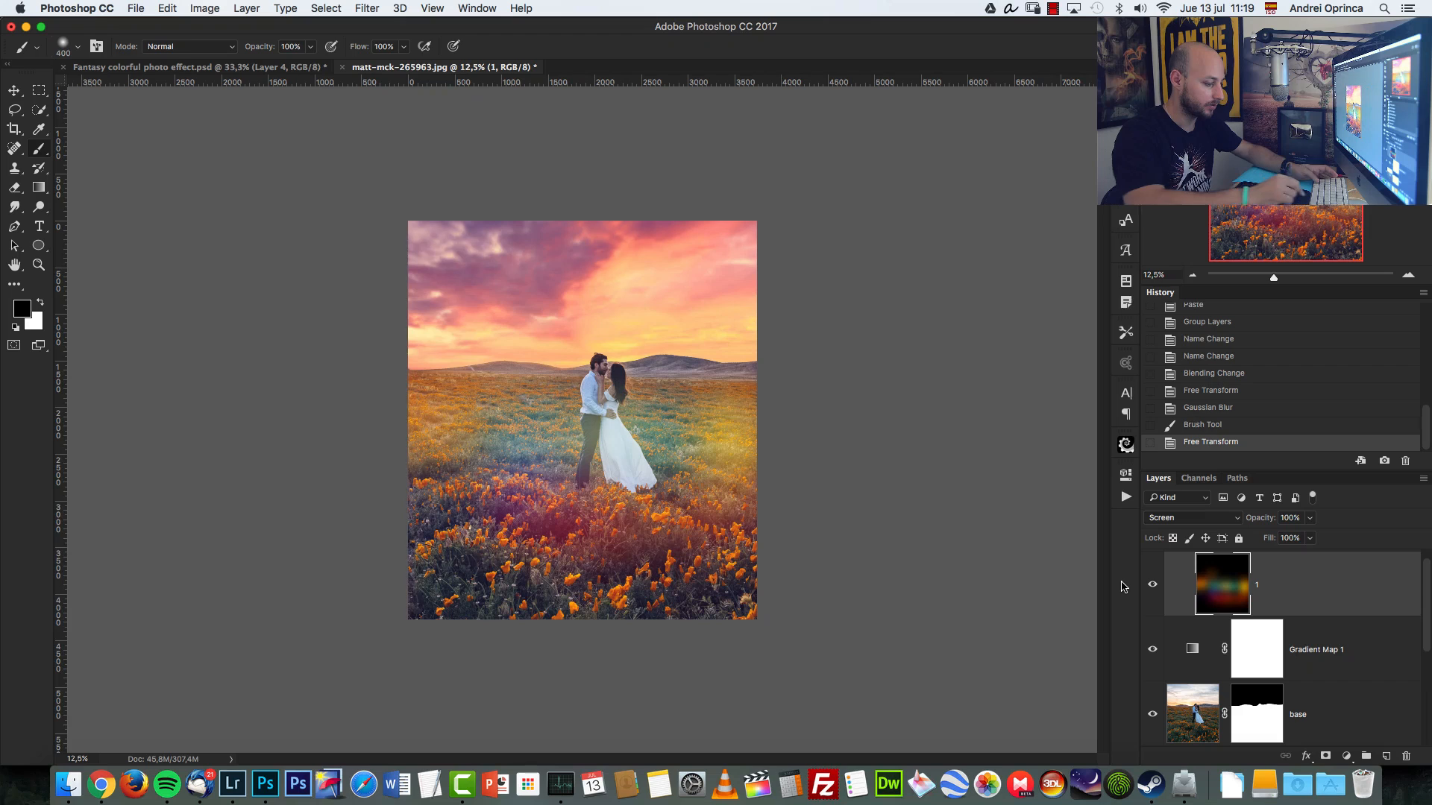
Adjust layer 1 with Levels, setting the midtone input to 0,93 and the black input to 0.
{"action": "key", "text": "super+l"}
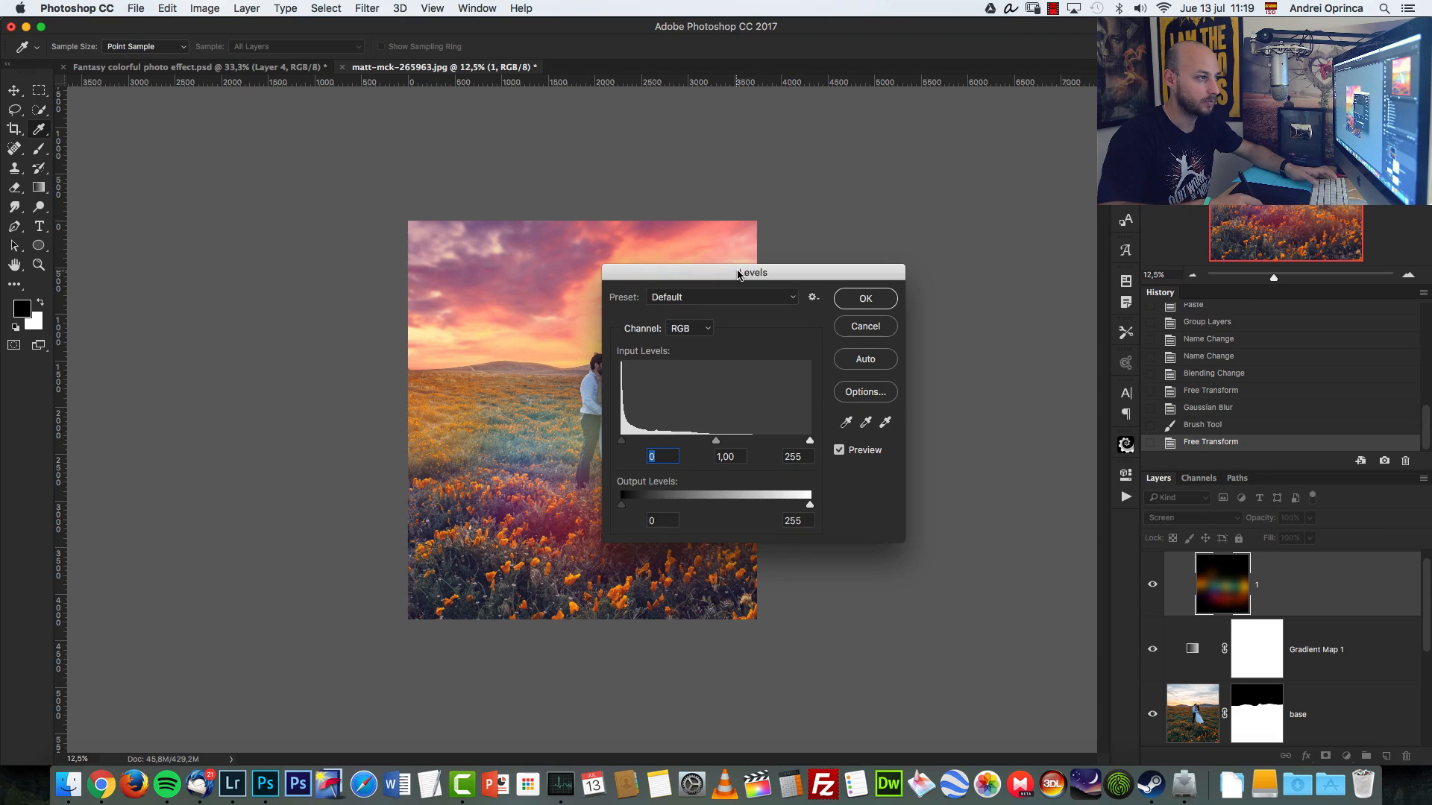
{"action": "left_click_drag", "start_coordinate": [739, 275], "coordinate": [958, 326]}
{"action": "mouse_move", "coordinate": [937, 493]}
{"action": "left_mouse_down"}
{"action": "mouse_move", "coordinate": [968, 493]}
{"action": "mouse_move", "coordinate": [953, 493]}
{"action": "left_mouse_up"}
{"action": "left_click_drag", "start_coordinate": [843, 494], "coordinate": [857, 494]}
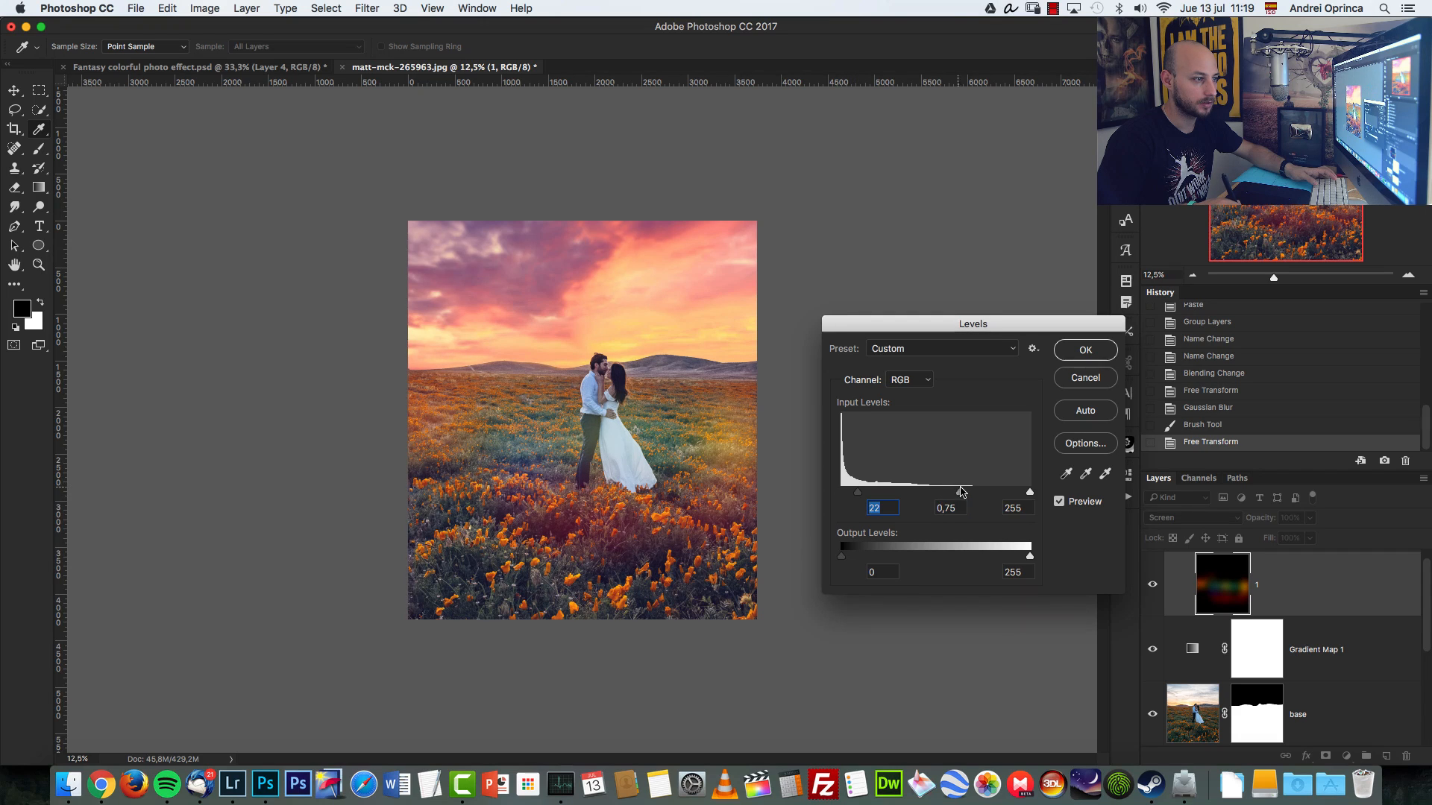
{"action": "left_click_drag", "start_coordinate": [945, 494], "coordinate": [948, 493]}
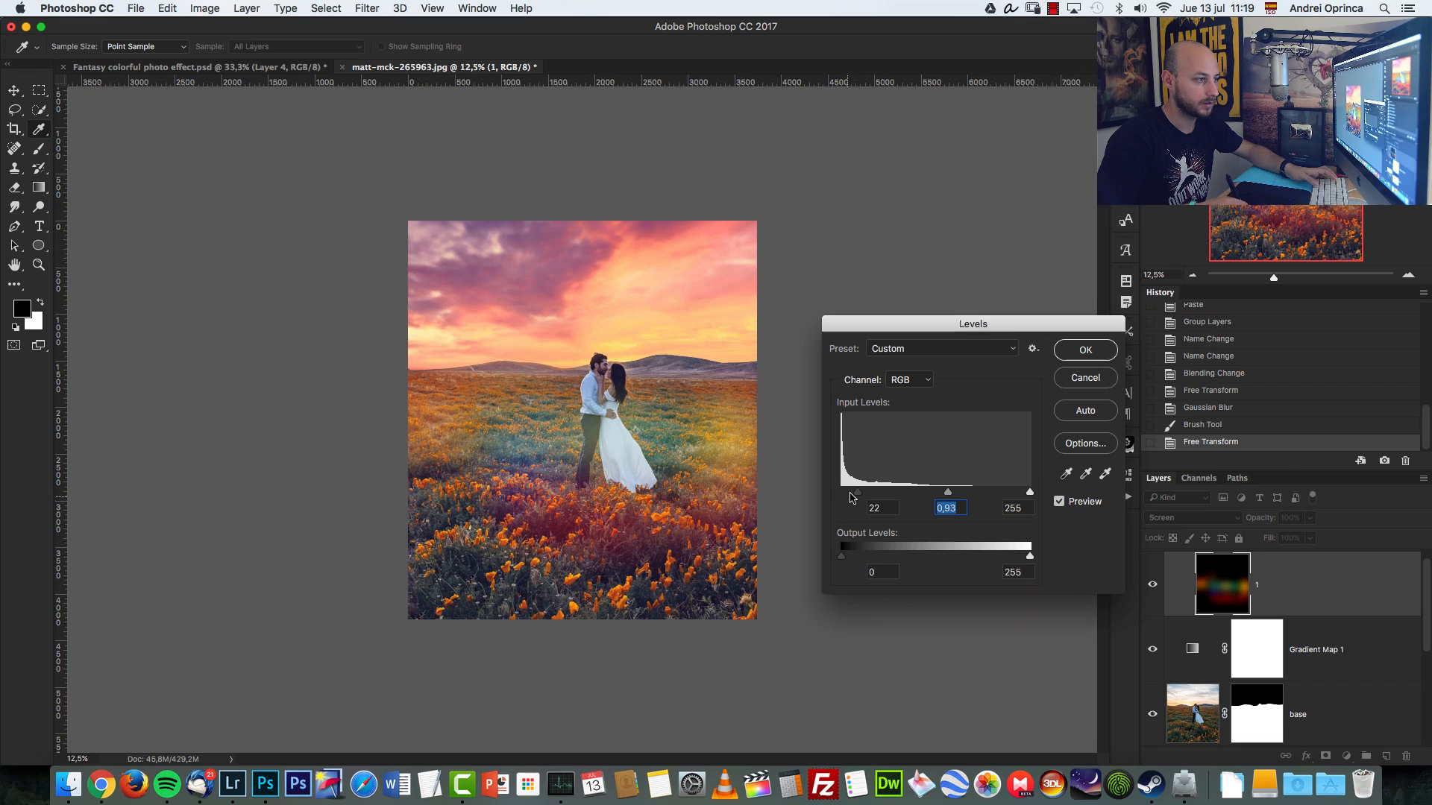
{"action": "left_click_drag", "start_coordinate": [858, 494], "coordinate": [841, 494]}
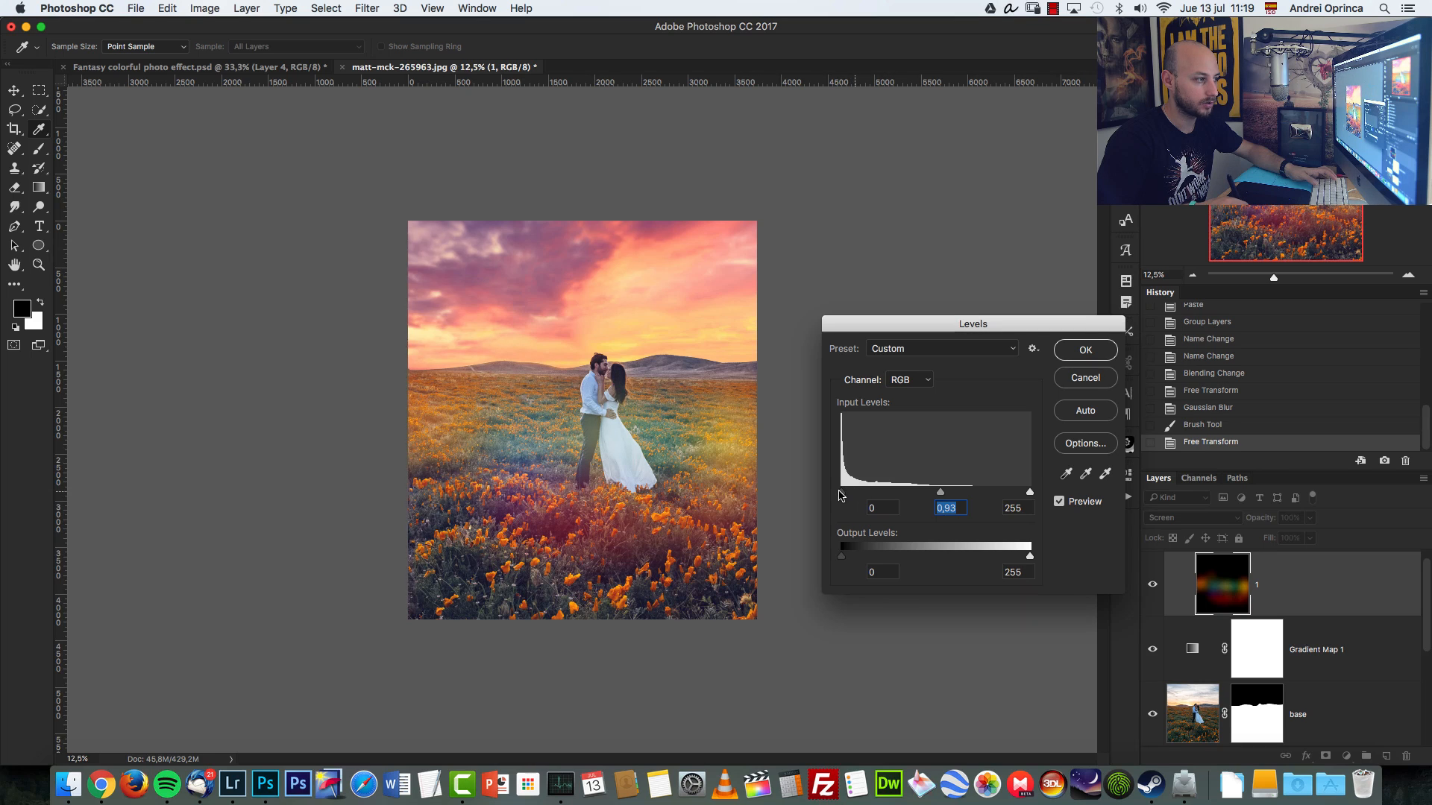
{"action": "left_click", "coordinate": [1072, 353]}
{"action": "key", "text": "b"}
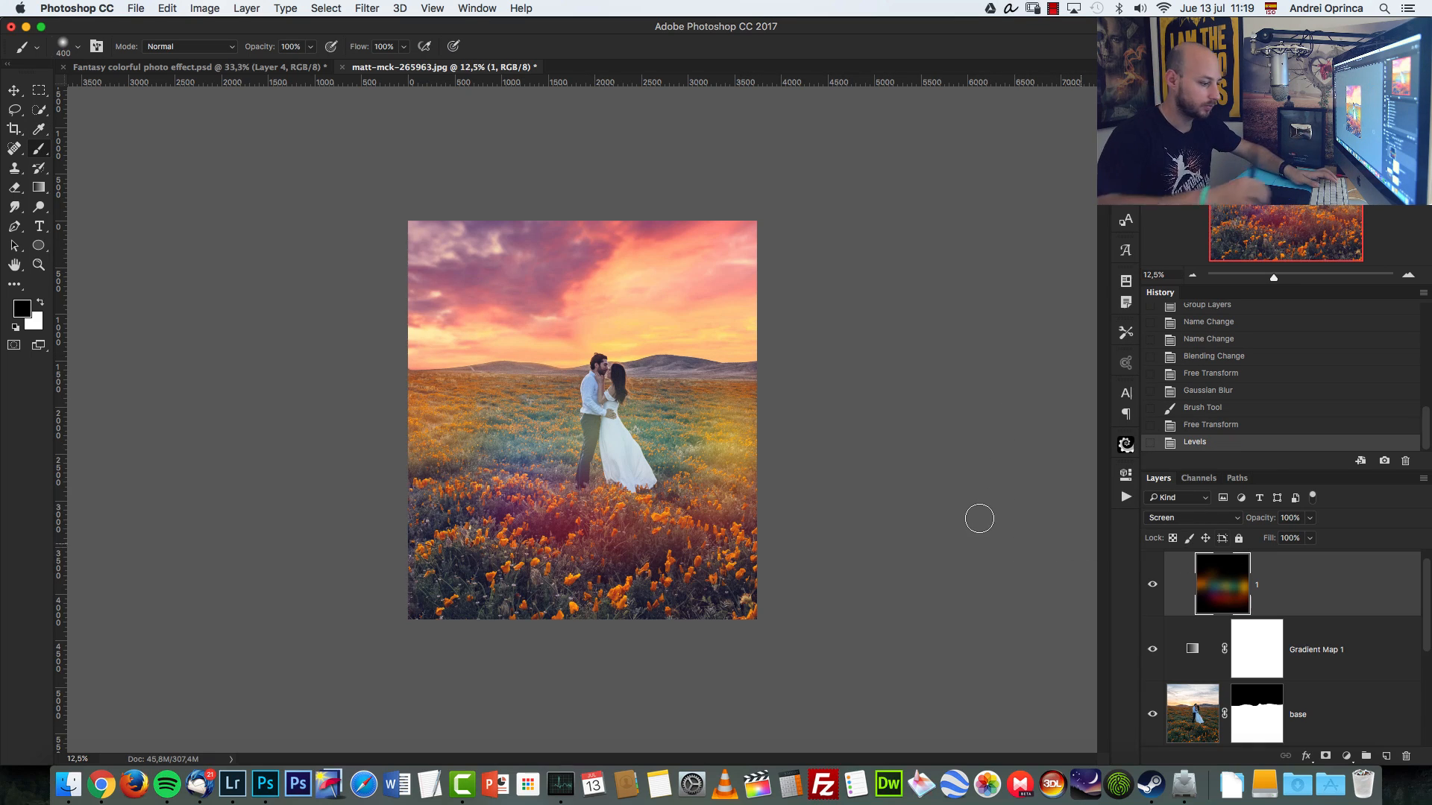
Duplicate layer 1 and move the copy down so its lights tint the lower edge of the photo.
{"action": "key", "text": "super+j"}
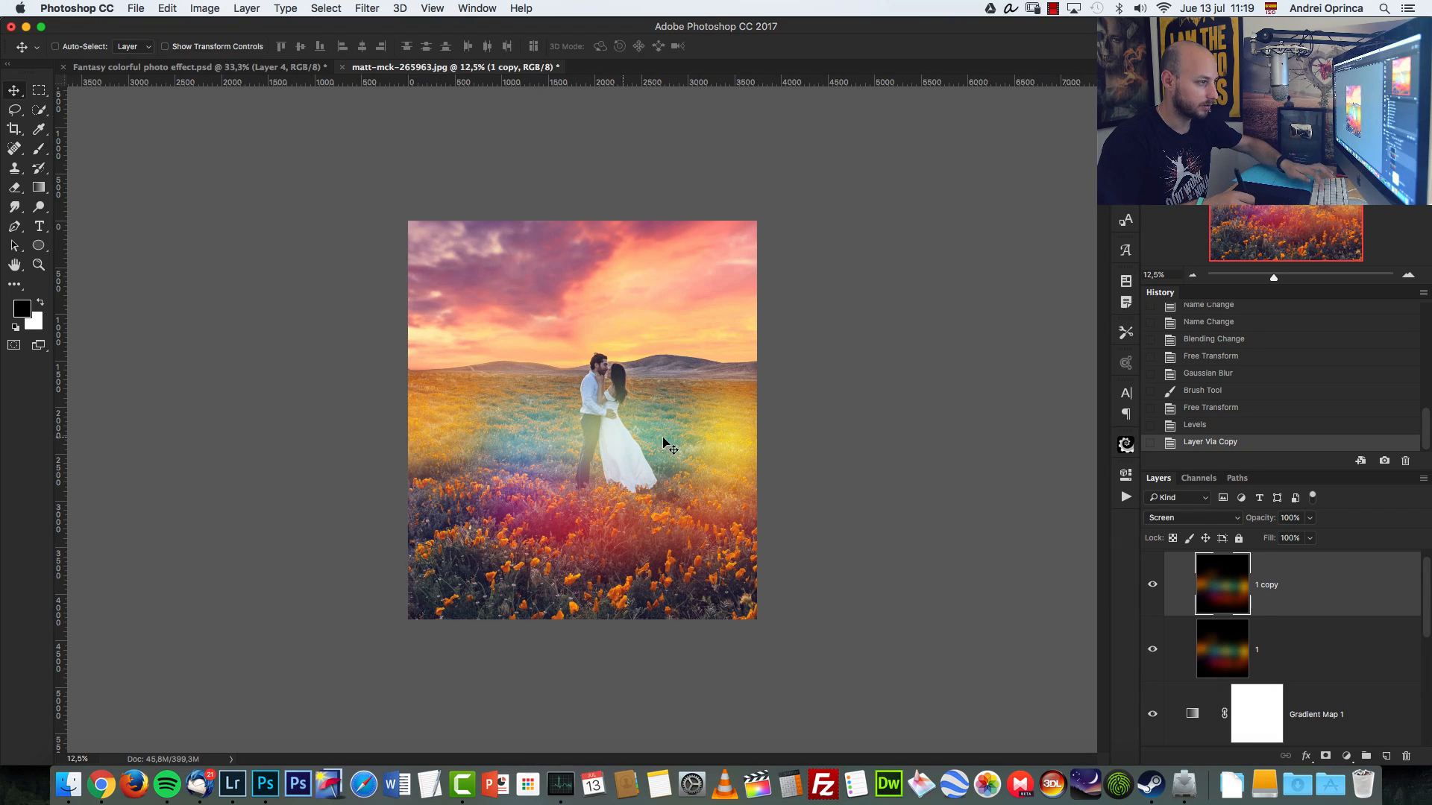
{"action": "key", "text": "v"}
{"action": "left_click_drag", "start_coordinate": [661, 501], "coordinate": [659, 627]}
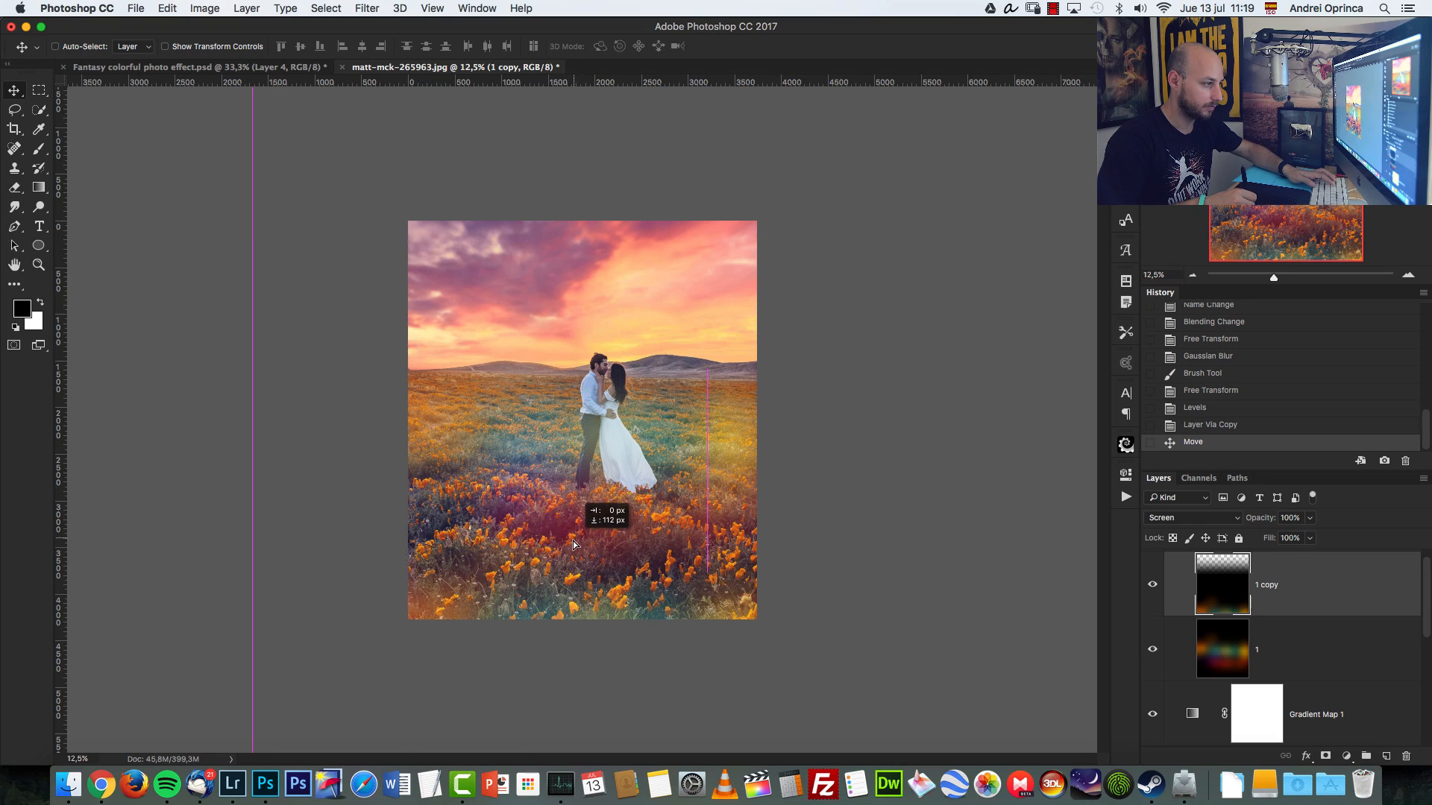
Shift the duplicated lights' hue to -151 with Colorize off, and reapply the Gaussian Blur to the copy.
{"action": "key", "text": "super+u"}
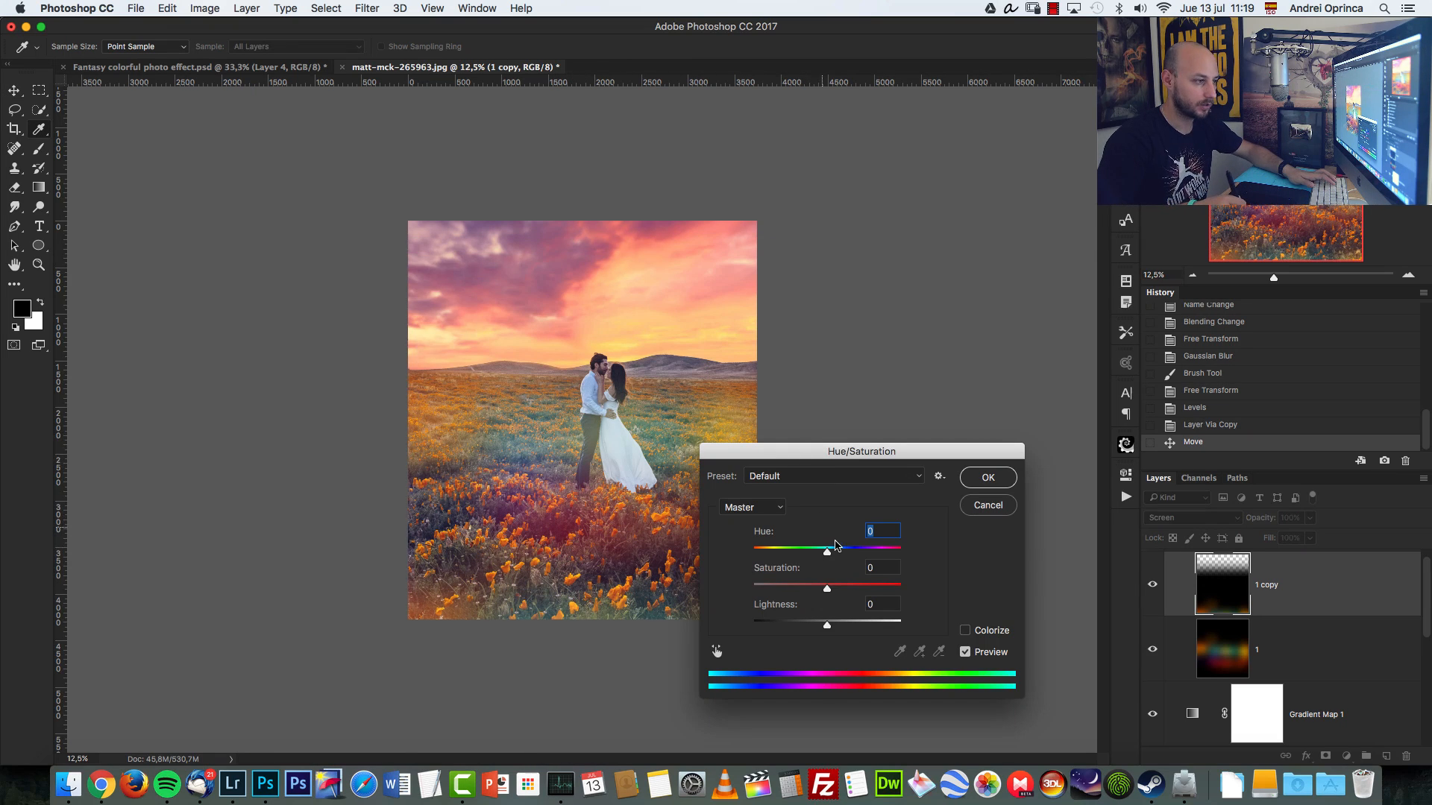
{"action": "left_click_drag", "start_coordinate": [826, 555], "coordinate": [820, 588]}
{"action": "left_click", "coordinate": [966, 631]}
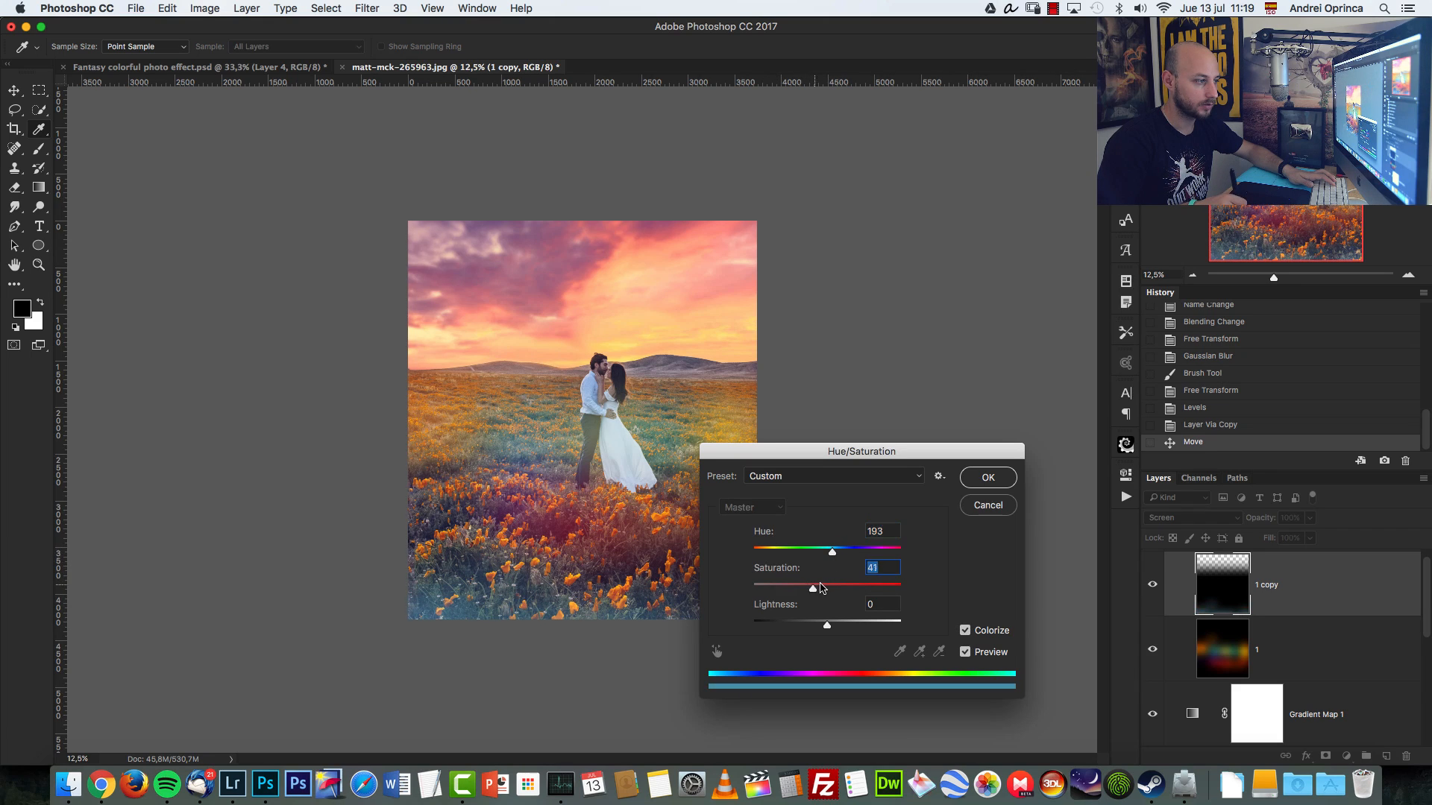
{"action": "left_click", "coordinate": [964, 631]}
{"action": "left_click_drag", "start_coordinate": [806, 552], "coordinate": [761, 565]}
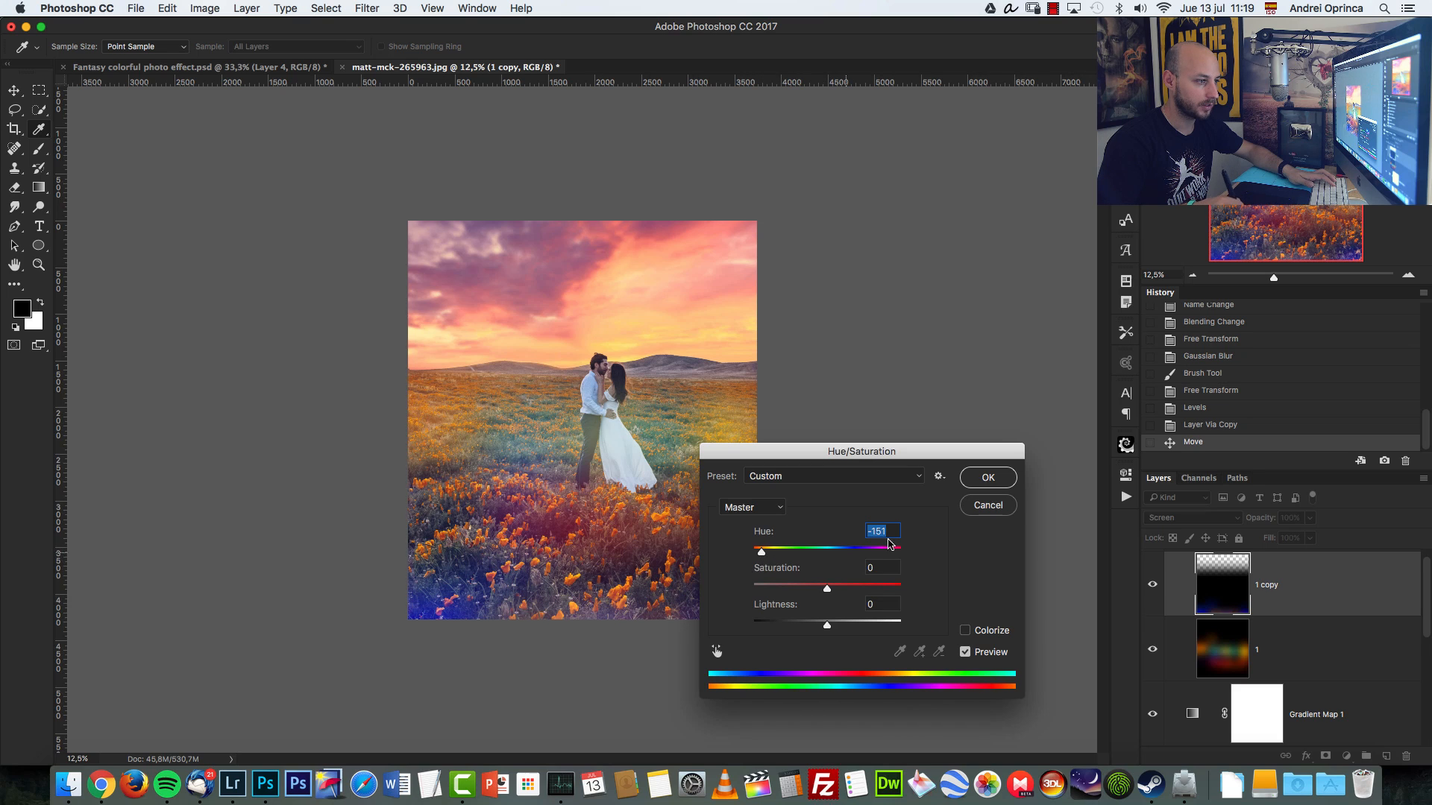
{"action": "left_click", "coordinate": [986, 477]}
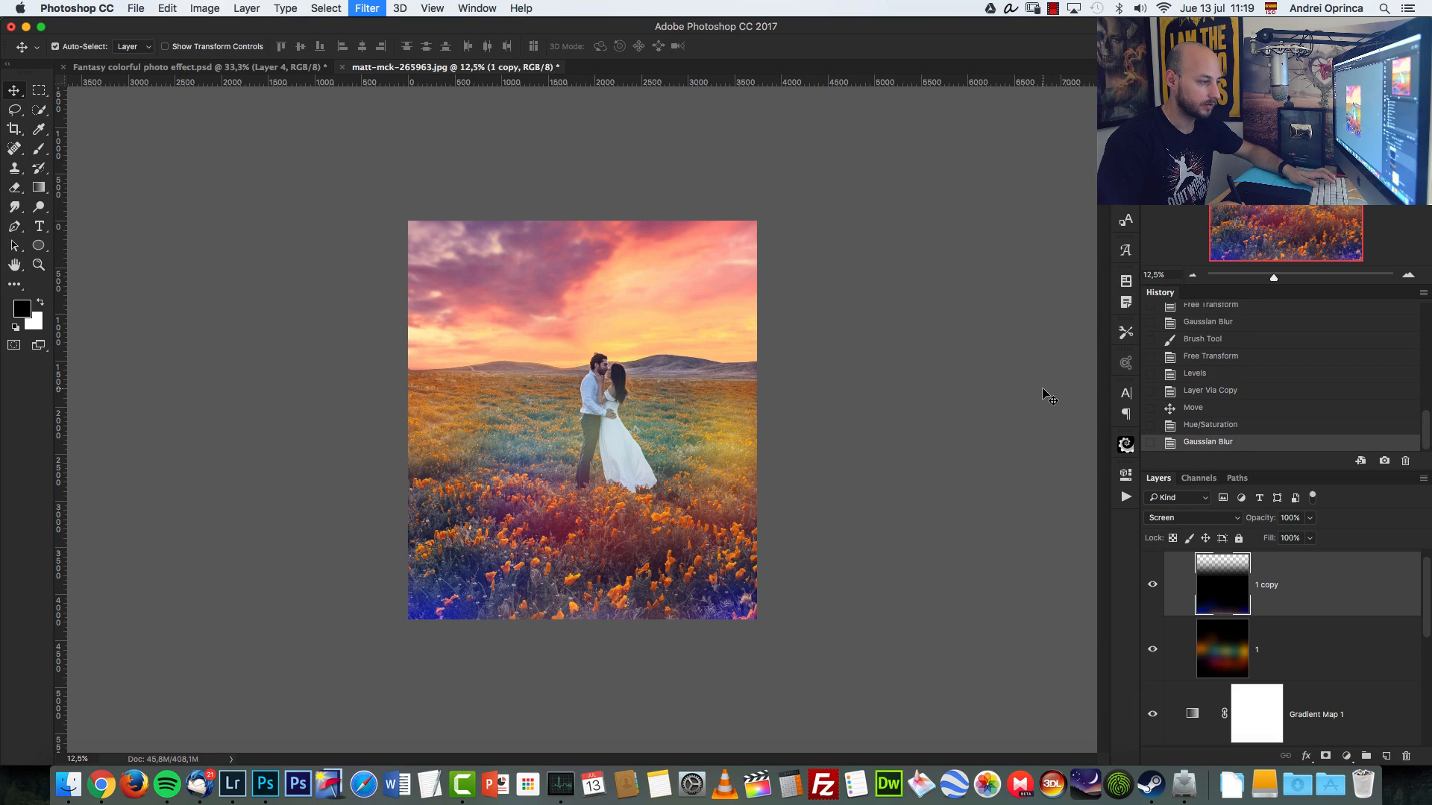
Reposition the duplicated lights over the lower field and shift their hue by -52 with Hue/Saturation.
{"action": "left_click", "coordinate": [1191, 274]}
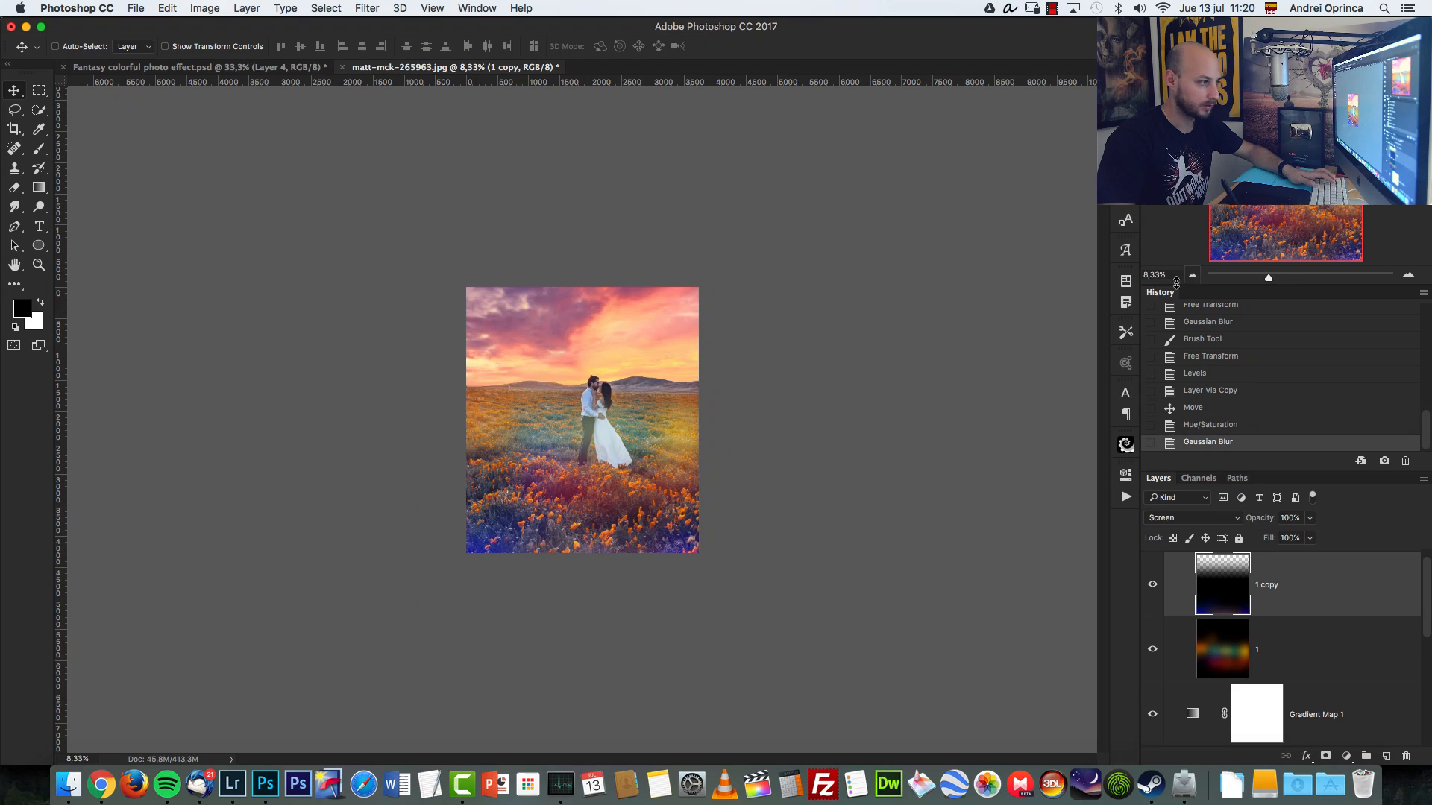
{"action": "left_click_drag", "start_coordinate": [772, 489], "coordinate": [792, 565]}
{"action": "key", "text": "ctrl+u"}
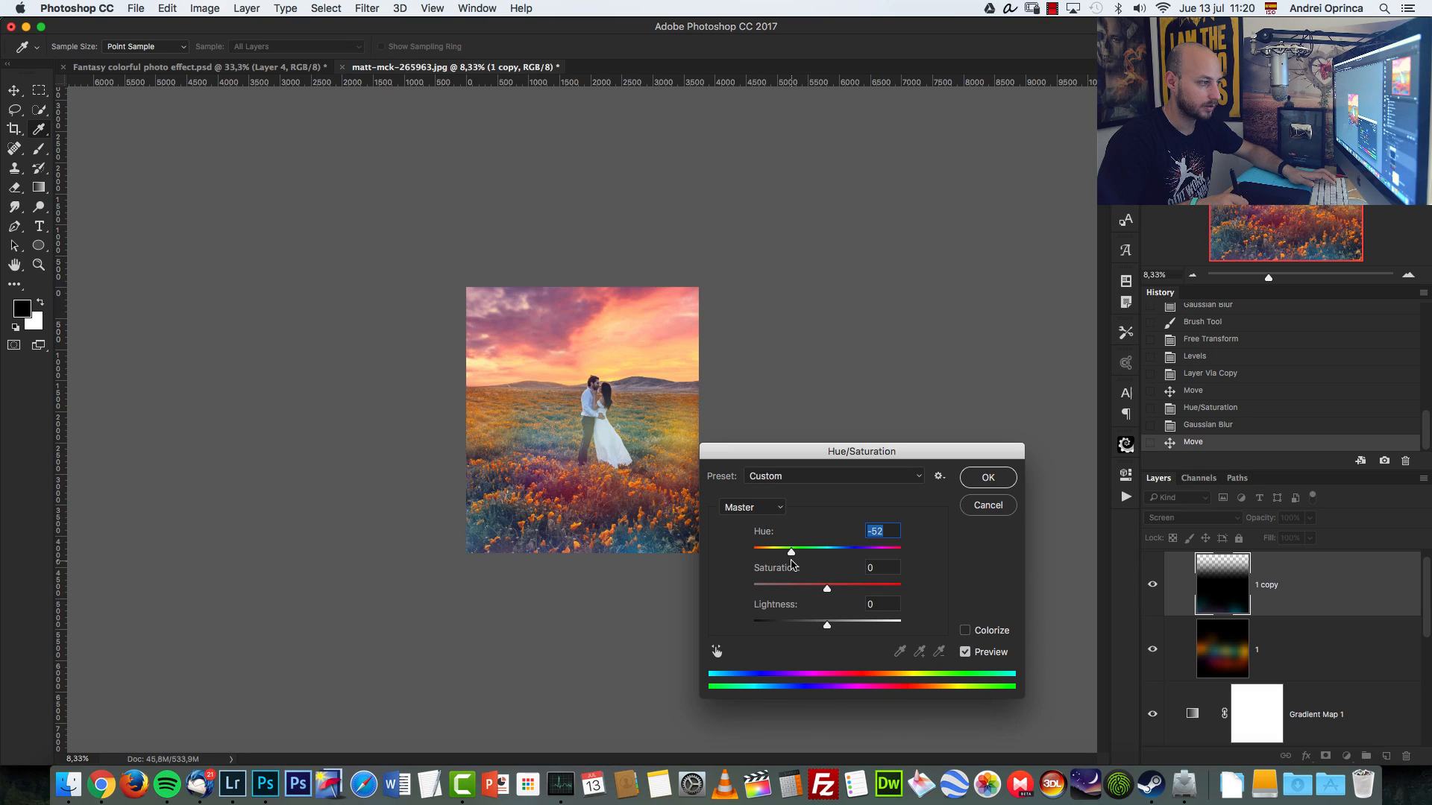
{"action": "left_click", "coordinate": [988, 477]}
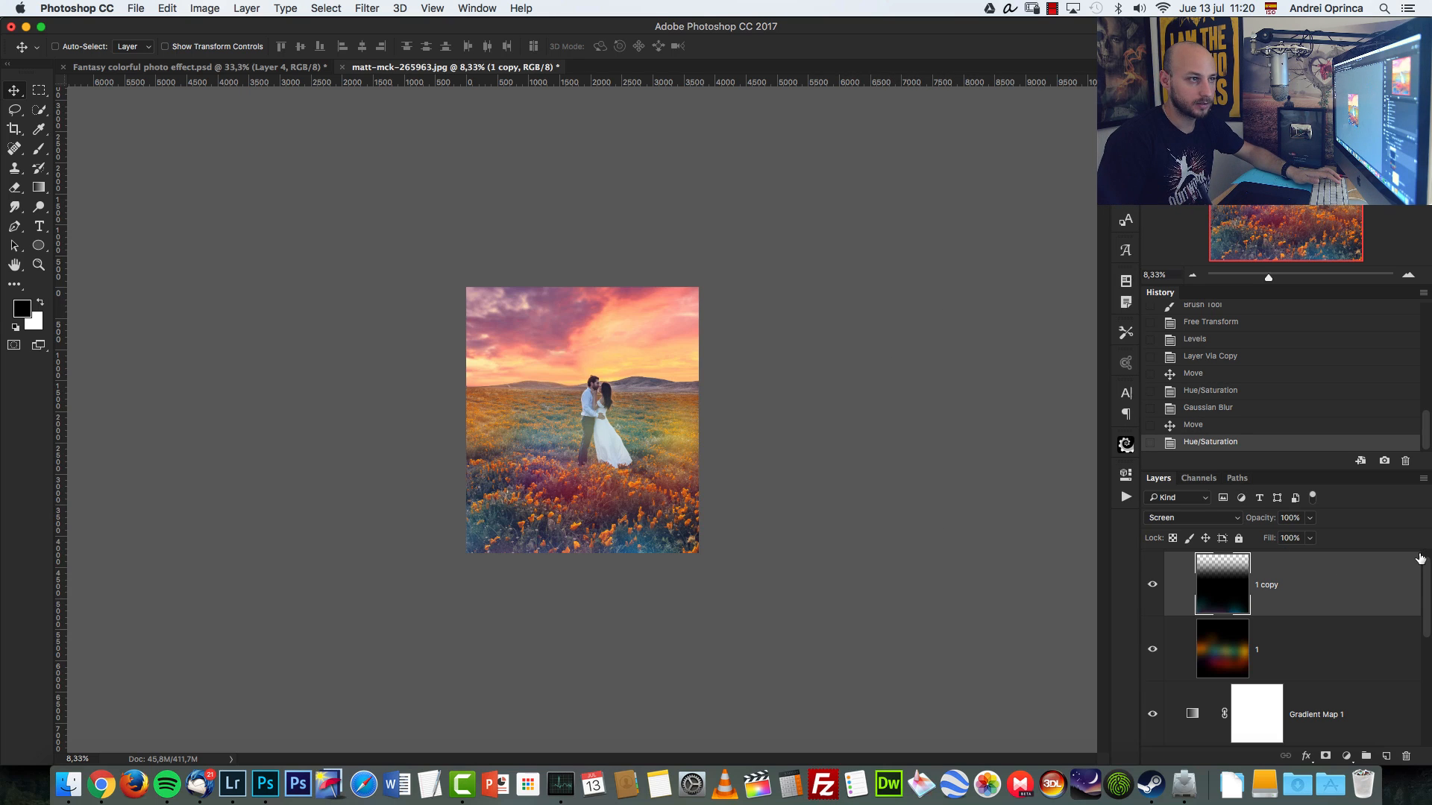
Select the lights group and review the image and layers of Fantasy colorful photo effect.psd before returning to the couple photo.
{"action": "scroll", "coordinate": [1423, 571], "scroll_direction": "up", "scroll_amount": 1}
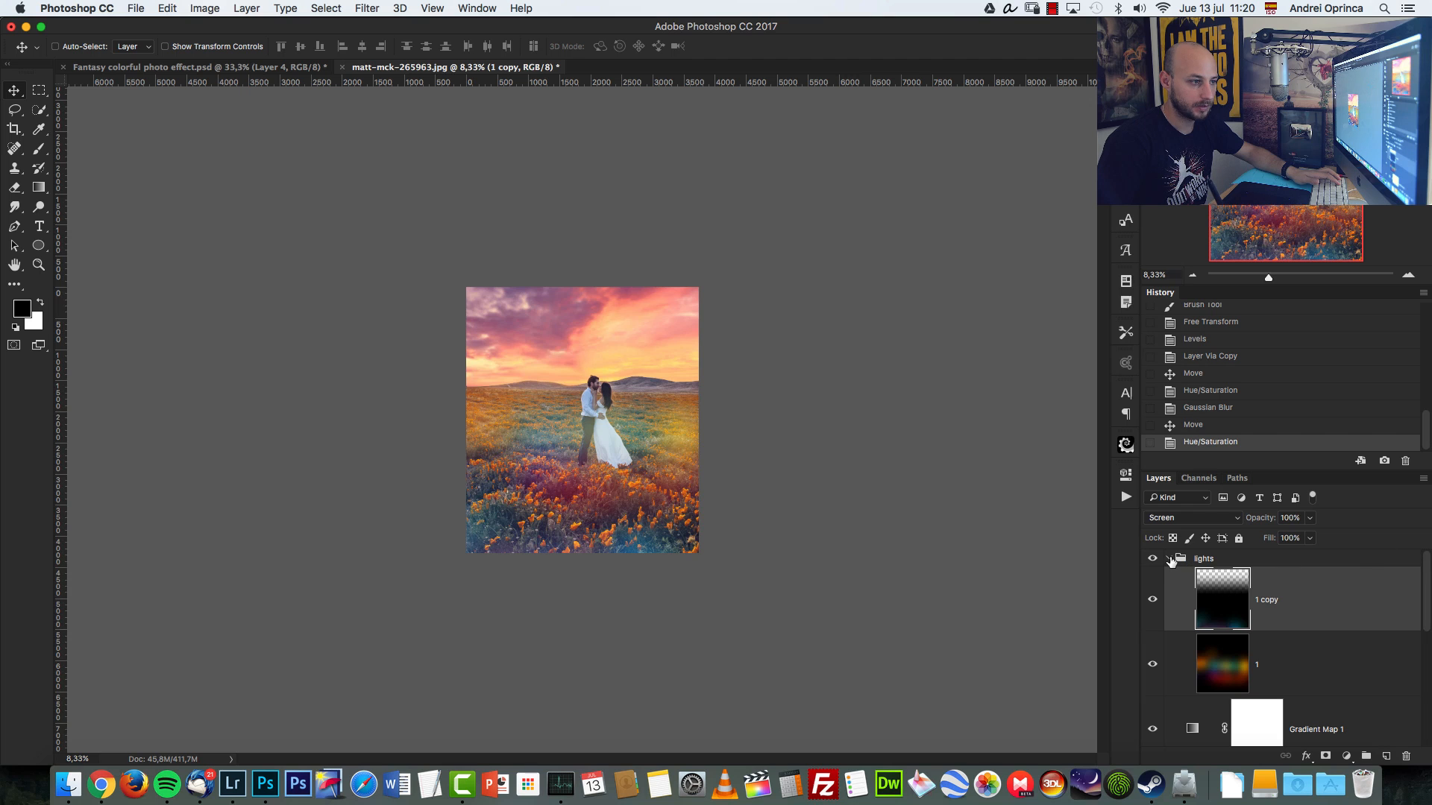
{"action": "left_click", "coordinate": [1171, 561]}
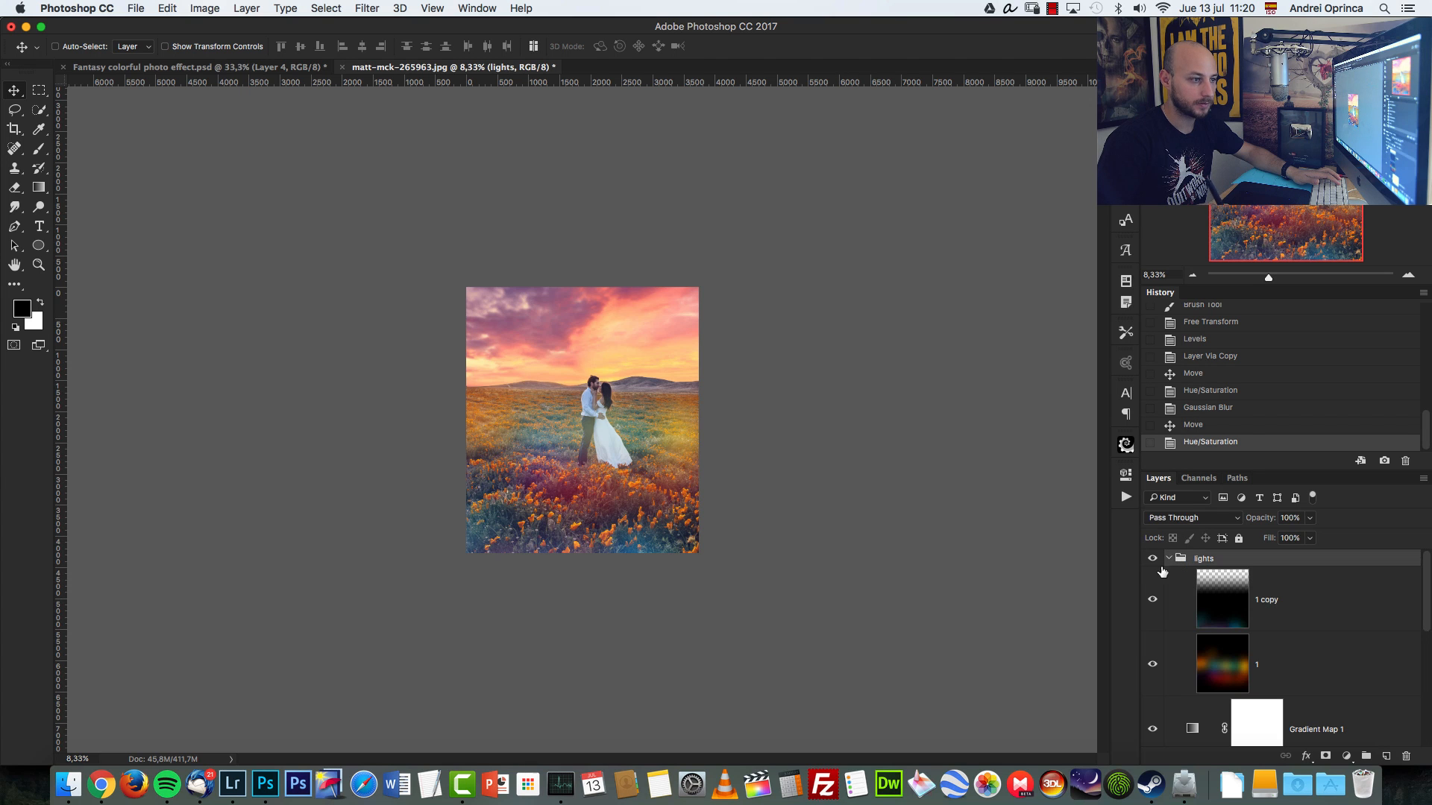
{"action": "left_click", "coordinate": [208, 68]}
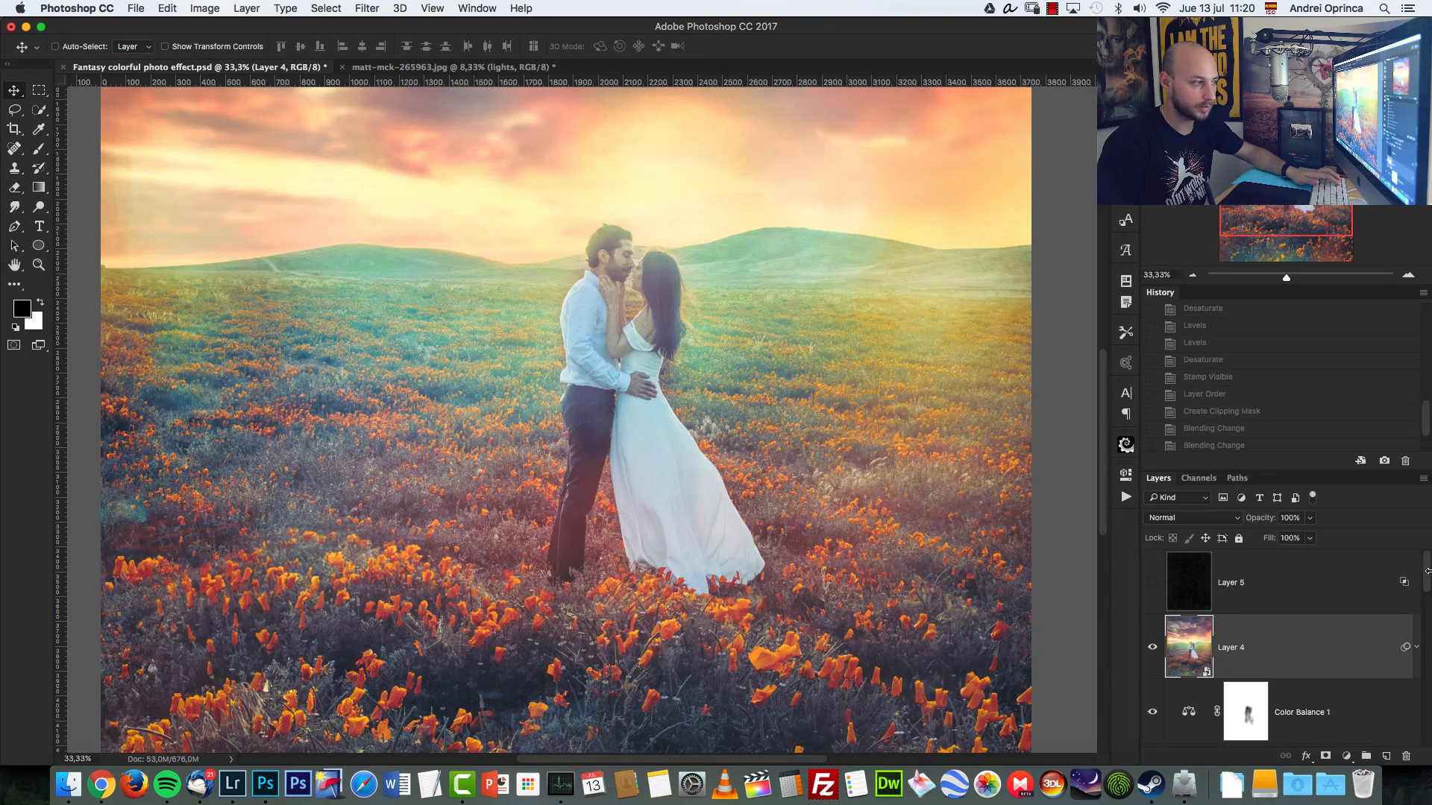
{"action": "mouse_move", "coordinate": [1427, 571]}
{"action": "left_mouse_down"}
{"action": "mouse_move", "coordinate": [1426, 653]}
{"action": "mouse_move", "coordinate": [1426, 588]}
{"action": "left_mouse_up"}
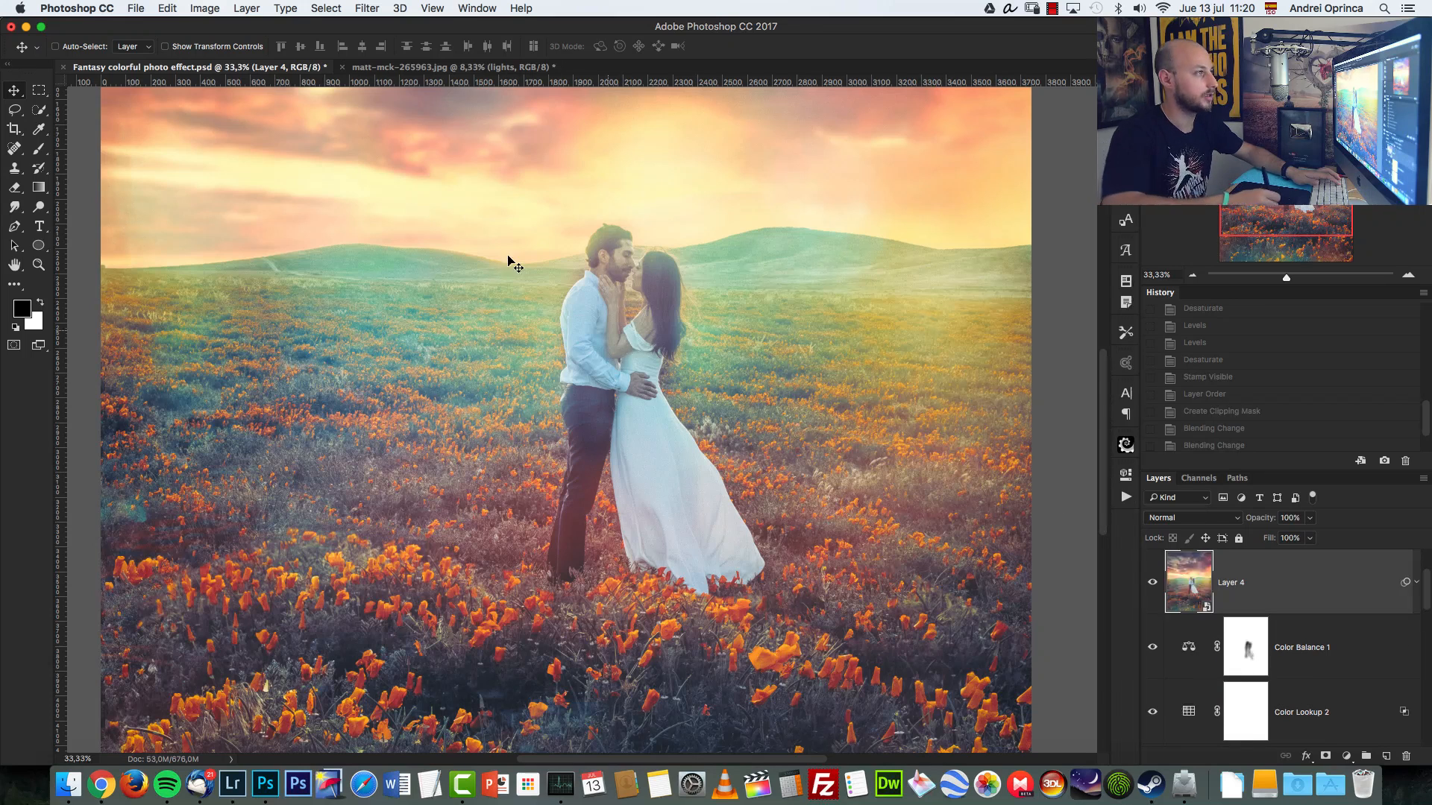
{"action": "left_click", "coordinate": [463, 67]}
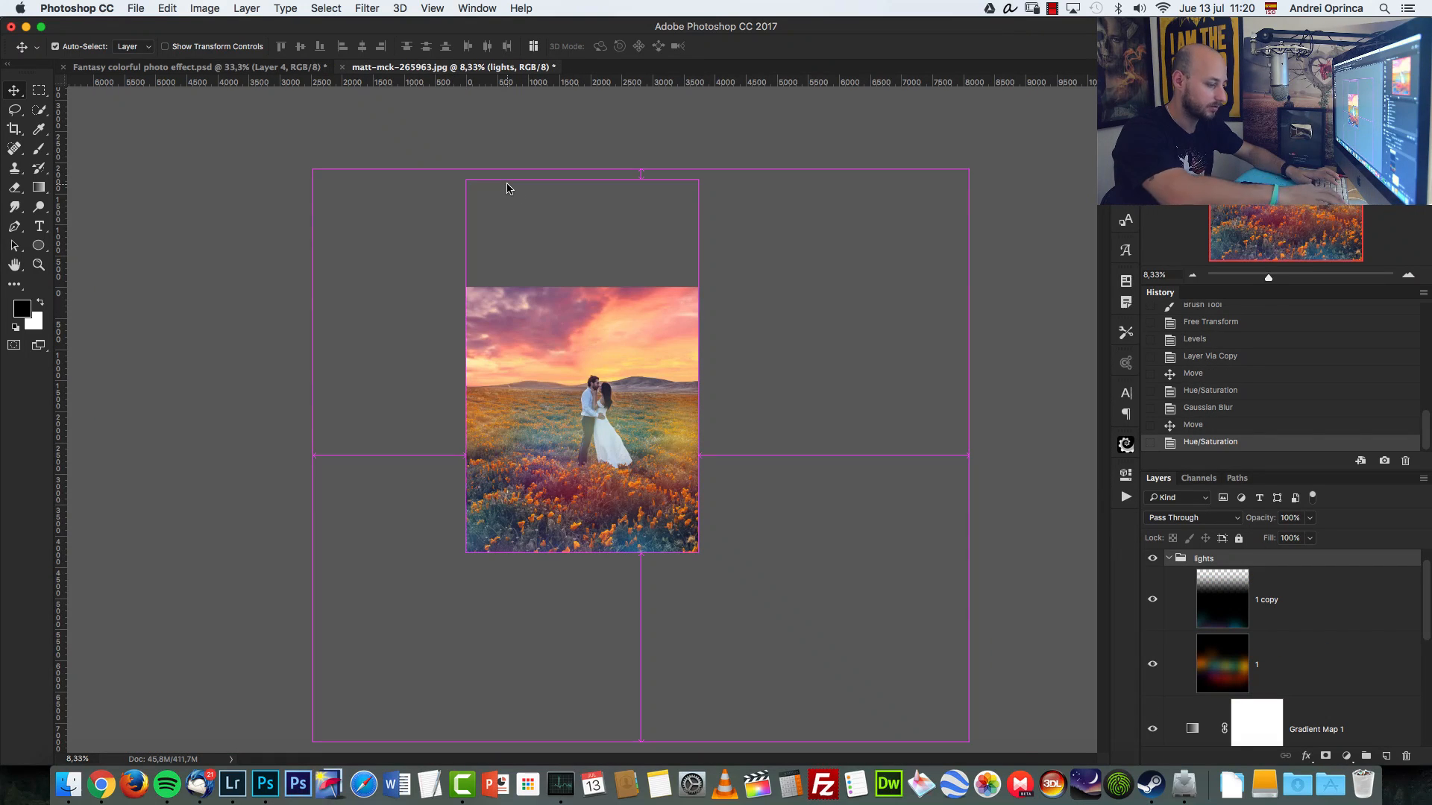
Preview and open the blurred city lights image clem-onojeghuo-223063.jpg from the temp unsplash folder.
{"action": "key", "text": "super+o"}
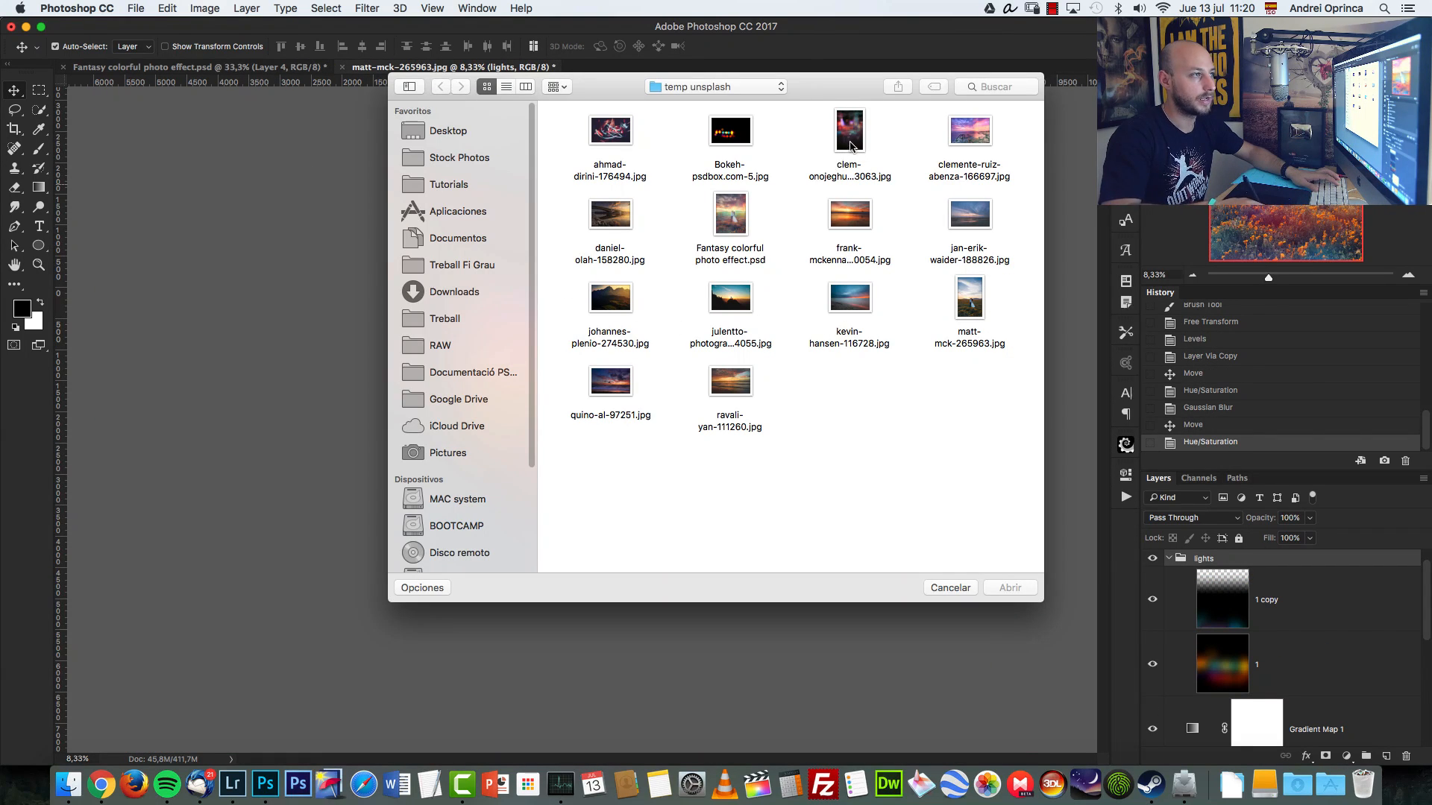
{"action": "left_click", "coordinate": [852, 146]}
{"action": "key", "text": "space"}
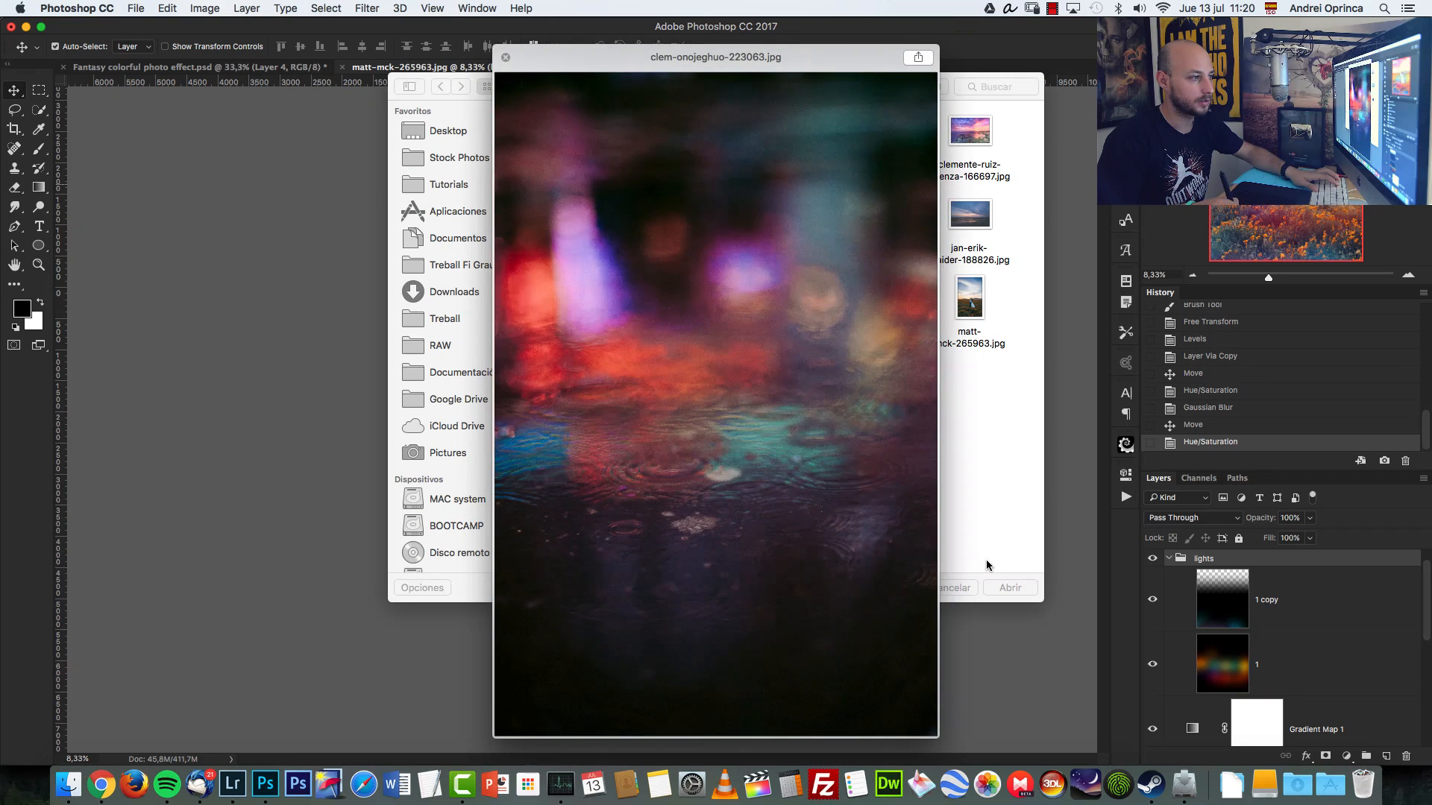
{"action": "key", "text": "space"}
{"action": "left_click", "coordinate": [1009, 588]}
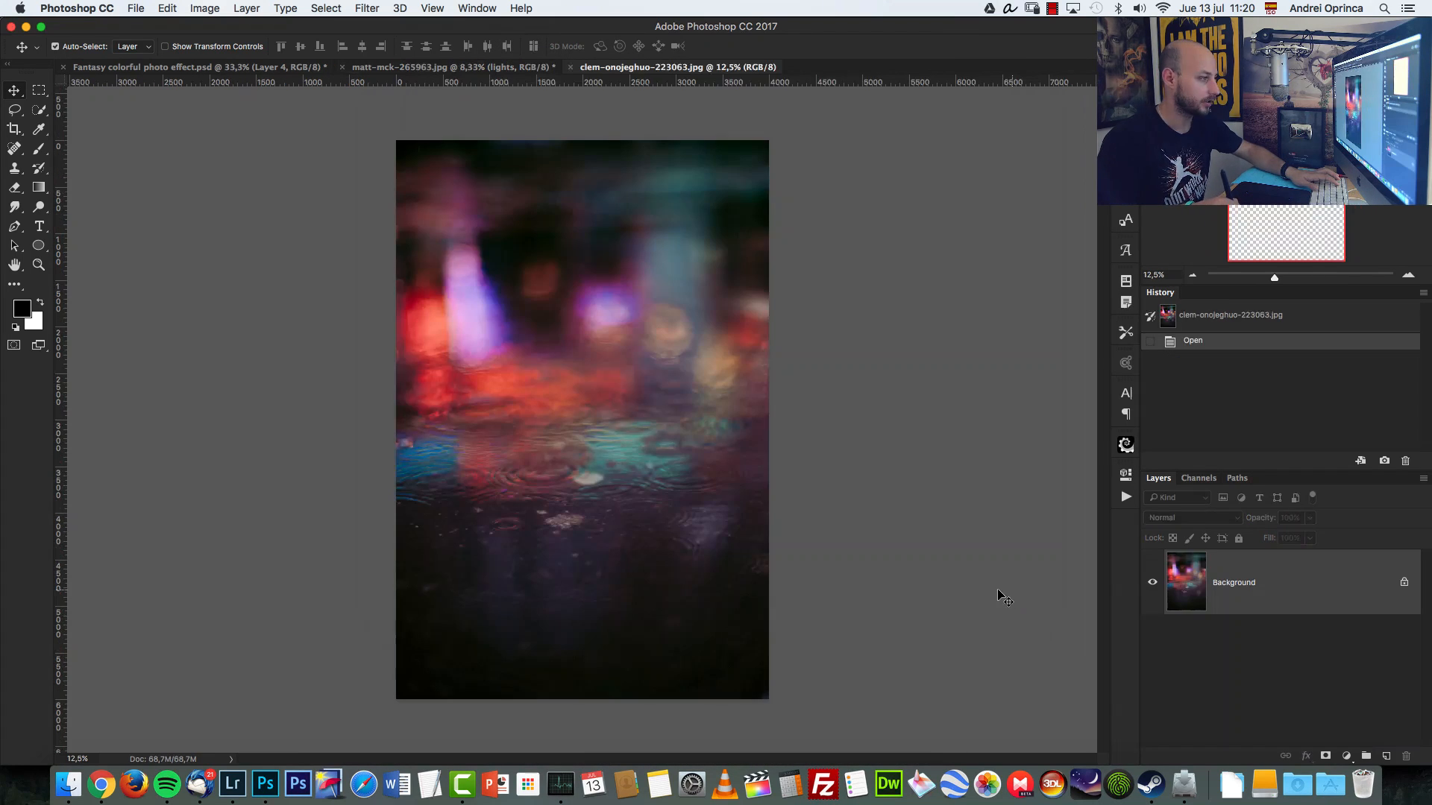
Copy the entire city lights image into the couple photo's lights group above 1 copy, and set the pasted layer to Screen blending.
{"action": "key", "text": "super+a"}
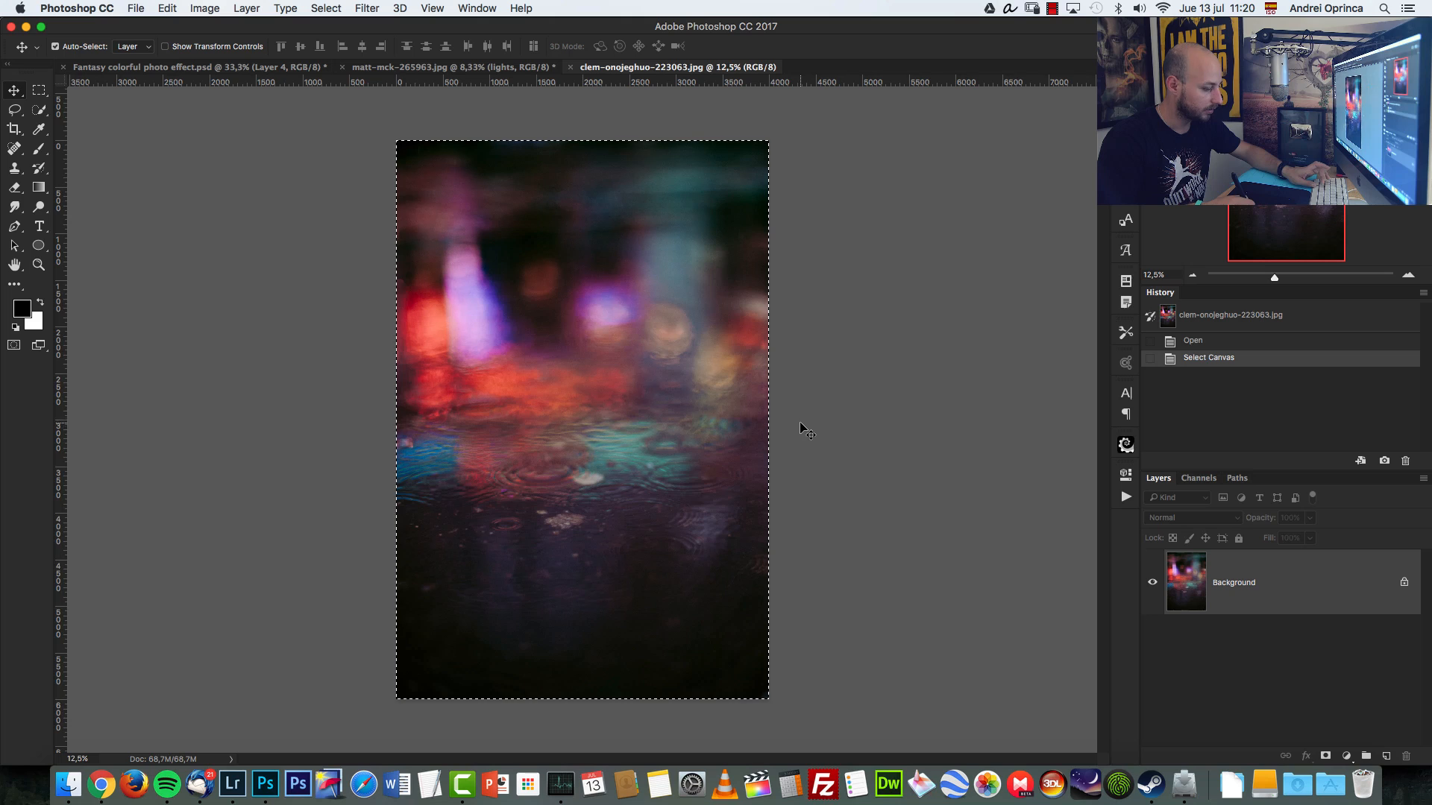
{"action": "key", "text": "super+w"}
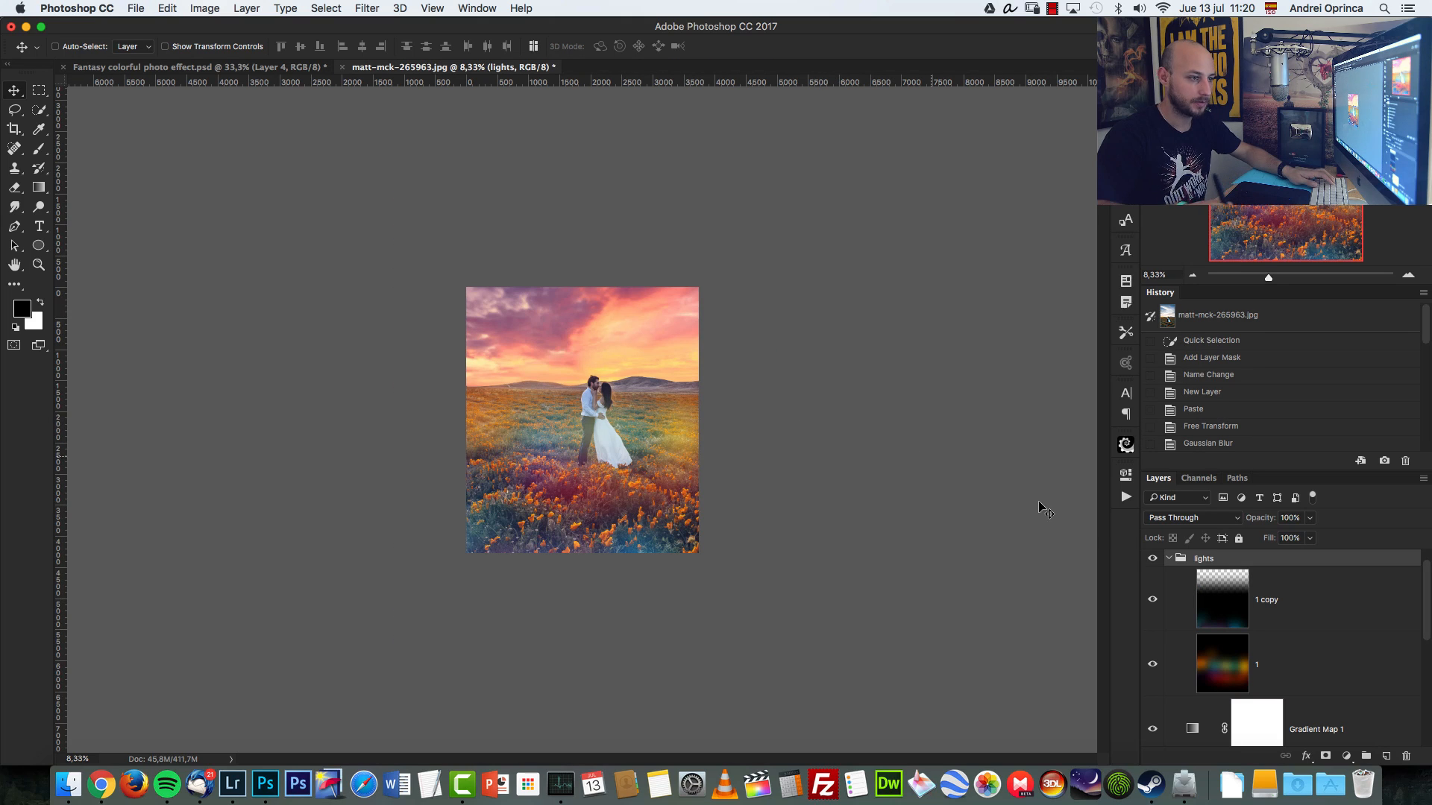
{"action": "left_click", "coordinate": [1308, 597]}
{"action": "key", "text": "super+v"}
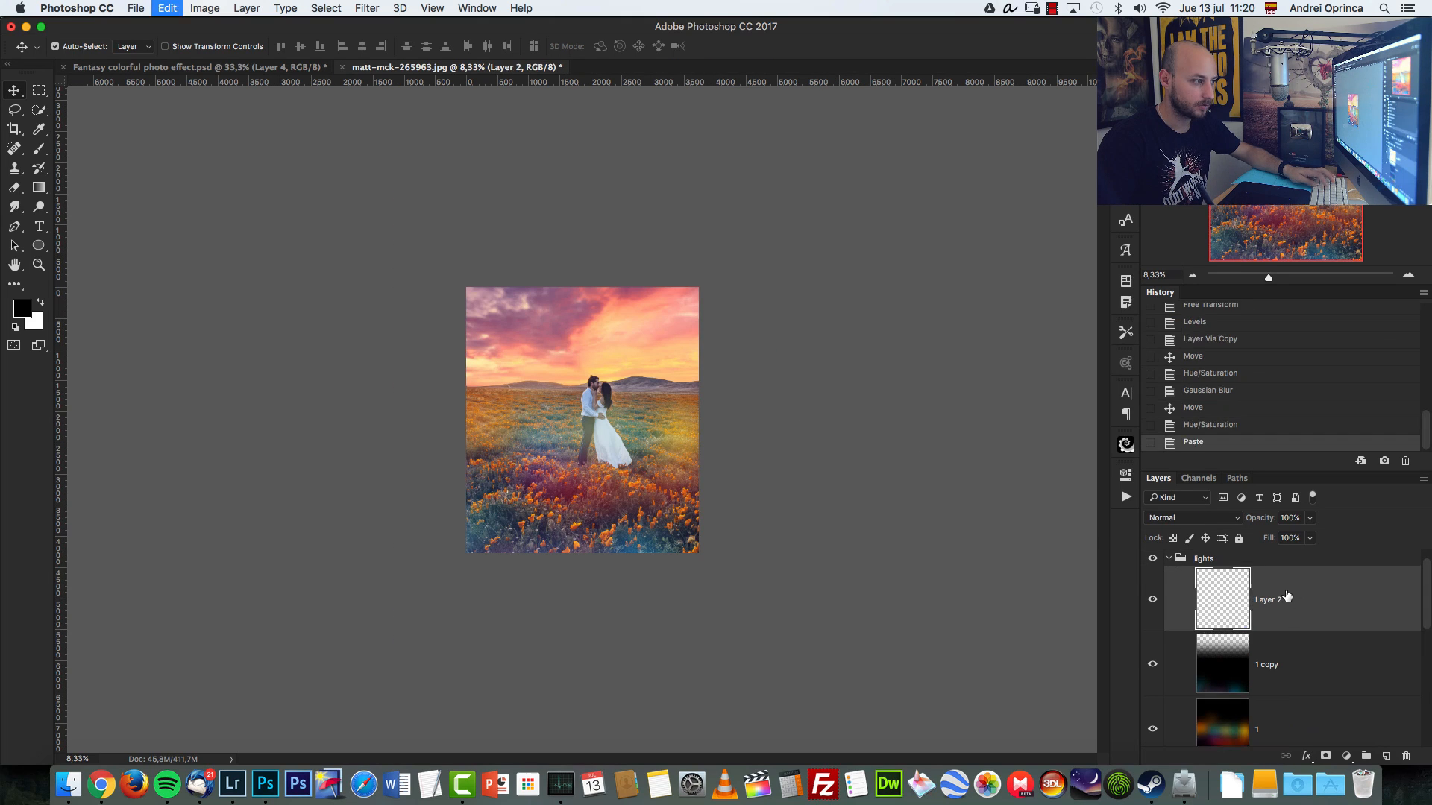
{"action": "left_click", "coordinate": [1203, 518]}
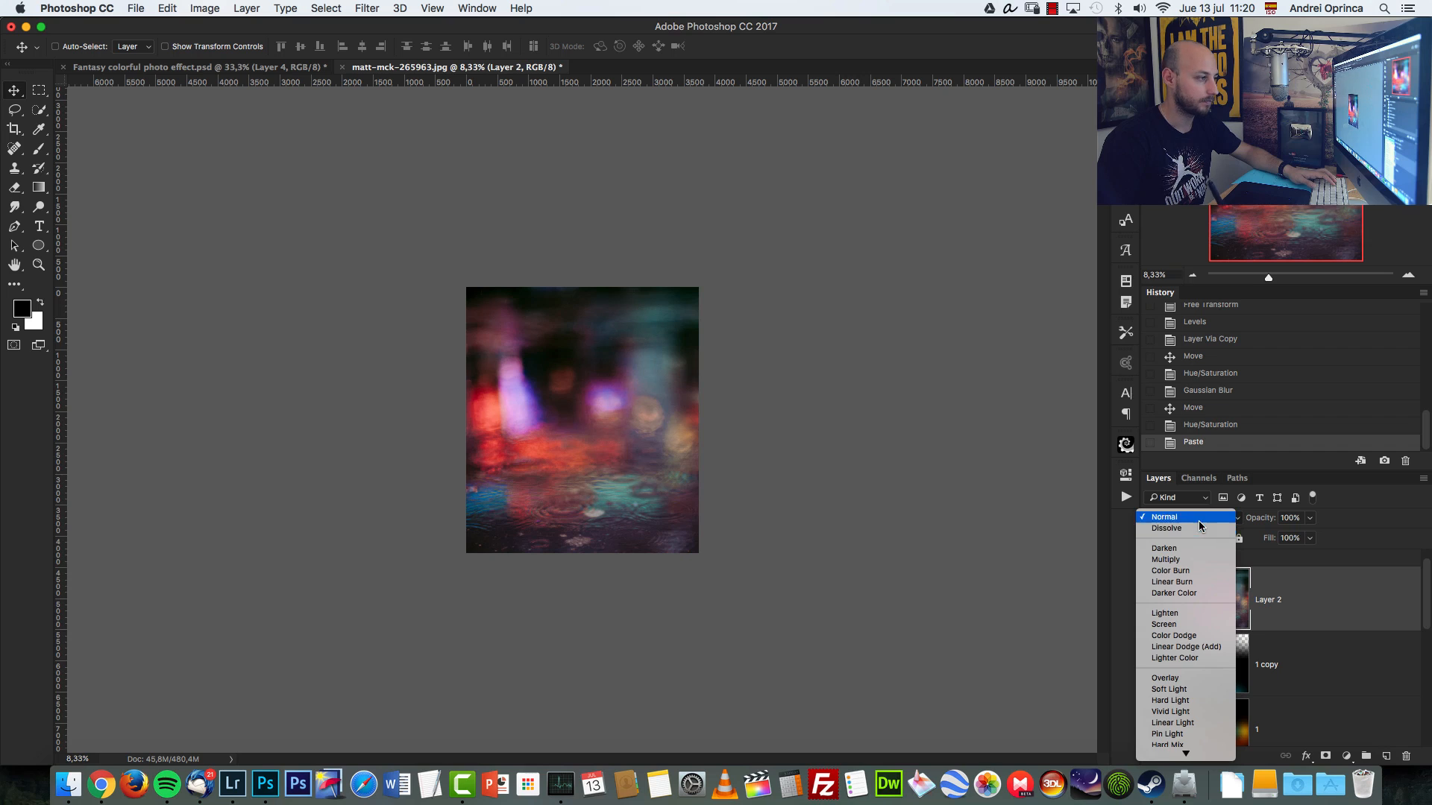
{"action": "left_click", "coordinate": [1177, 624]}
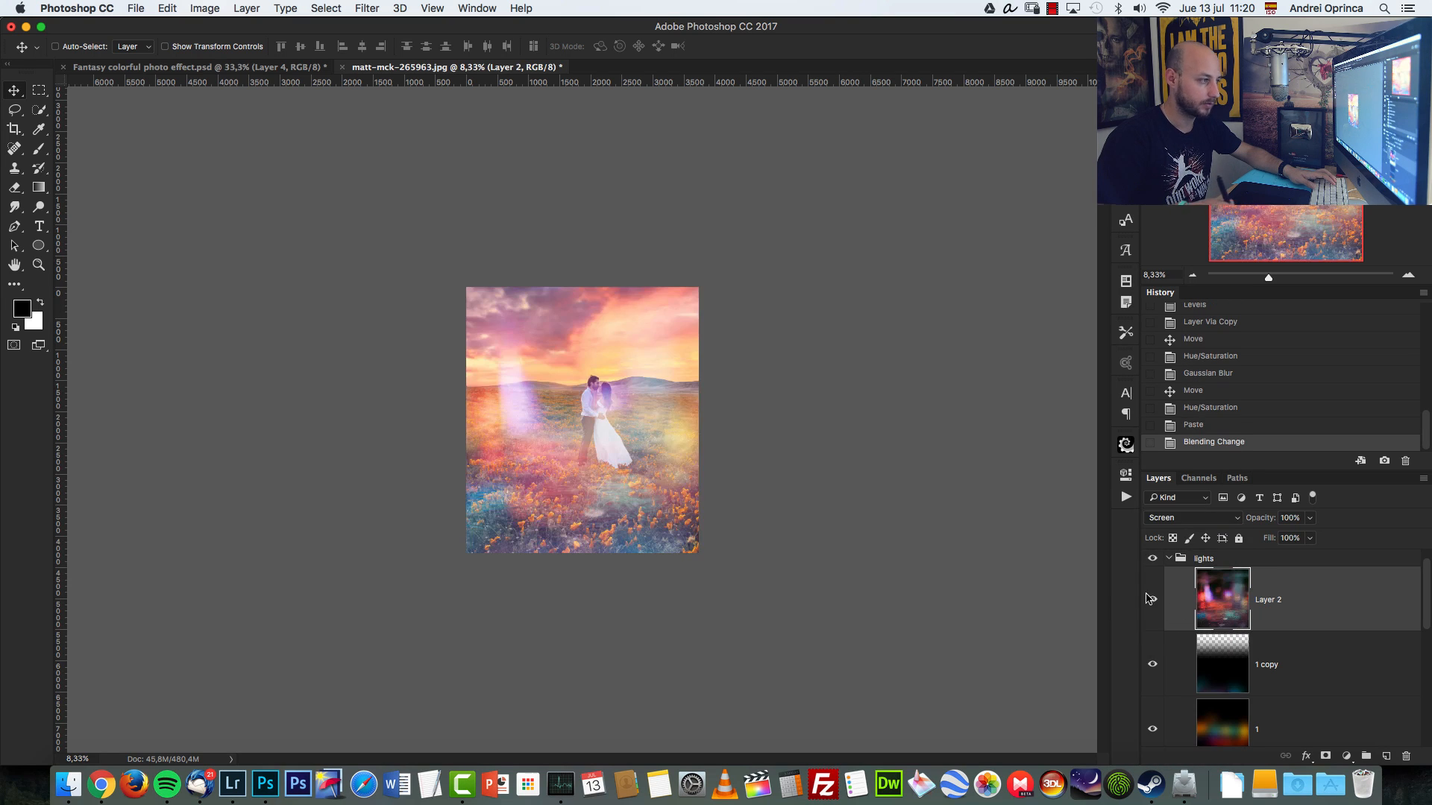
Shift the pasted city lights layer upward with Free Transform so its purple glow sits over the horizon.
{"action": "key", "text": "super+t"}
{"action": "left_click_drag", "start_coordinate": [667, 473], "coordinate": [662, 441]}
{"action": "key", "text": "Return"}
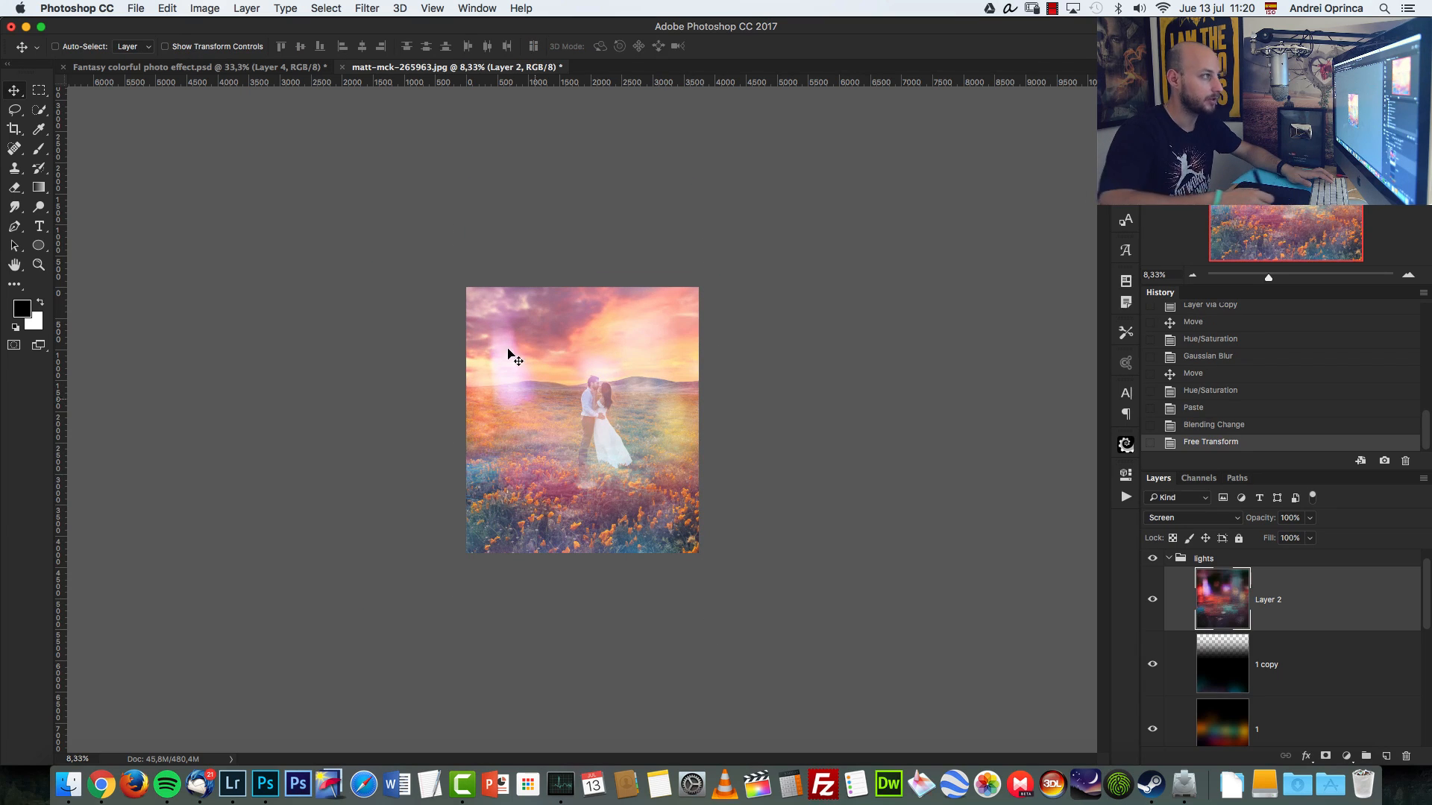
Soften Layer 2 with a Gaussian Blur of 85.4 pixels radius.
{"action": "left_click", "coordinate": [365, 8]}
{"action": "mouse_move", "coordinate": [388, 199]}
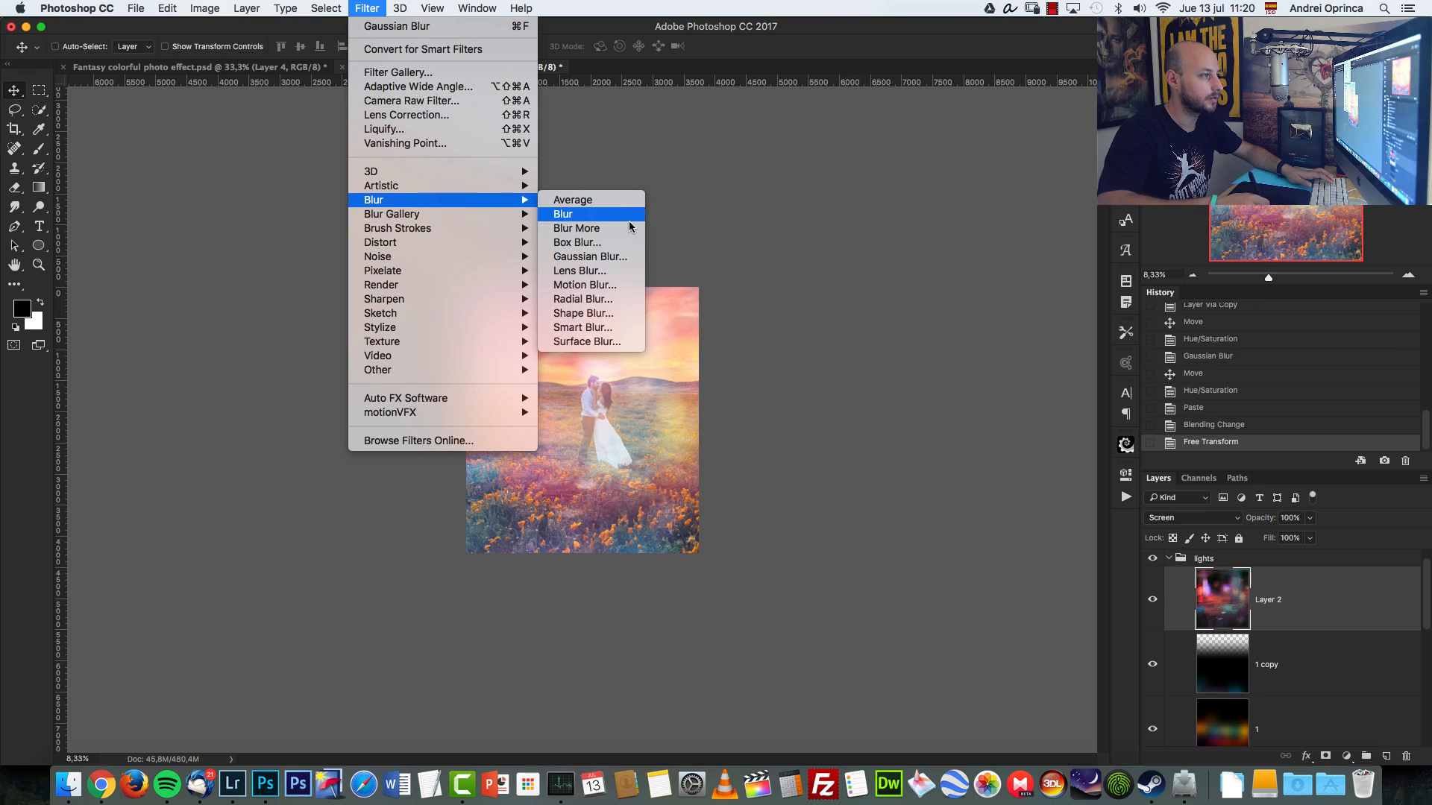
{"action": "left_click", "coordinate": [596, 263]}
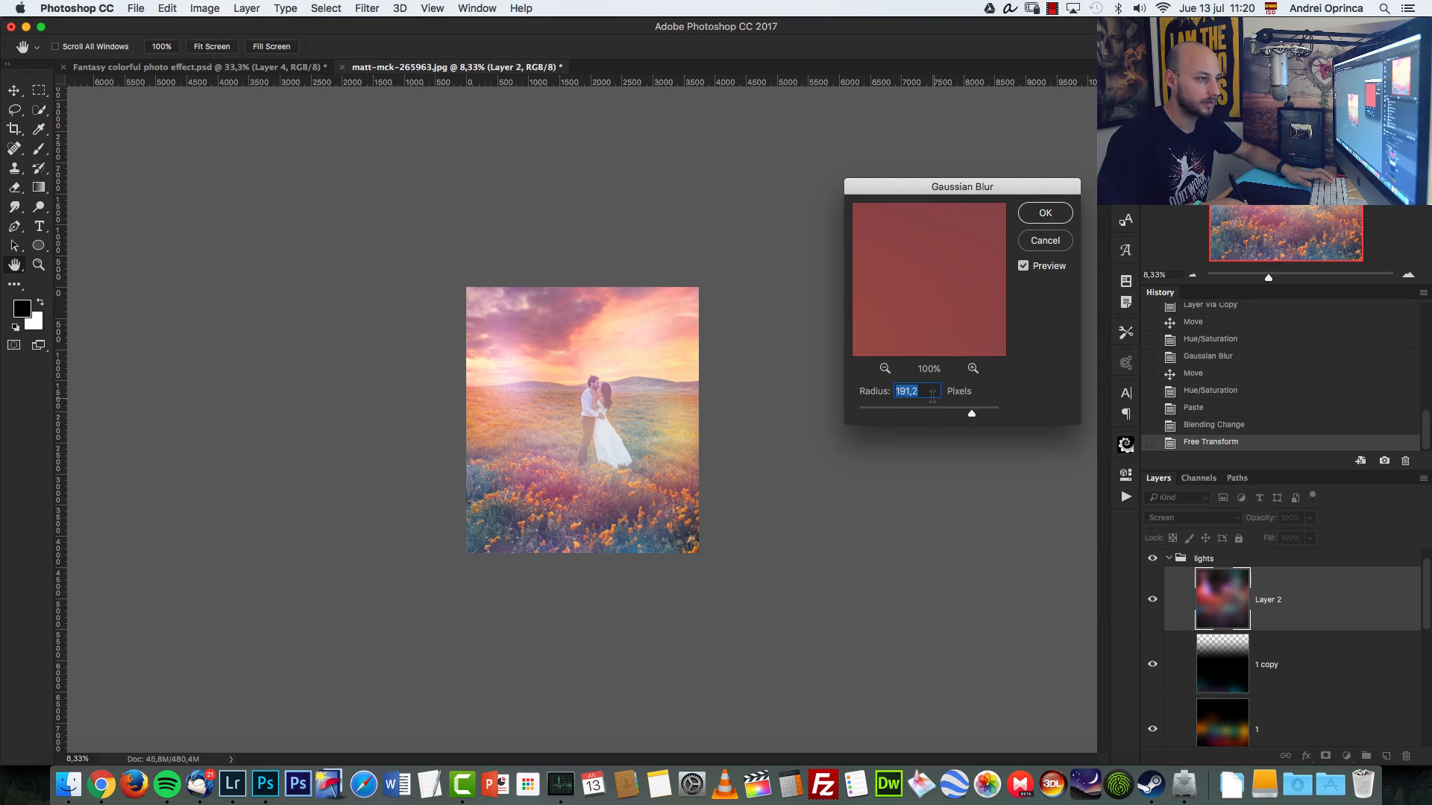
{"action": "left_click_drag", "start_coordinate": [959, 416], "coordinate": [943, 415]}
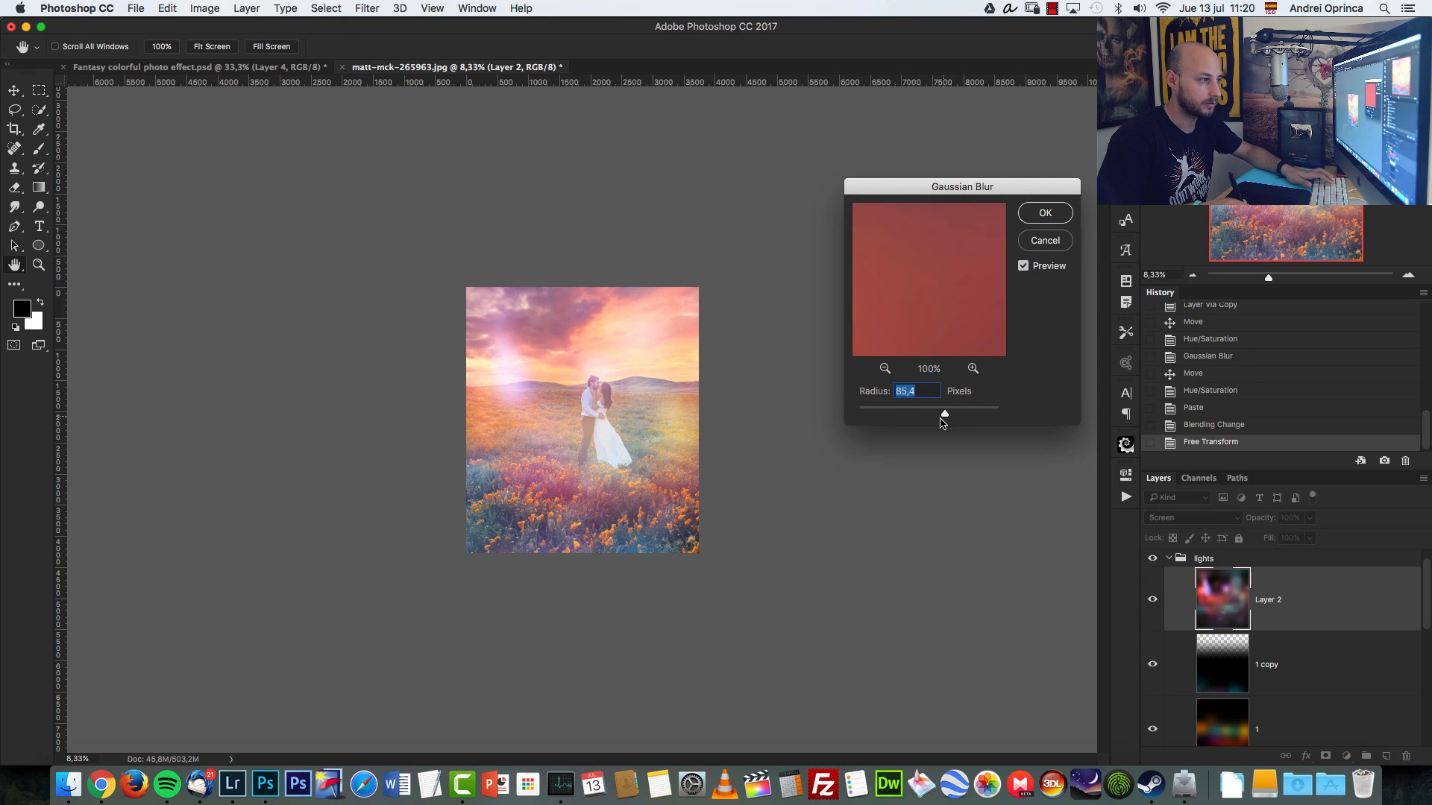
{"action": "left_click", "coordinate": [1045, 216]}
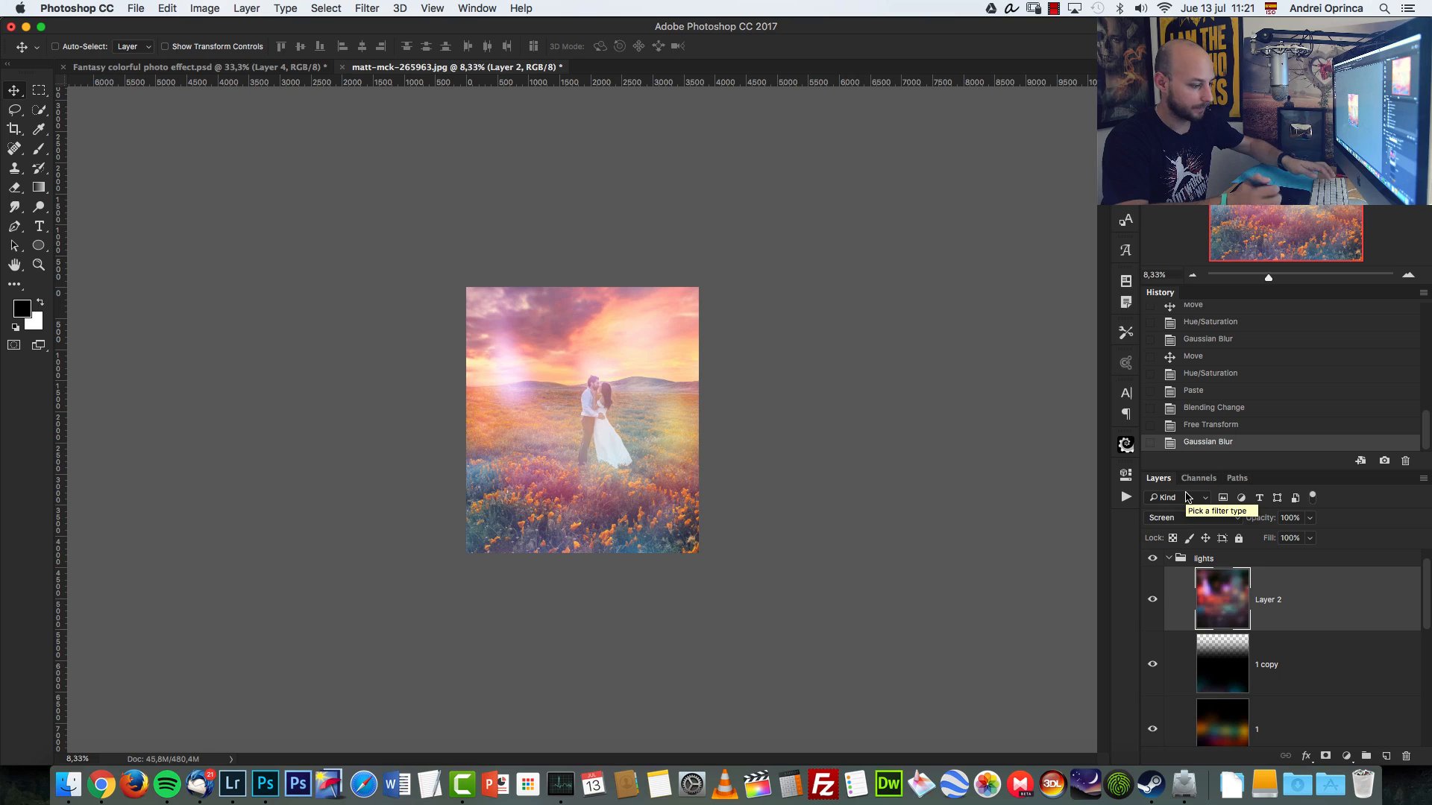
Darken Layer 2 with Levels, setting the midtone input to 0.71 and the black input to 40.
{"action": "key", "text": "super+l"}
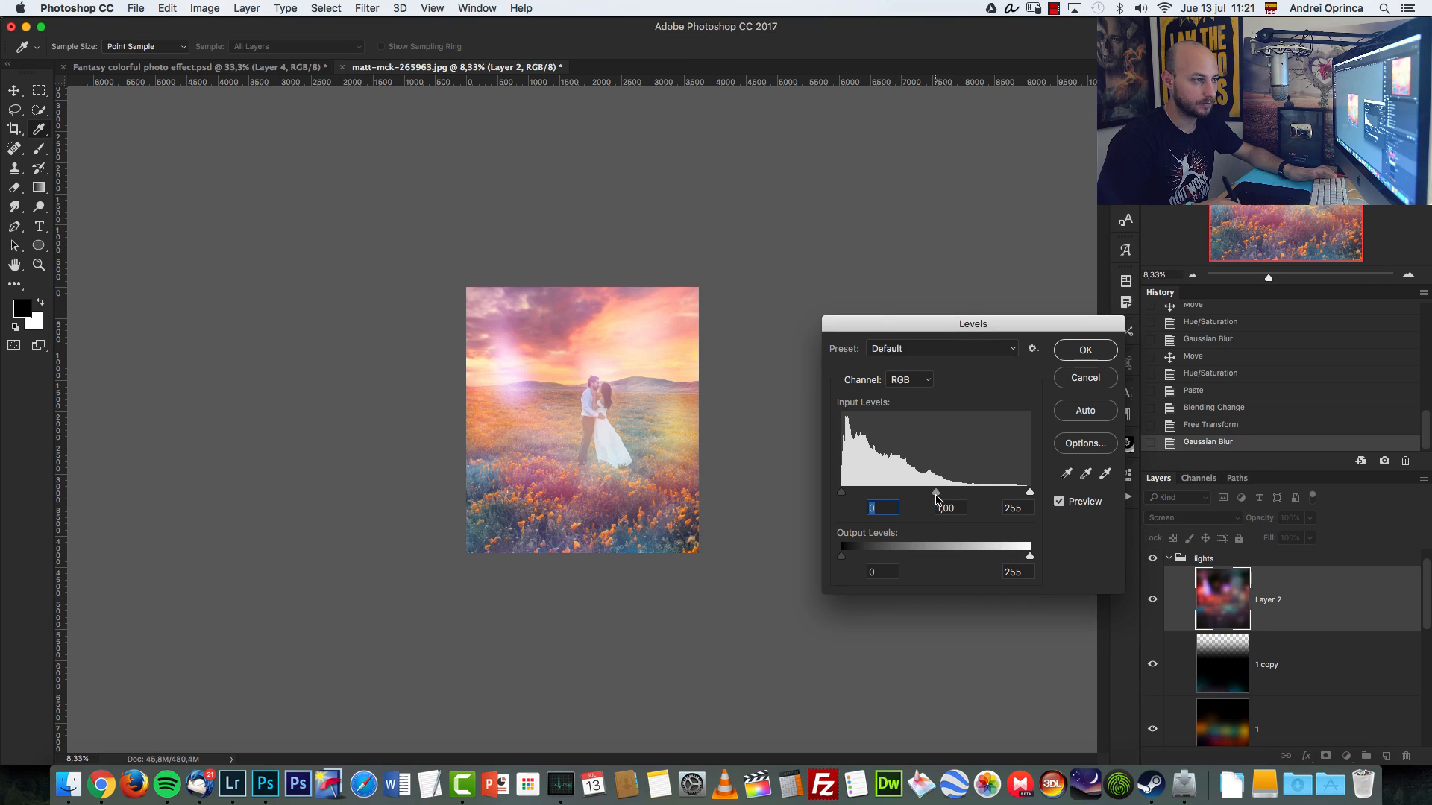
{"action": "left_click_drag", "start_coordinate": [937, 499], "coordinate": [956, 495]}
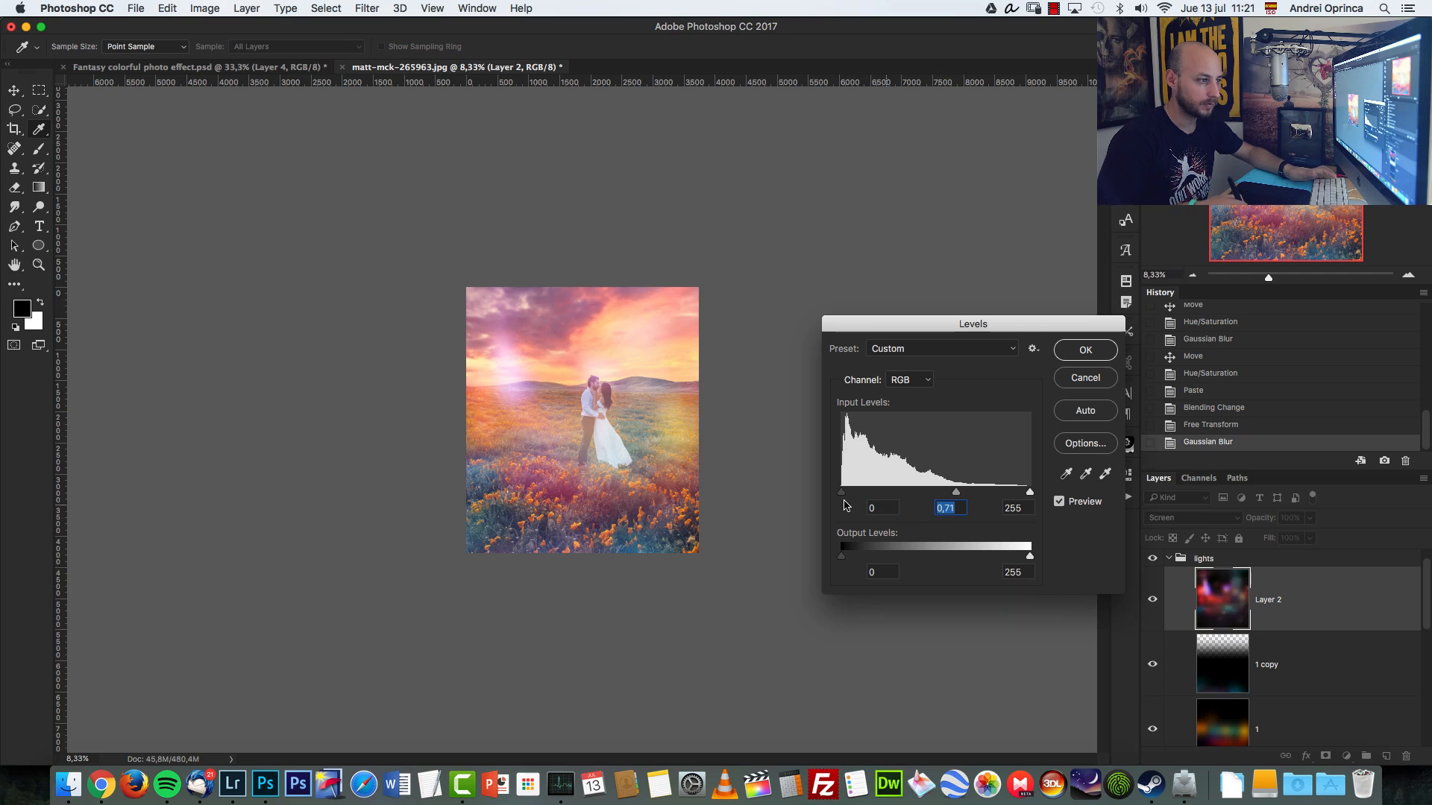
{"action": "left_click_drag", "start_coordinate": [843, 493], "coordinate": [871, 493]}
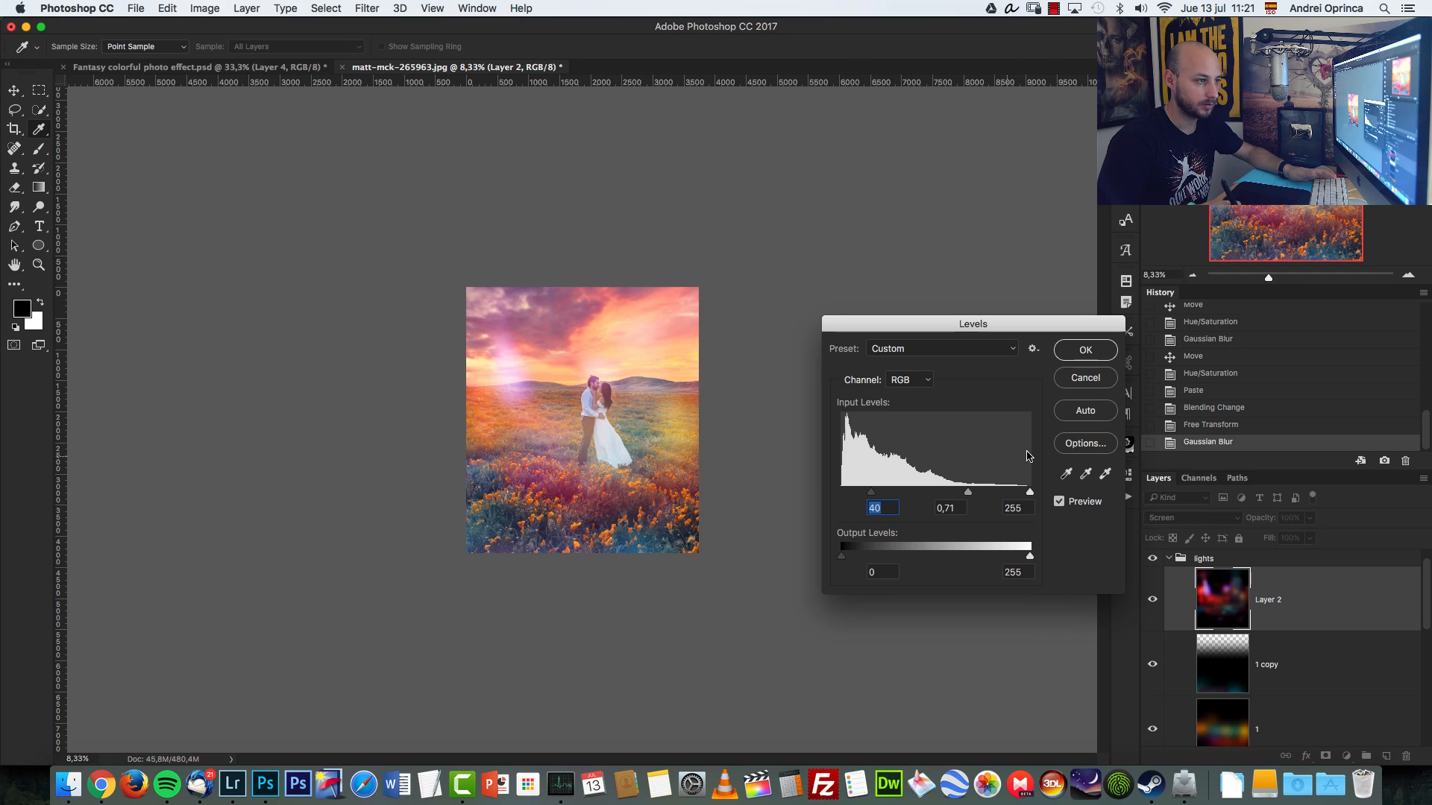
{"action": "left_click", "coordinate": [1079, 352]}
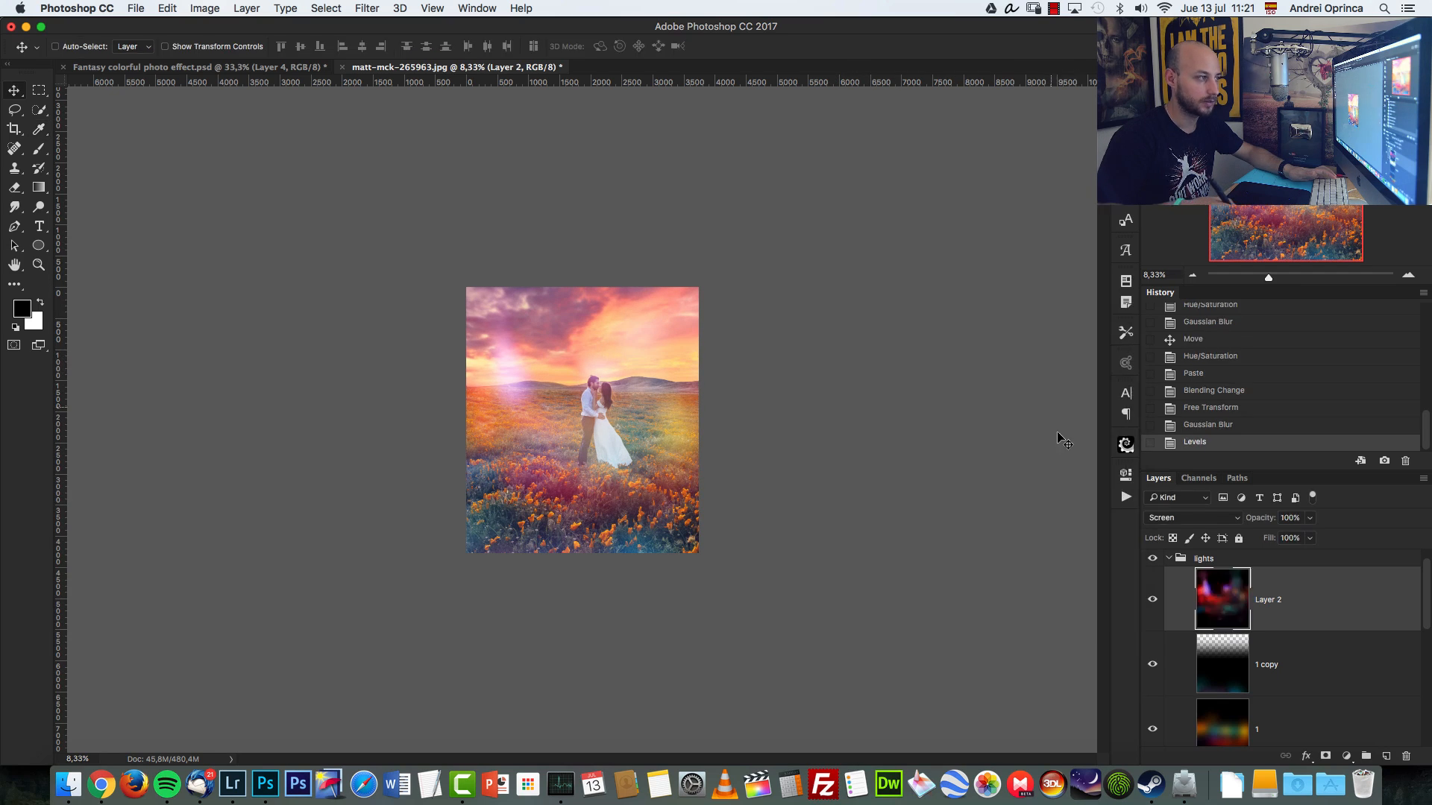
Select the lights group and examine the light effect on the couple and sky, both close up and over the whole photo.
{"action": "left_click", "coordinate": [1233, 560]}
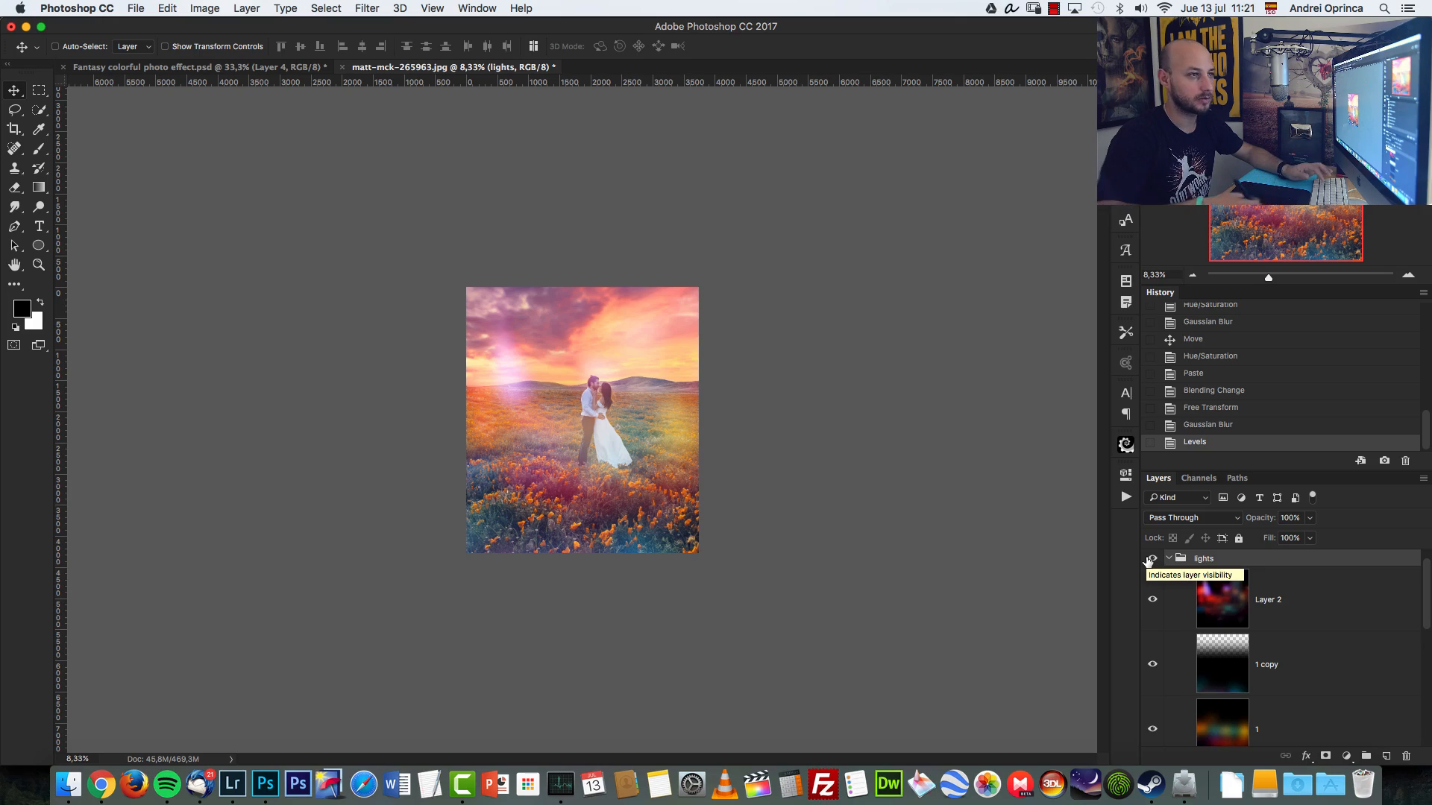
{"action": "left_click", "coordinate": [1408, 276]}
{"action": "left_click", "coordinate": [1301, 278]}
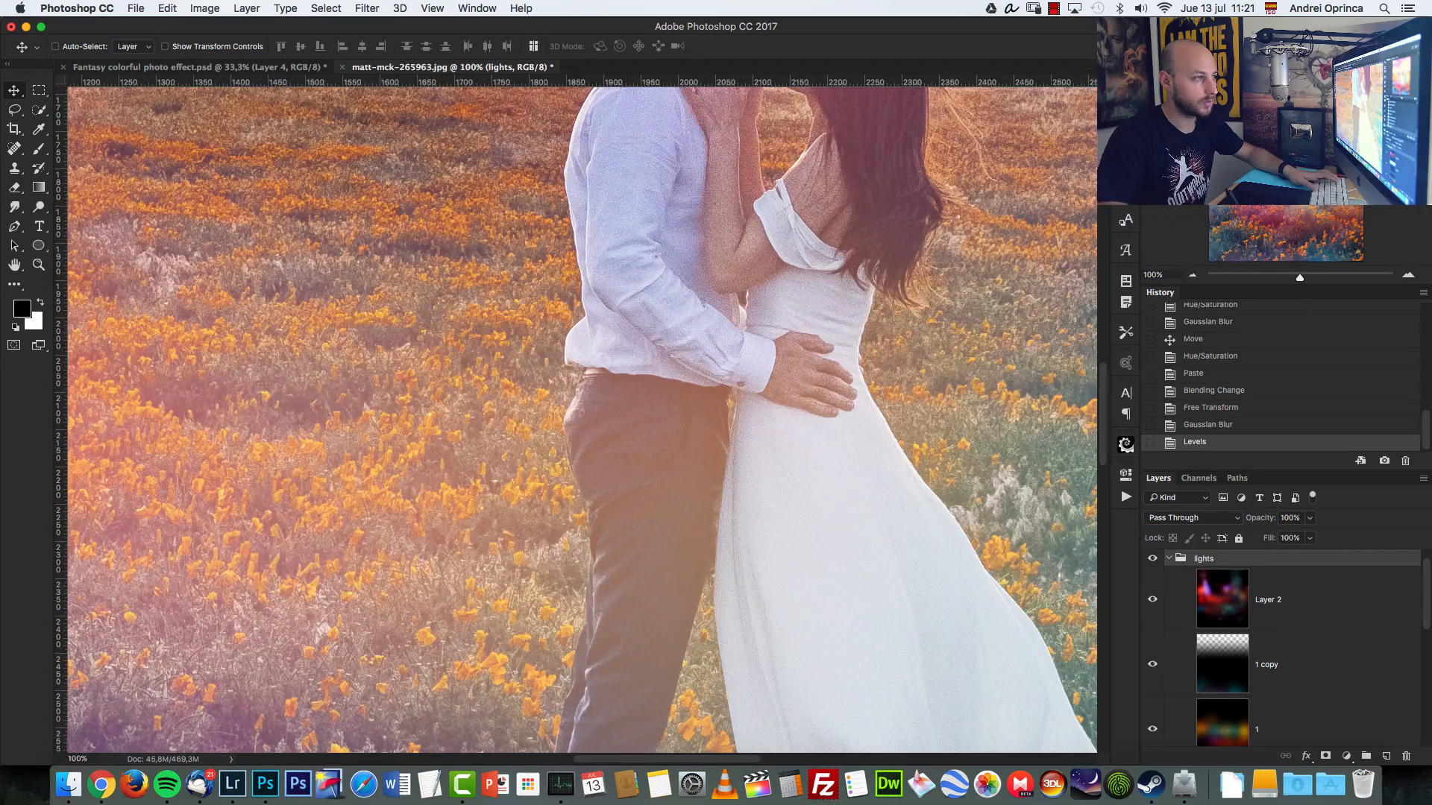
{"action": "left_click_drag", "start_coordinate": [753, 194], "coordinate": [633, 613]}
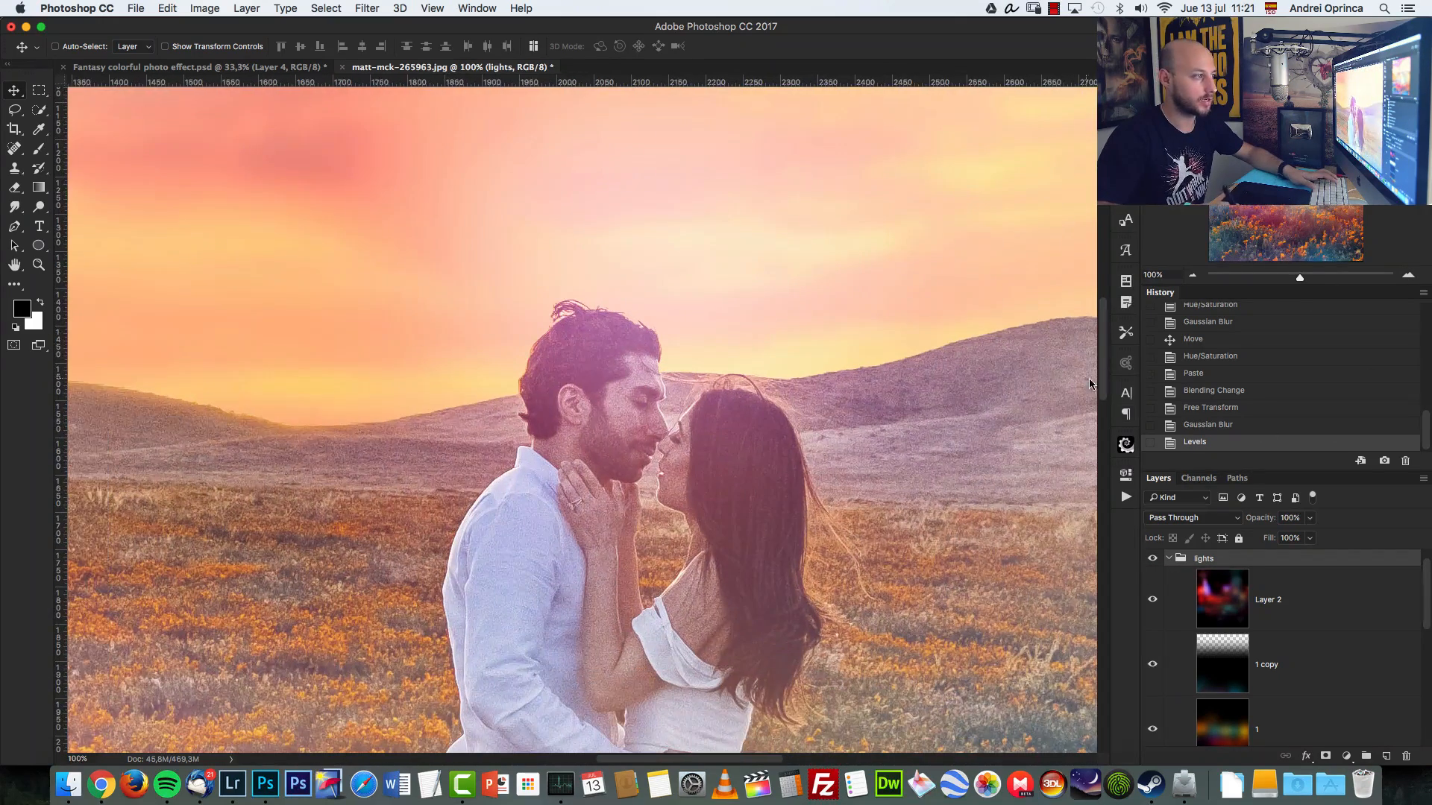
{"action": "left_click", "coordinate": [1193, 277]}
{"action": "left_click", "coordinate": [1193, 277]}
{"action": "left_click", "coordinate": [1193, 276]}
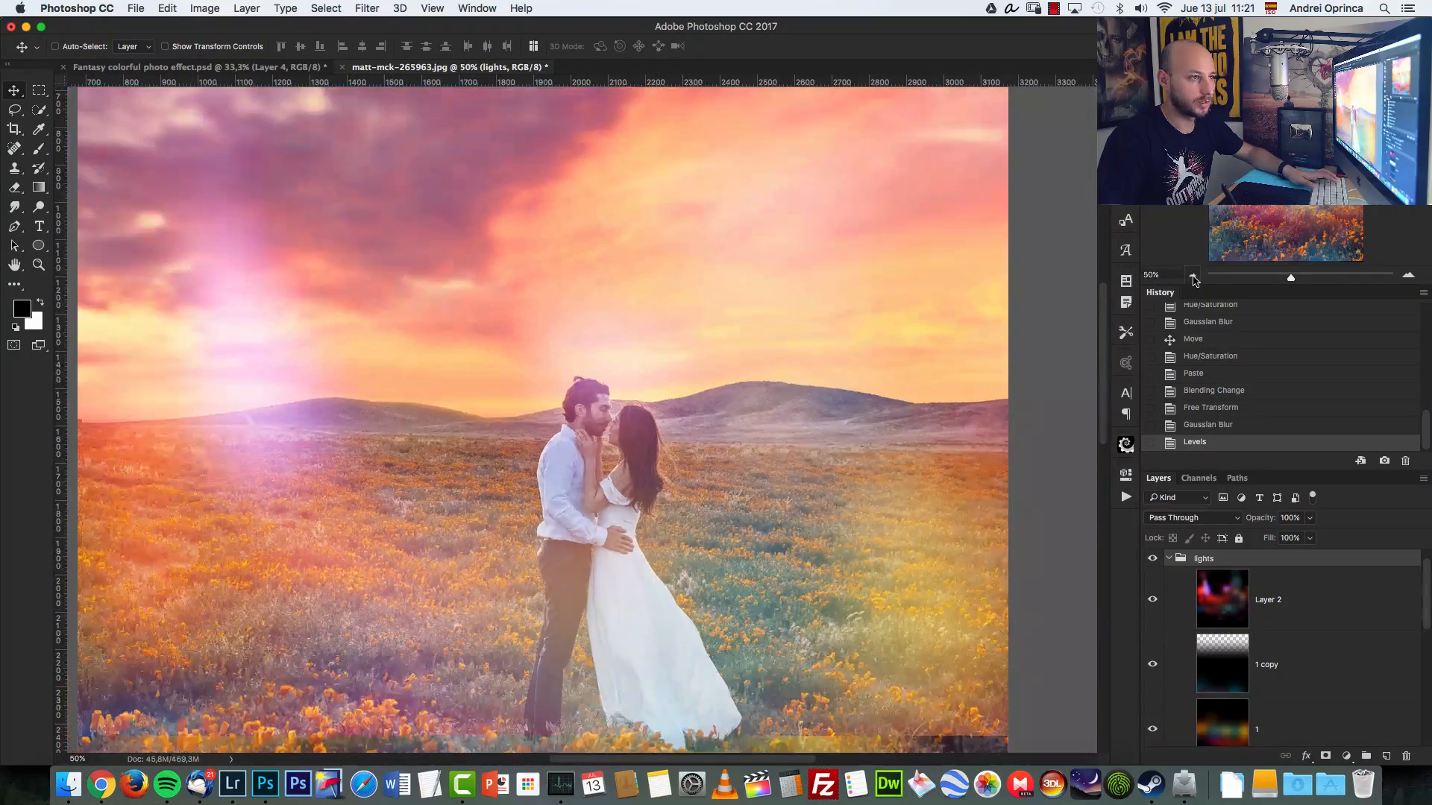
{"action": "left_click", "coordinate": [1193, 277]}
{"action": "left_click", "coordinate": [1193, 276]}
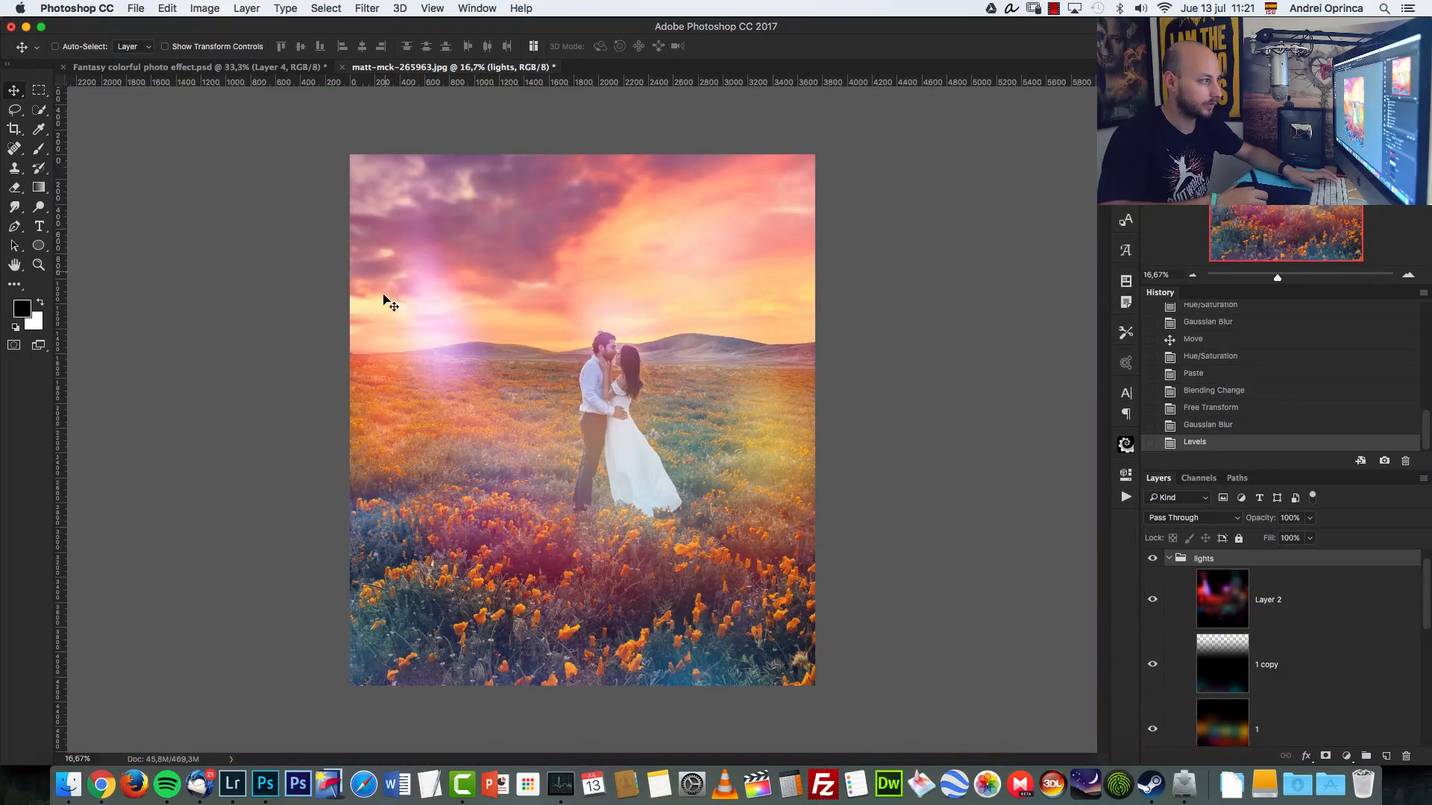
Add a white layer mask to the lights group and keep the group expanded to show its light layers.
{"action": "left_click", "coordinate": [1169, 559]}
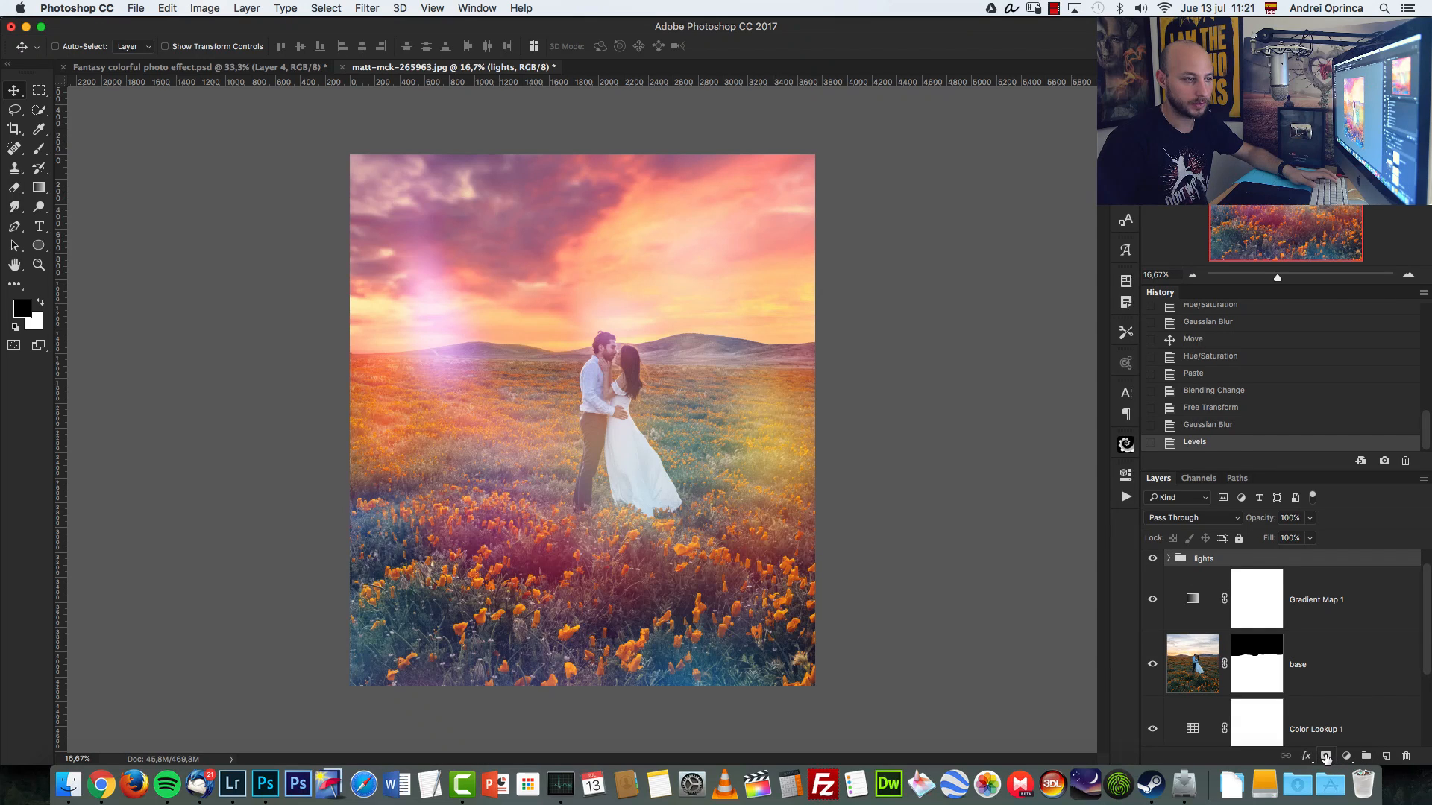
{"action": "left_click", "coordinate": [1325, 757]}
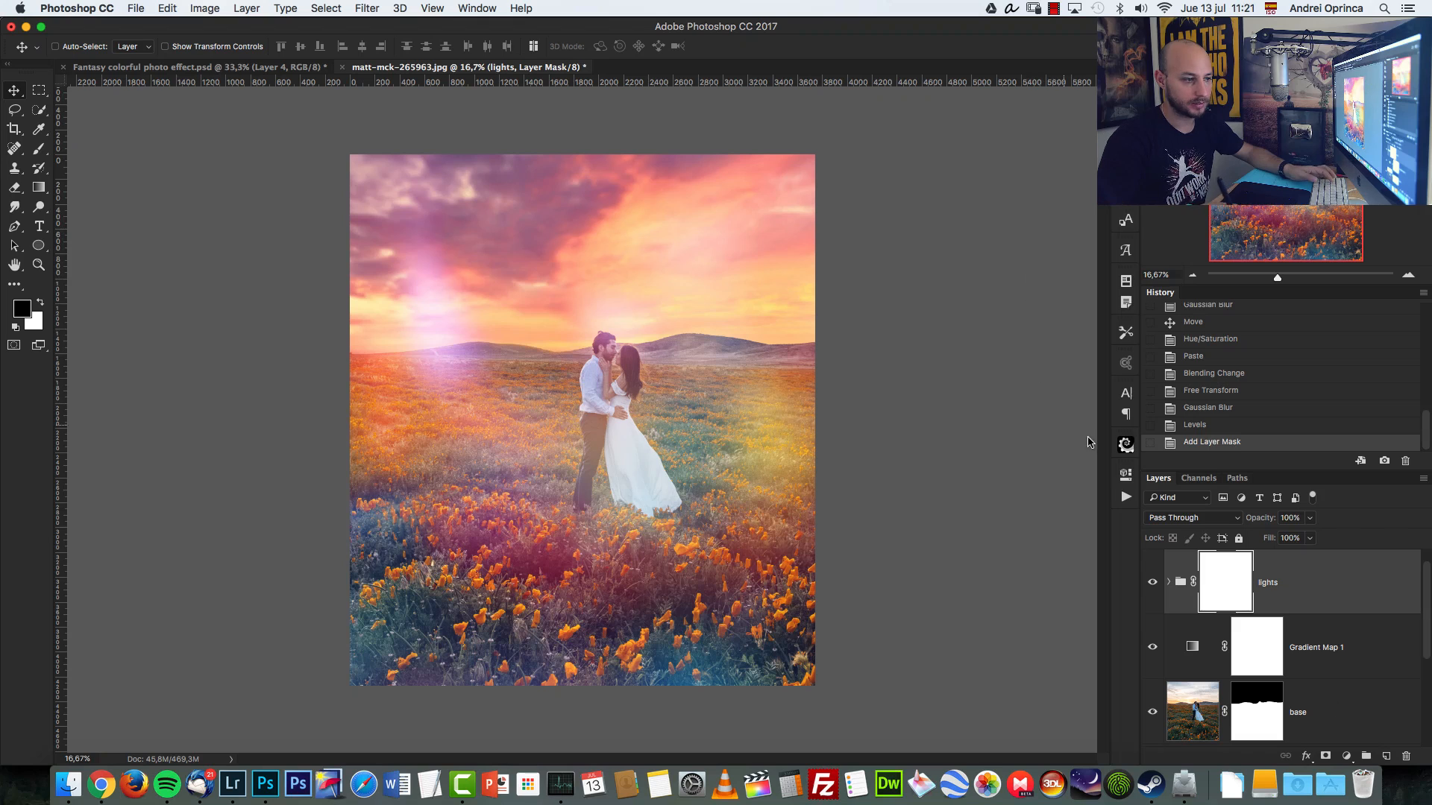
{"action": "left_click", "coordinate": [1169, 582]}
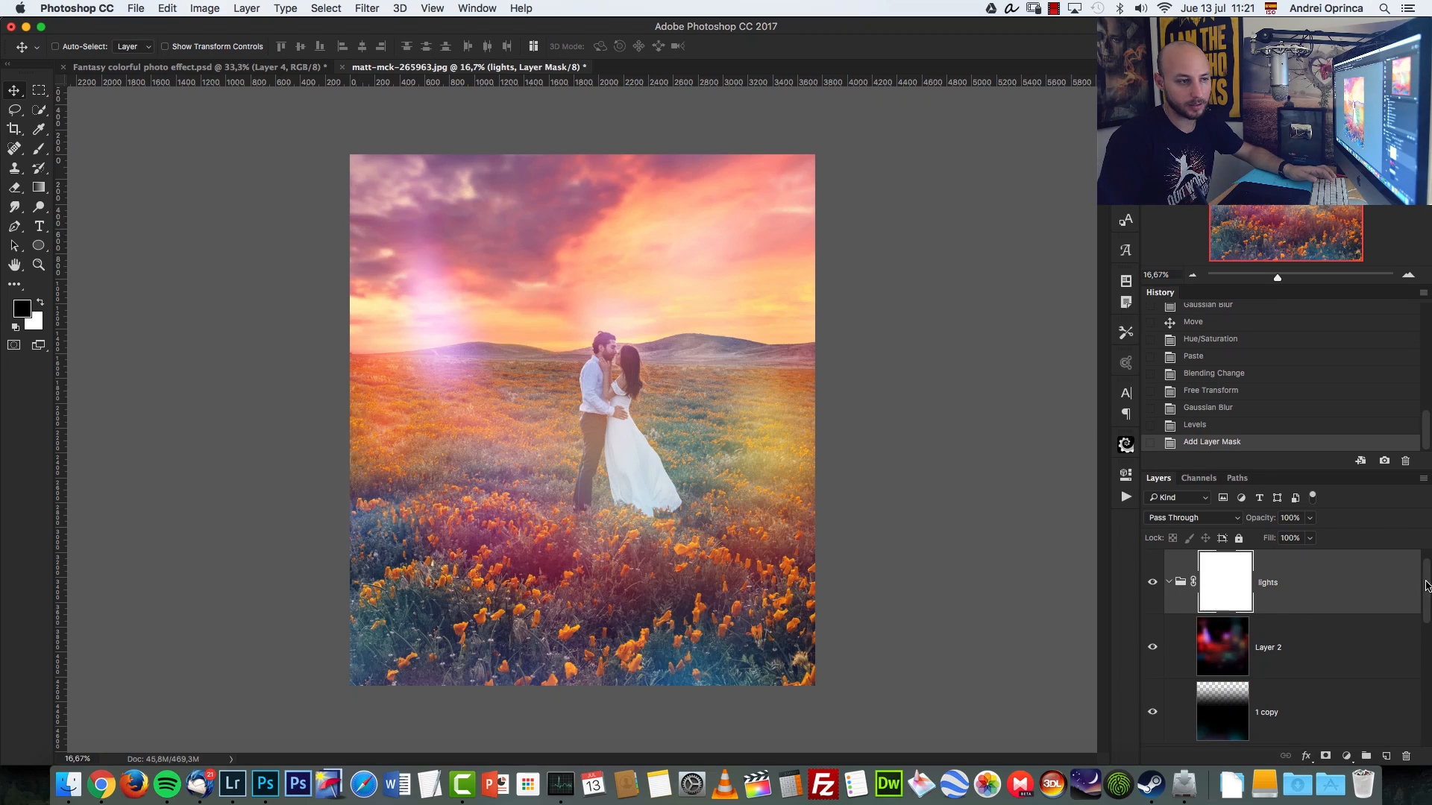
{"action": "left_click_drag", "start_coordinate": [1425, 586], "coordinate": [1427, 596]}
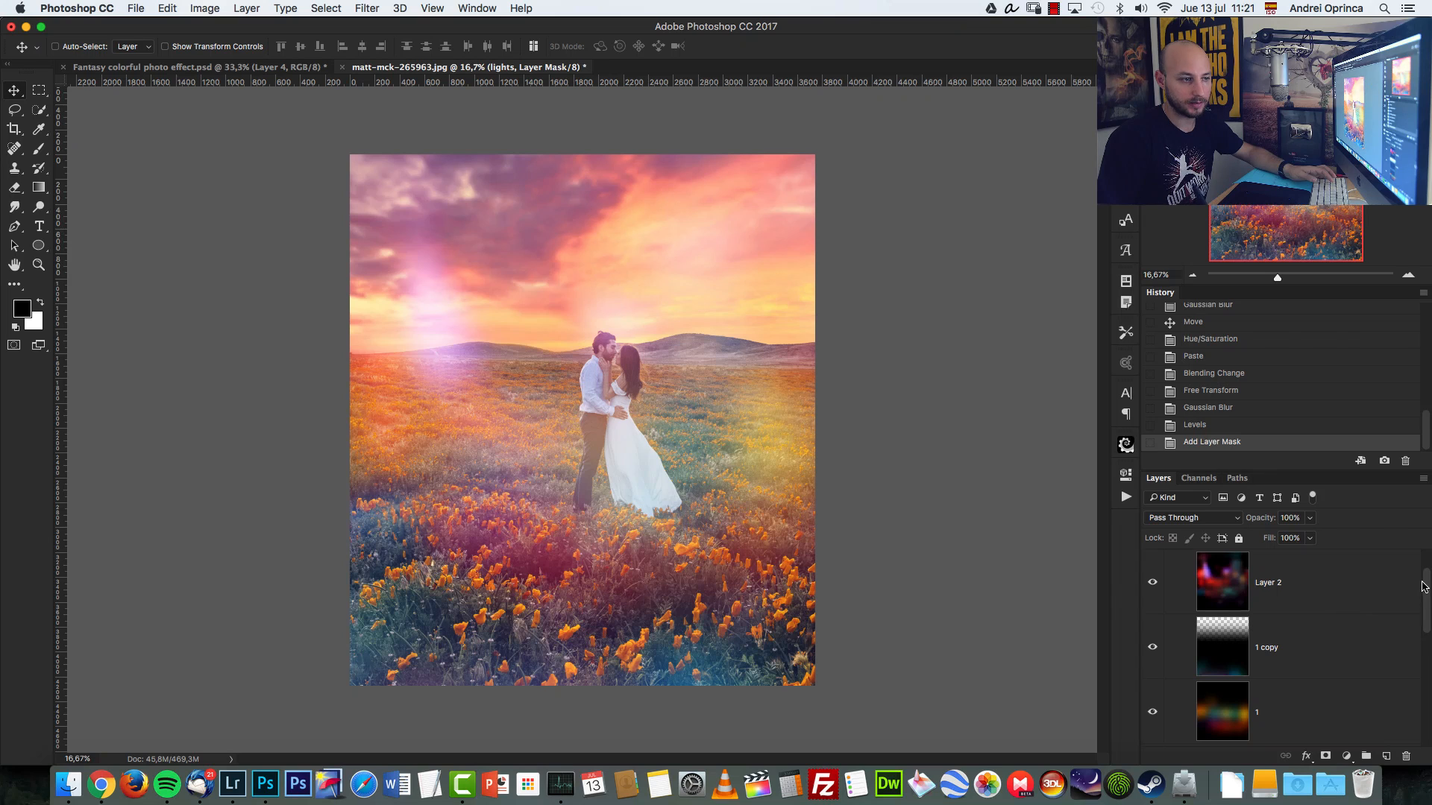
{"action": "left_click_drag", "start_coordinate": [1424, 587], "coordinate": [1422, 568]}
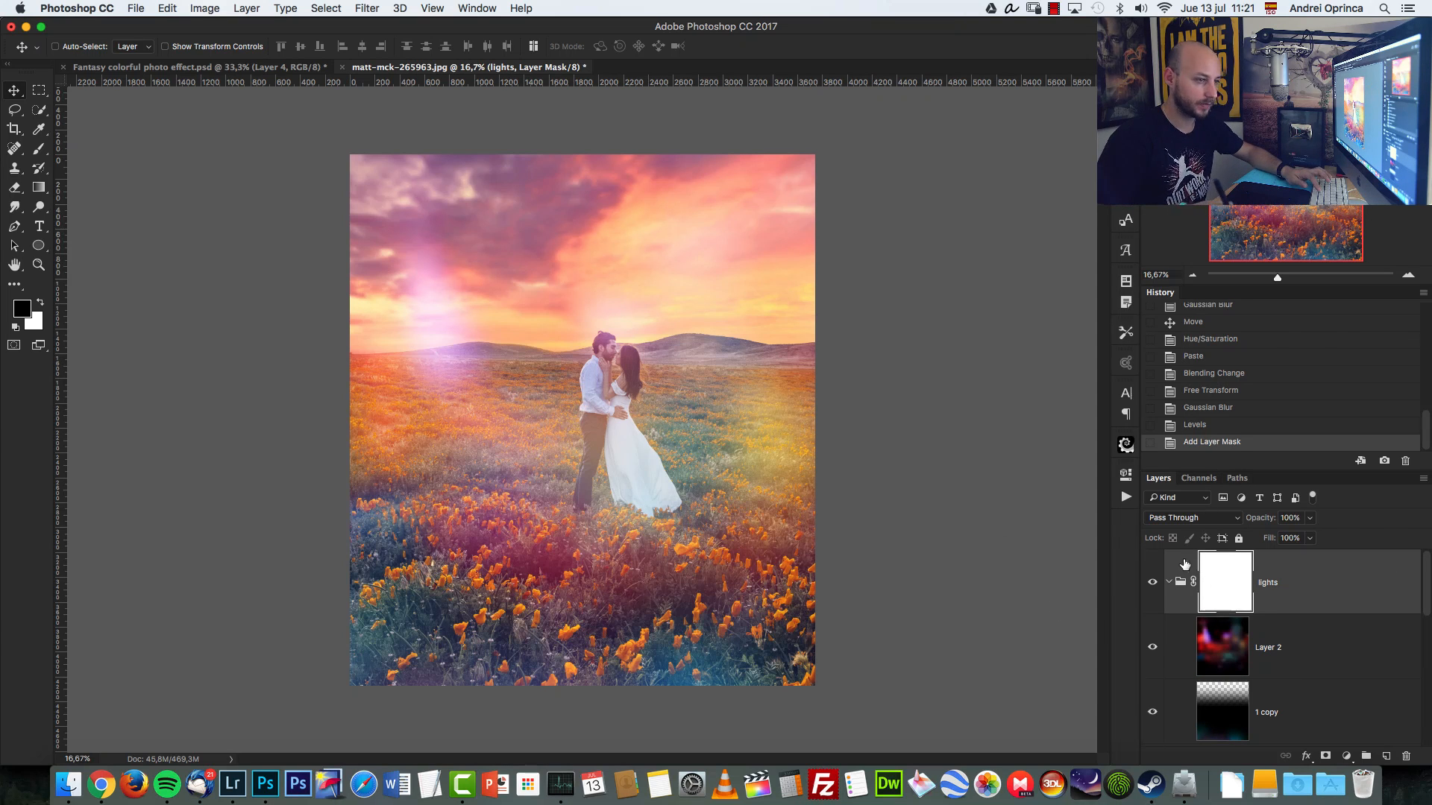
Paint black on the lights mask with a size 1000 brush at 30% opacity to fade the purple glow over the horizon.
{"action": "left_click", "coordinate": [39, 149]}
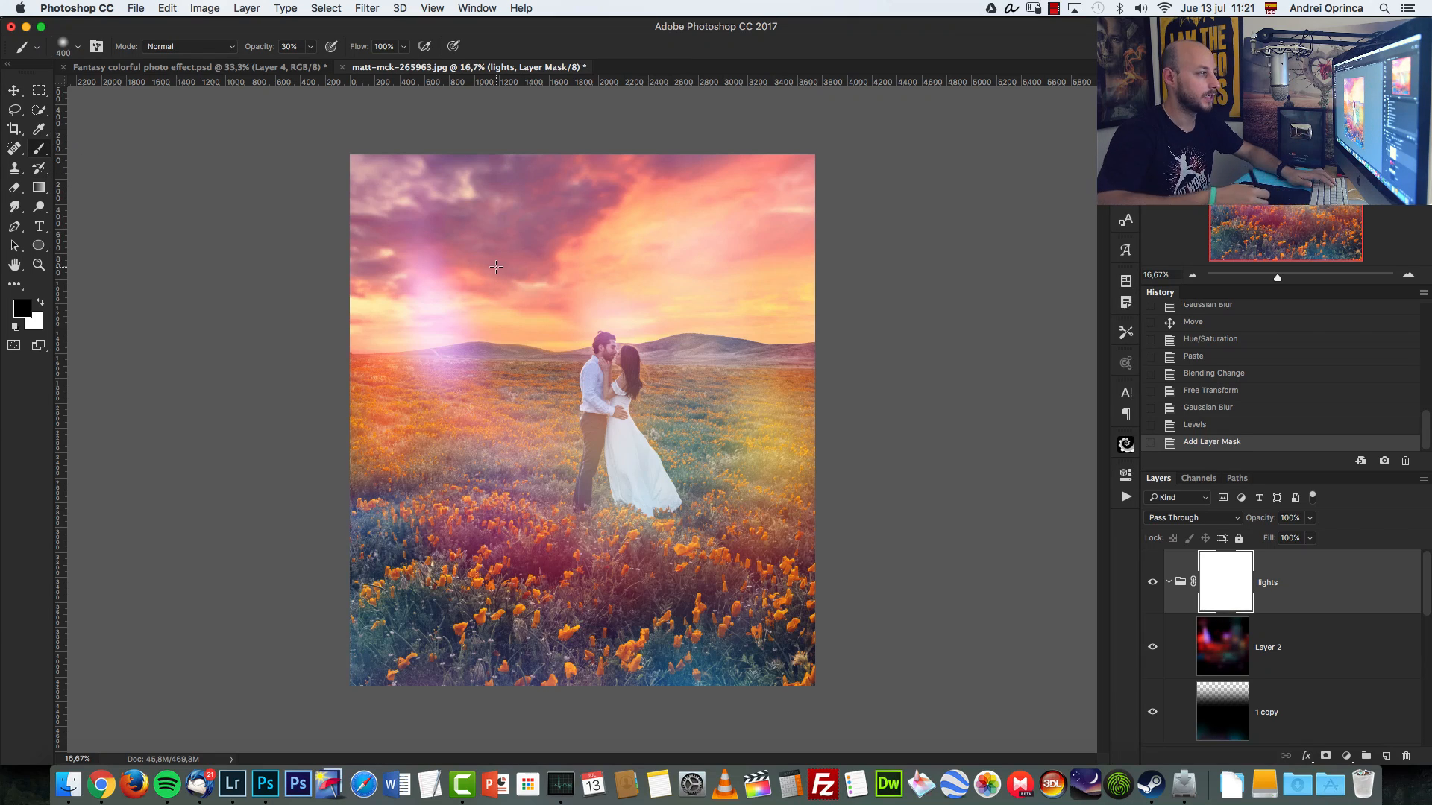
{"action": "right_click", "coordinate": [530, 295]}
{"action": "left_click", "coordinate": [1214, 584]}
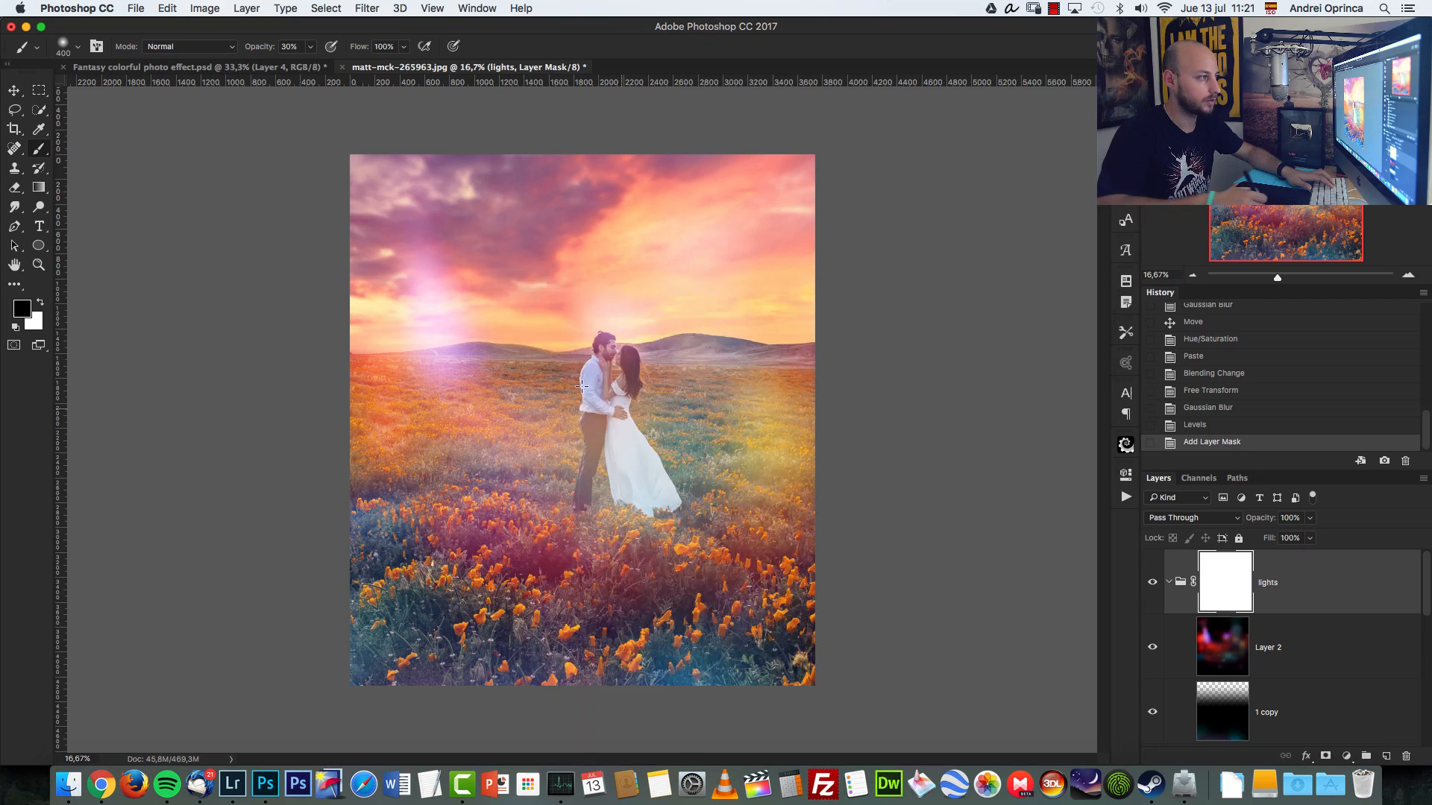
{"action": "key", "text": "bracketright"}
{"action": "key", "text": "bracketright"}
{"action": "key", "text": "bracketright"}
{"action": "key", "text": "bracketright"}
{"action": "left_click_drag", "start_coordinate": [427, 261], "coordinate": [442, 351]}
{"action": "left_click_drag", "start_coordinate": [445, 292], "coordinate": [442, 378]}
{"action": "mouse_move", "coordinate": [433, 328]}
{"action": "left_mouse_down"}
{"action": "mouse_move", "coordinate": [432, 276]}
{"action": "mouse_move", "coordinate": [455, 358]}
{"action": "left_mouse_up"}
{"action": "left_click_drag", "start_coordinate": [449, 296], "coordinate": [380, 352]}
{"action": "left_click_drag", "start_coordinate": [383, 354], "coordinate": [463, 362]}
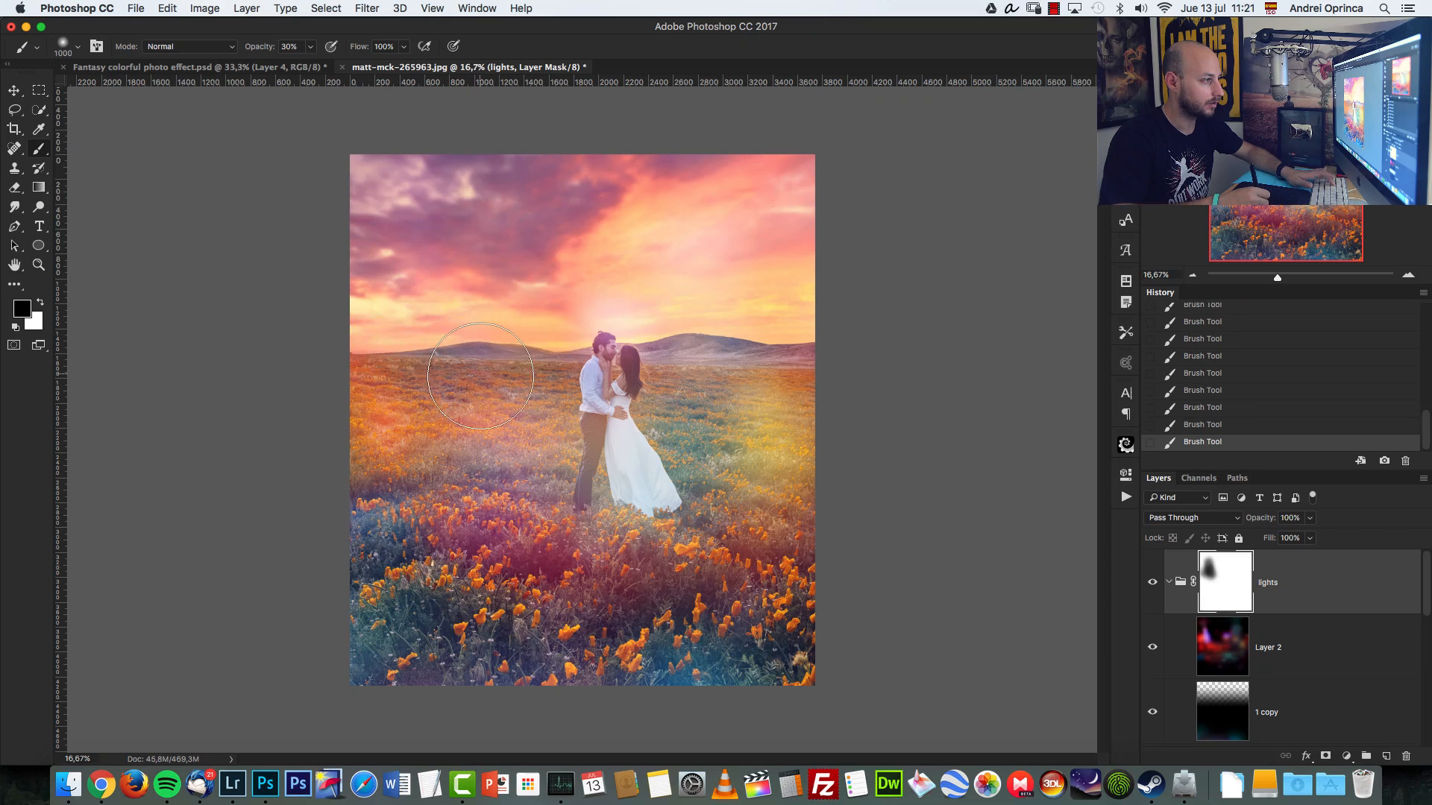
Reduce the brush to size 700 and mask the lights over the flowers at the couple's feet.
{"action": "key", "text": "bracketright"}
{"action": "key", "text": "bracketright"}
{"action": "key", "text": "bracketright"}
{"action": "key", "text": "bracketleft"}
{"action": "key", "text": "bracketleft"}
{"action": "key", "text": "bracketleft"}
{"action": "key", "text": "bracketleft"}
{"action": "key", "text": "bracketleft"}
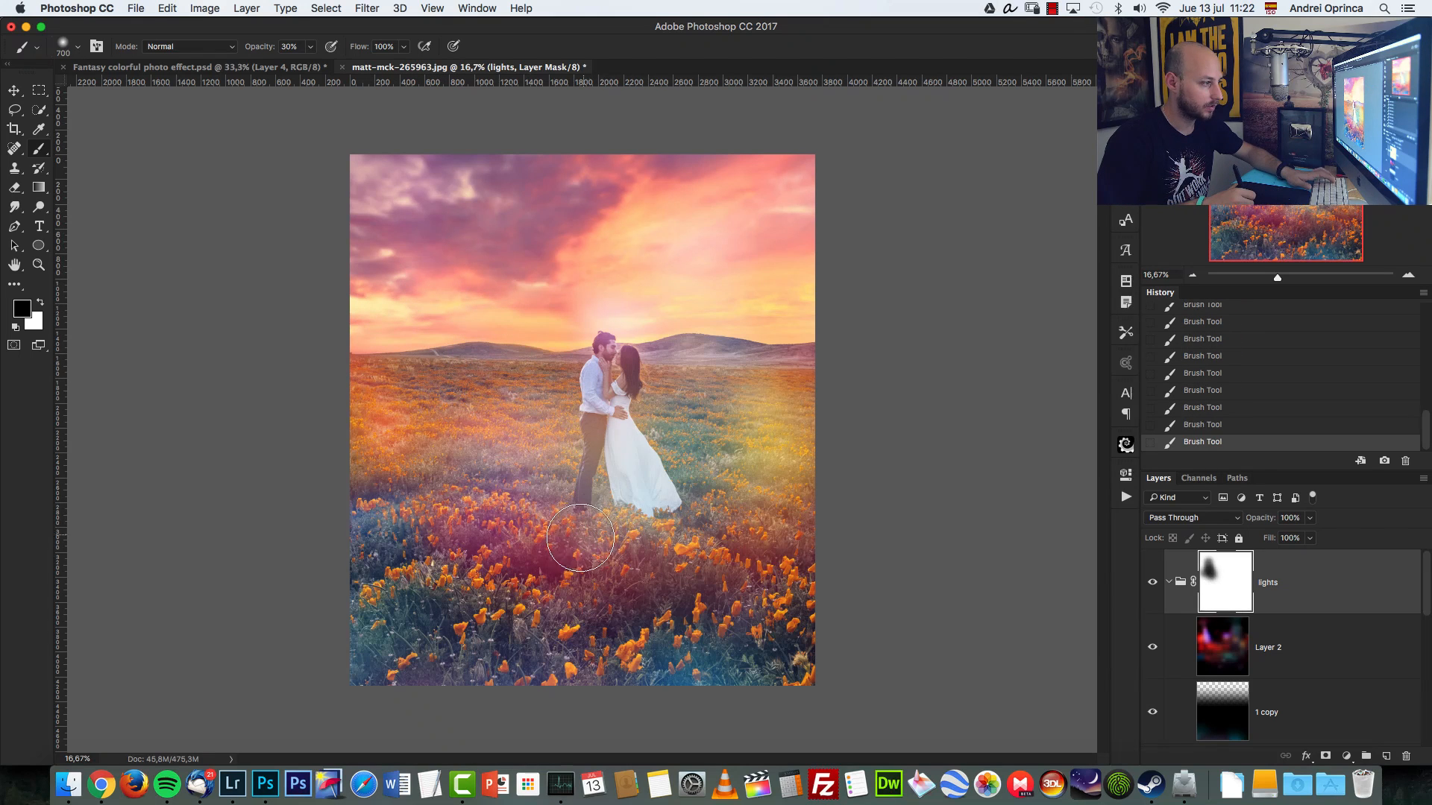
{"action": "mouse_move", "coordinate": [563, 512]}
{"action": "left_mouse_down"}
{"action": "mouse_move", "coordinate": [591, 532]}
{"action": "mouse_move", "coordinate": [628, 525]}
{"action": "left_mouse_up"}
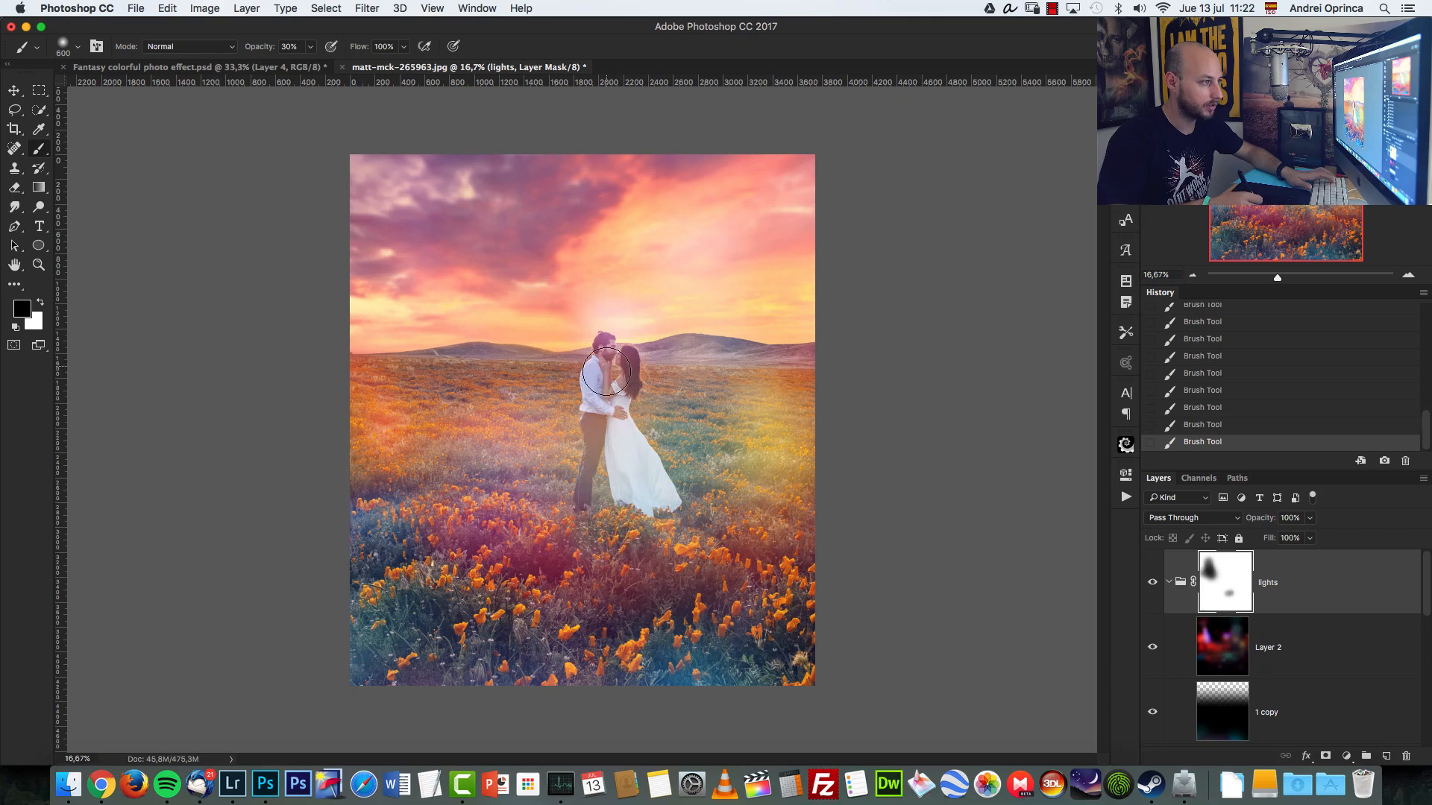
Mask the lights over the couple's faces and bodies with a size 300 brush at 20% opacity and 10% flow.
{"action": "key", "text": "bracketleft"}
{"action": "key", "text": "bracketleft"}
{"action": "key", "text": "bracketleft"}
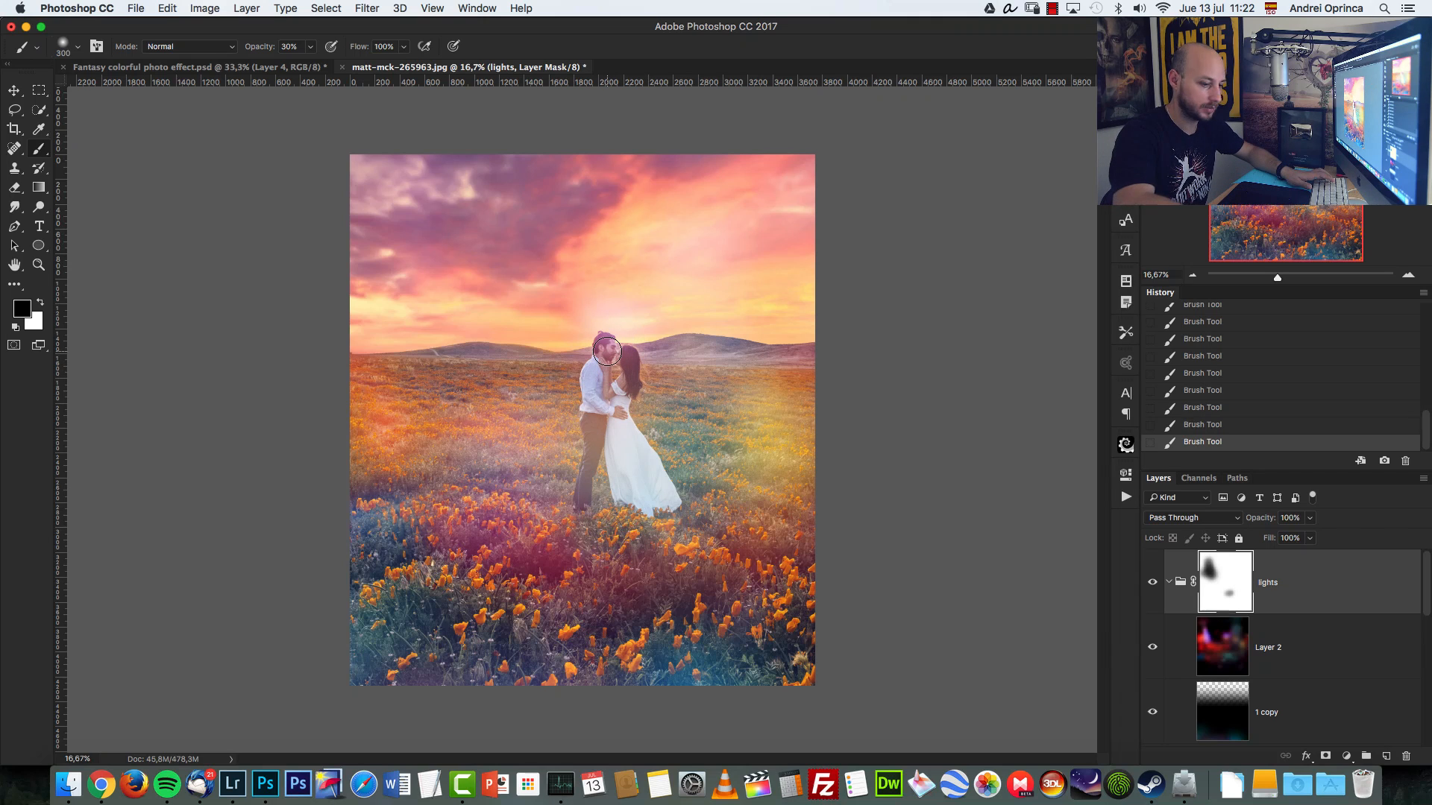
{"action": "key", "text": "2"}
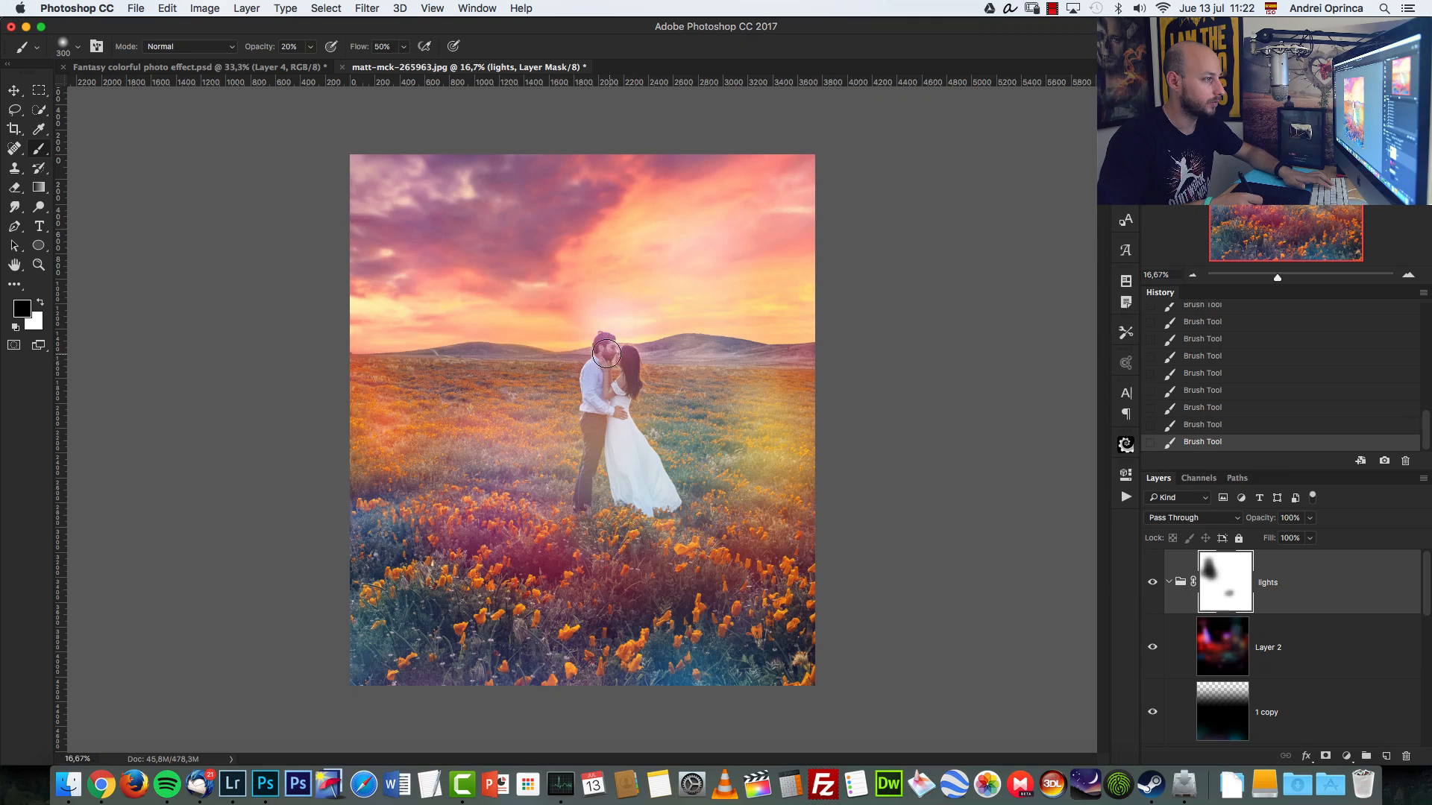
{"action": "mouse_move", "coordinate": [605, 346]}
{"action": "left_mouse_down"}
{"action": "mouse_move", "coordinate": [624, 412]}
{"action": "mouse_move", "coordinate": [594, 366]}
{"action": "mouse_move", "coordinate": [590, 488]}
{"action": "mouse_move", "coordinate": [619, 394]}
{"action": "mouse_move", "coordinate": [628, 442]}
{"action": "mouse_move", "coordinate": [609, 340]}
{"action": "mouse_move", "coordinate": [589, 471]}
{"action": "mouse_move", "coordinate": [631, 386]}
{"action": "mouse_move", "coordinate": [636, 462]}
{"action": "mouse_move", "coordinate": [621, 483]}
{"action": "mouse_move", "coordinate": [595, 446]}
{"action": "mouse_move", "coordinate": [608, 387]}
{"action": "left_mouse_up"}
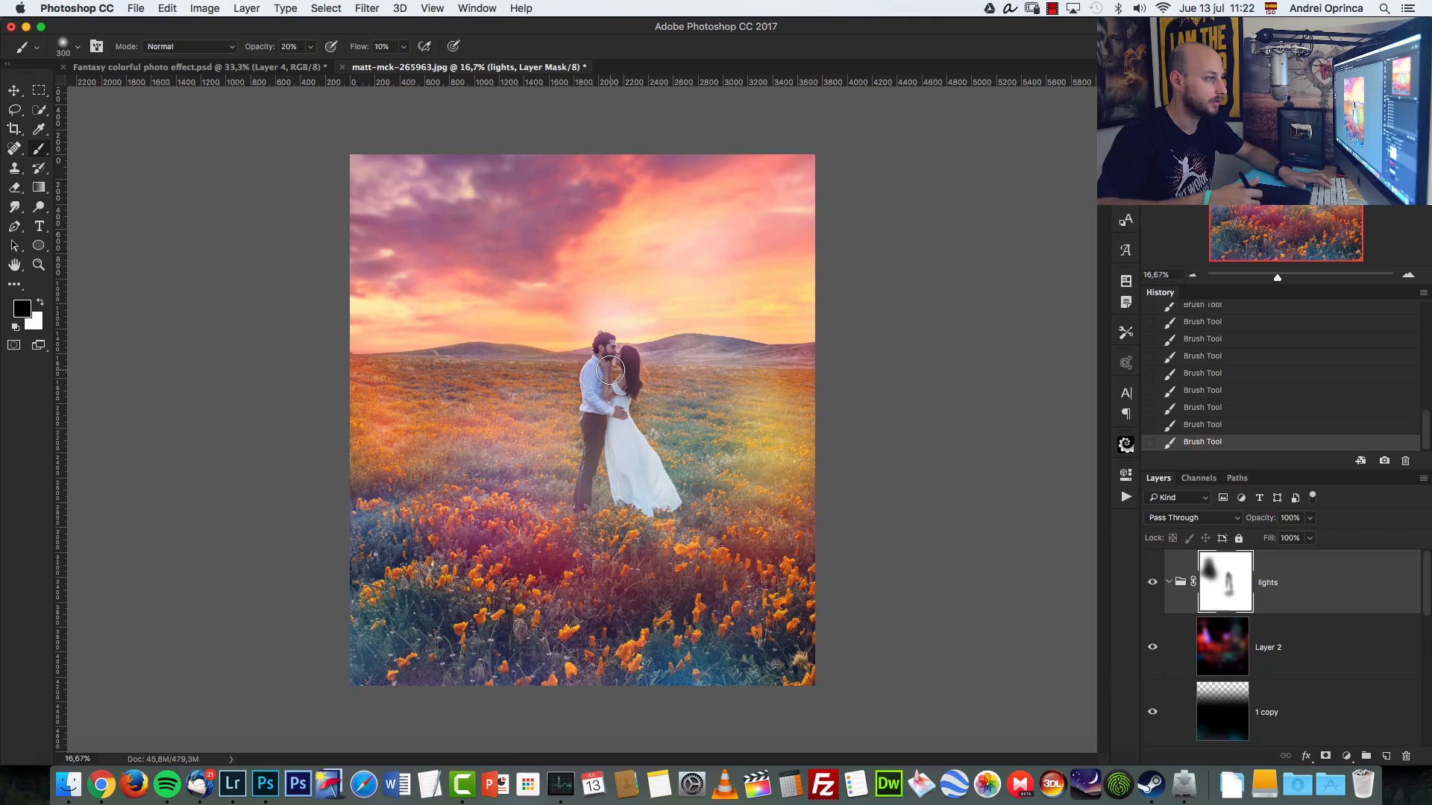
Compare the image with the lights group's mask off and on, and paint white on the mask over the couple to restore some light.
{"action": "key", "text": "x"}
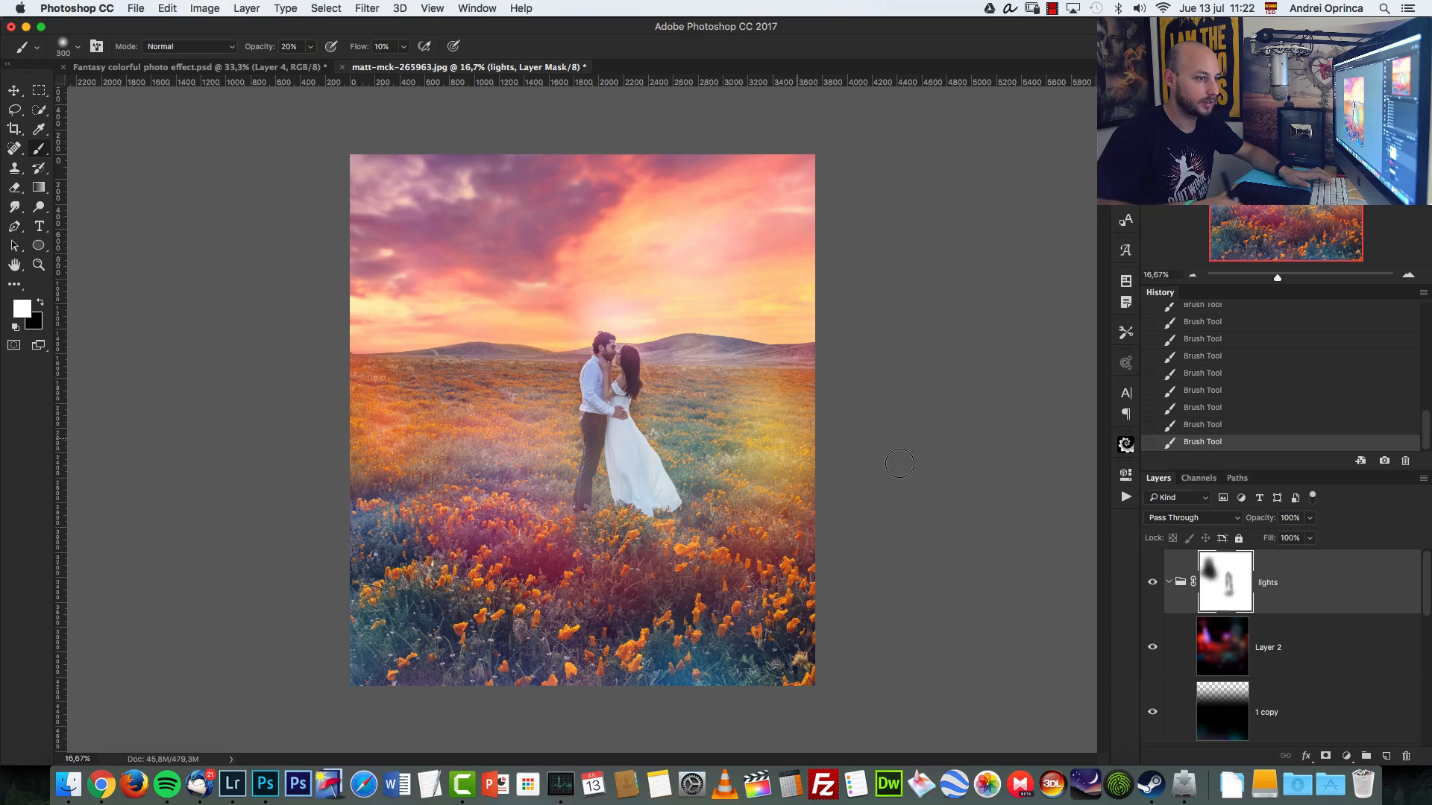
{"action": "left_click", "coordinate": [1229, 573], "text": "shift"}
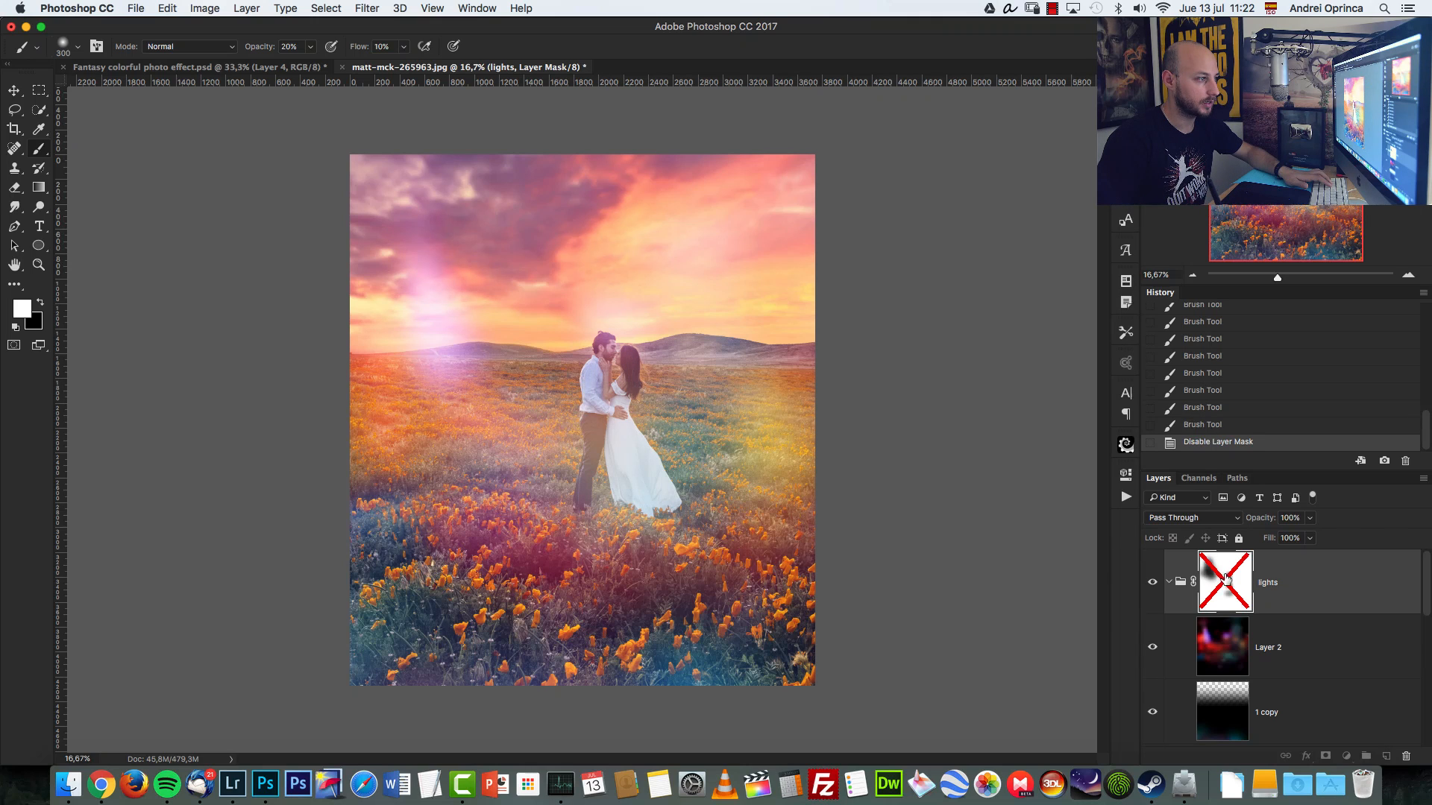
{"action": "left_click", "coordinate": [1223, 578], "text": "shift"}
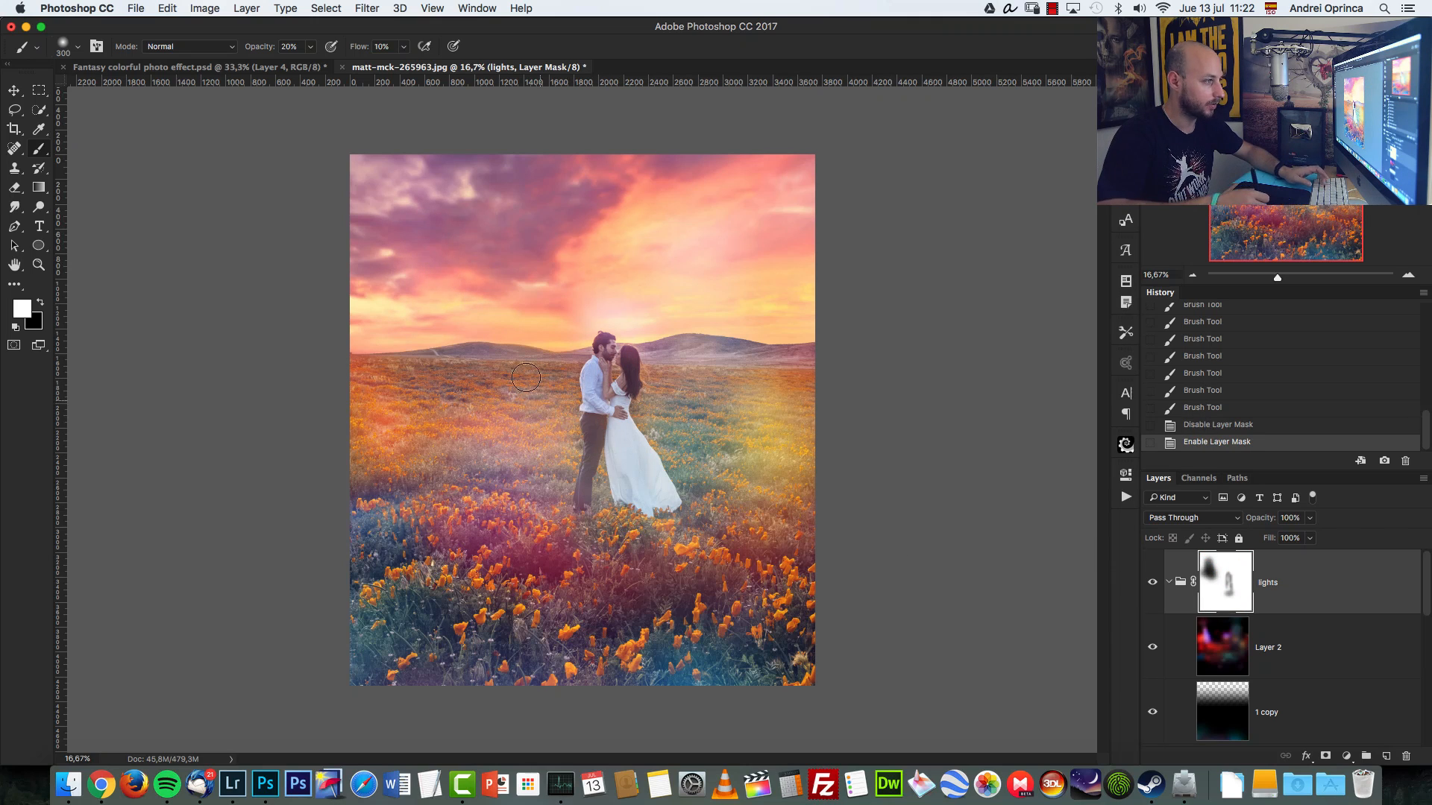
{"action": "left_click_drag", "start_coordinate": [602, 416], "coordinate": [602, 460]}
{"action": "left_click", "coordinate": [603, 459]}
{"action": "left_click", "coordinate": [602, 437]}
{"action": "left_click", "coordinate": [601, 404]}
{"action": "left_click", "coordinate": [608, 377]}
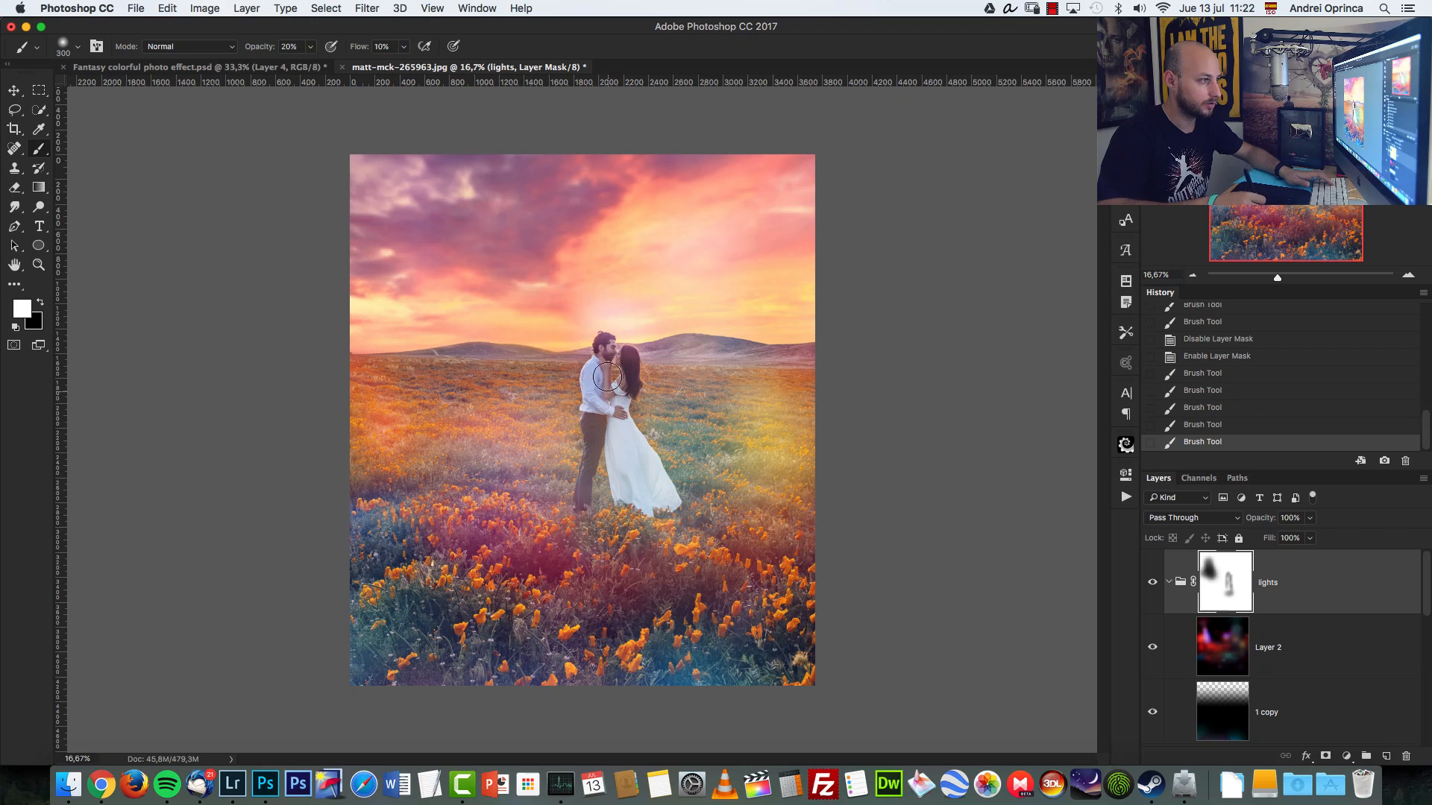
{"action": "left_click", "coordinate": [609, 360]}
{"action": "left_click", "coordinate": [608, 344]}
{"action": "left_click", "coordinate": [607, 334]}
{"action": "left_click", "coordinate": [599, 390]}
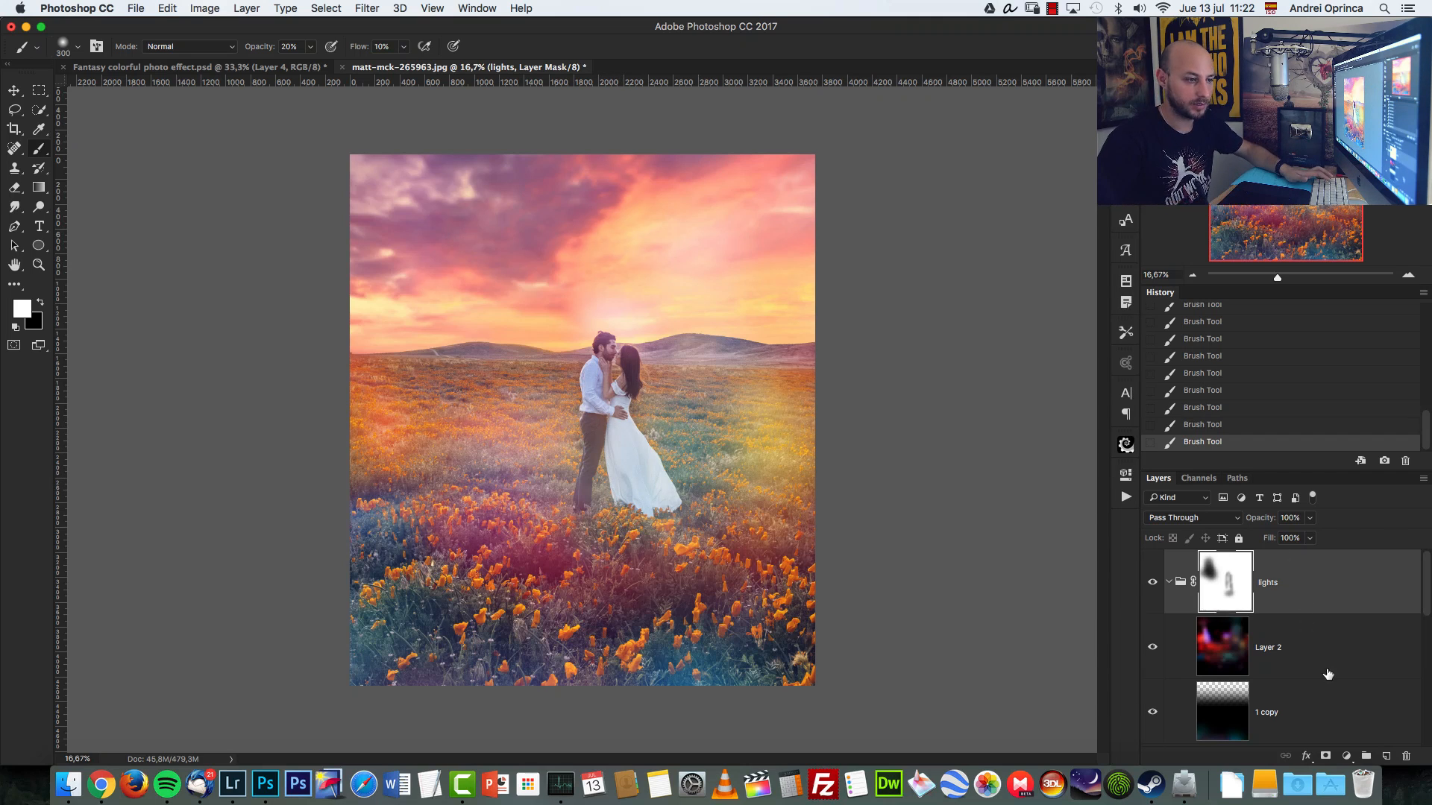
Add a Color Lookup adjustment layer using the Cobalt-Carmine abstract profile.
{"action": "left_click", "coordinate": [1346, 753]}
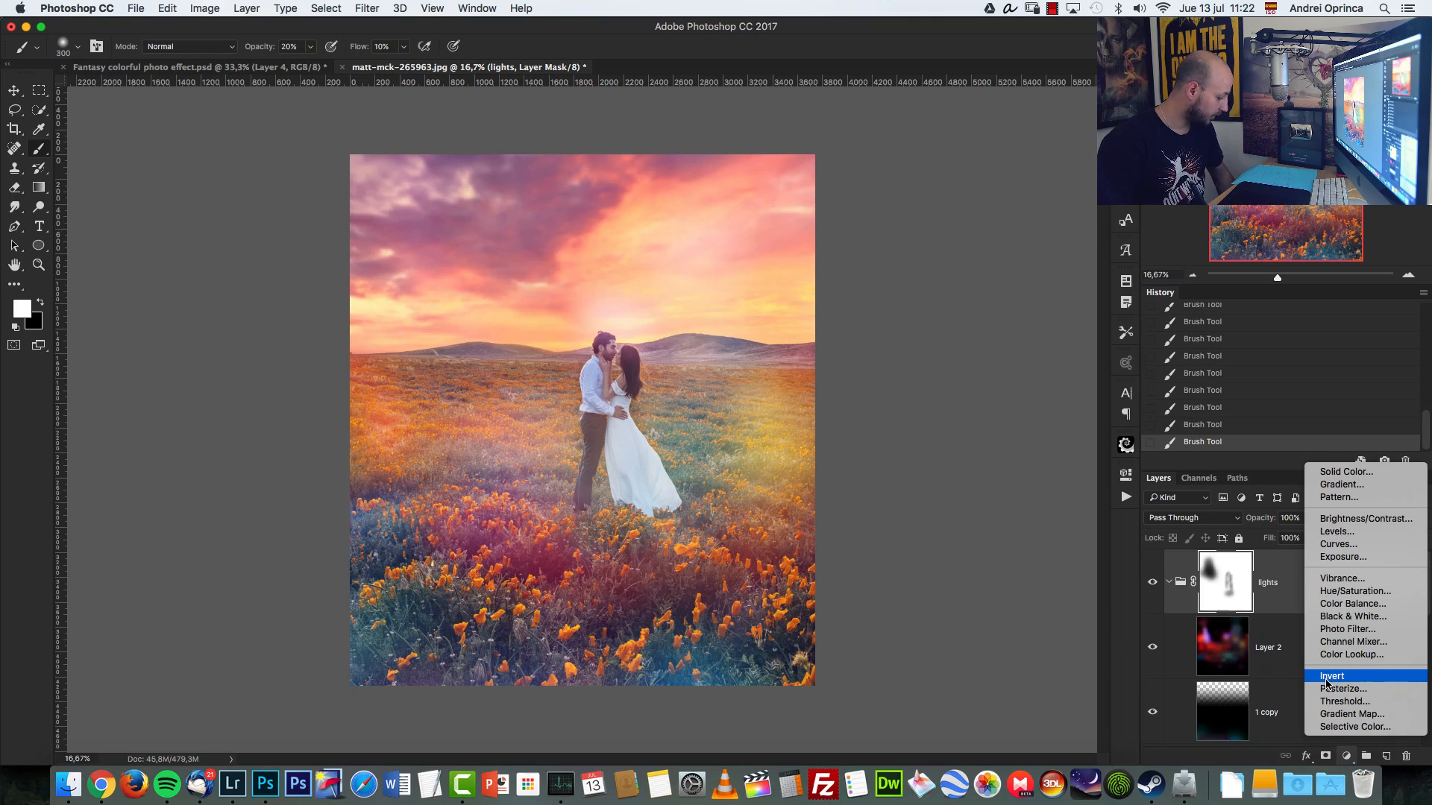
{"action": "left_click", "coordinate": [1351, 654]}
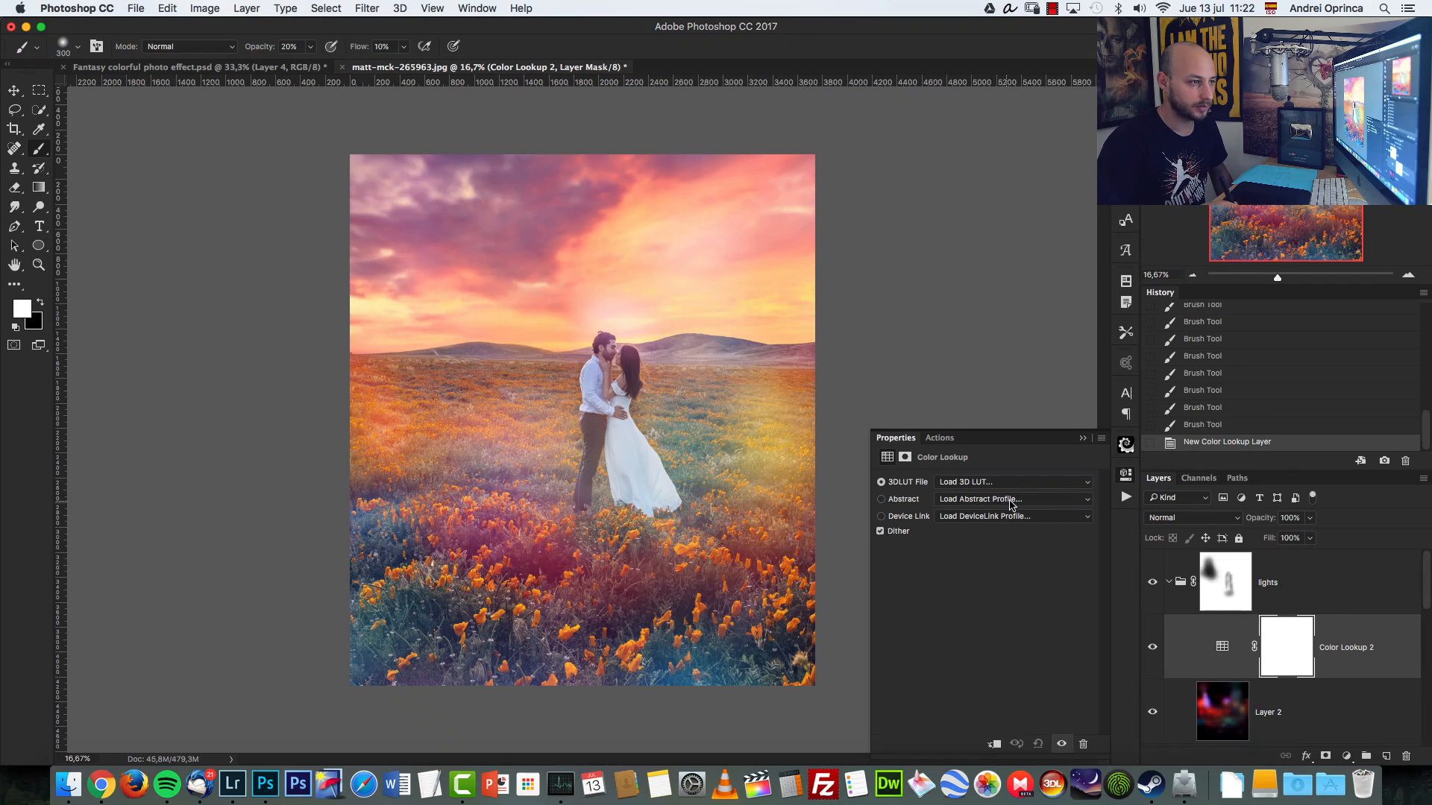
{"action": "left_click", "coordinate": [1011, 504]}
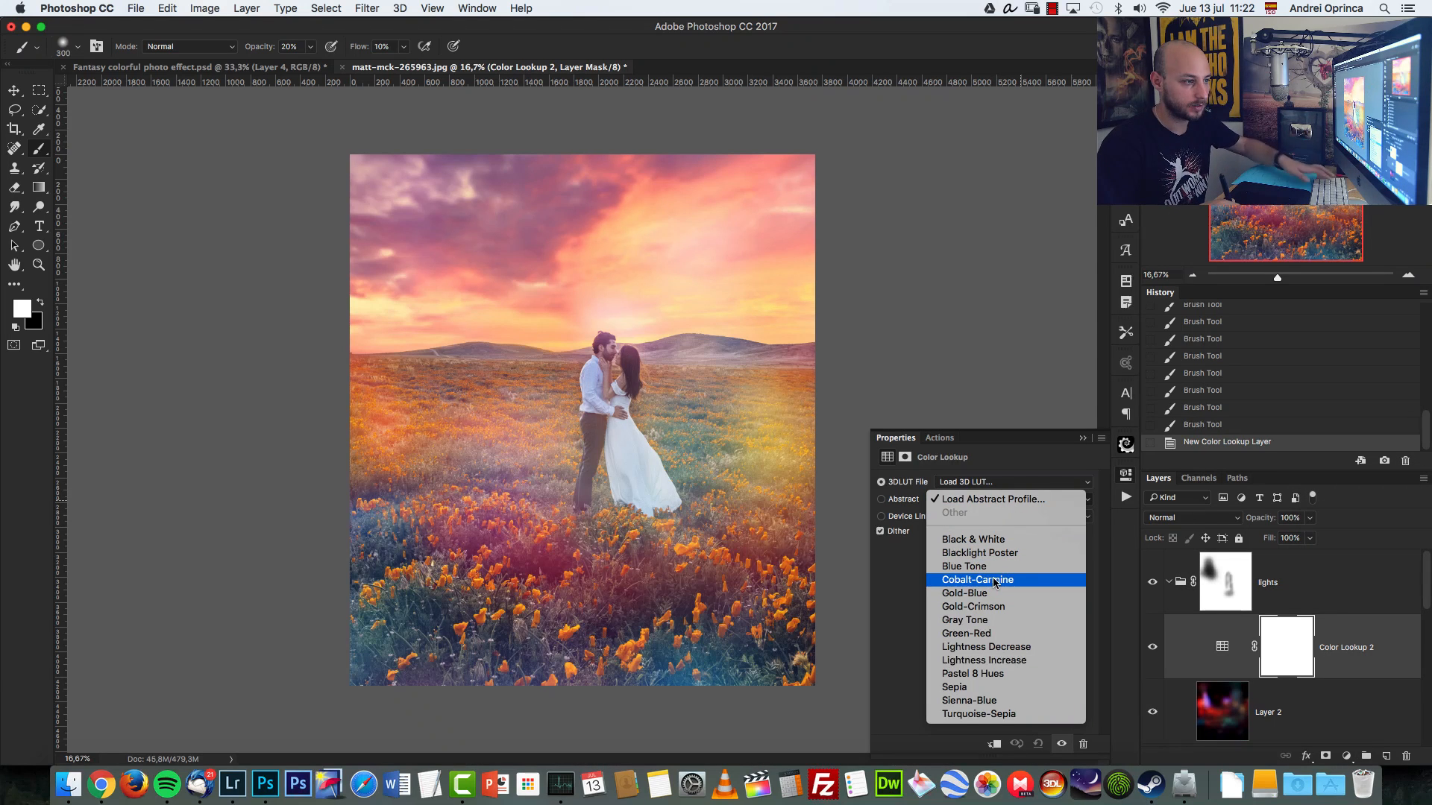
{"action": "left_click", "coordinate": [1018, 582]}
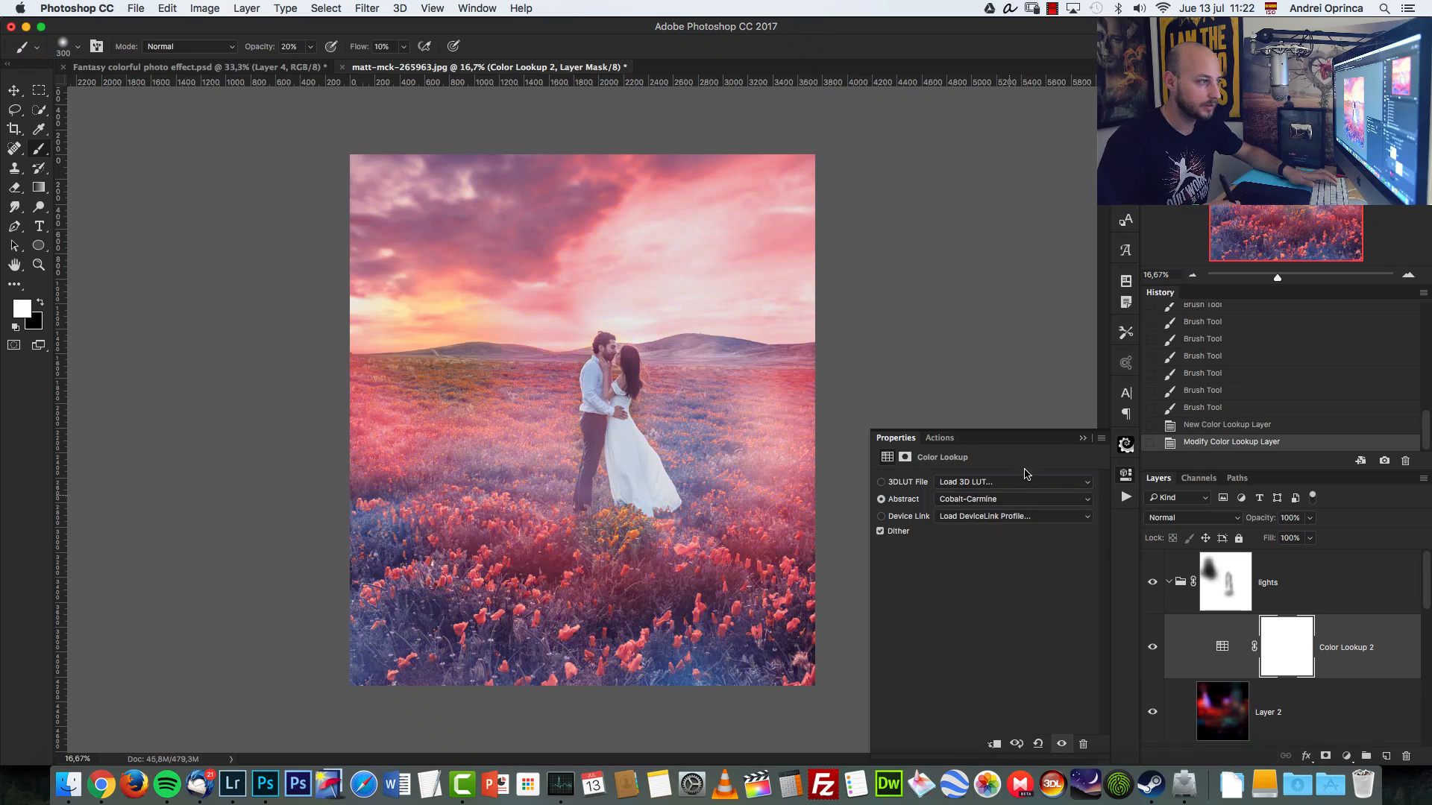
{"action": "left_click", "coordinate": [1083, 439]}
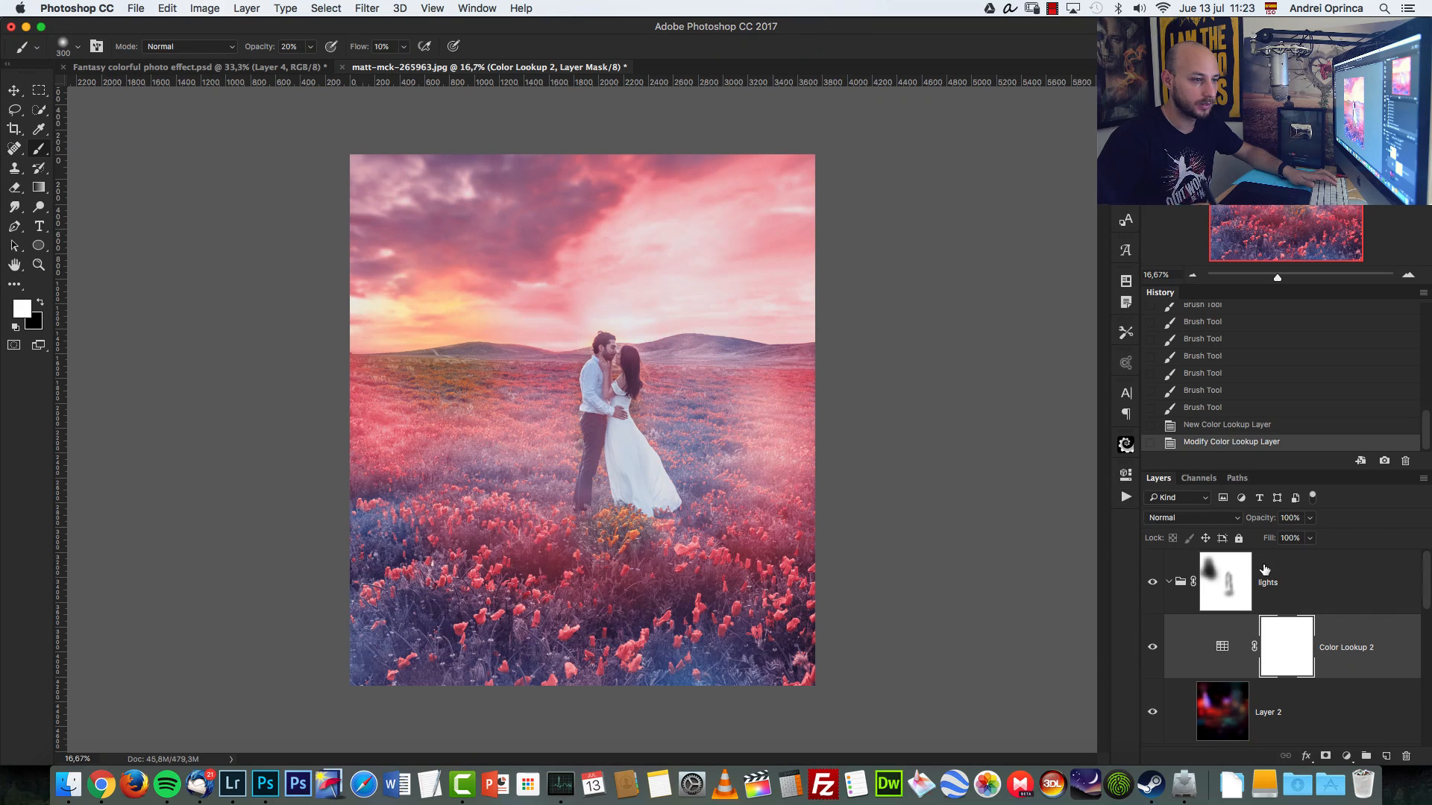
Restrict the Color Lookup layer to darker tones by splitting its Blend If This Layer highlight value to 91 / 177.
{"action": "double_click", "coordinate": [1390, 635]}
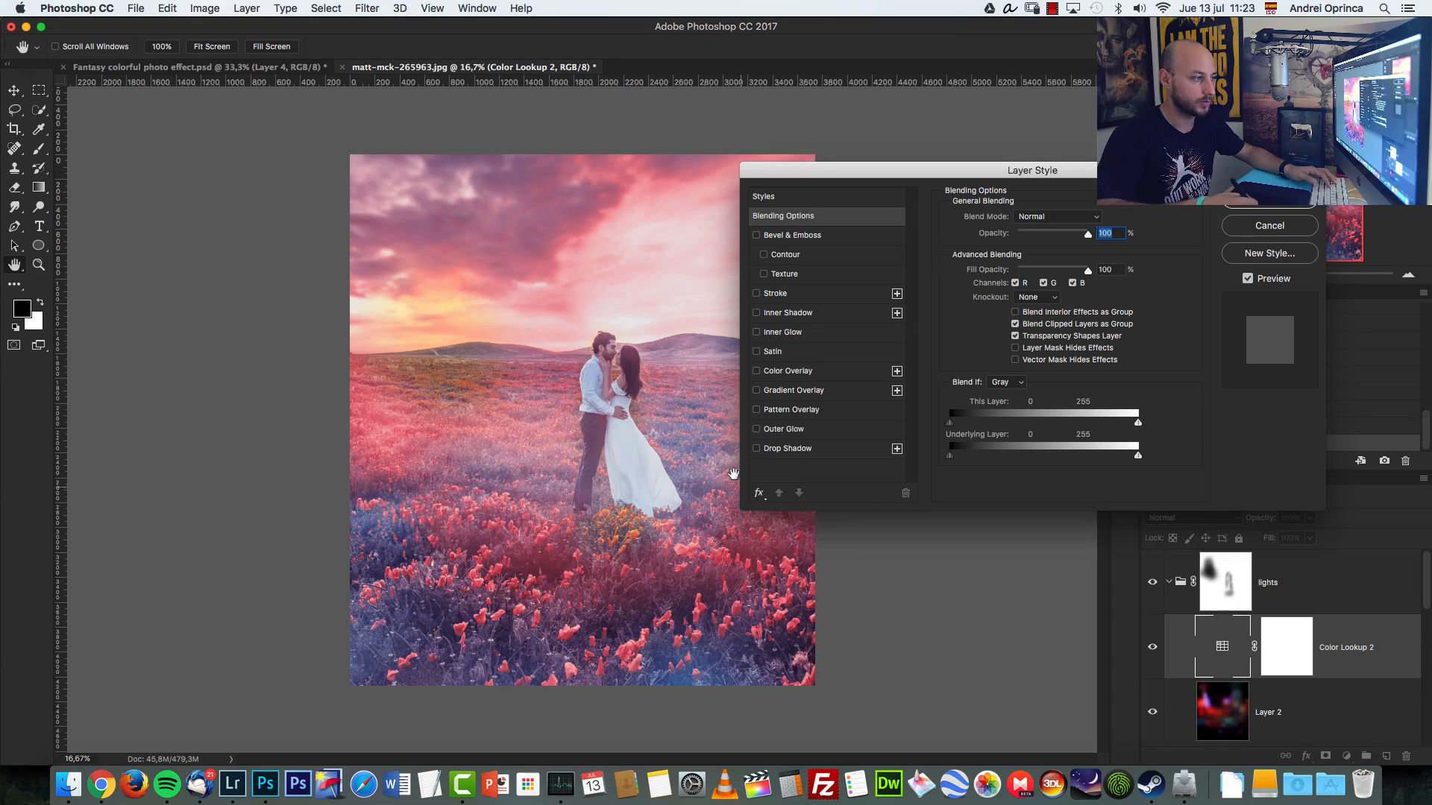
{"action": "left_click_drag", "start_coordinate": [1051, 196], "coordinate": [956, 279]}
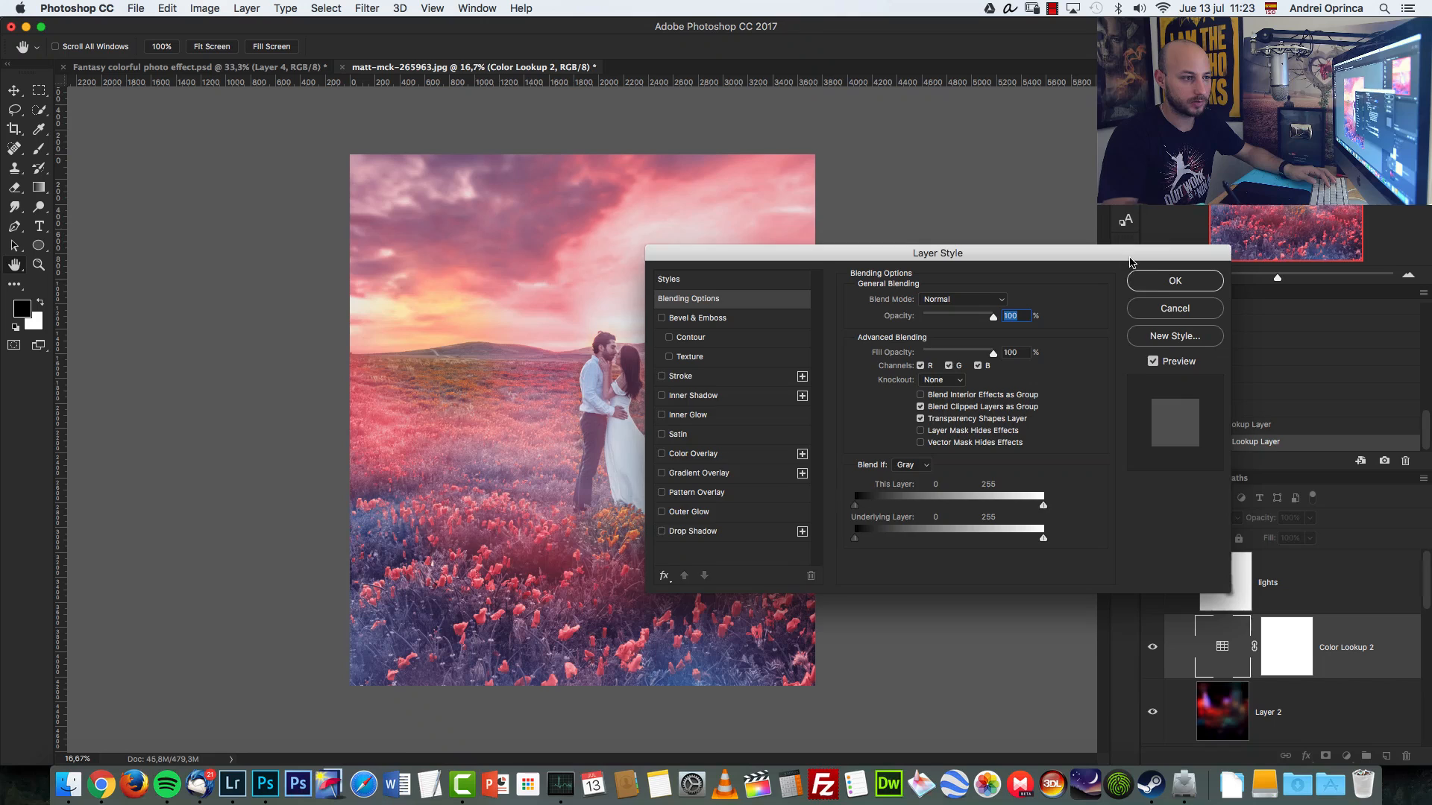
{"action": "left_click_drag", "start_coordinate": [1127, 255], "coordinate": [1158, 132]}
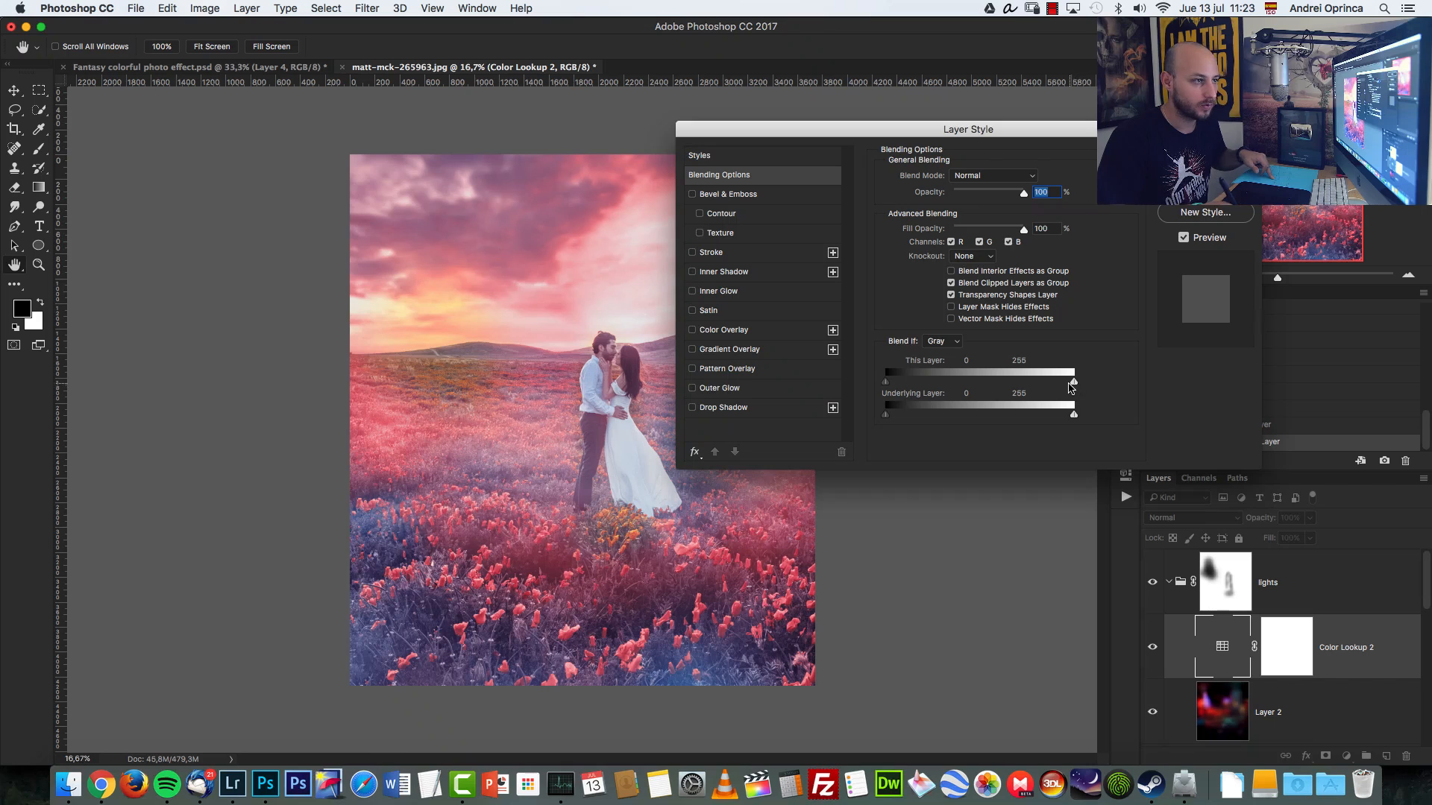
{"action": "left_click_drag", "start_coordinate": [1072, 387], "coordinate": [1051, 388]}
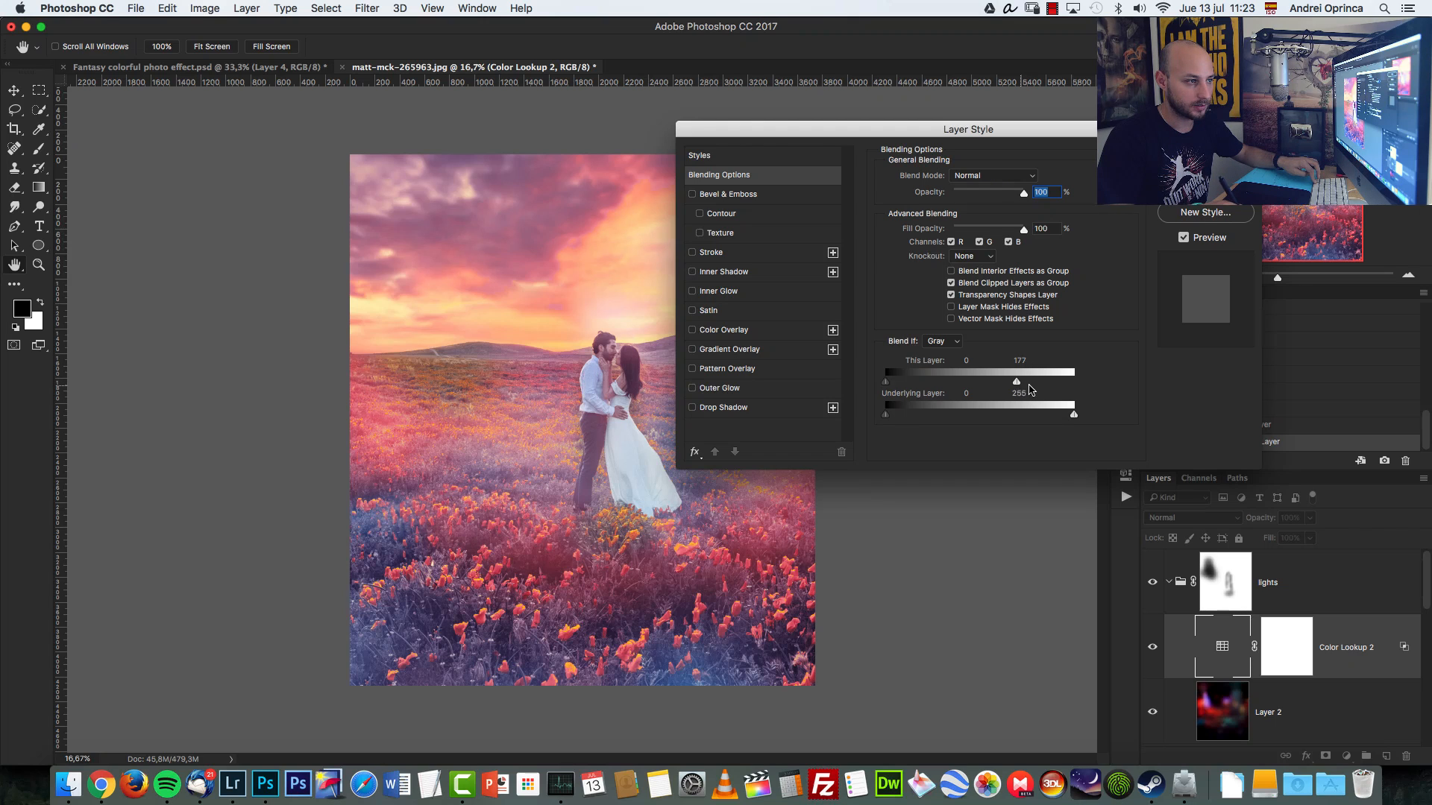
{"action": "mouse_move", "coordinate": [1037, 386]}
{"action": "left_mouse_down"}
{"action": "mouse_move", "coordinate": [1067, 385]}
{"action": "mouse_move", "coordinate": [1027, 390]}
{"action": "left_mouse_up"}
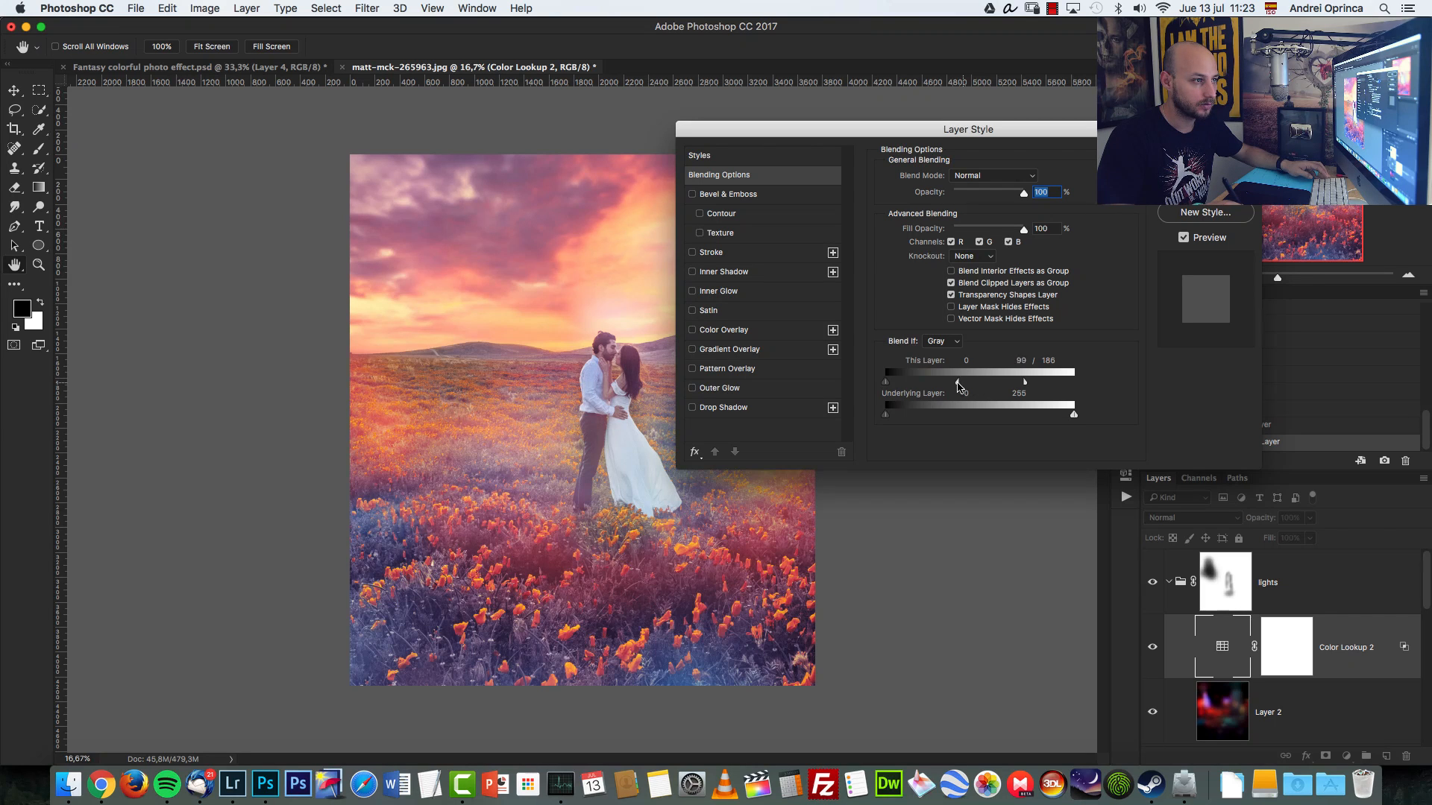
{"action": "left_click_drag", "start_coordinate": [958, 386], "coordinate": [934, 388]}
{"action": "left_click_drag", "start_coordinate": [1025, 383], "coordinate": [1017, 384]}
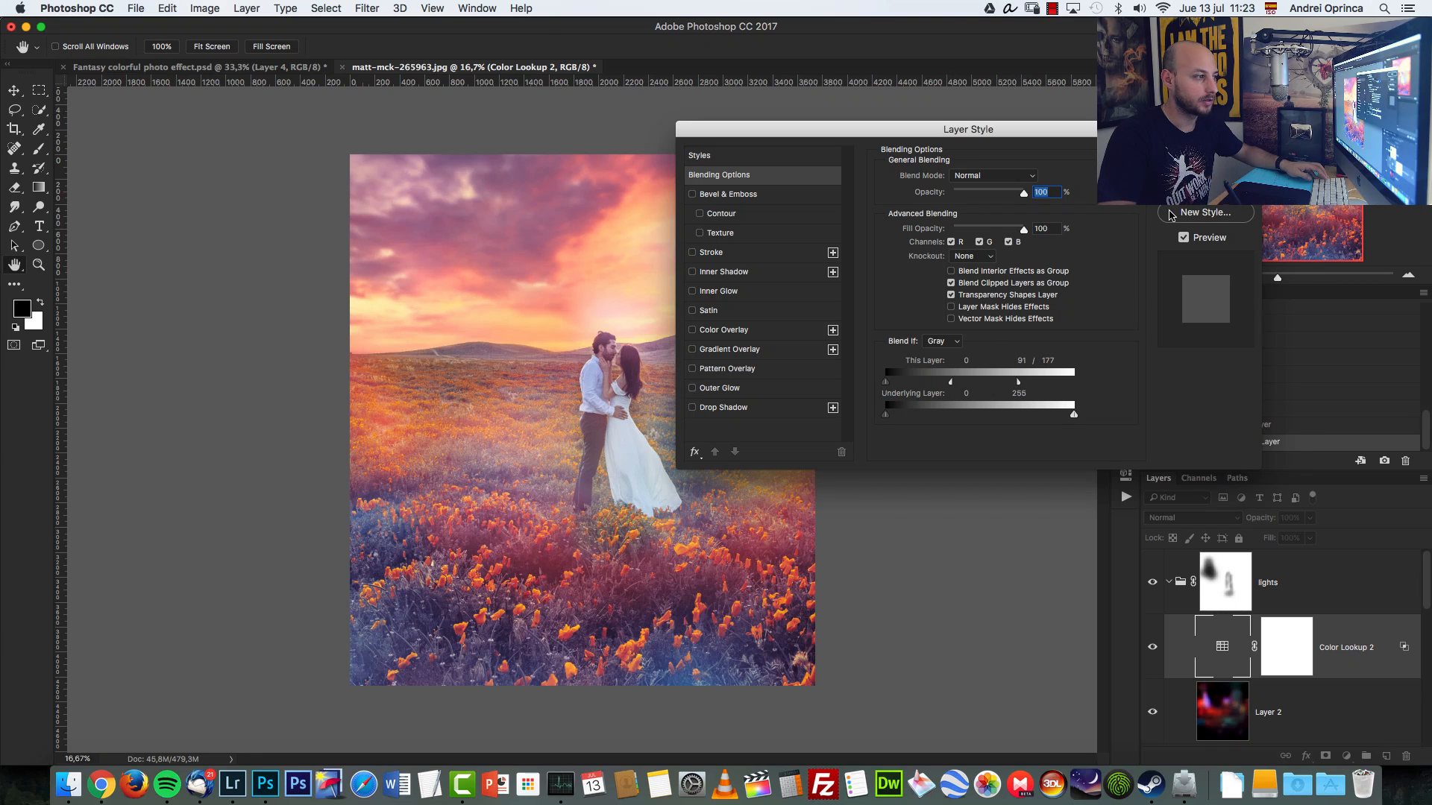
{"action": "key", "text": "Return"}
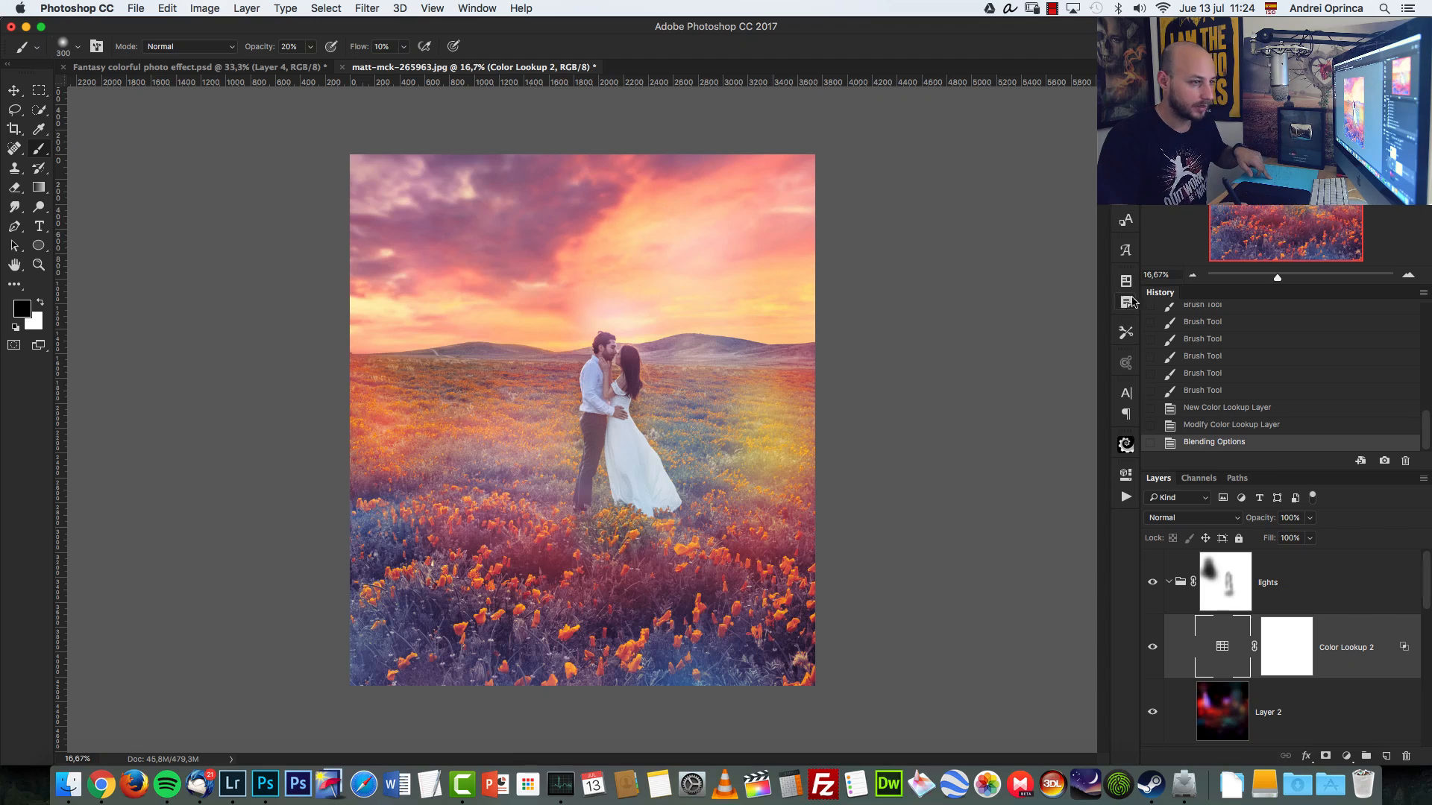
Compare the image with and without the Color Lookup layer, and move that layer above the lights group.
{"action": "left_click", "coordinate": [1152, 646]}
{"action": "left_click", "coordinate": [1152, 646]}
{"action": "left_click", "coordinate": [1152, 646]}
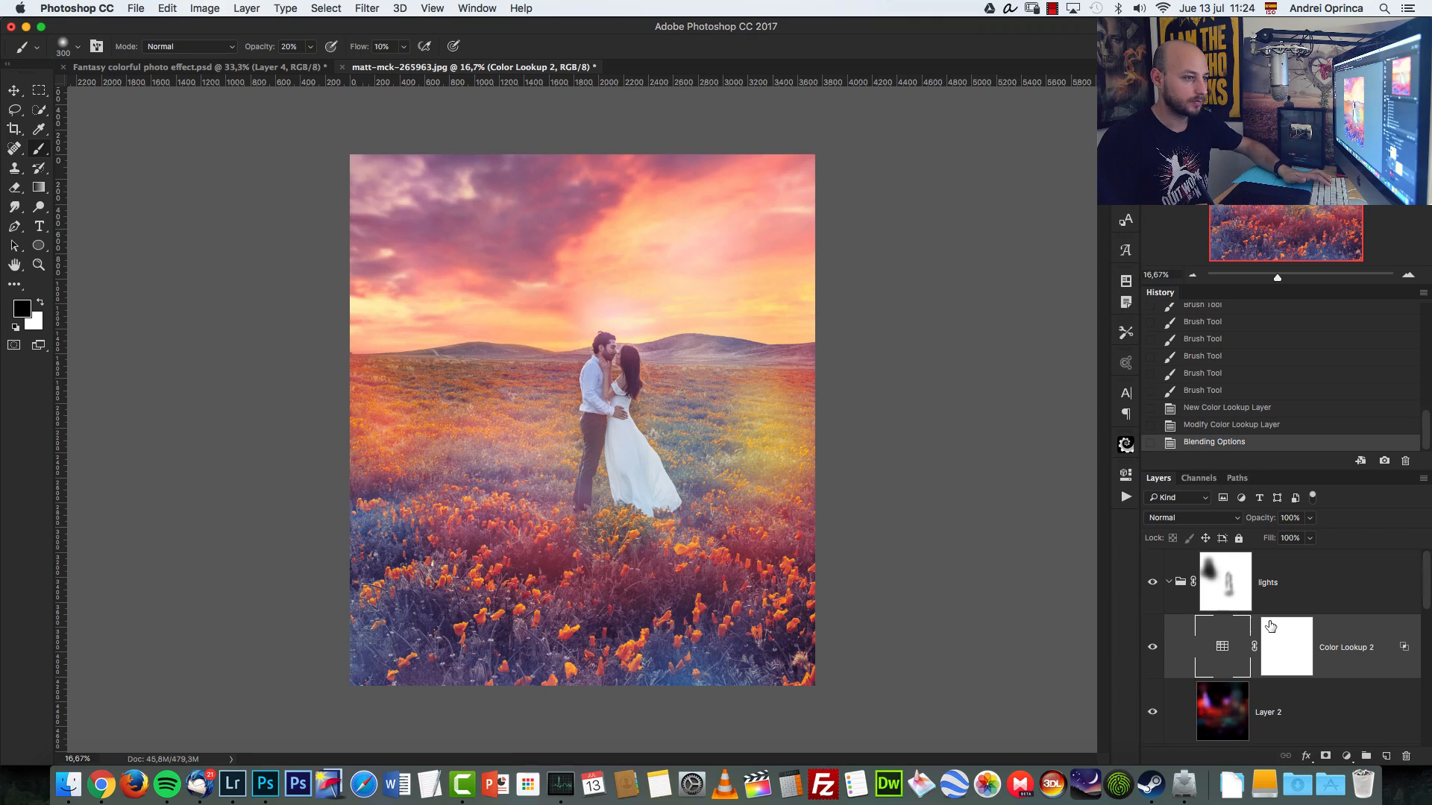
{"action": "left_click_drag", "start_coordinate": [1357, 625], "coordinate": [1330, 561]}
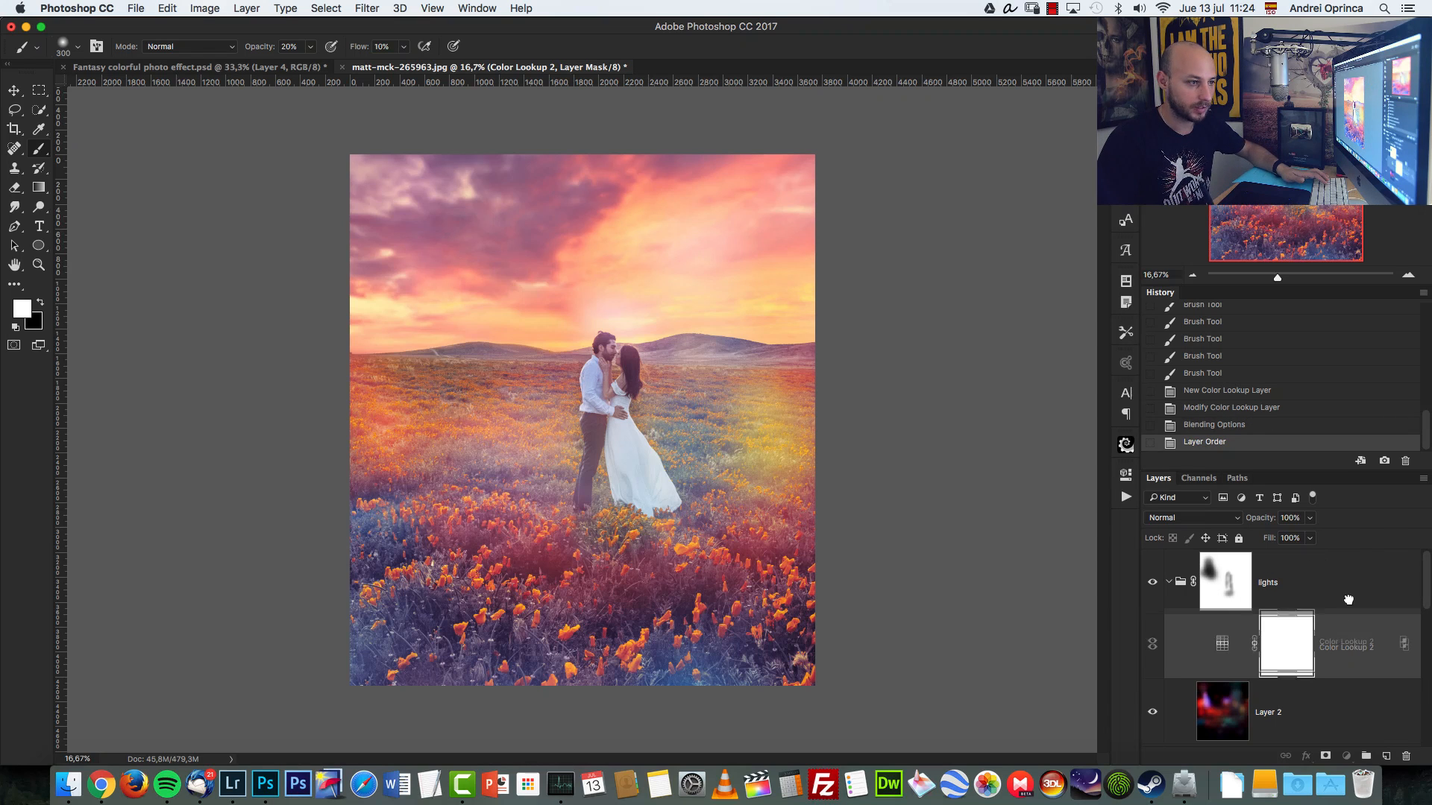
{"action": "left_click_drag", "start_coordinate": [1321, 635], "coordinate": [1315, 559]}
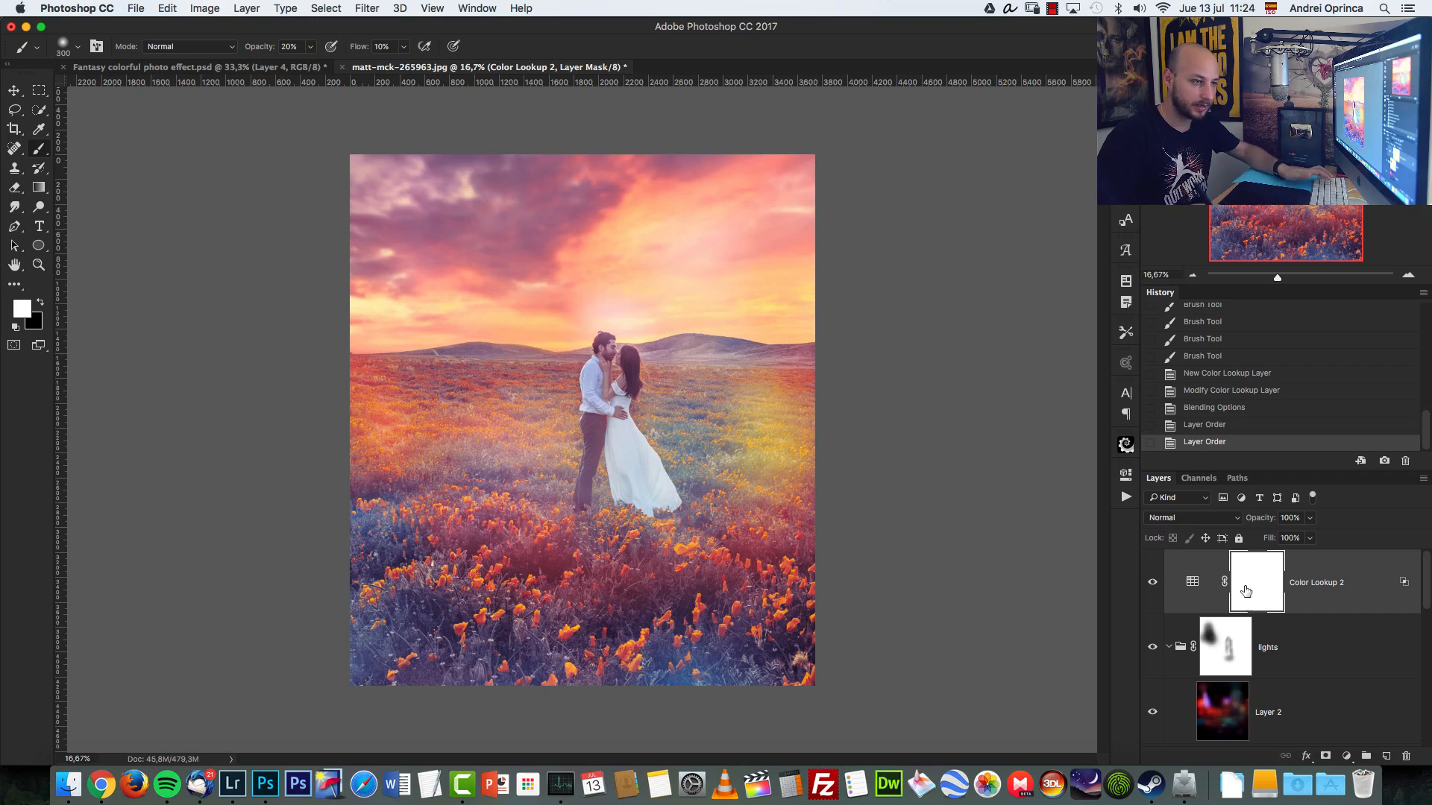
Add a Color Balance adjustment layer and set its Shadows to Cyan-Red -13 and Yellow-Blue 15.
{"action": "left_click", "coordinate": [1347, 755]}
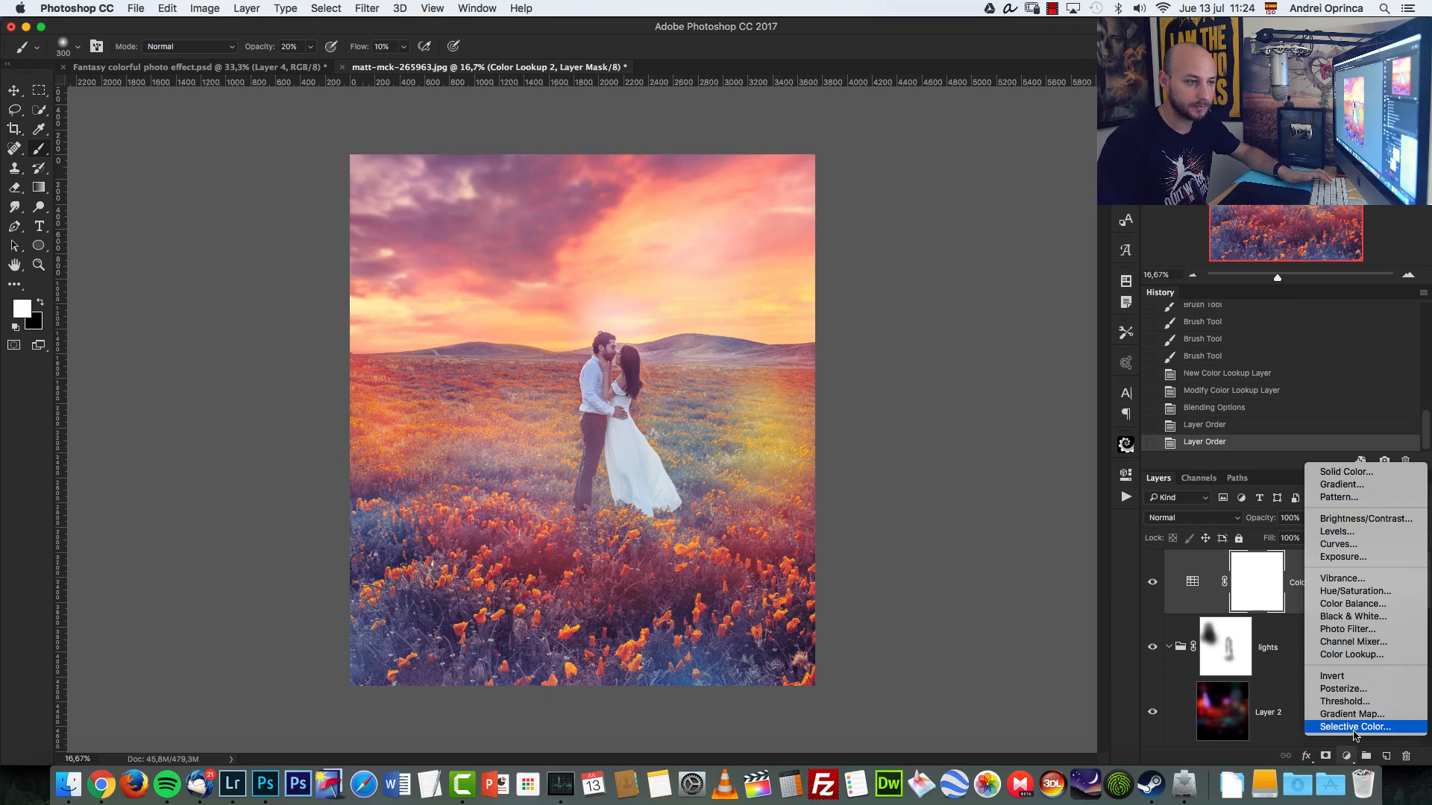
{"action": "left_click", "coordinate": [1351, 604]}
{"action": "left_click", "coordinate": [957, 482]}
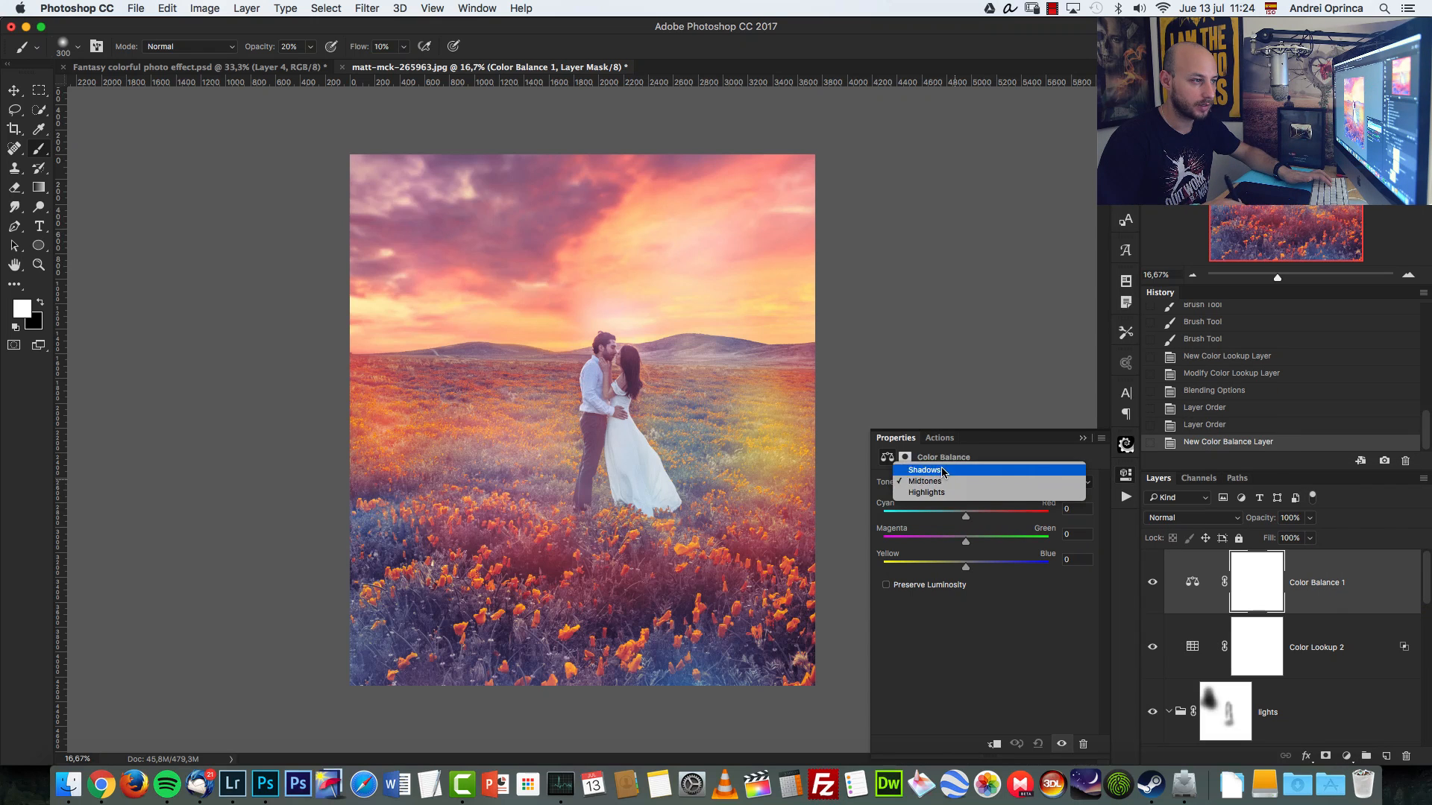
{"action": "left_click", "coordinate": [944, 467]}
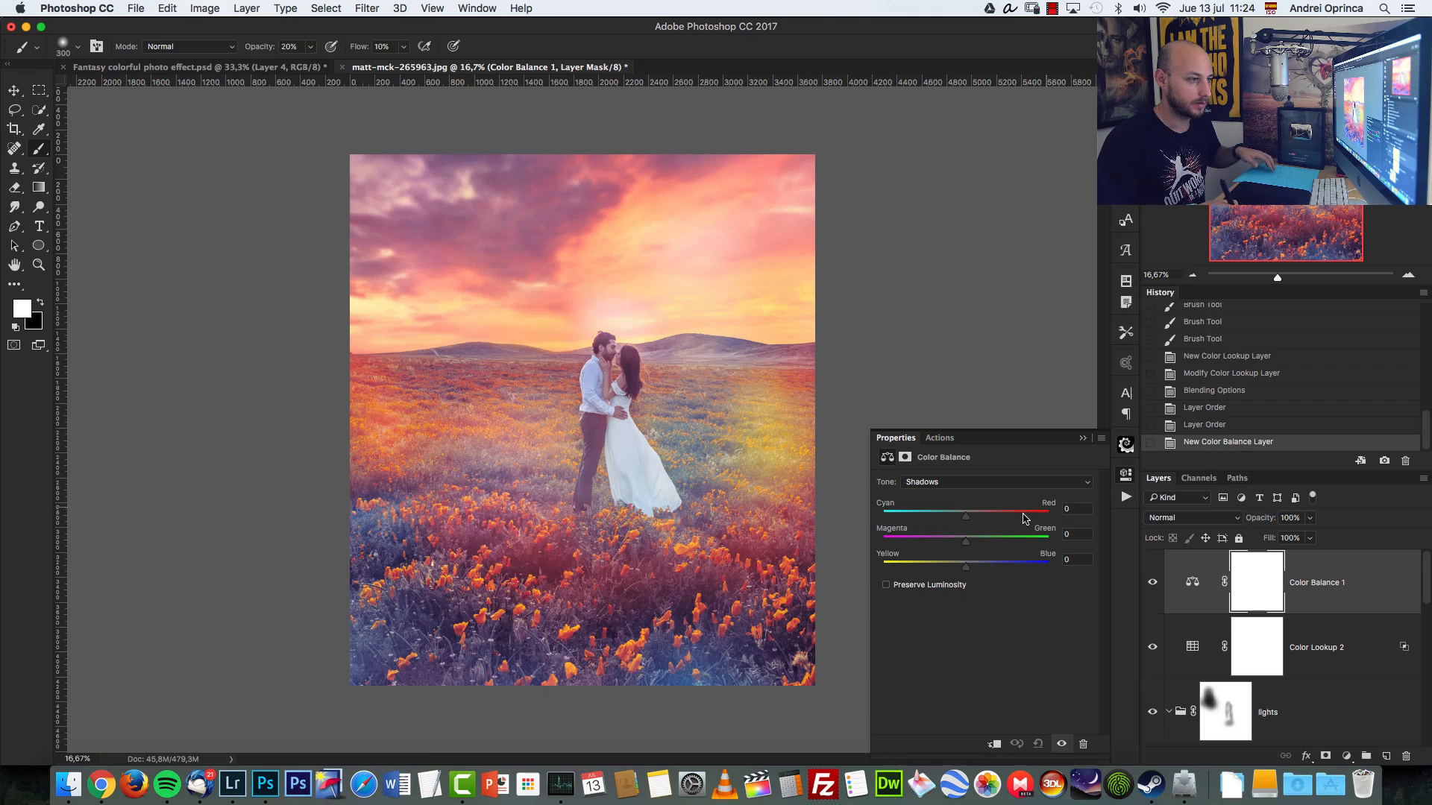
{"action": "left_click", "coordinate": [1082, 509]}
{"action": "type", "text": "-13"}
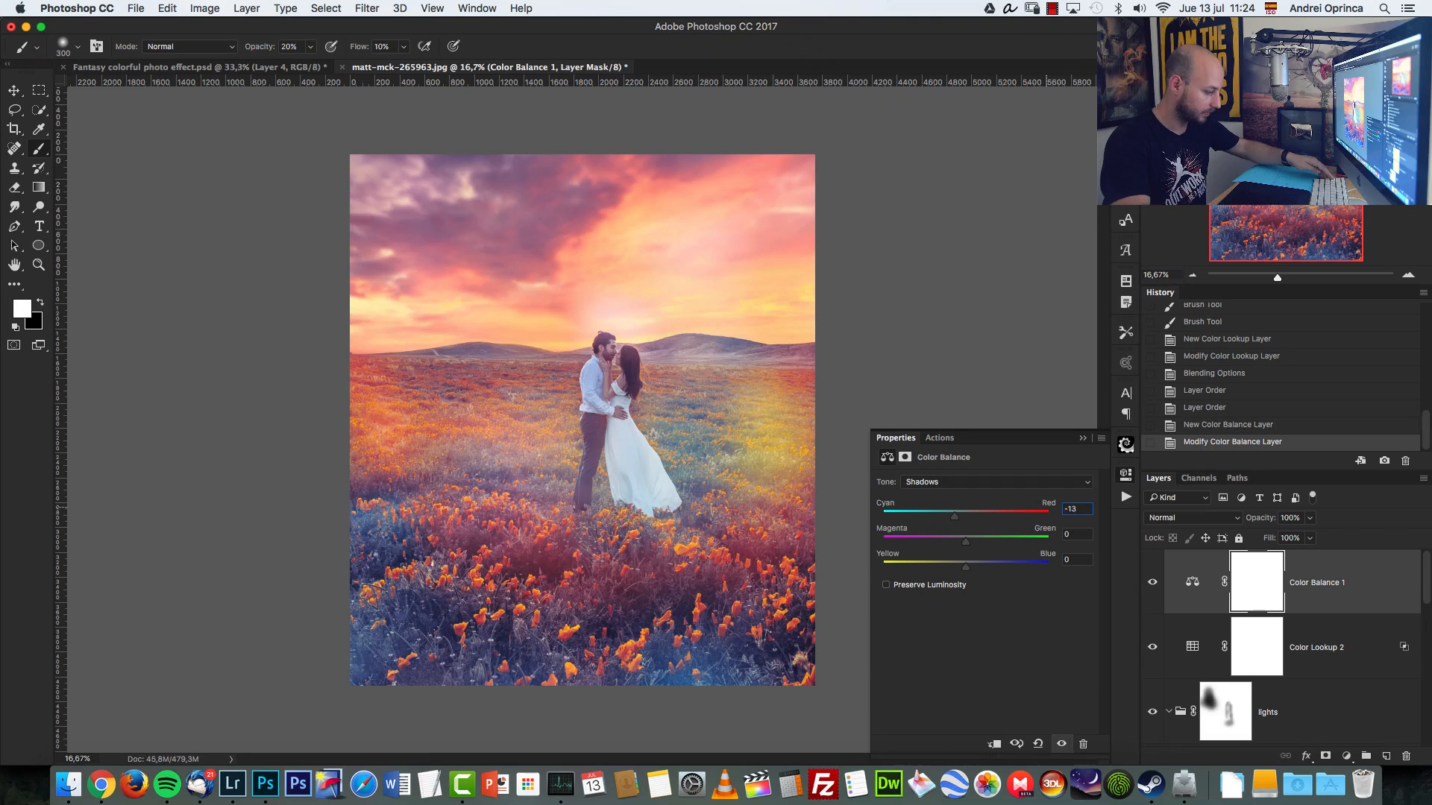
{"action": "key", "text": "Tab"}
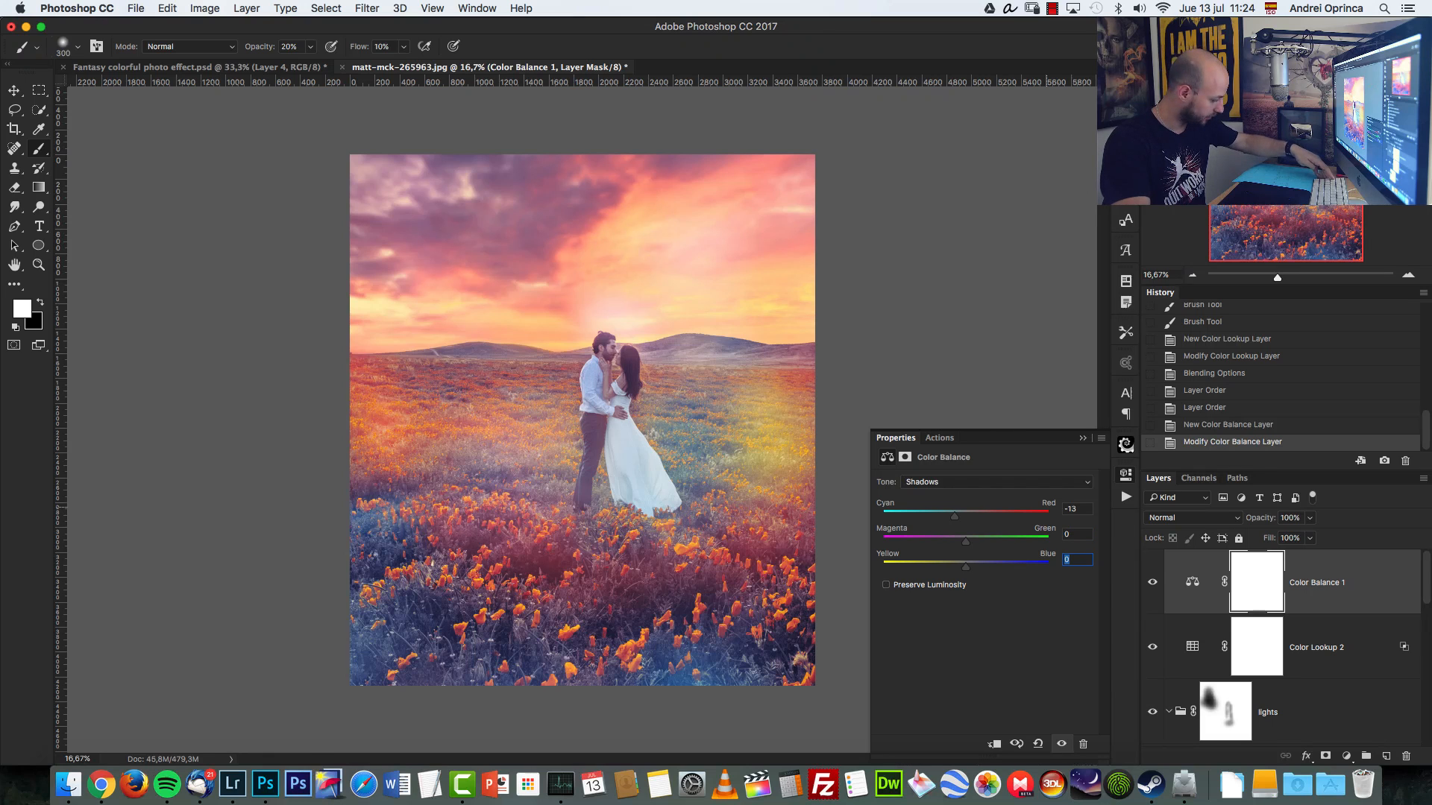
{"action": "type", "text": "15"}
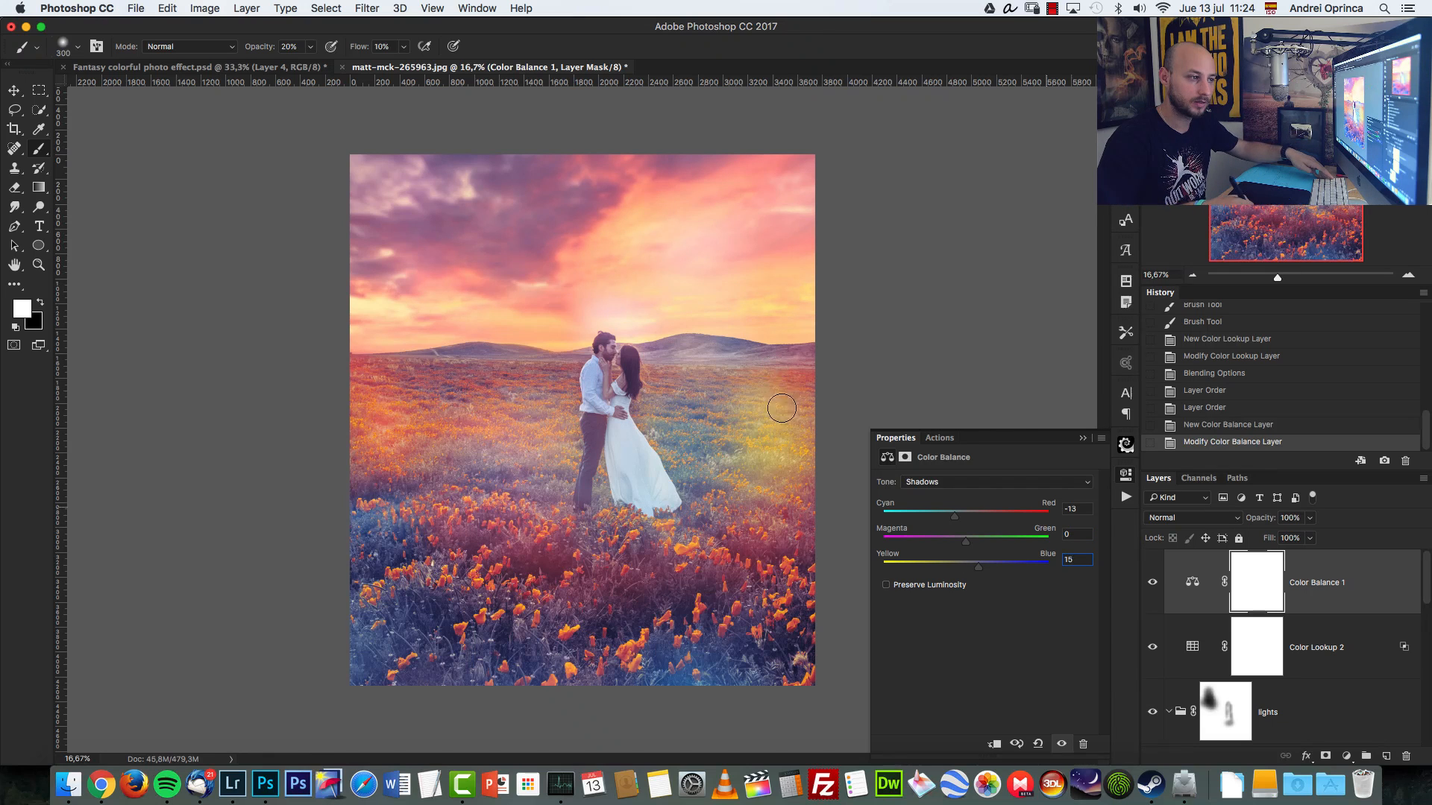
Set the Color Balance Midtones to Cyan-Red -39, Magenta-Green -4 and Yellow-Blue -10.
{"action": "left_click", "coordinate": [954, 483]}
{"action": "left_click", "coordinate": [963, 500]}
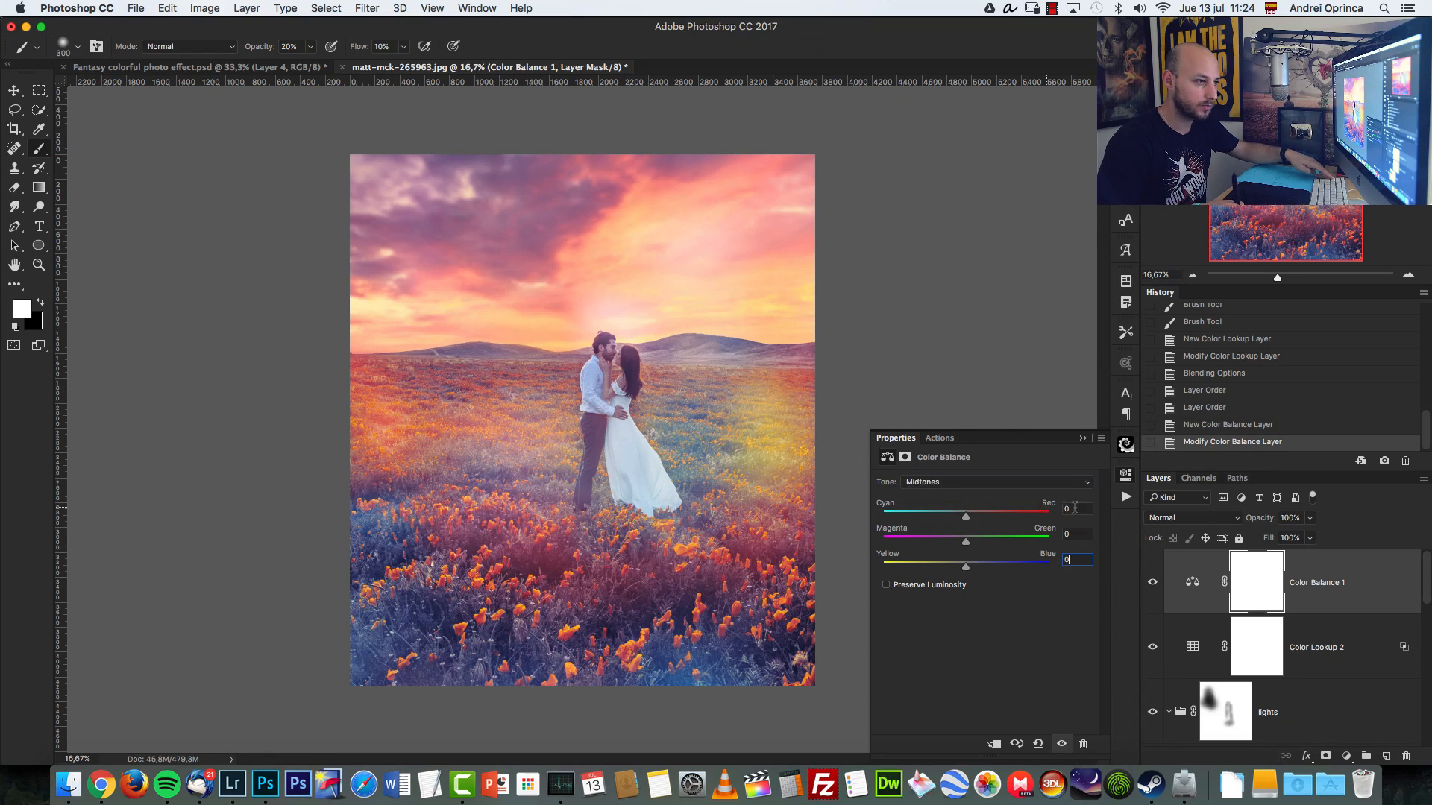
{"action": "double_click", "coordinate": [1071, 508]}
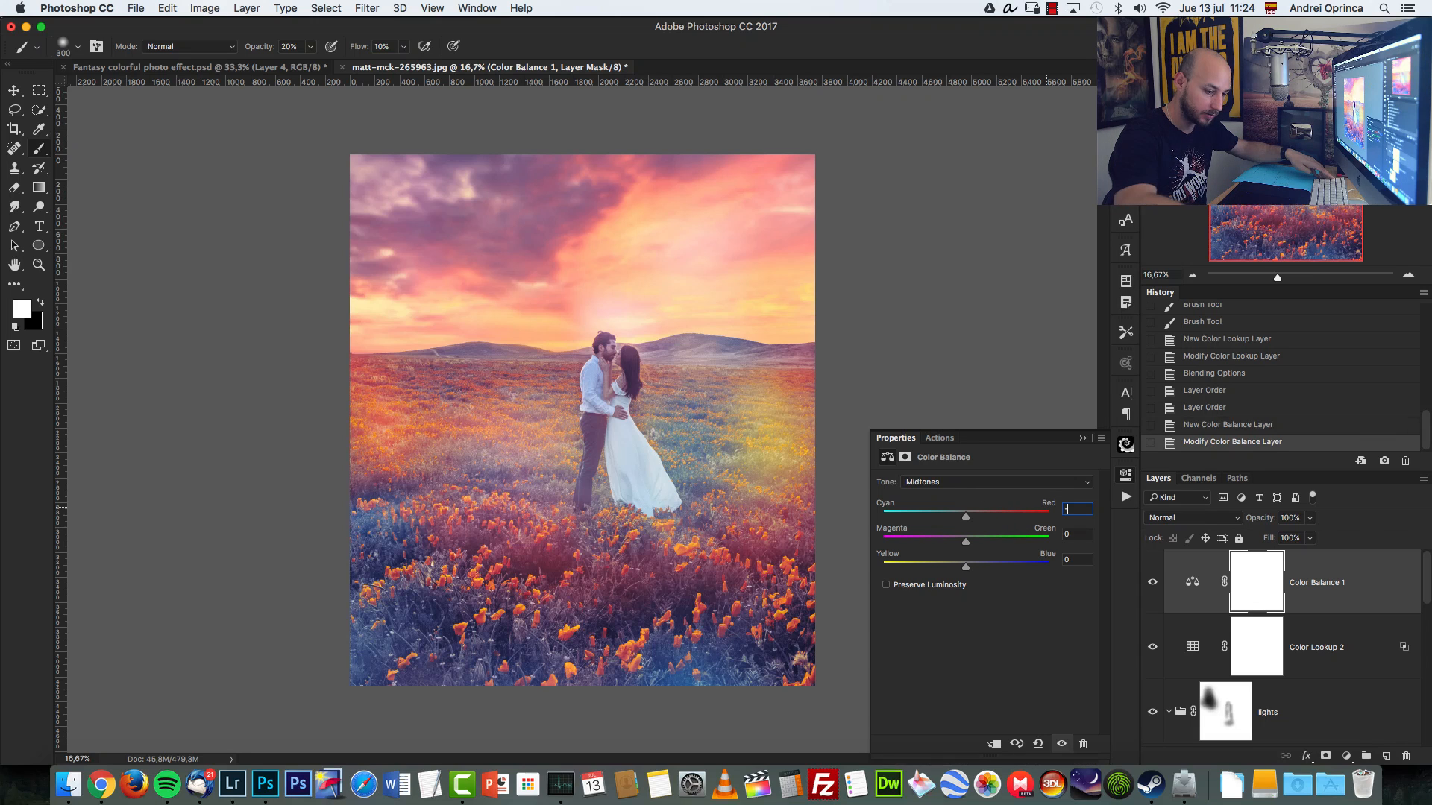
{"action": "type", "text": "-39"}
{"action": "key", "text": "Tab"}
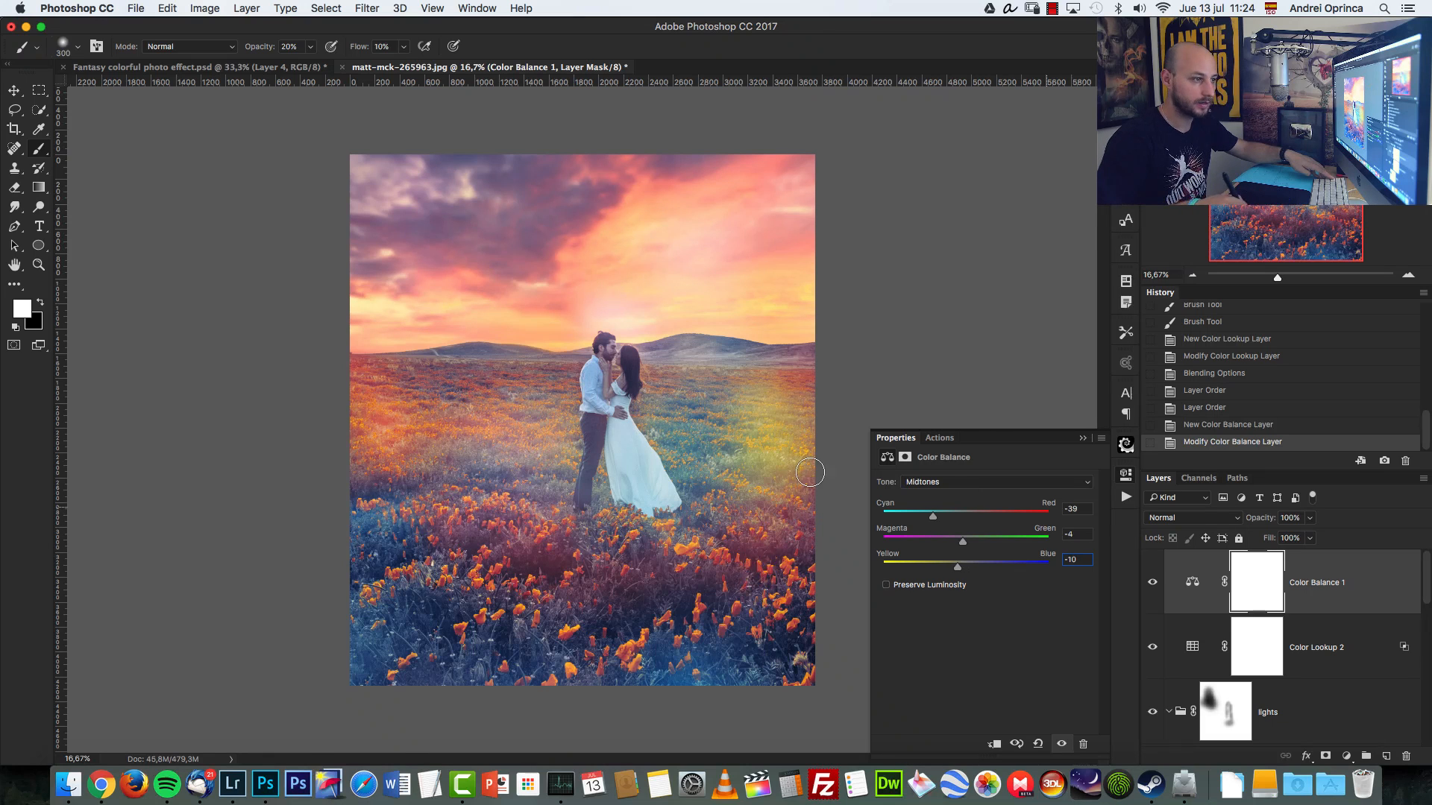
Set the Color Balance Highlights to Cyan-Red 2, Magenta-Green 5 and Yellow-Blue -15, with Preserve Luminosity off.
{"action": "left_click", "coordinate": [972, 484]}
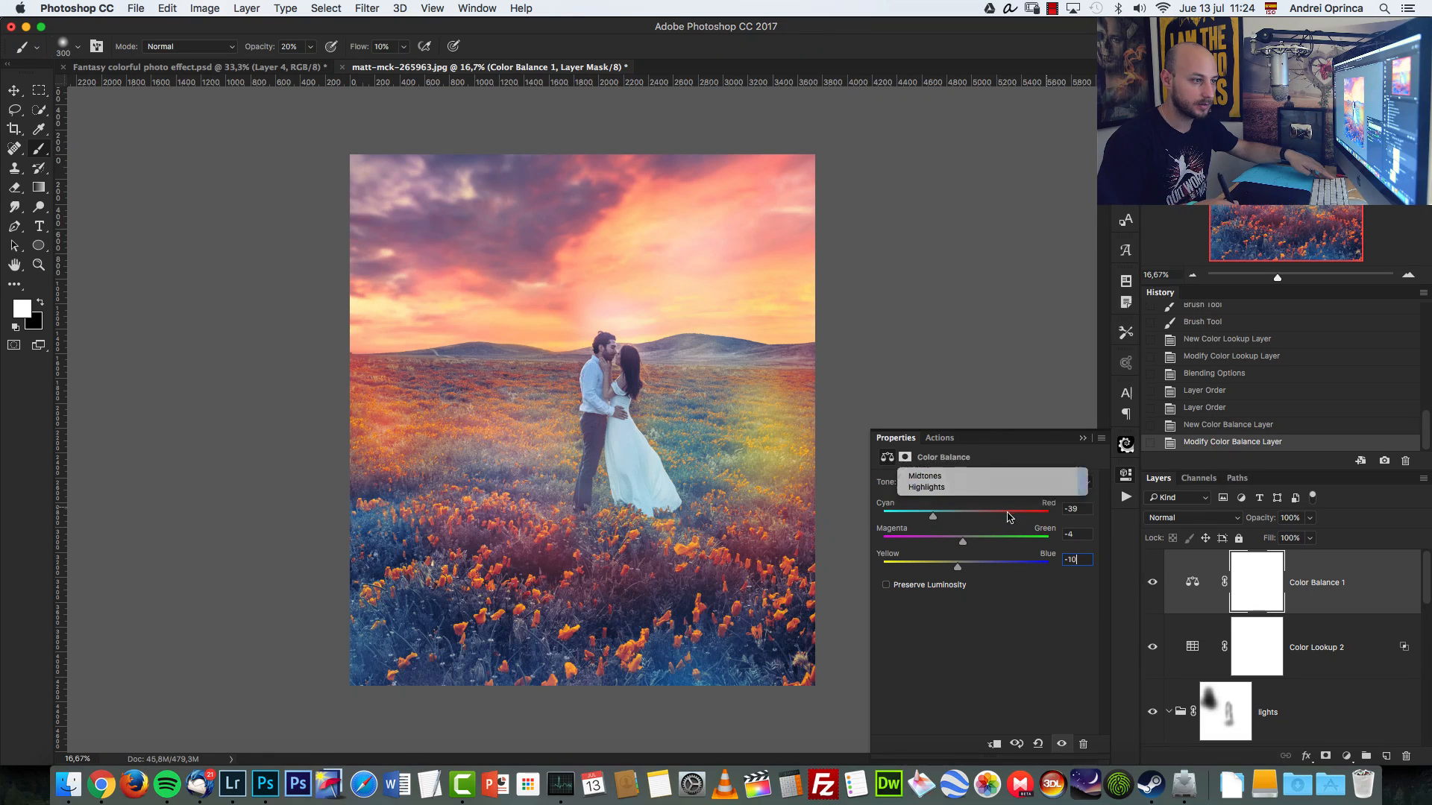
{"action": "left_click", "coordinate": [963, 500]}
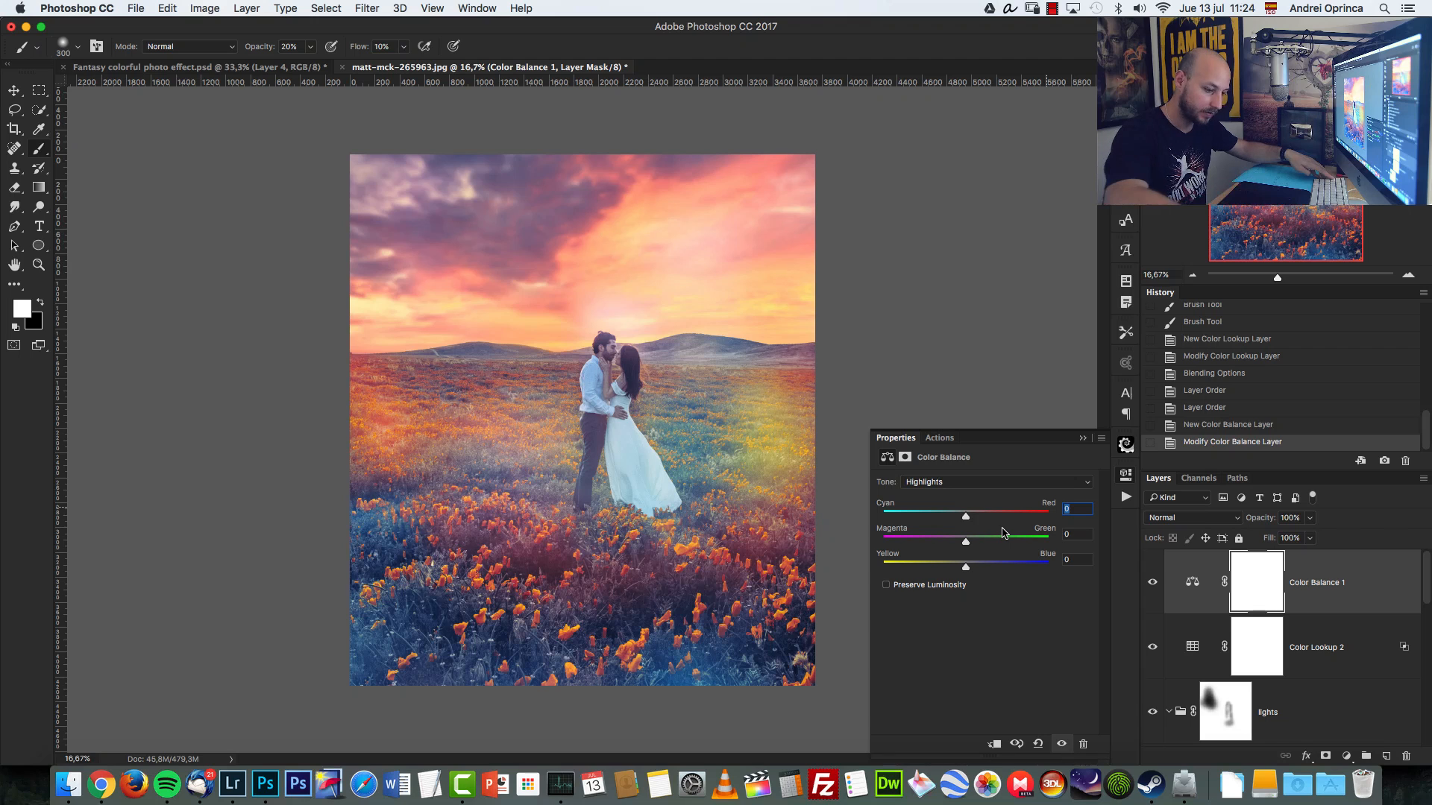
{"action": "type", "text": "2"}
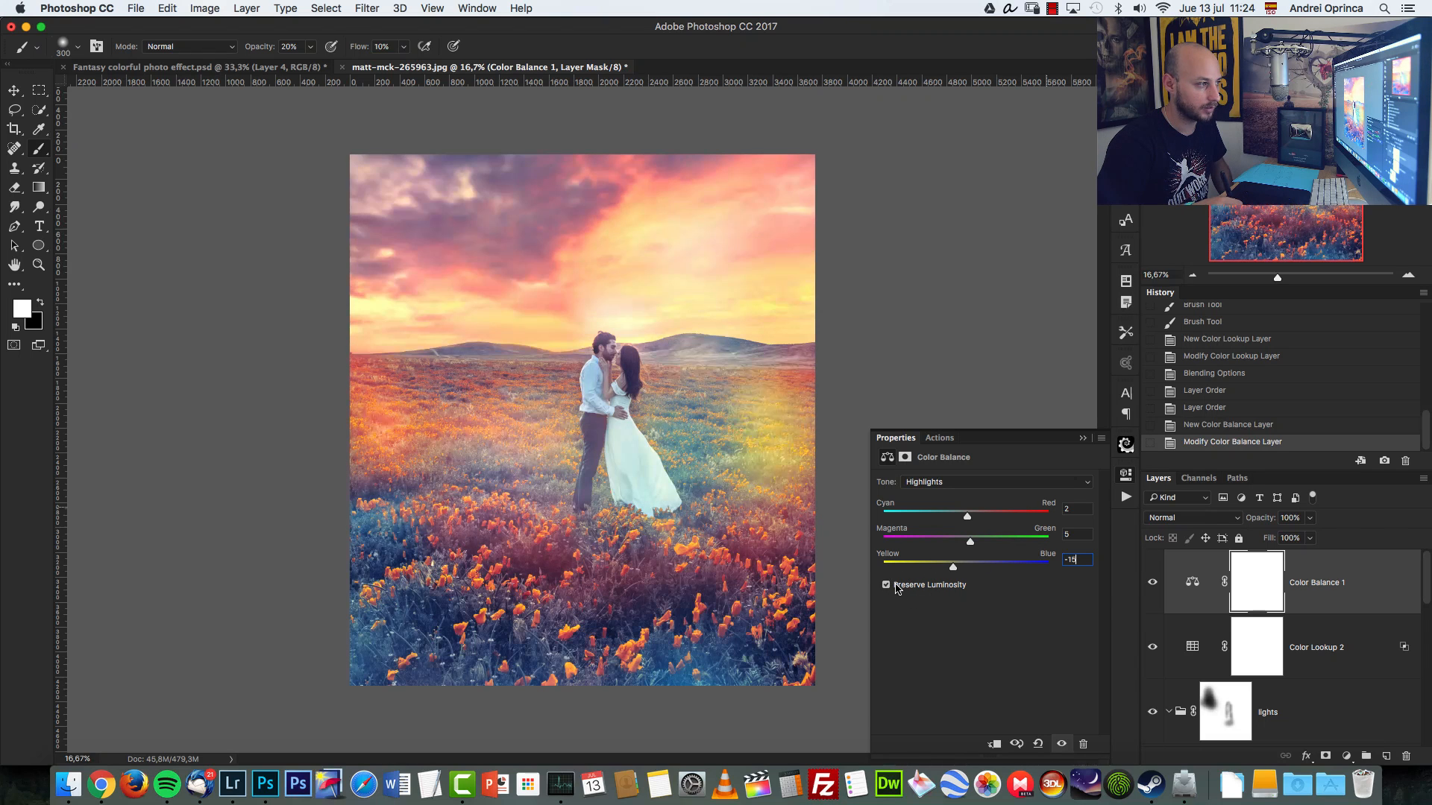
{"action": "left_click", "coordinate": [892, 584]}
{"action": "left_click", "coordinate": [897, 584]}
{"action": "left_click", "coordinate": [887, 585]}
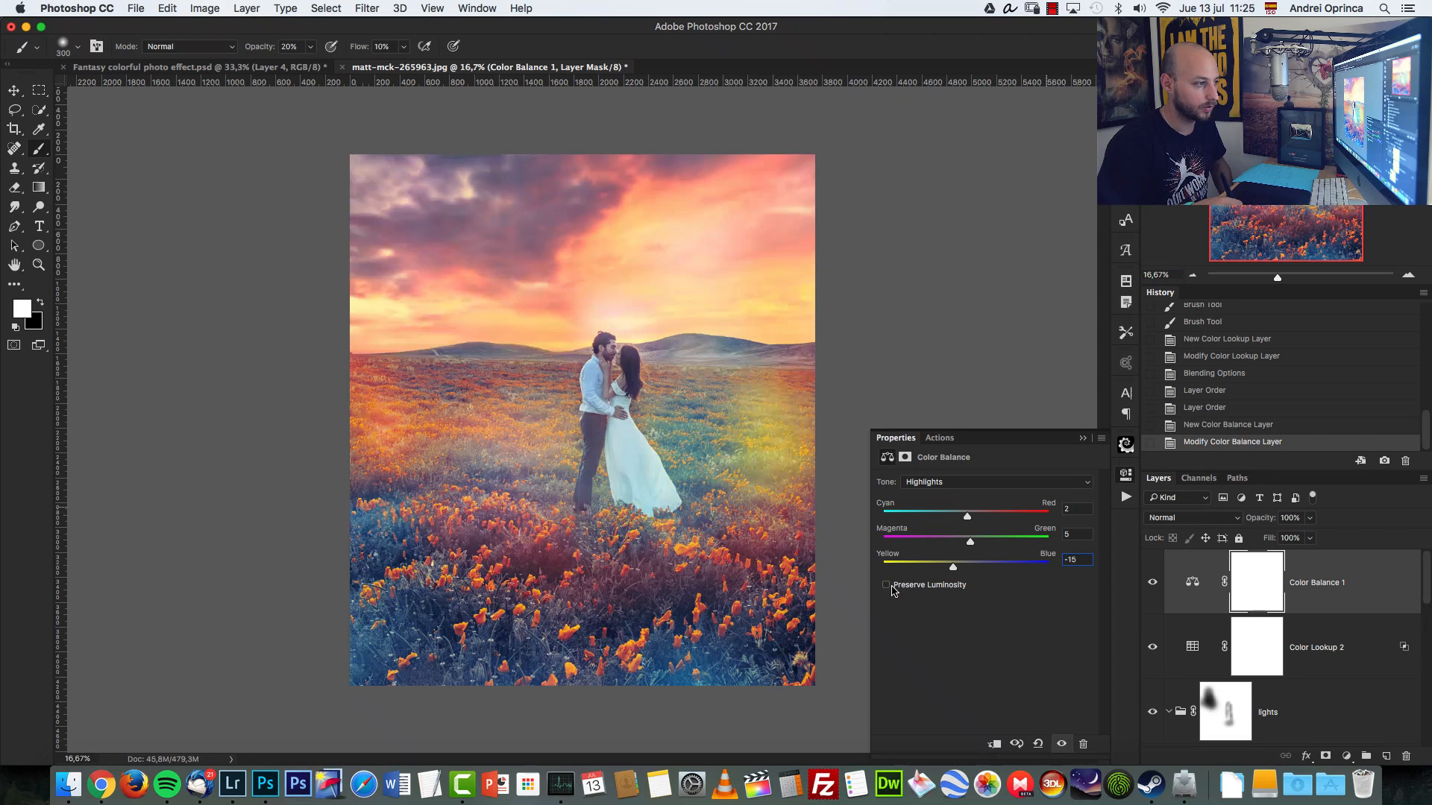
Toggle the Color Balance layer's visibility to compare the image before and after, ending with it visible.
{"action": "left_click", "coordinate": [1152, 585]}
{"action": "left_click", "coordinate": [1152, 586]}
{"action": "left_click", "coordinate": [1152, 588]}
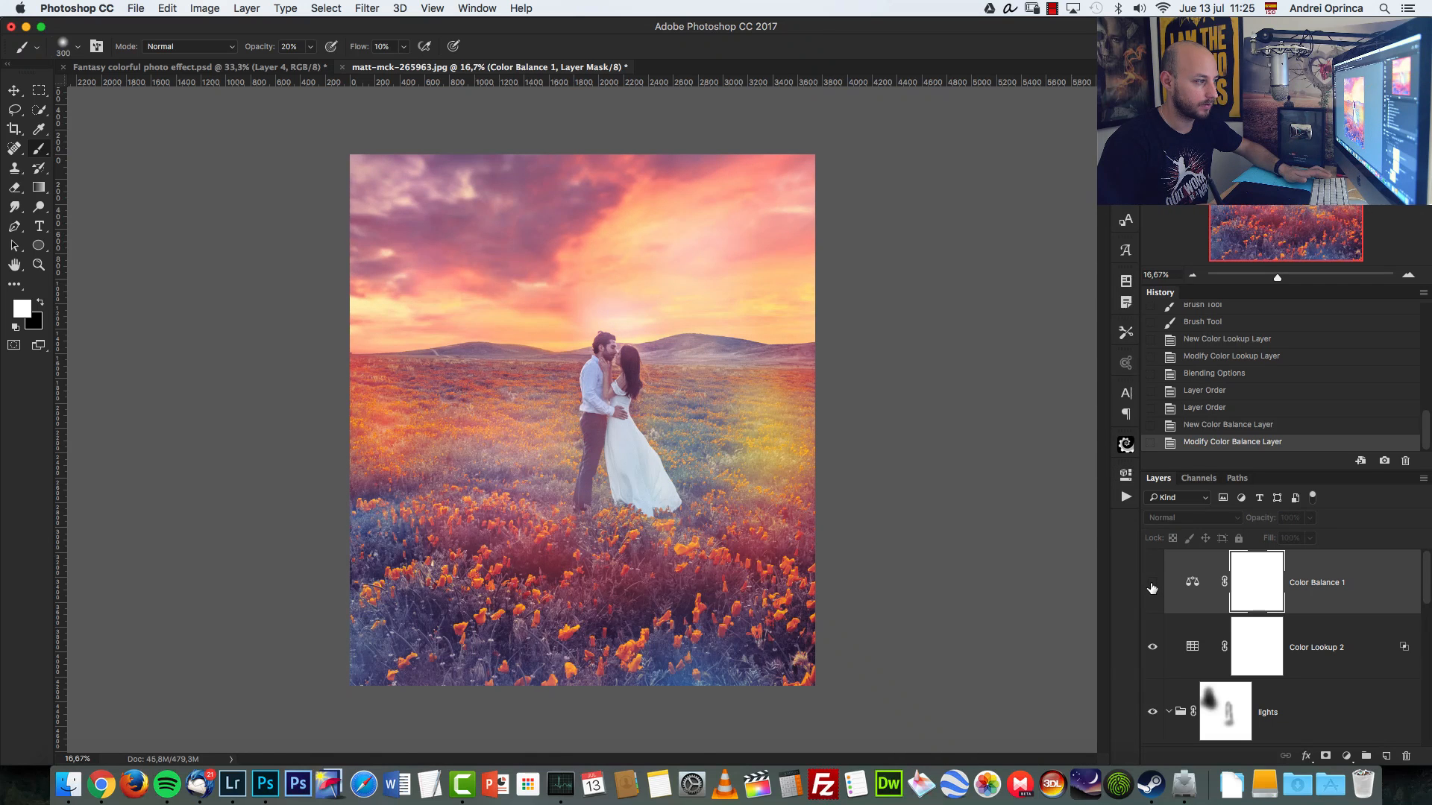
{"action": "left_click", "coordinate": [1152, 589]}
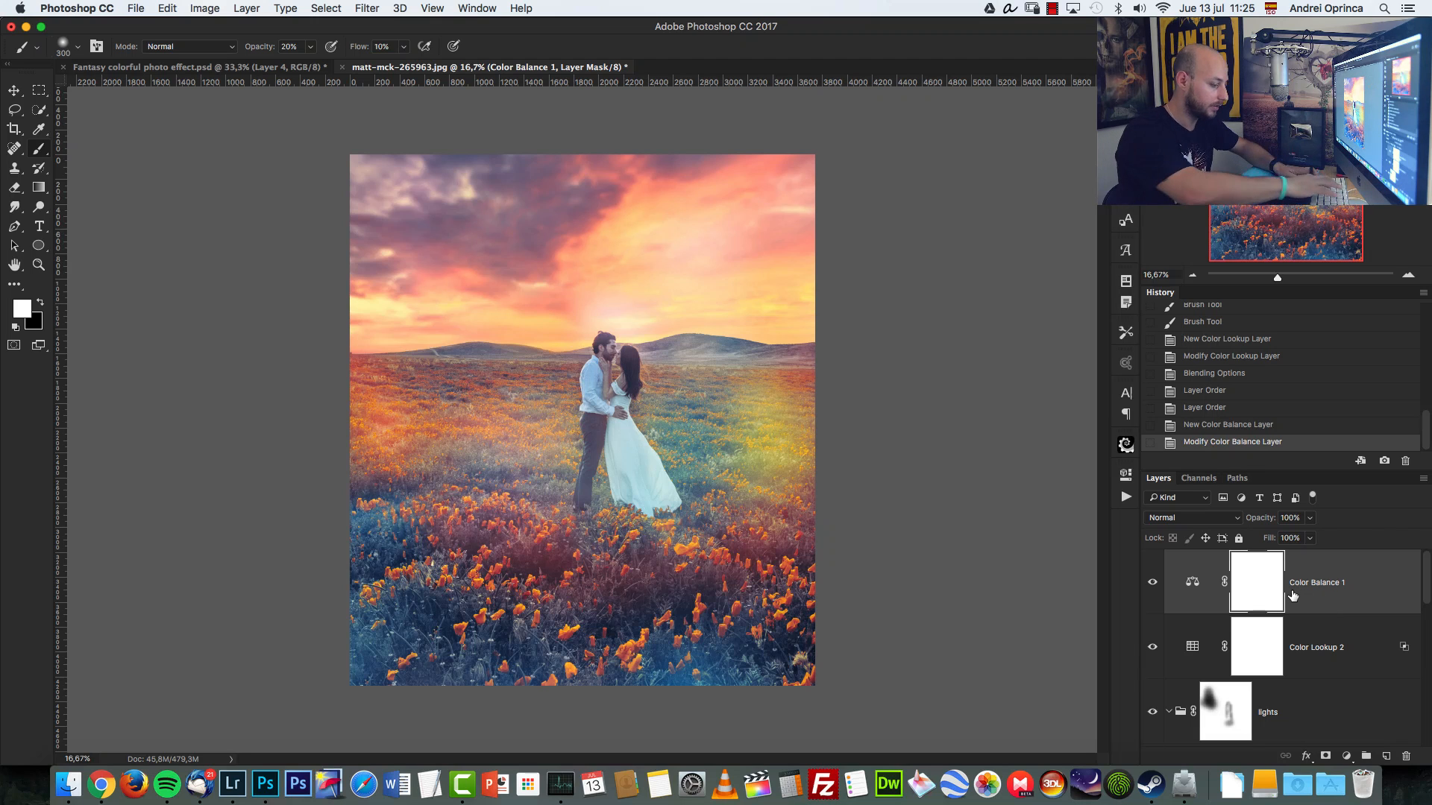
Stamp all visible layers into a new merged layer at the top of the layer stack.
{"action": "key", "text": "super+alt+shift+e"}
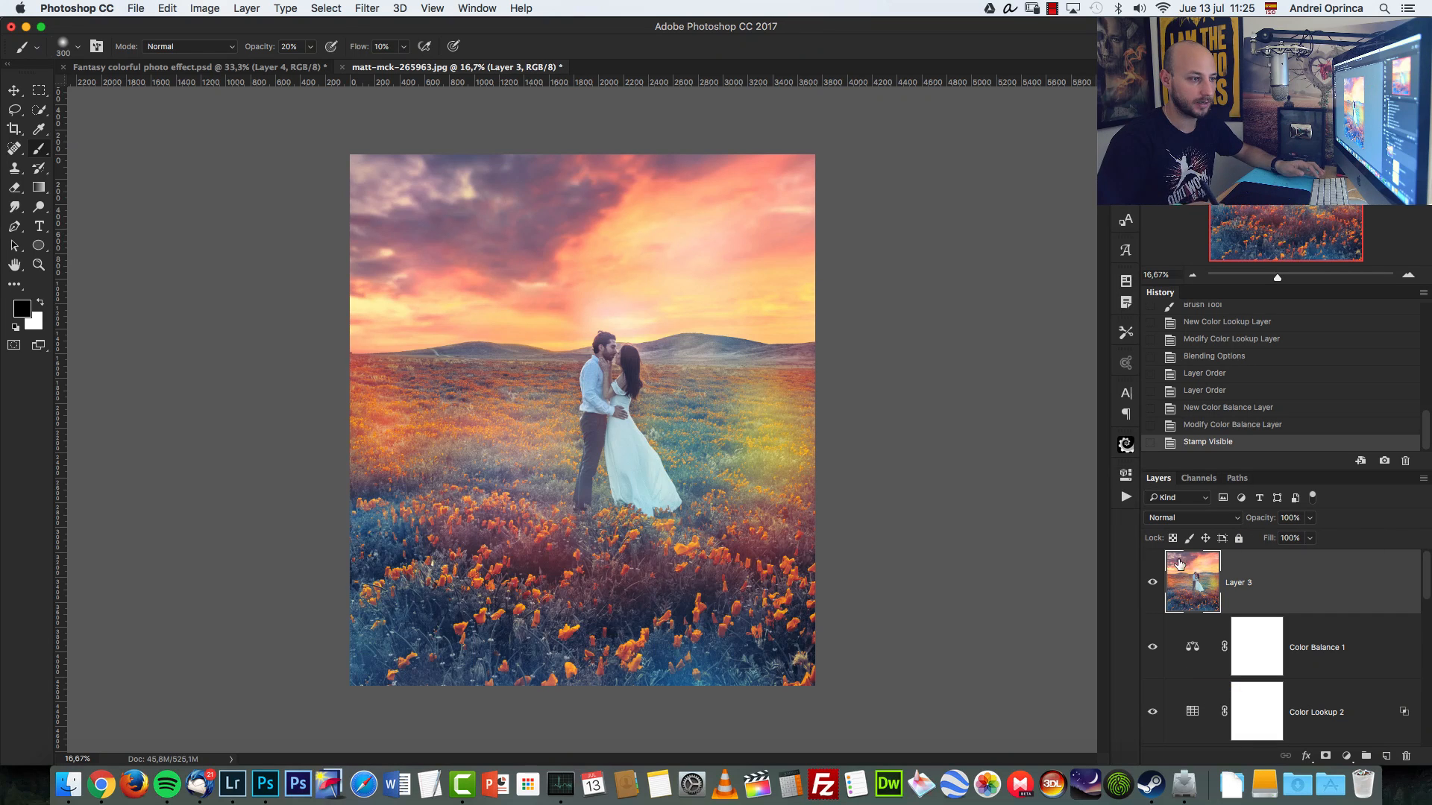
{"action": "left_click", "coordinate": [1153, 583]}
{"action": "left_click", "coordinate": [1154, 583]}
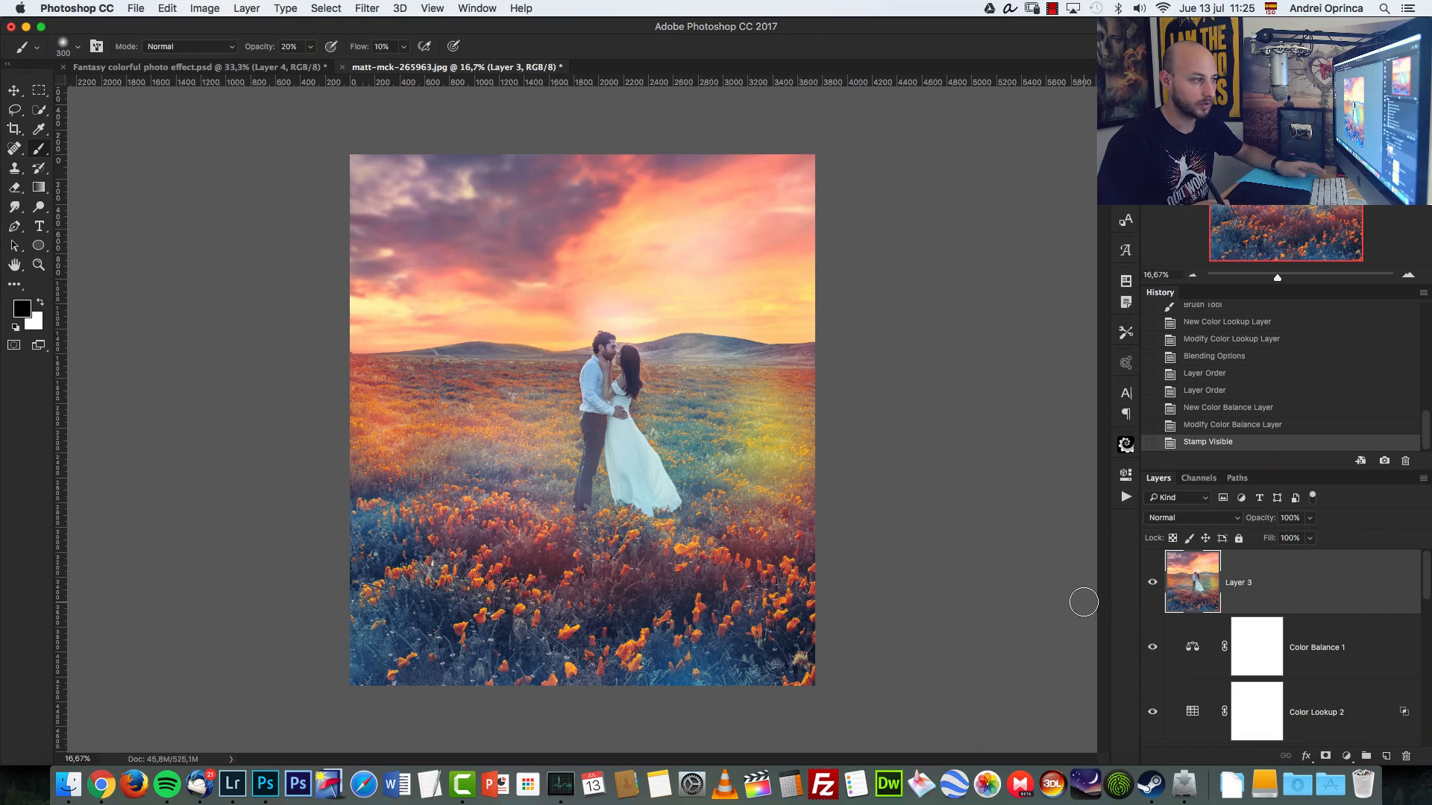
{"action": "left_click_drag", "start_coordinate": [462, 256], "coordinate": [470, 262]}
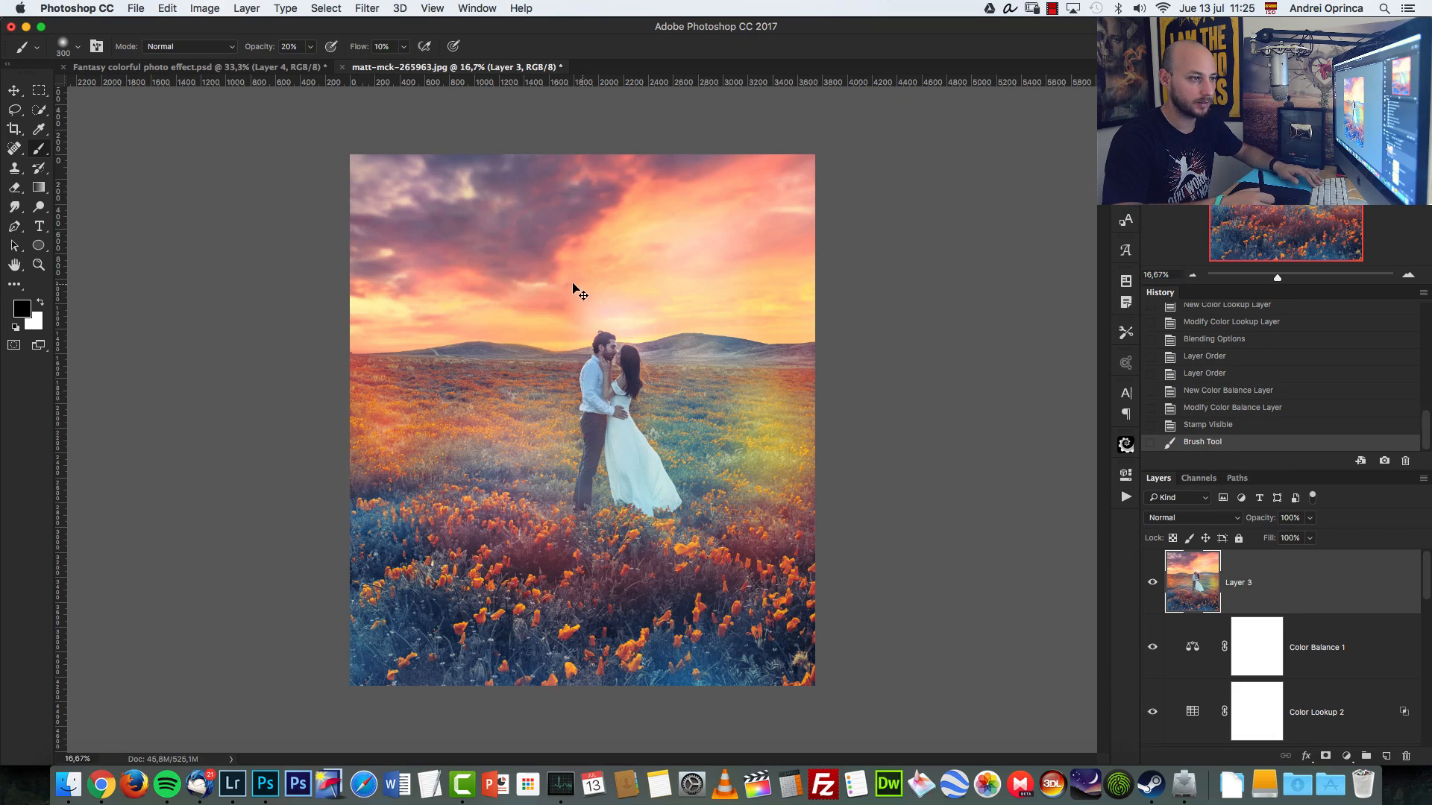
{"action": "key", "text": "super+z"}
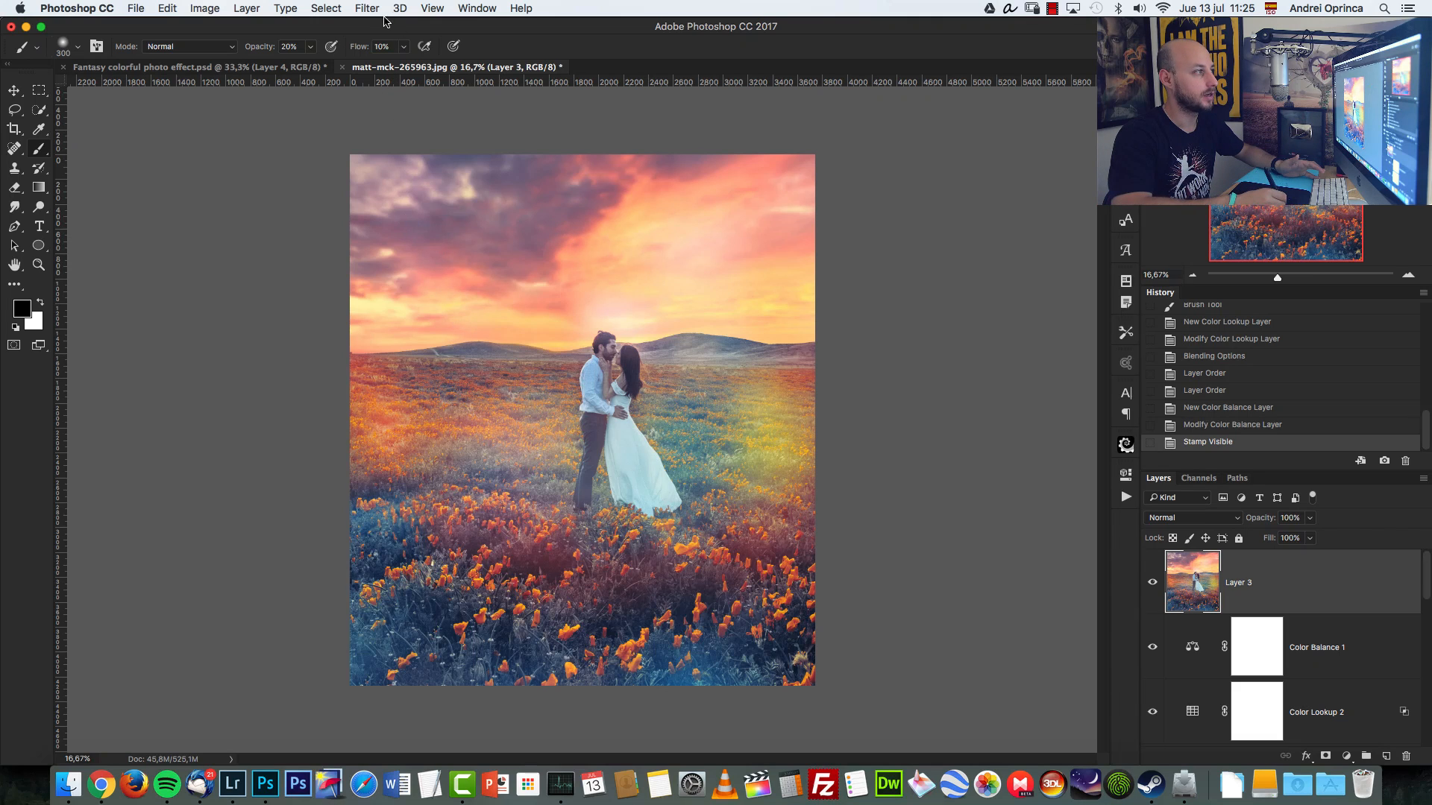
{"action": "left_click", "coordinate": [369, 9]}
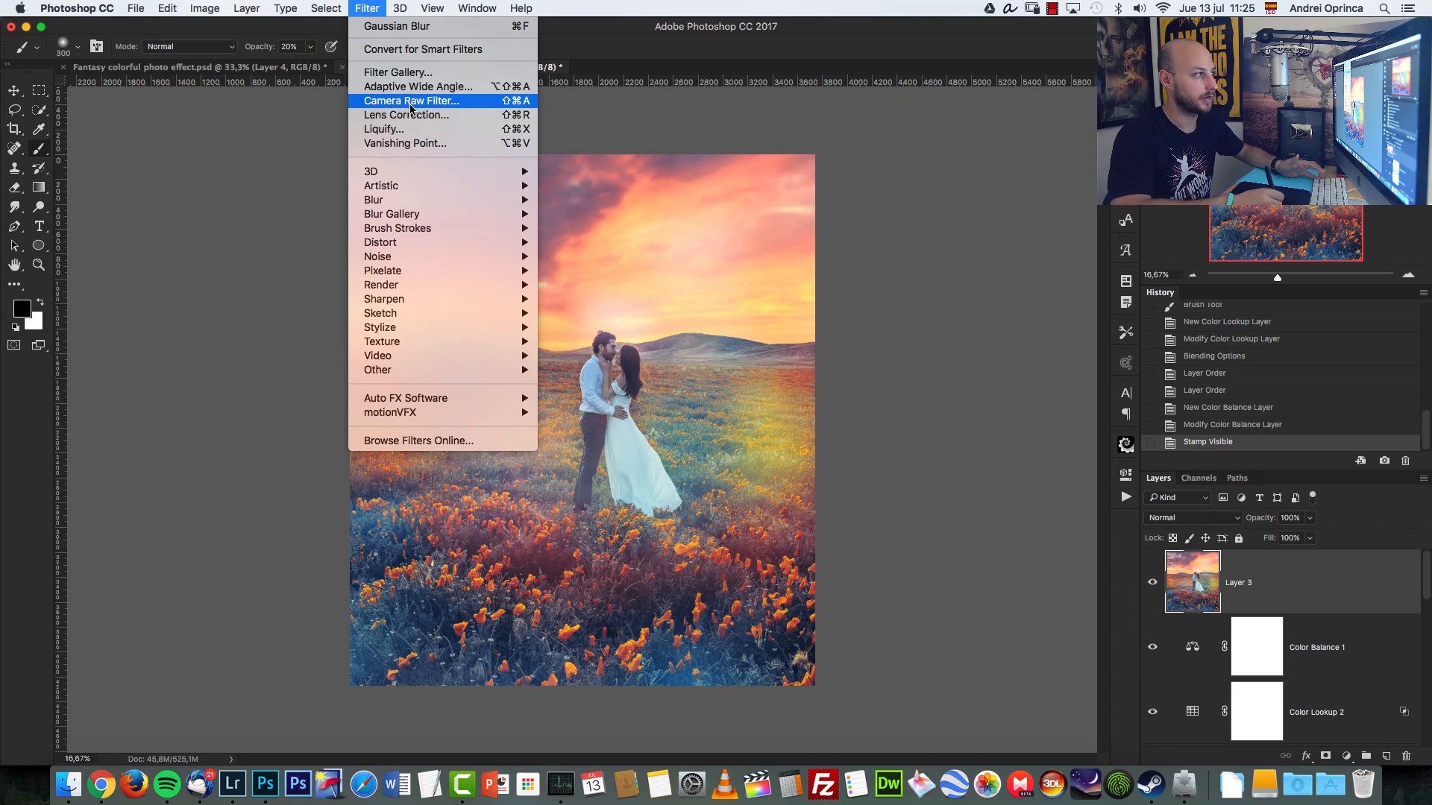
{"action": "left_click", "coordinate": [497, 104]}
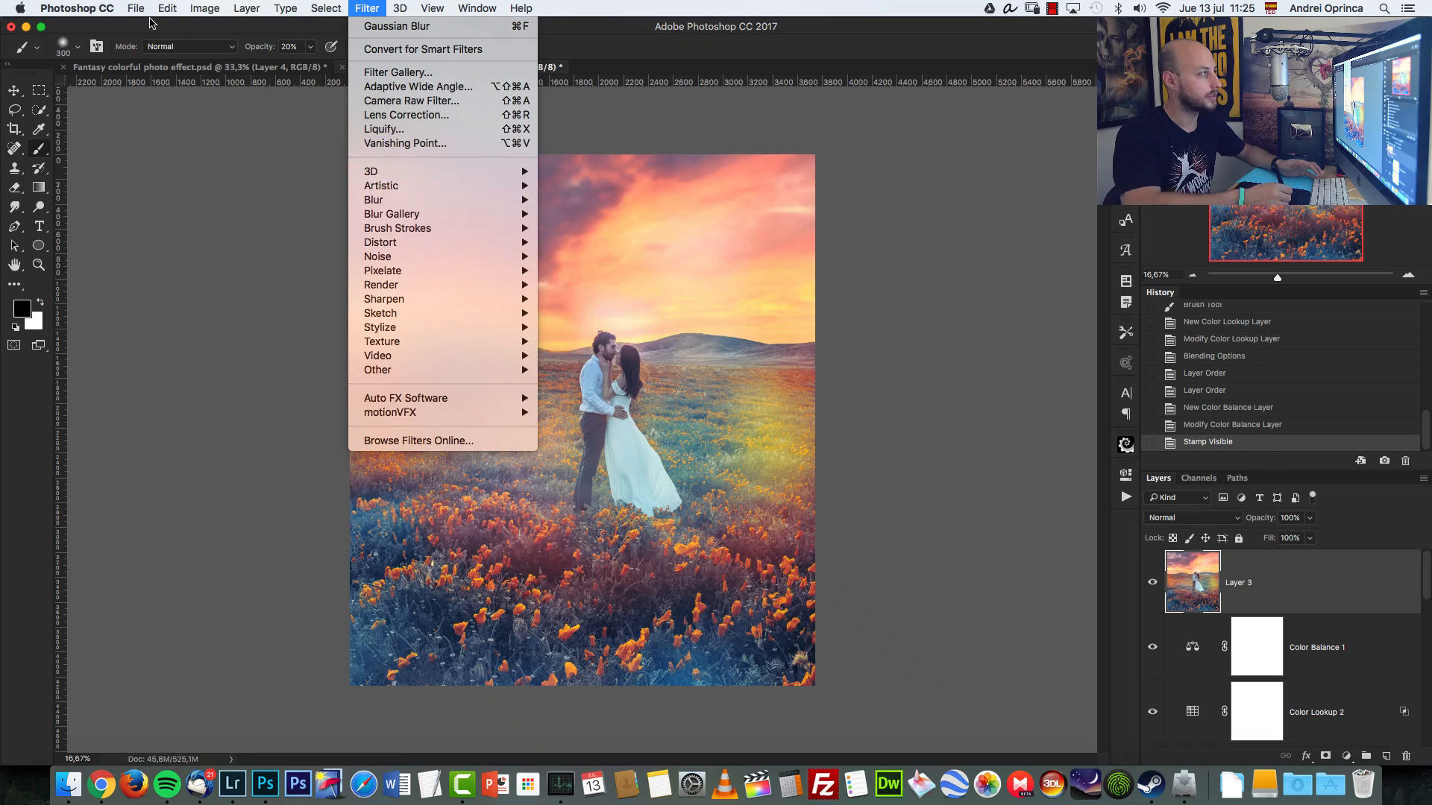
{"action": "mouse_move", "coordinate": [137, 12]}
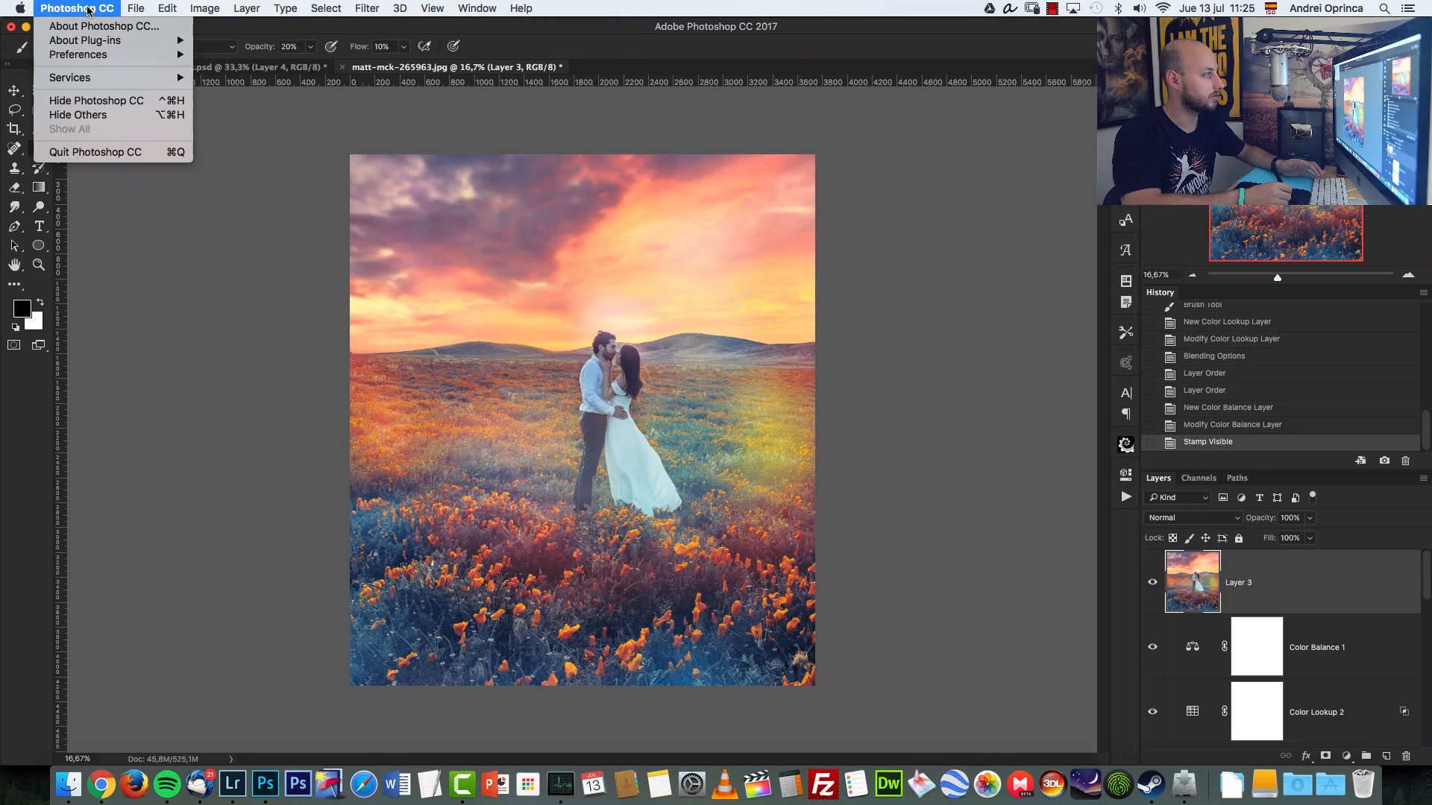
{"action": "left_click", "coordinate": [177, 166]}
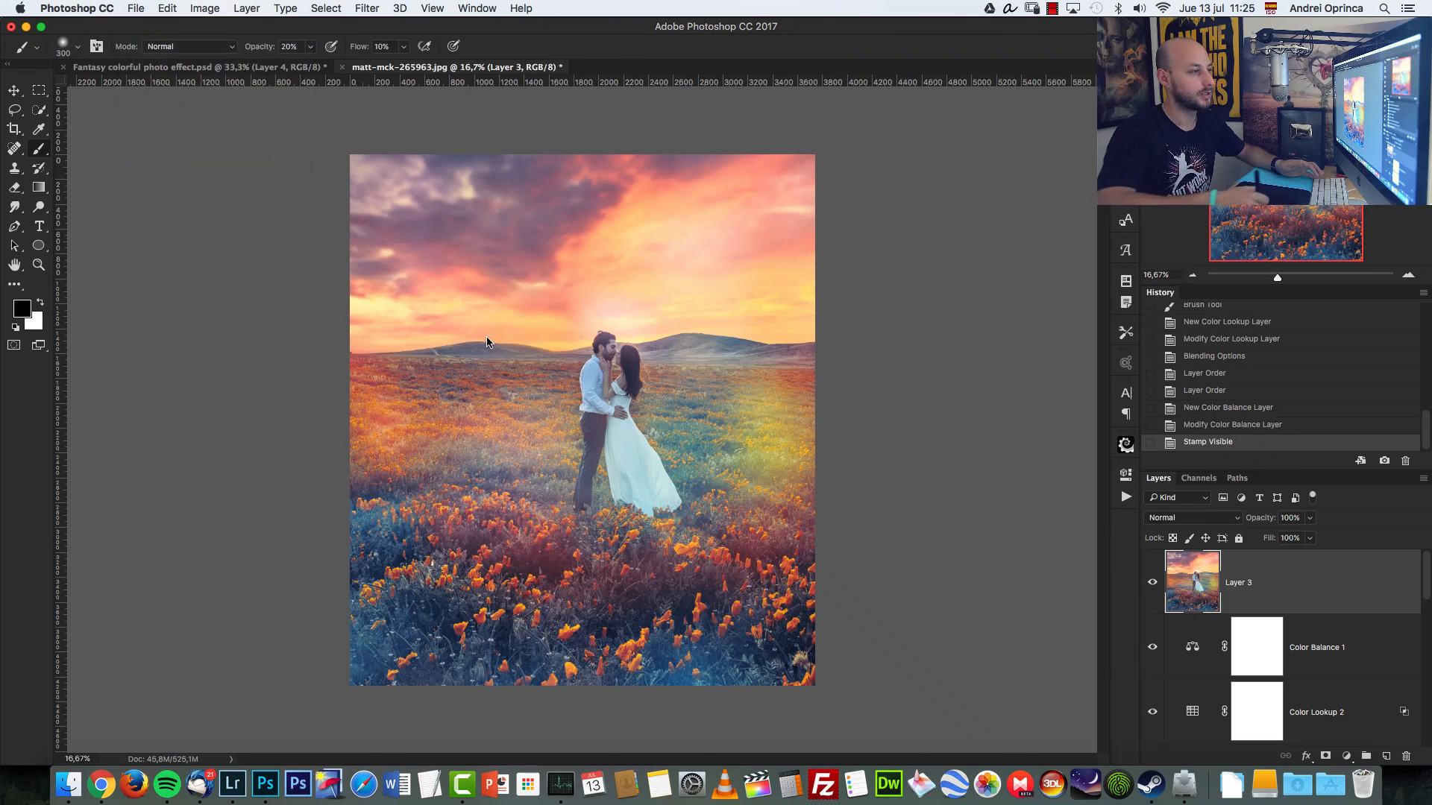
{"action": "left_click", "coordinate": [672, 590]}
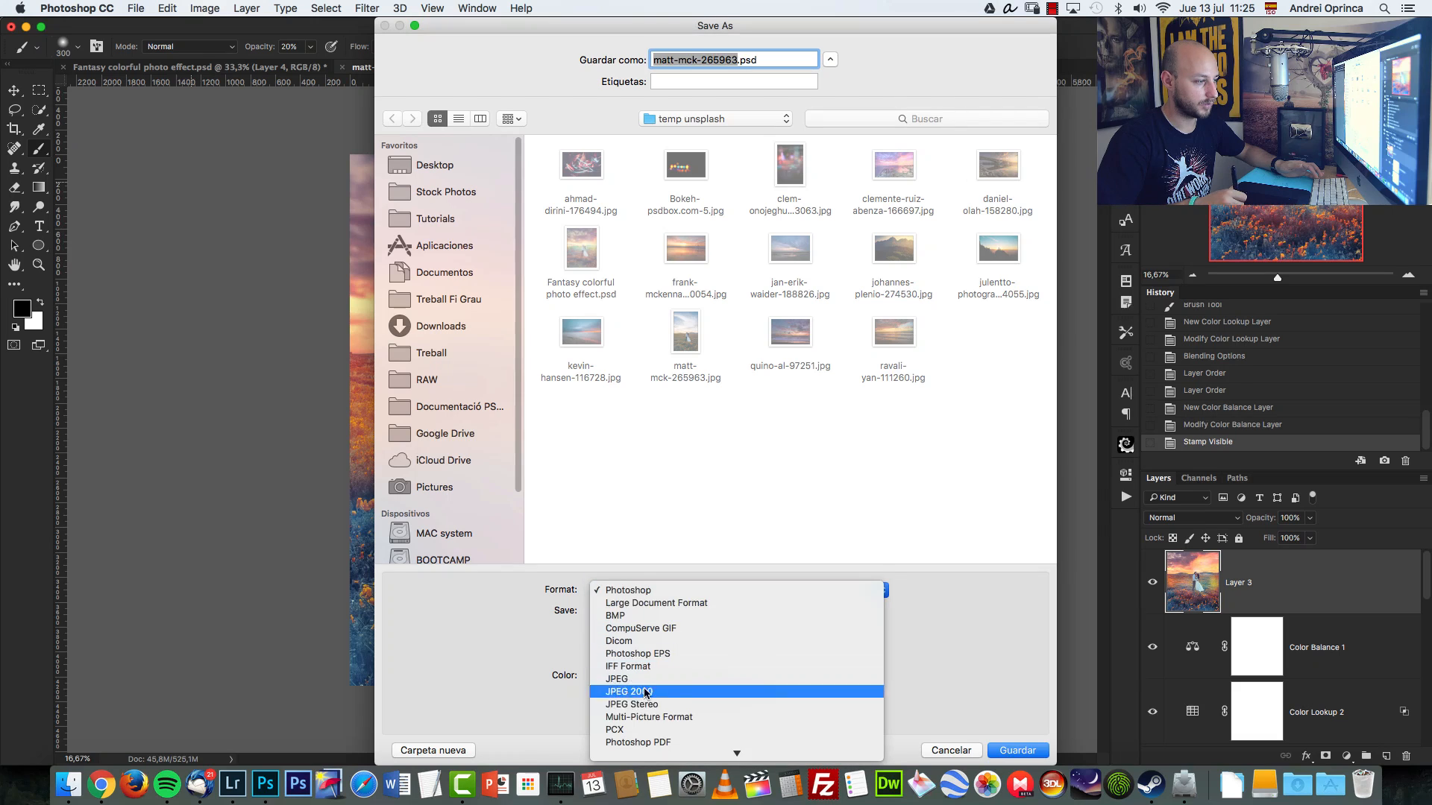
{"action": "left_click", "coordinate": [638, 726]}
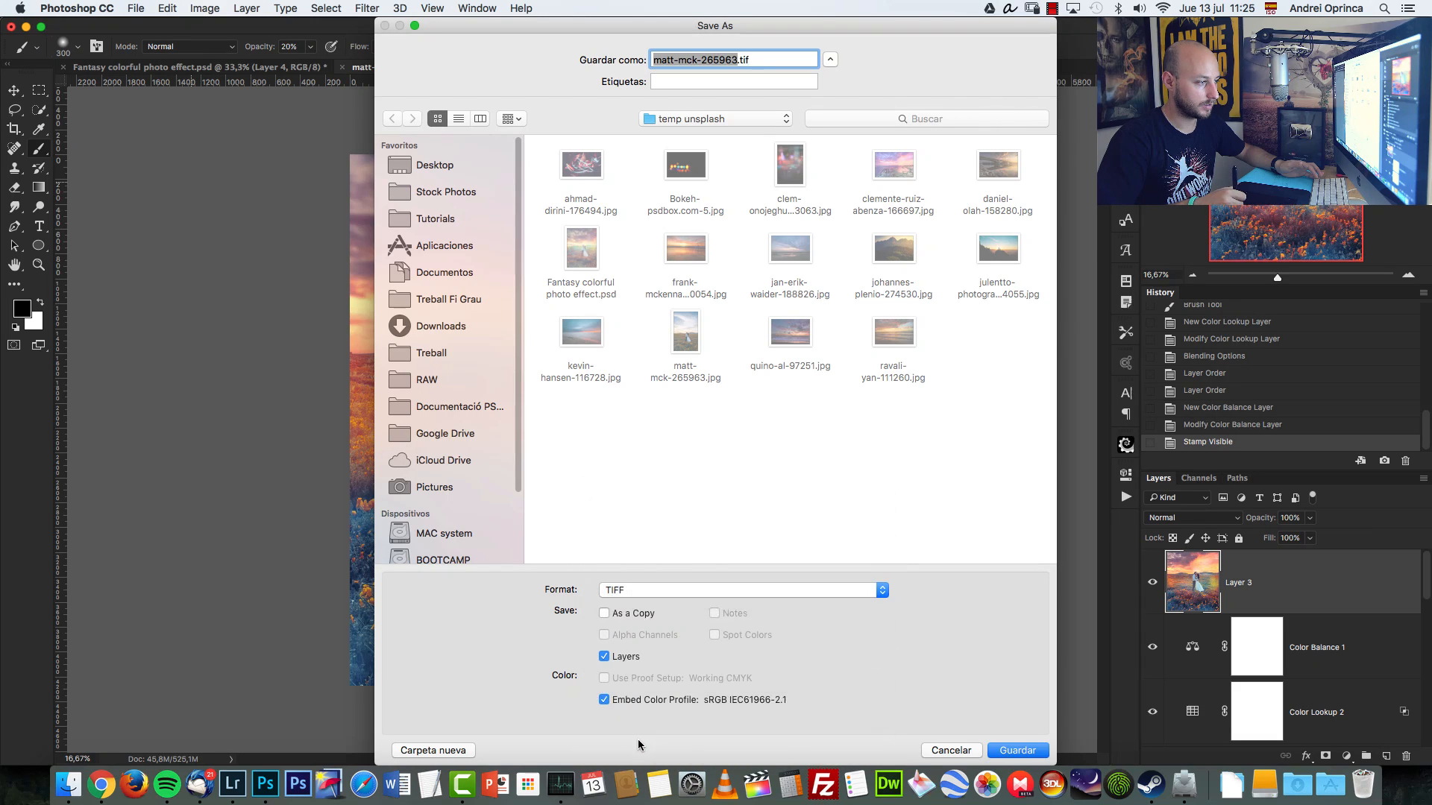
{"action": "left_click", "coordinate": [605, 657]}
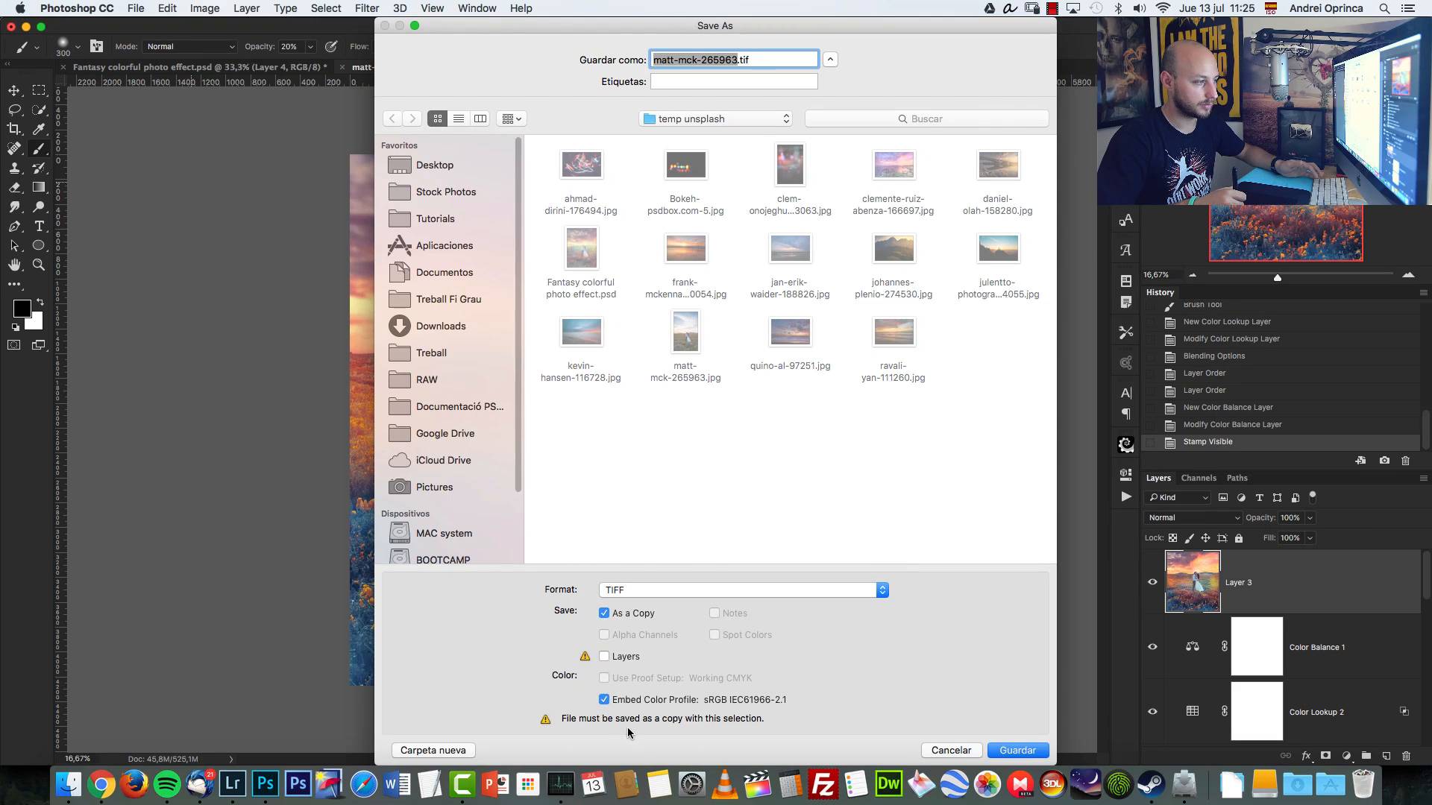
{"action": "left_click", "coordinate": [945, 751]}
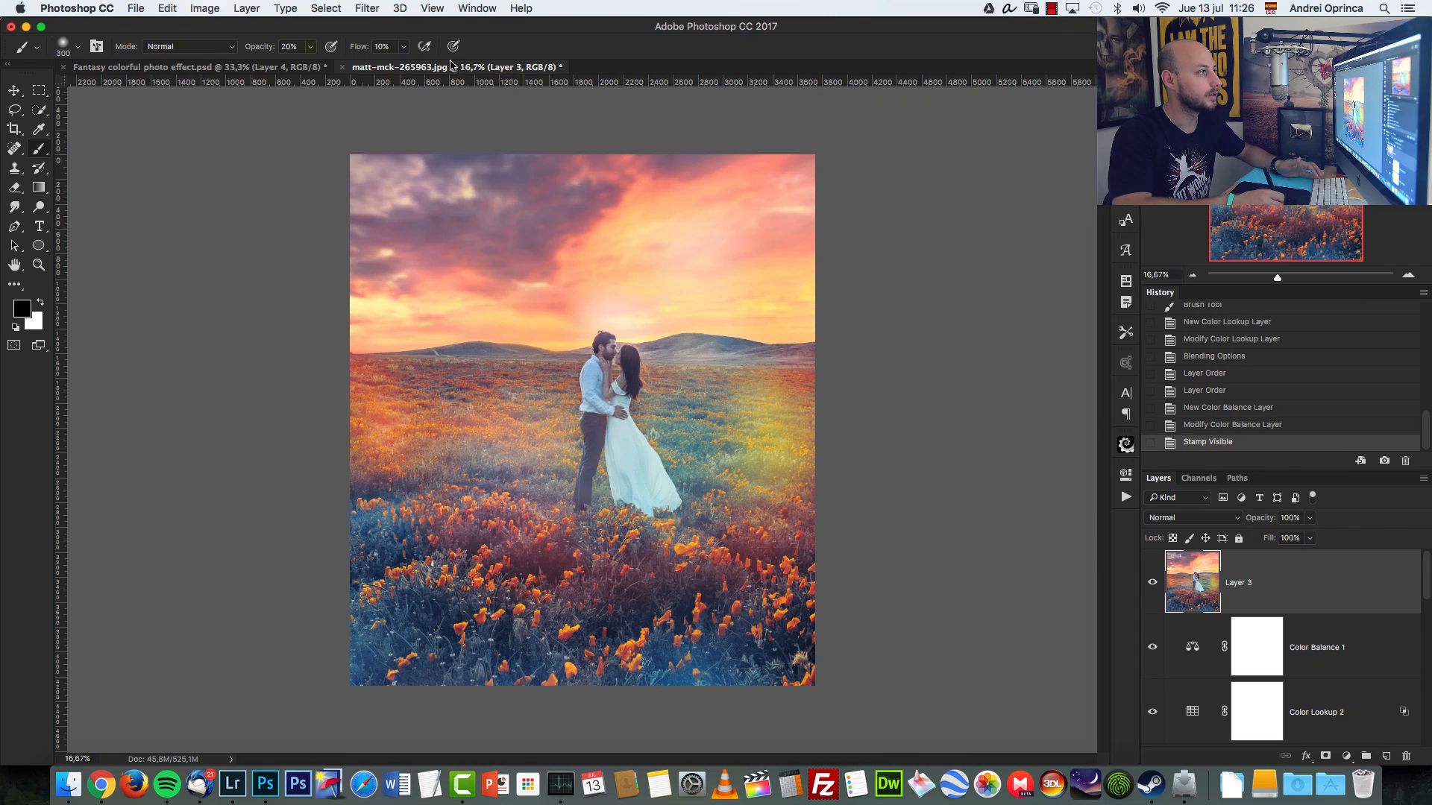
Open the Camera Raw Filter on the stamped layer and set Temperature -4, Clarity -17, Vibrance +6 and Saturation -2.
{"action": "left_click", "coordinate": [367, 9]}
{"action": "left_click", "coordinate": [384, 100]}
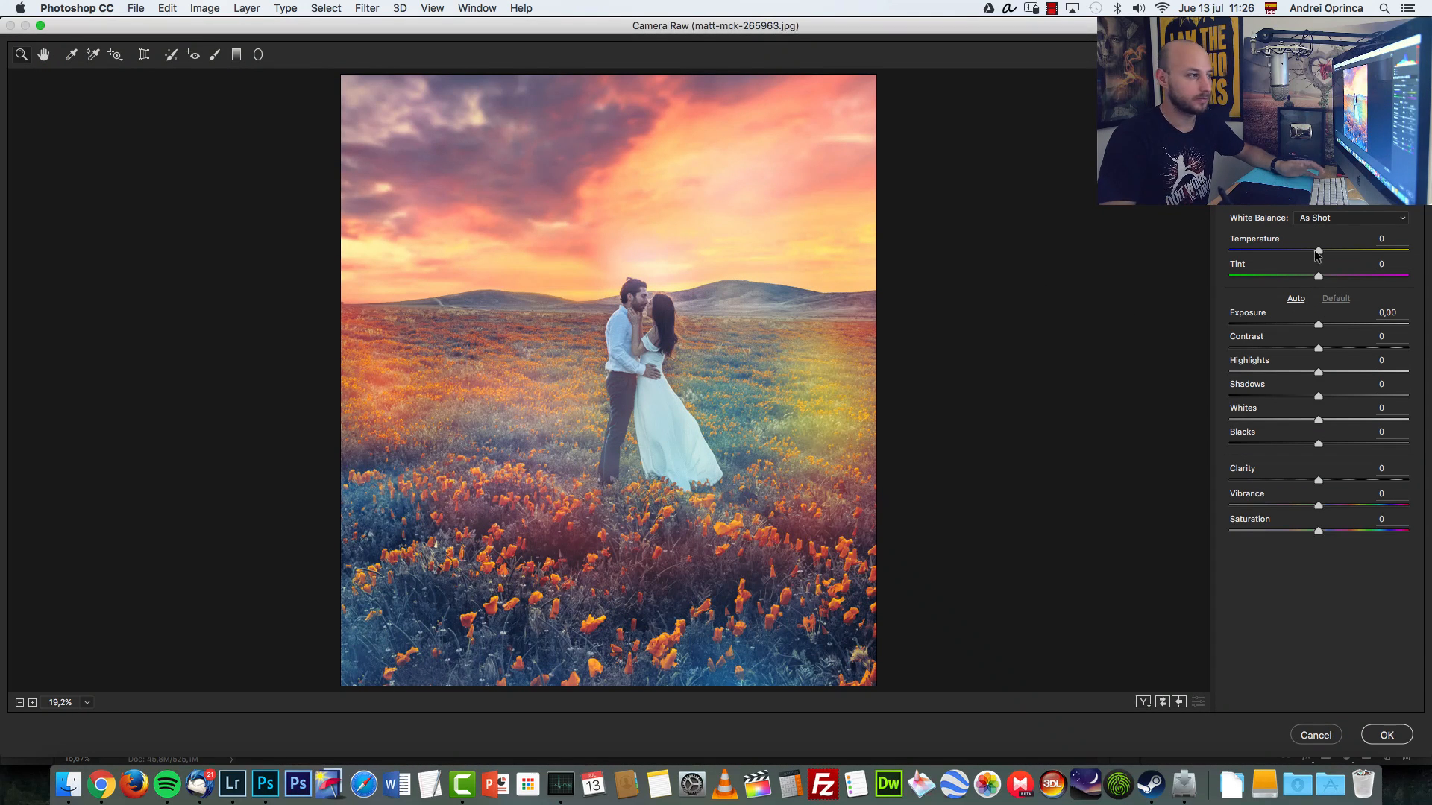
{"action": "left_click_drag", "start_coordinate": [1314, 255], "coordinate": [1314, 254]}
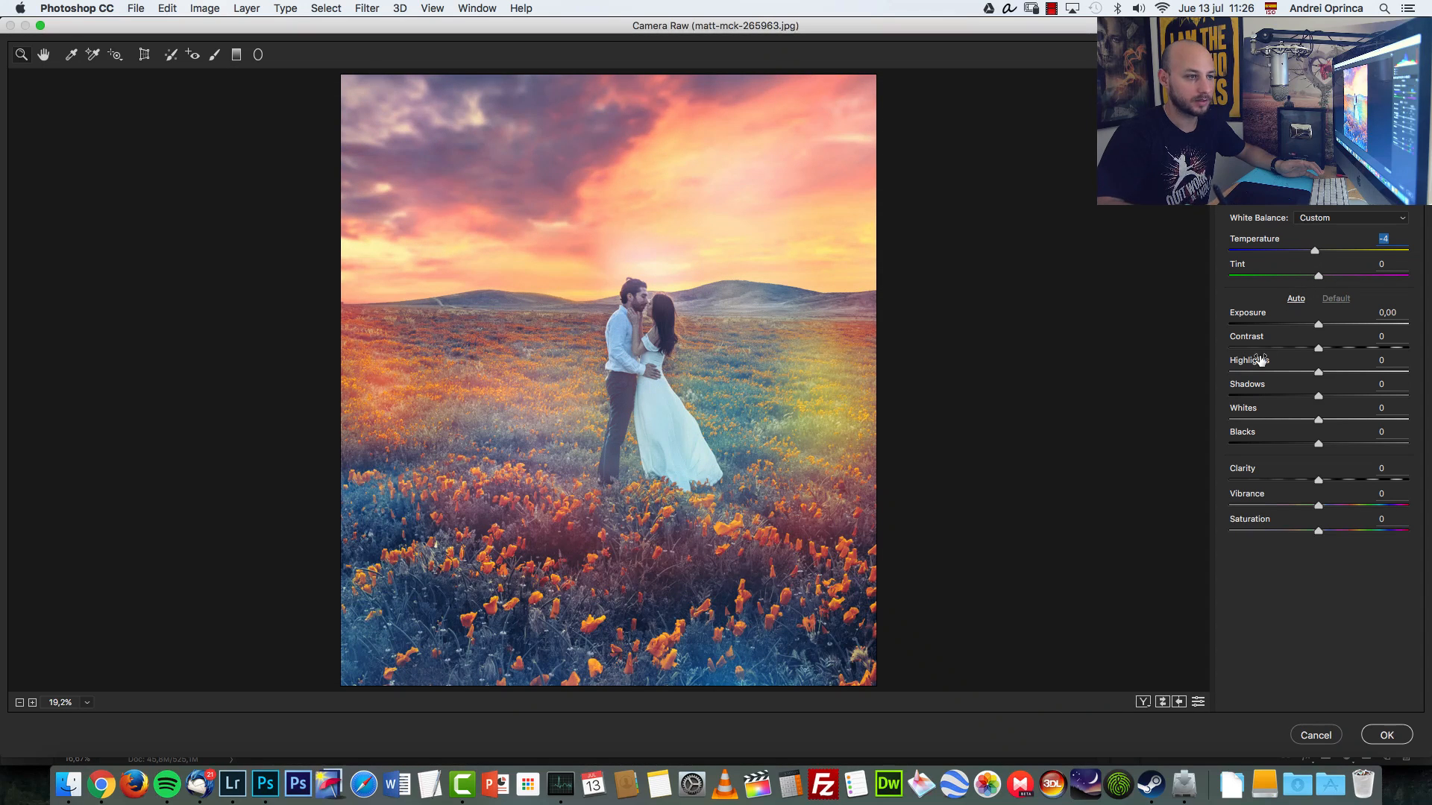
{"action": "mouse_move", "coordinate": [1317, 479]}
{"action": "left_mouse_down"}
{"action": "mouse_move", "coordinate": [1304, 481]}
{"action": "mouse_move", "coordinate": [1324, 507]}
{"action": "left_mouse_up"}
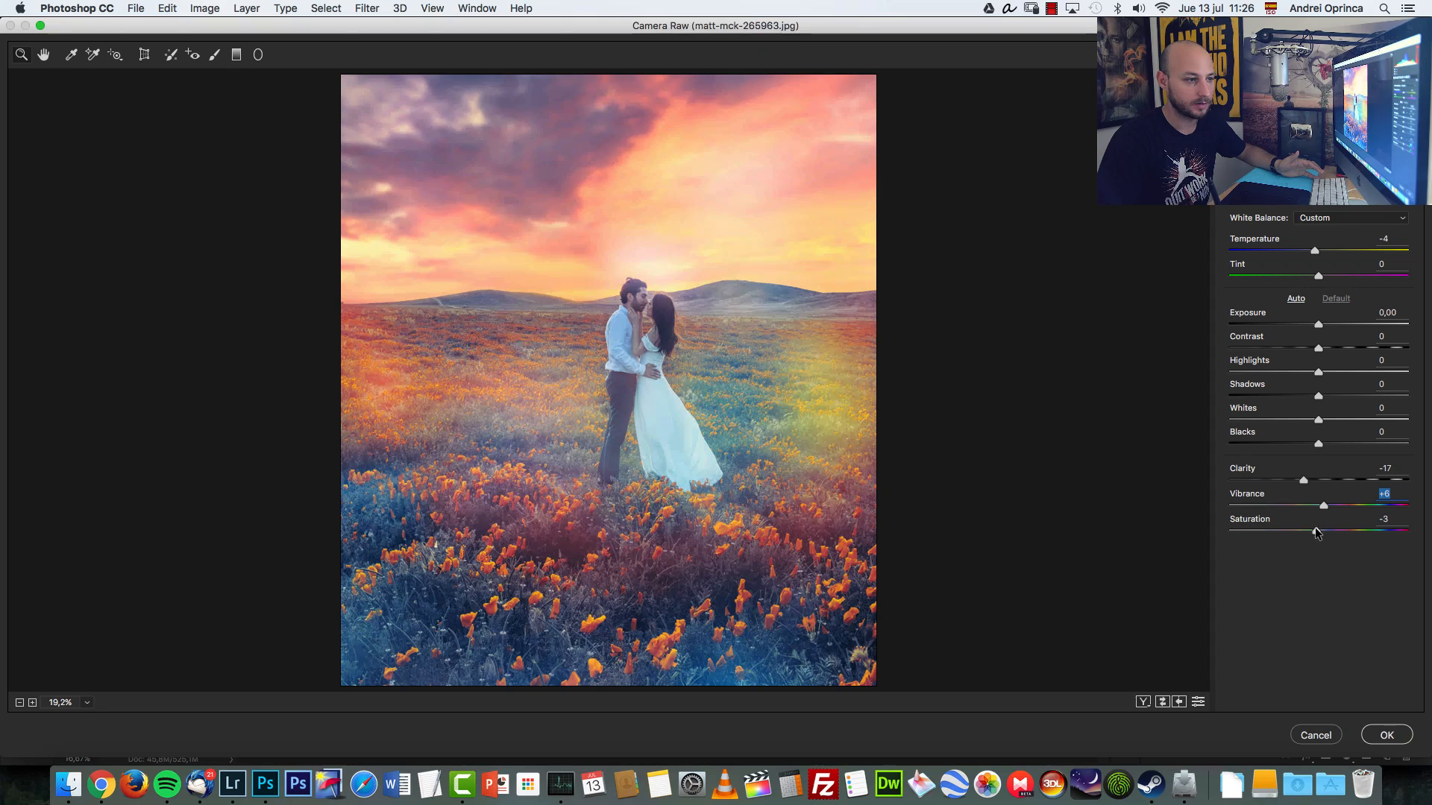
{"action": "left_click_drag", "start_coordinate": [1317, 530], "coordinate": [1315, 531]}
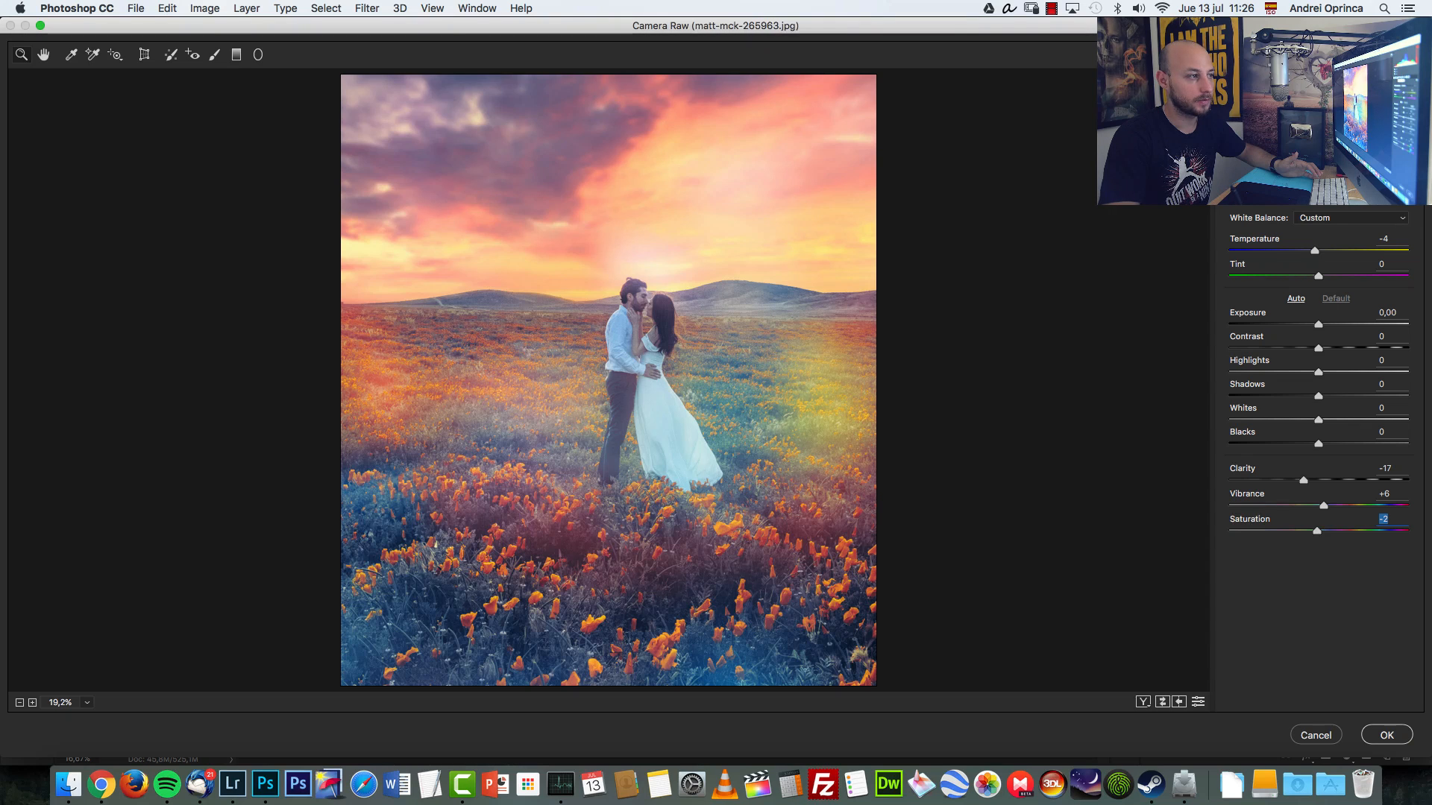
Try split toning with Highlights at Hue 47, Saturation 16 and Shadows at Hue 230, Saturation 16, and return both saturations to 0.
{"action": "left_click", "coordinate": [1312, 180]}
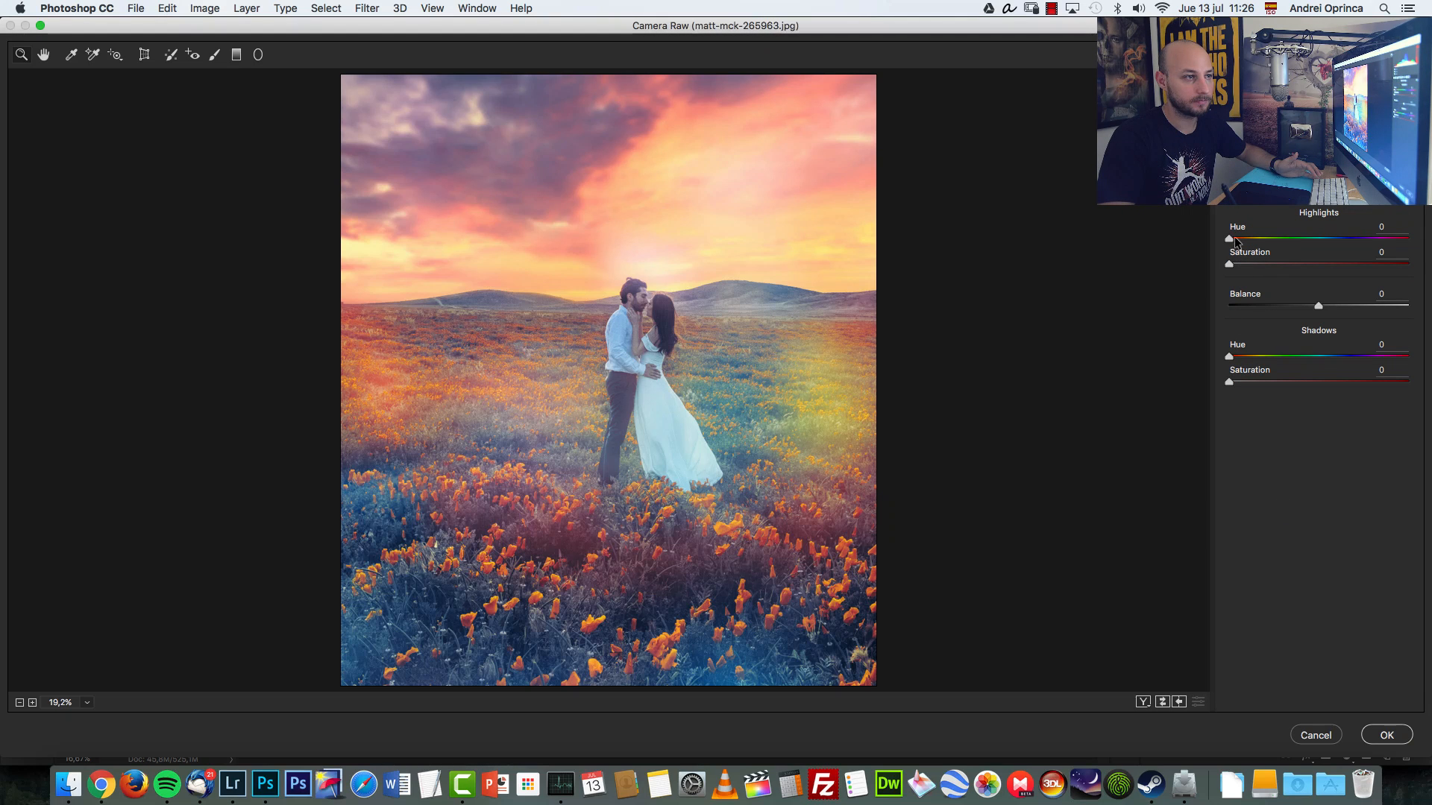
{"action": "left_click_drag", "start_coordinate": [1235, 239], "coordinate": [1262, 263]}
{"action": "left_click_drag", "start_coordinate": [1229, 356], "coordinate": [1346, 379]}
{"action": "left_click_drag", "start_coordinate": [1229, 382], "coordinate": [1258, 381]}
{"action": "left_click_drag", "start_coordinate": [1283, 236], "coordinate": [1252, 238]}
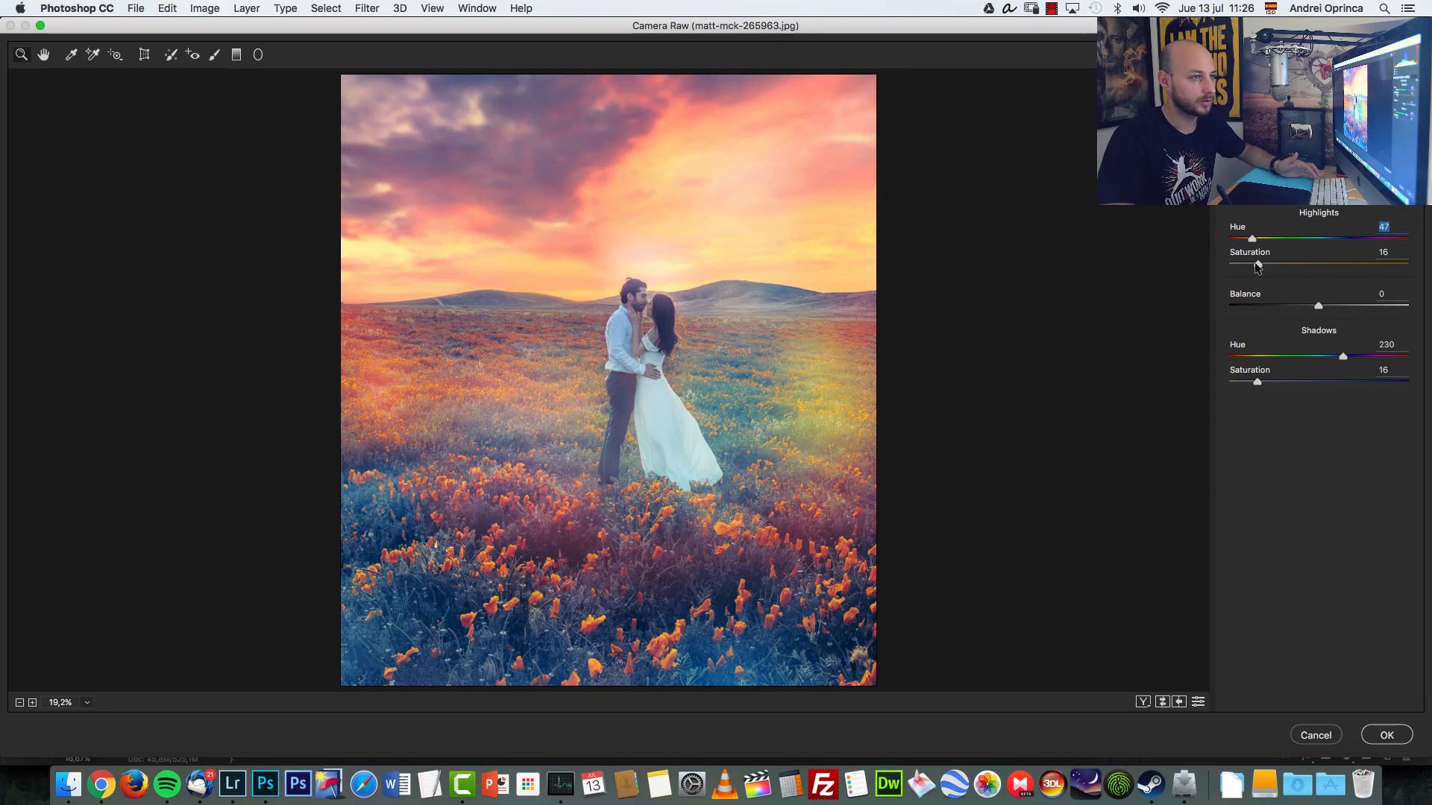
{"action": "left_click_drag", "start_coordinate": [1257, 265], "coordinate": [1229, 264]}
{"action": "left_click_drag", "start_coordinate": [1259, 380], "coordinate": [1229, 381]}
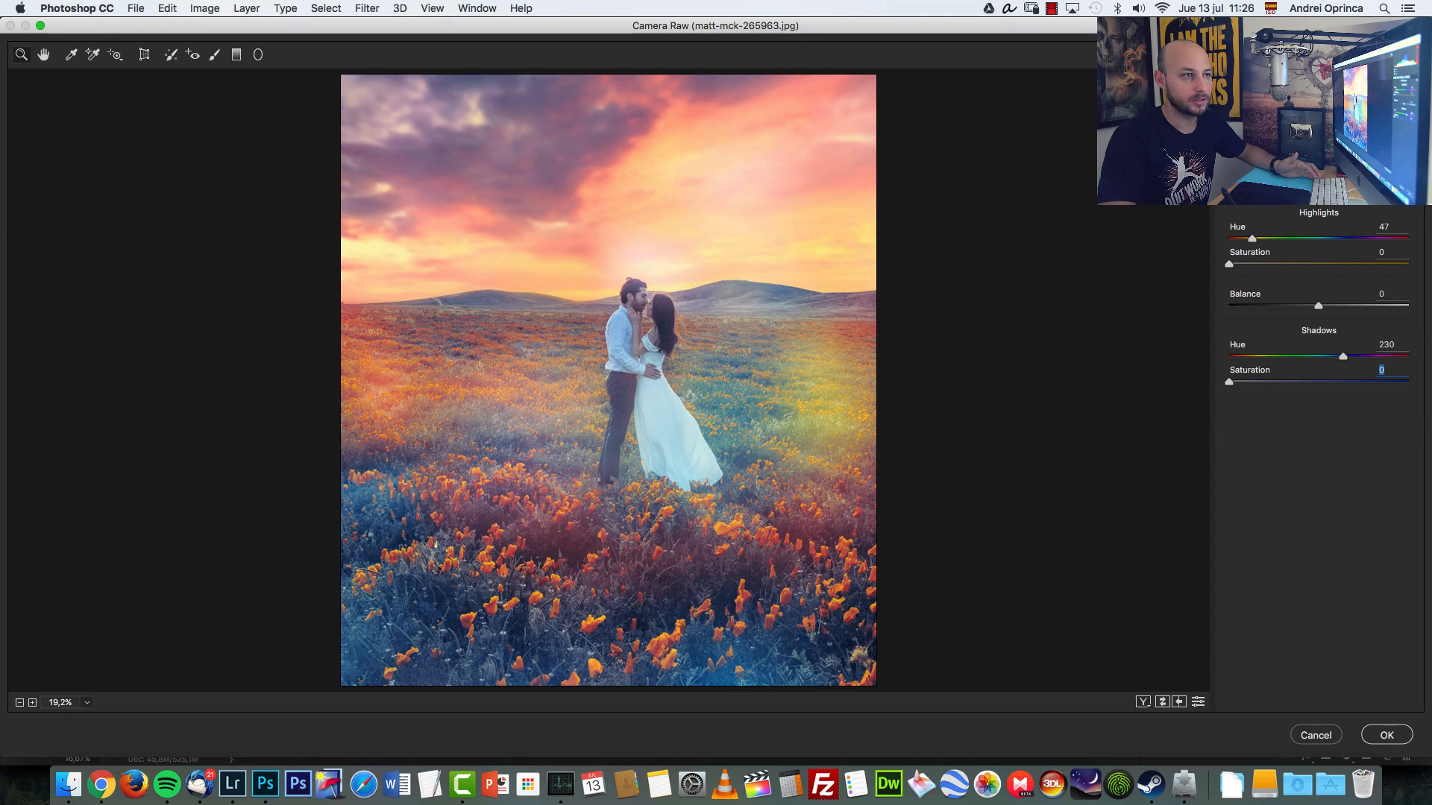
Add a Highlight Priority post-crop vignette with Amount -14, Midpoint 0, Feather 100 and Highlights 100.
{"action": "left_click", "coordinate": [1357, 177]}
{"action": "left_click_drag", "start_coordinate": [1317, 430], "coordinate": [1223, 455]}
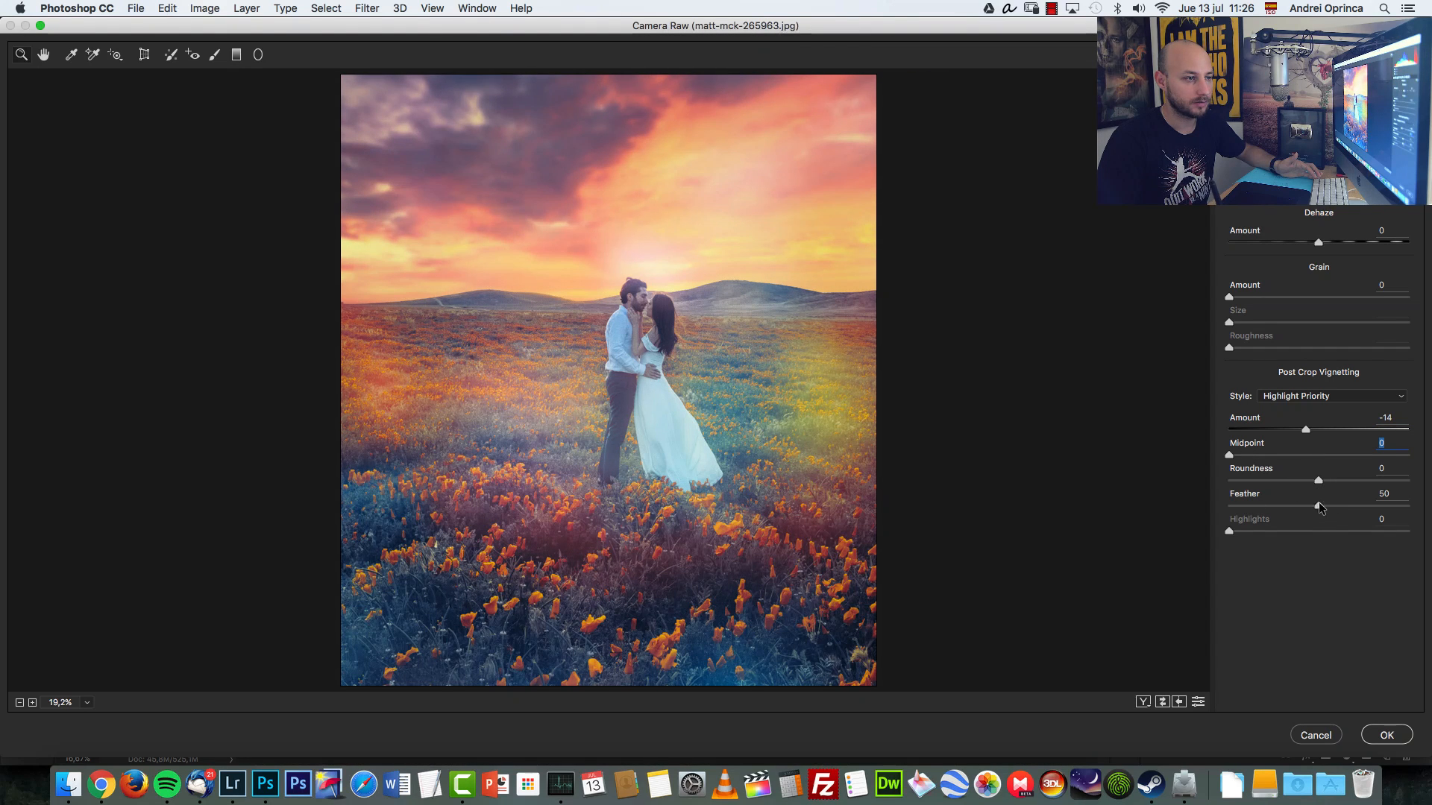
{"action": "left_click_drag", "start_coordinate": [1318, 503], "coordinate": [1424, 510]}
{"action": "left_click_drag", "start_coordinate": [1242, 528], "coordinate": [1428, 546]}
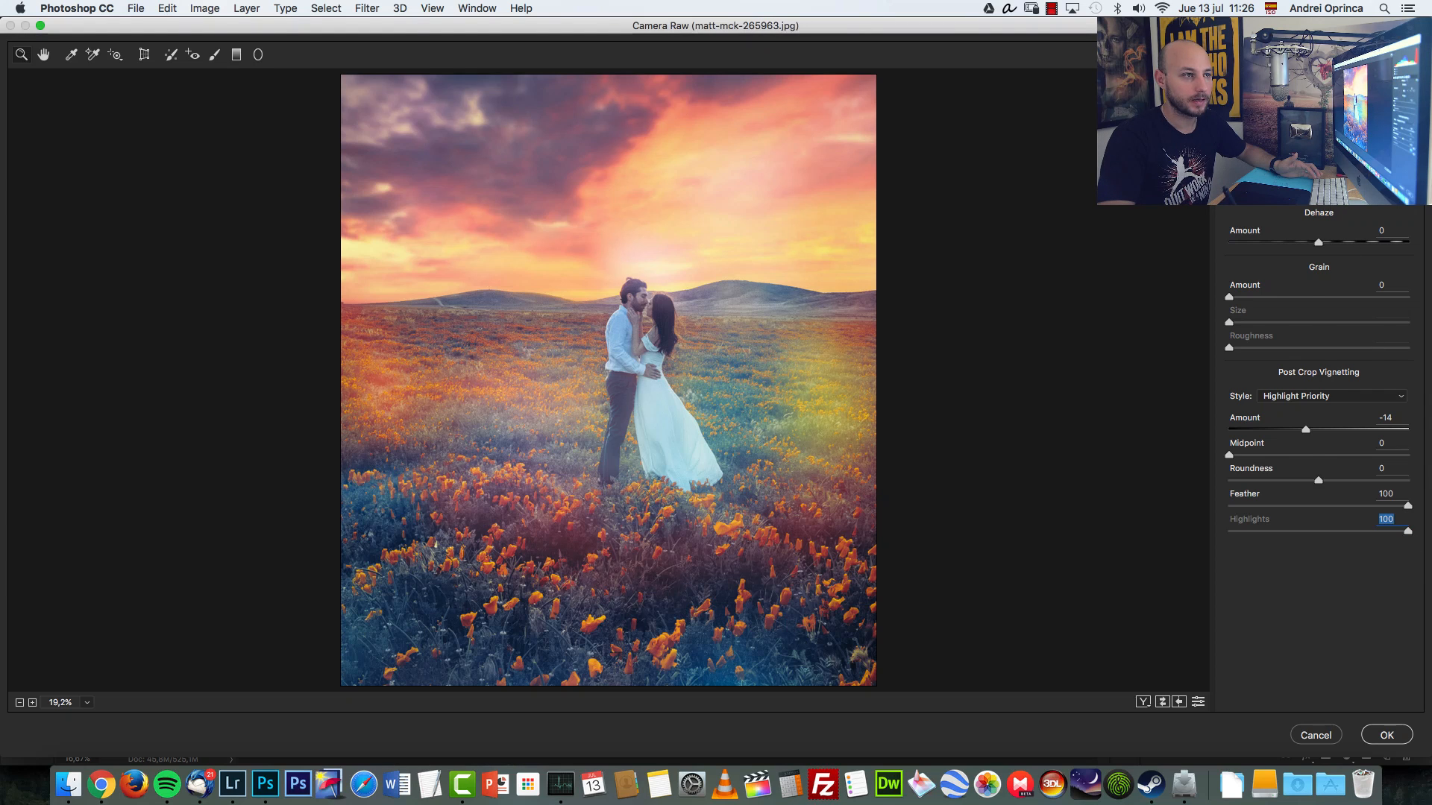
Set the camera calibration to Red Primary Hue +6, Green Primary Hue +8 and Saturation +11, Blue Primary Hue -13 and Saturation +8.
{"action": "left_click", "coordinate": [1332, 202]}
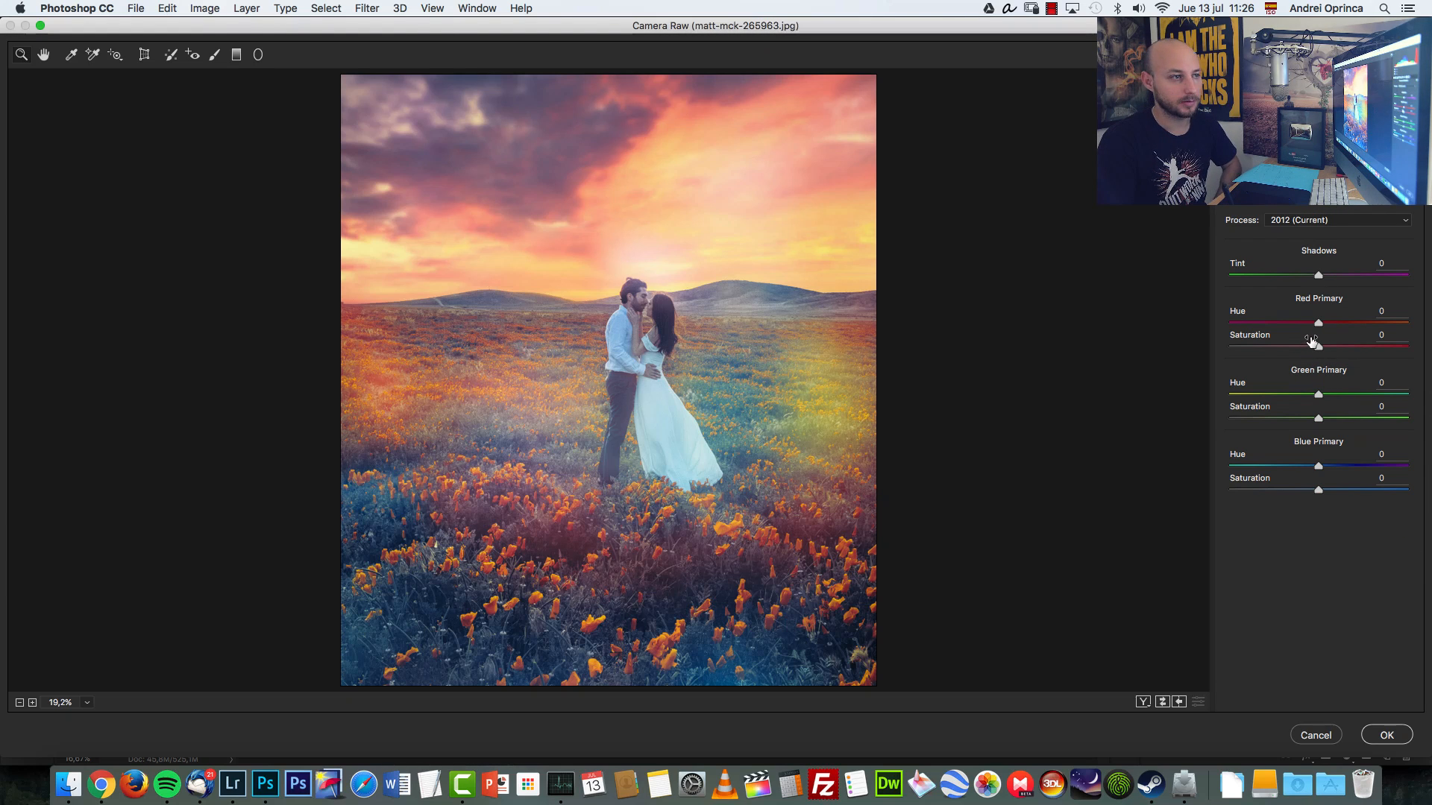
{"action": "left_click_drag", "start_coordinate": [1318, 324], "coordinate": [1296, 327]}
{"action": "left_click_drag", "start_coordinate": [1318, 396], "coordinate": [1335, 419]}
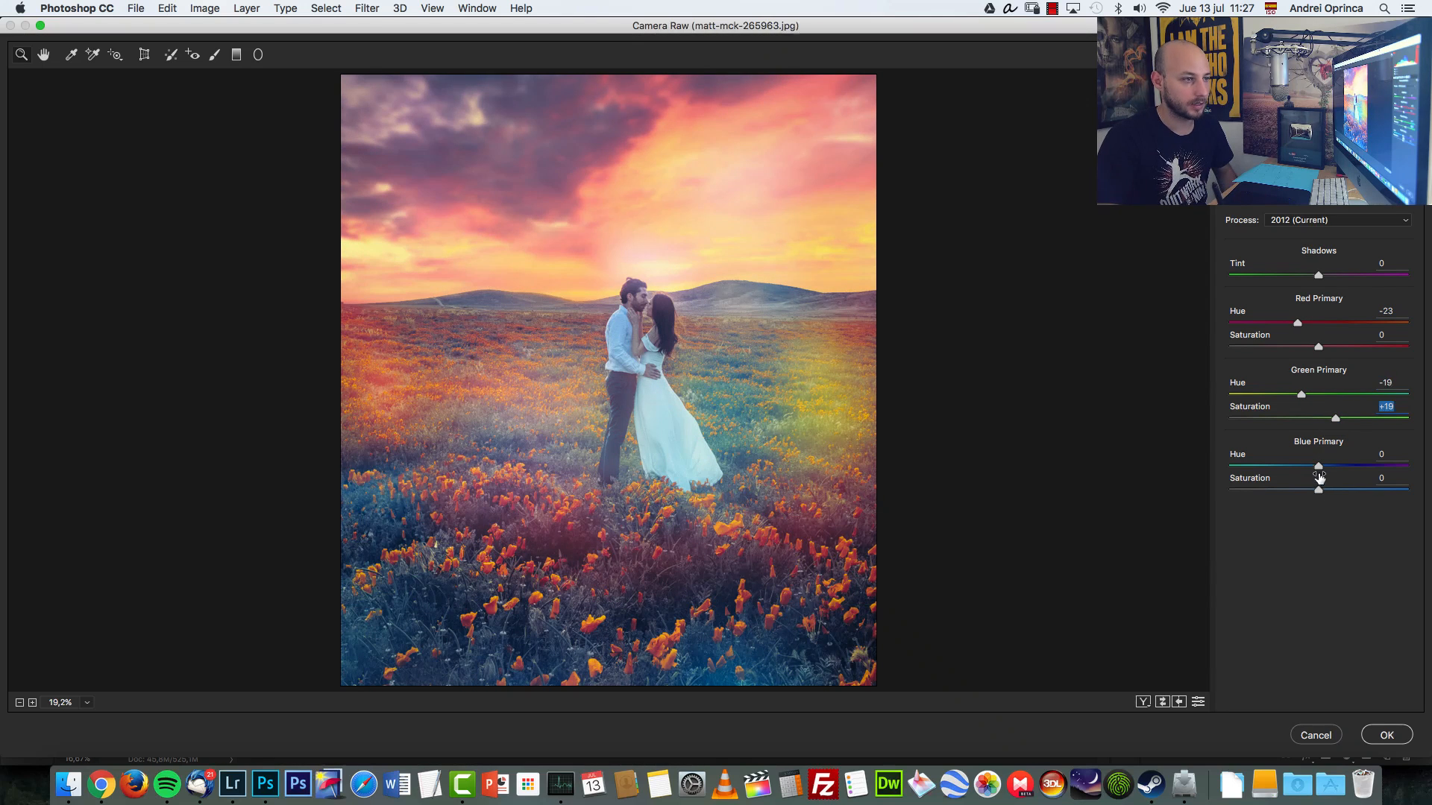
{"action": "mouse_move", "coordinate": [1318, 467]}
{"action": "left_mouse_down"}
{"action": "mouse_move", "coordinate": [1287, 467]}
{"action": "mouse_move", "coordinate": [1331, 470]}
{"action": "mouse_move", "coordinate": [1320, 468]}
{"action": "left_mouse_up"}
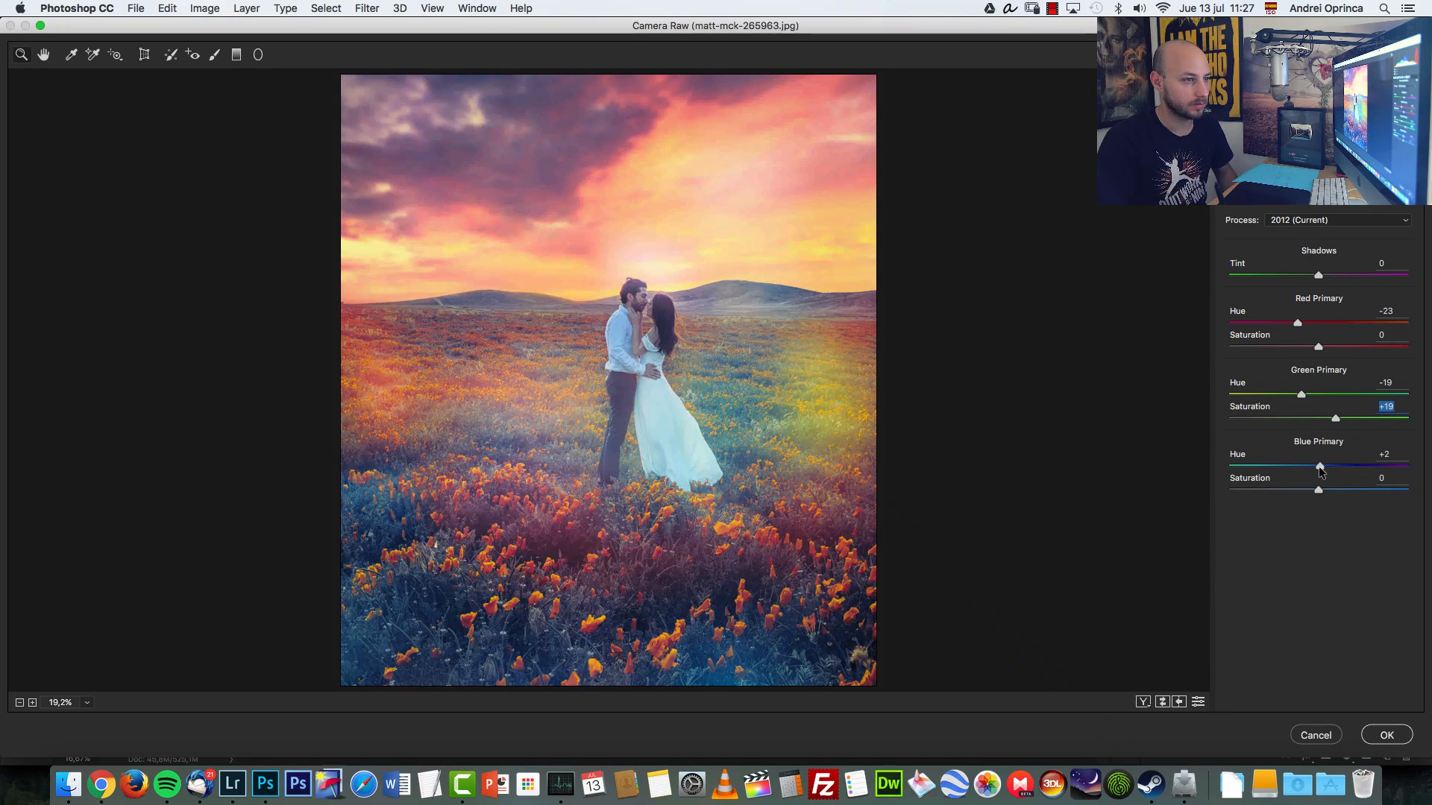
{"action": "left_click_drag", "start_coordinate": [1298, 323], "coordinate": [1323, 324]}
{"action": "left_click_drag", "start_coordinate": [1301, 396], "coordinate": [1329, 419]}
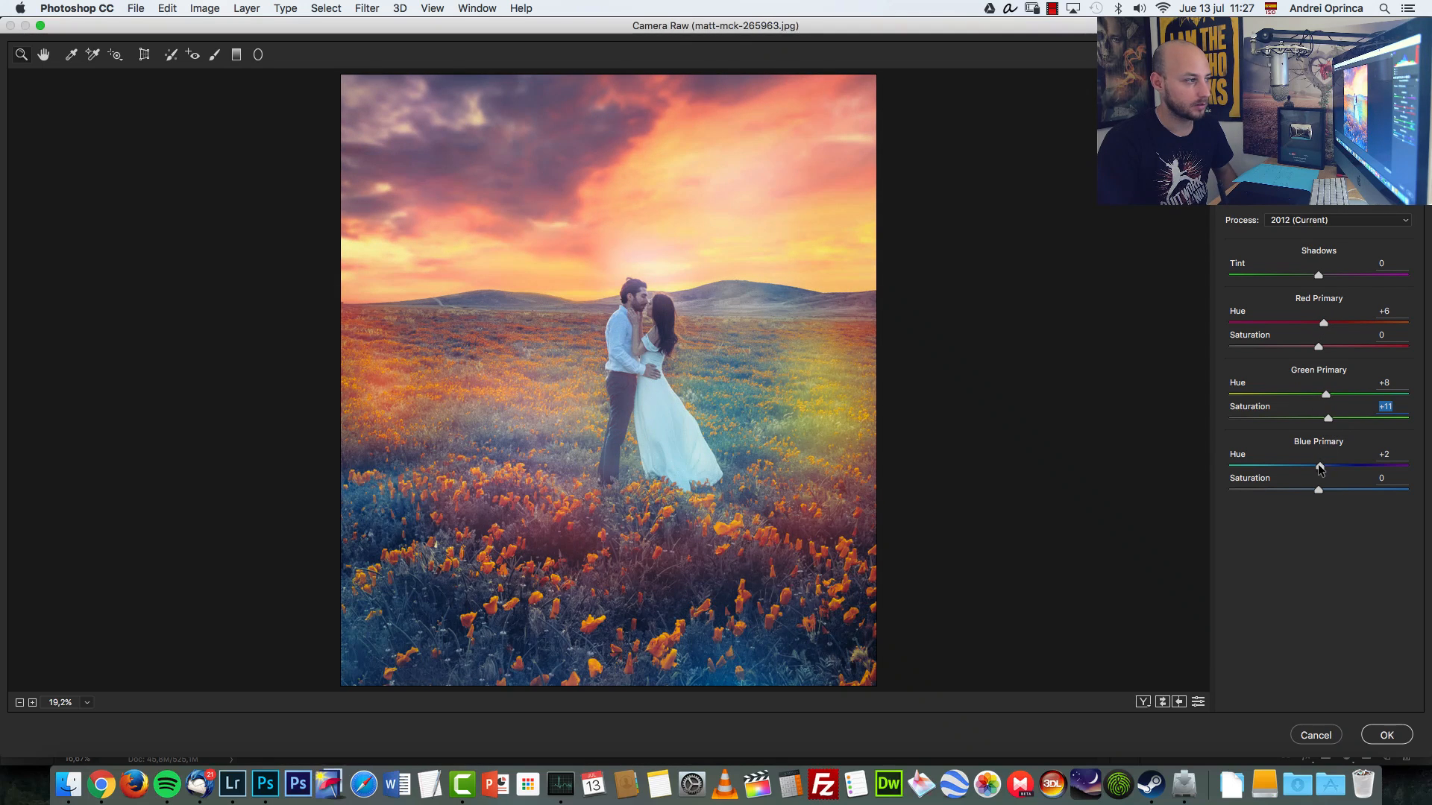
{"action": "mouse_move", "coordinate": [1320, 468]}
{"action": "left_mouse_down"}
{"action": "mouse_move", "coordinate": [1303, 468]}
{"action": "mouse_move", "coordinate": [1342, 490]}
{"action": "mouse_move", "coordinate": [1323, 492]}
{"action": "left_mouse_up"}
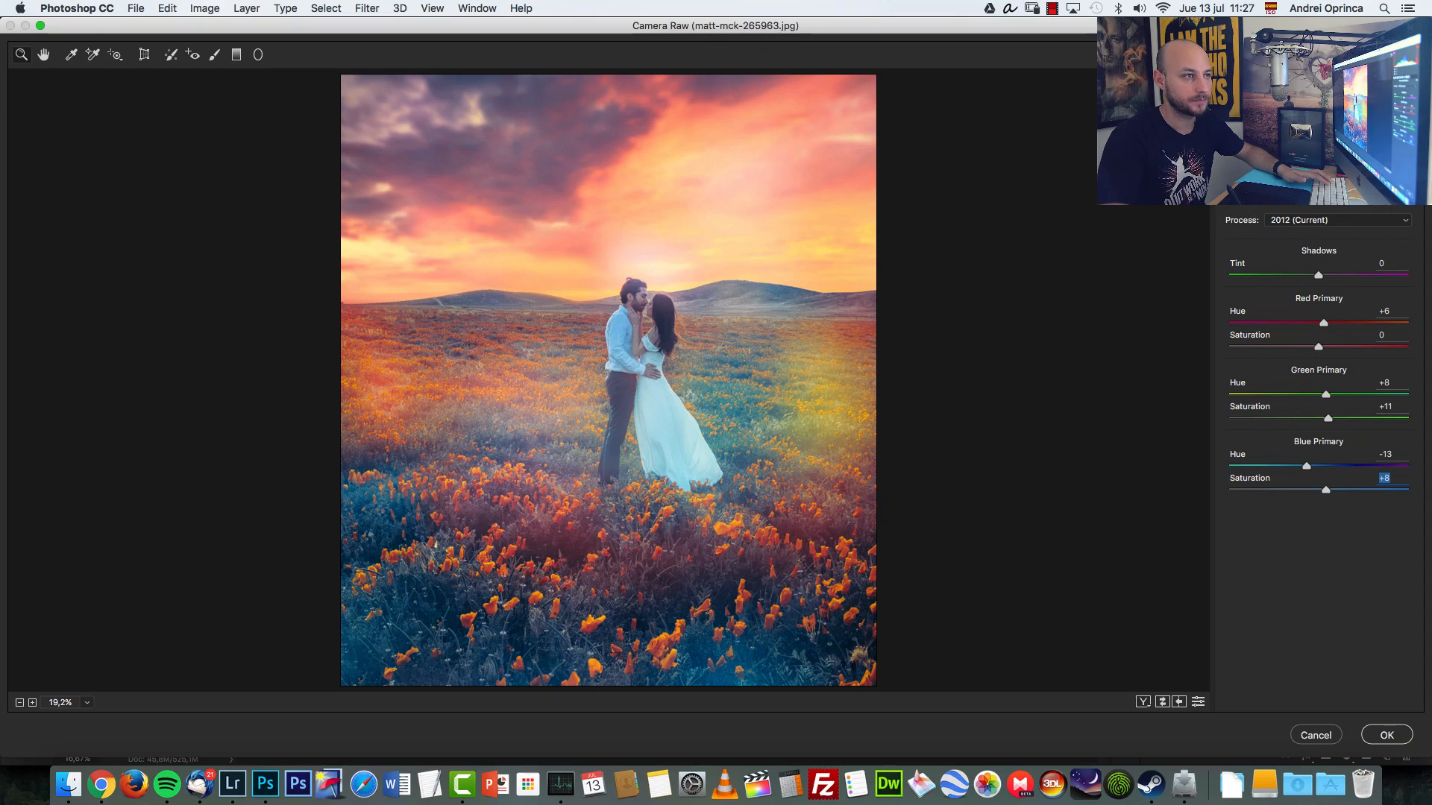
Shift the hue of the Yellows to -11 in the HSL adjustments.
{"action": "left_click", "coordinate": [1231, 183]}
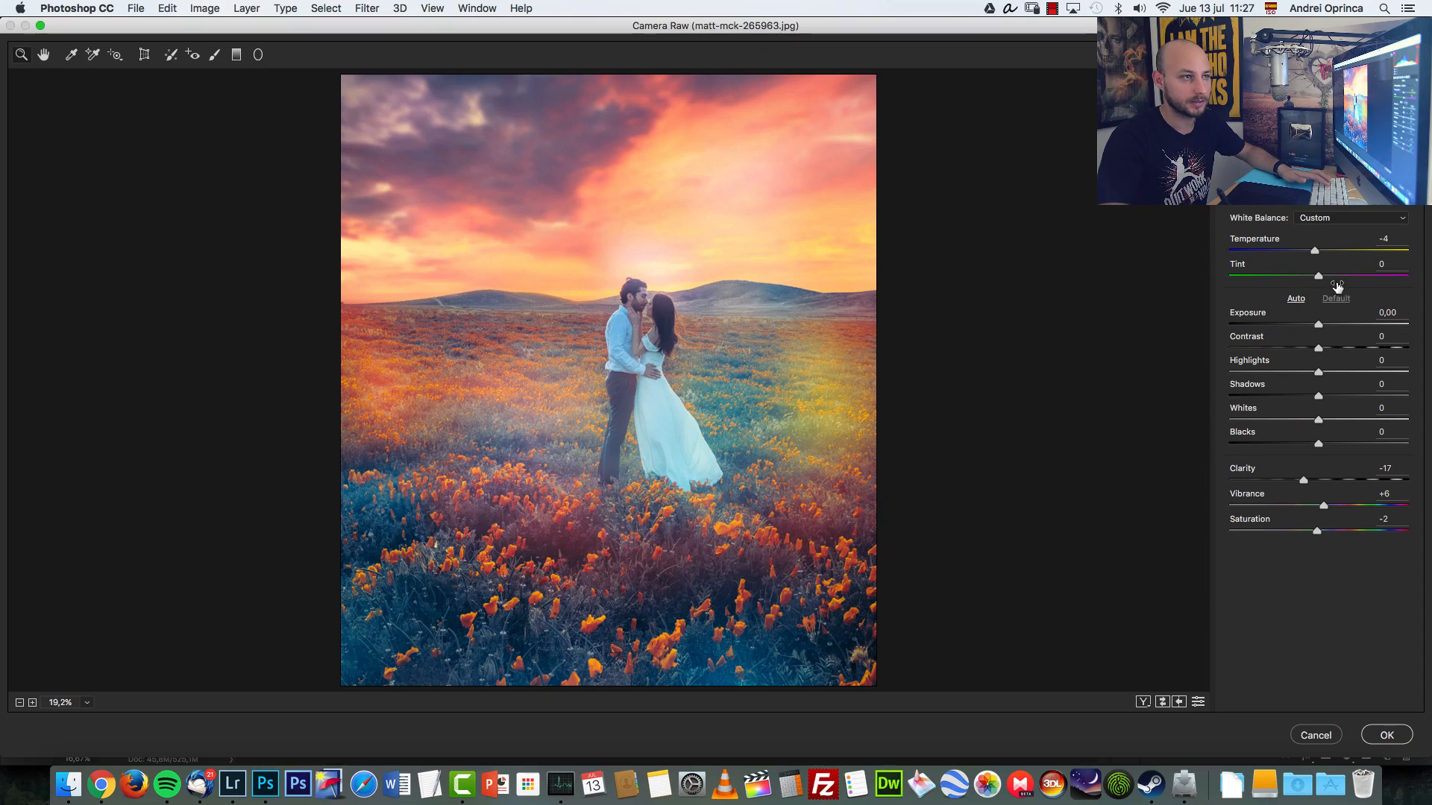
{"action": "left_click", "coordinate": [1292, 183]}
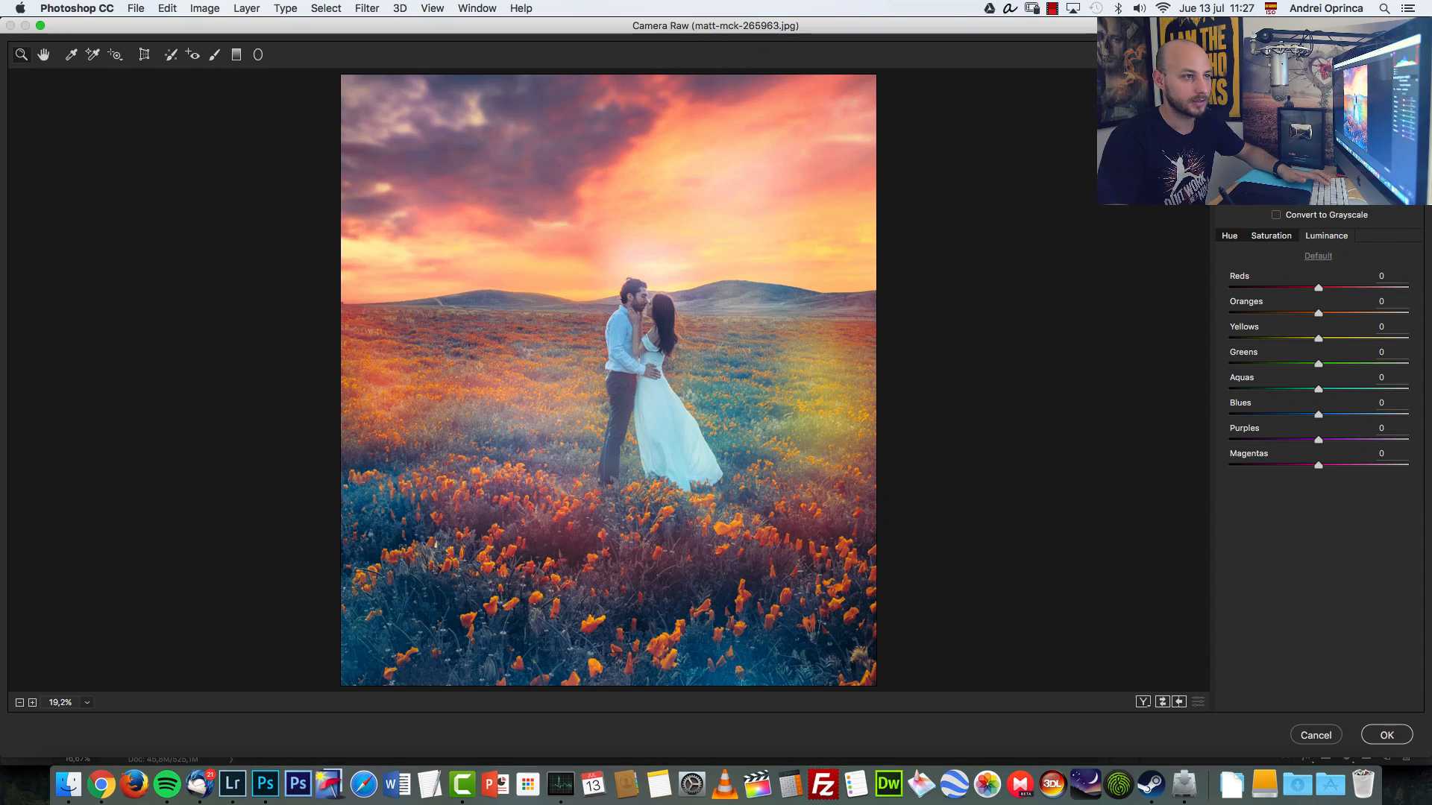
{"action": "left_click", "coordinate": [1237, 236]}
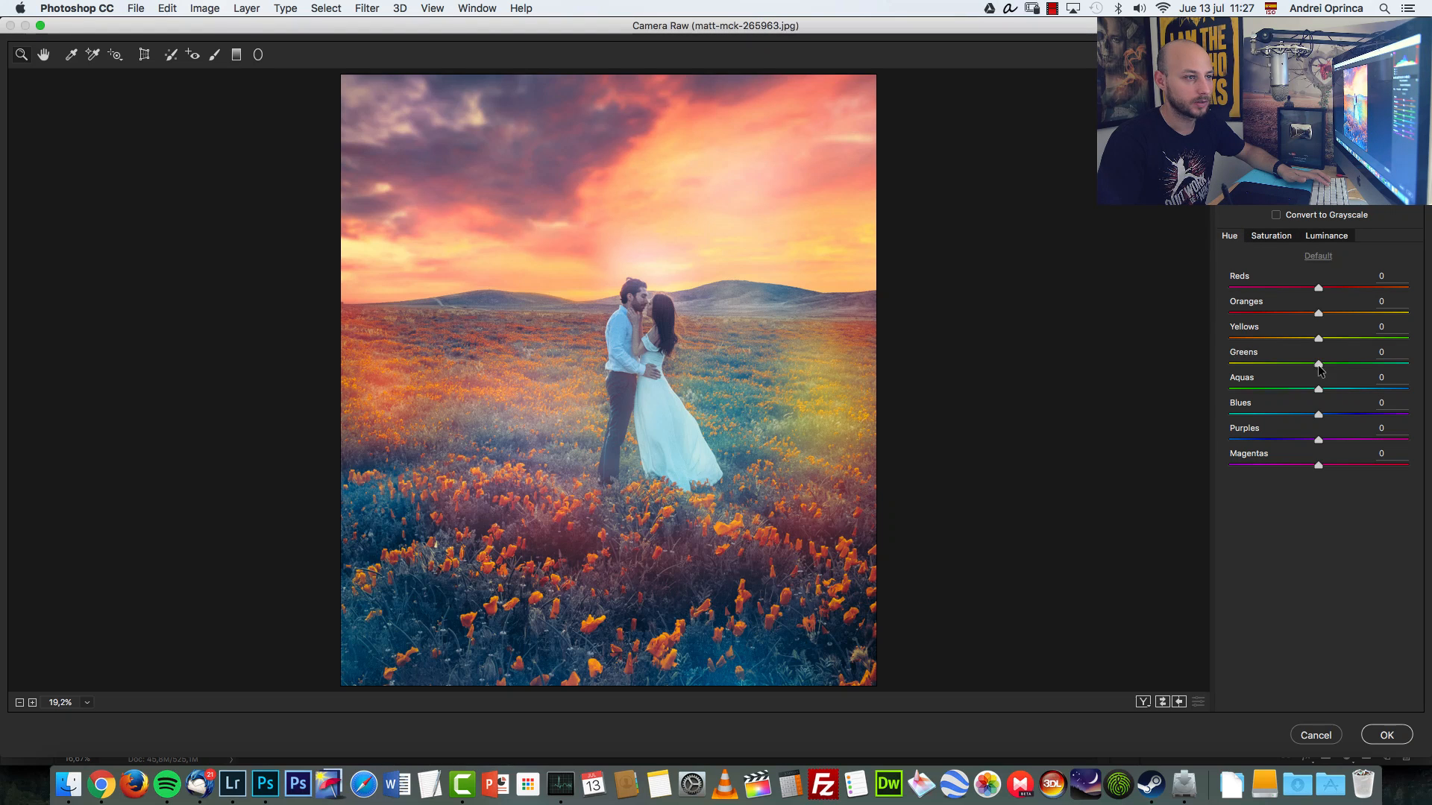
{"action": "mouse_move", "coordinate": [1320, 341]}
{"action": "left_mouse_down"}
{"action": "mouse_move", "coordinate": [1288, 341]}
{"action": "mouse_move", "coordinate": [1324, 340]}
{"action": "mouse_move", "coordinate": [1307, 341]}
{"action": "left_mouse_up"}
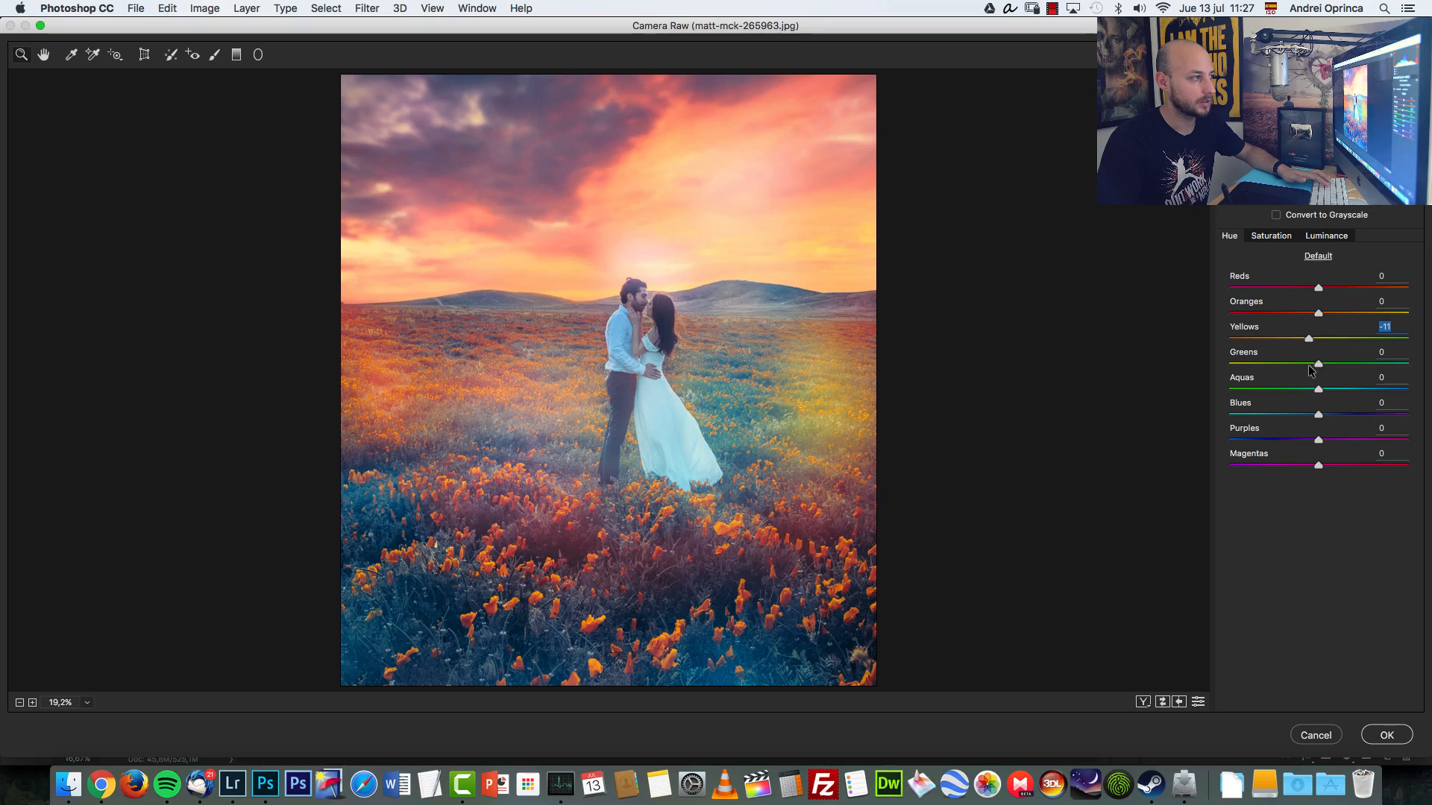
Add a large elliptical Radial Filter centred on the couple, reaching from the sky down into the flowers.
{"action": "left_click", "coordinate": [257, 54]}
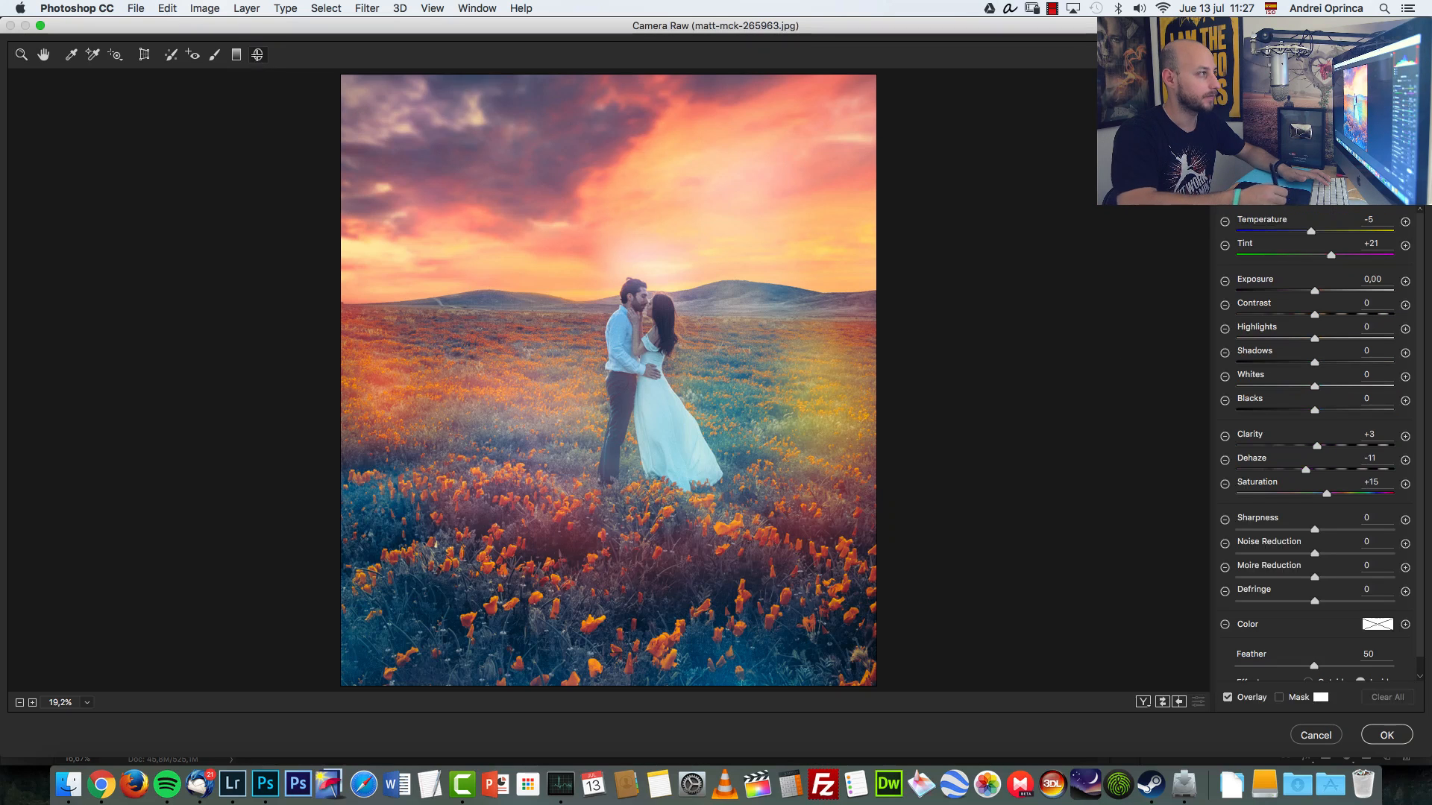
{"action": "left_click_drag", "start_coordinate": [615, 285], "coordinate": [779, 465]}
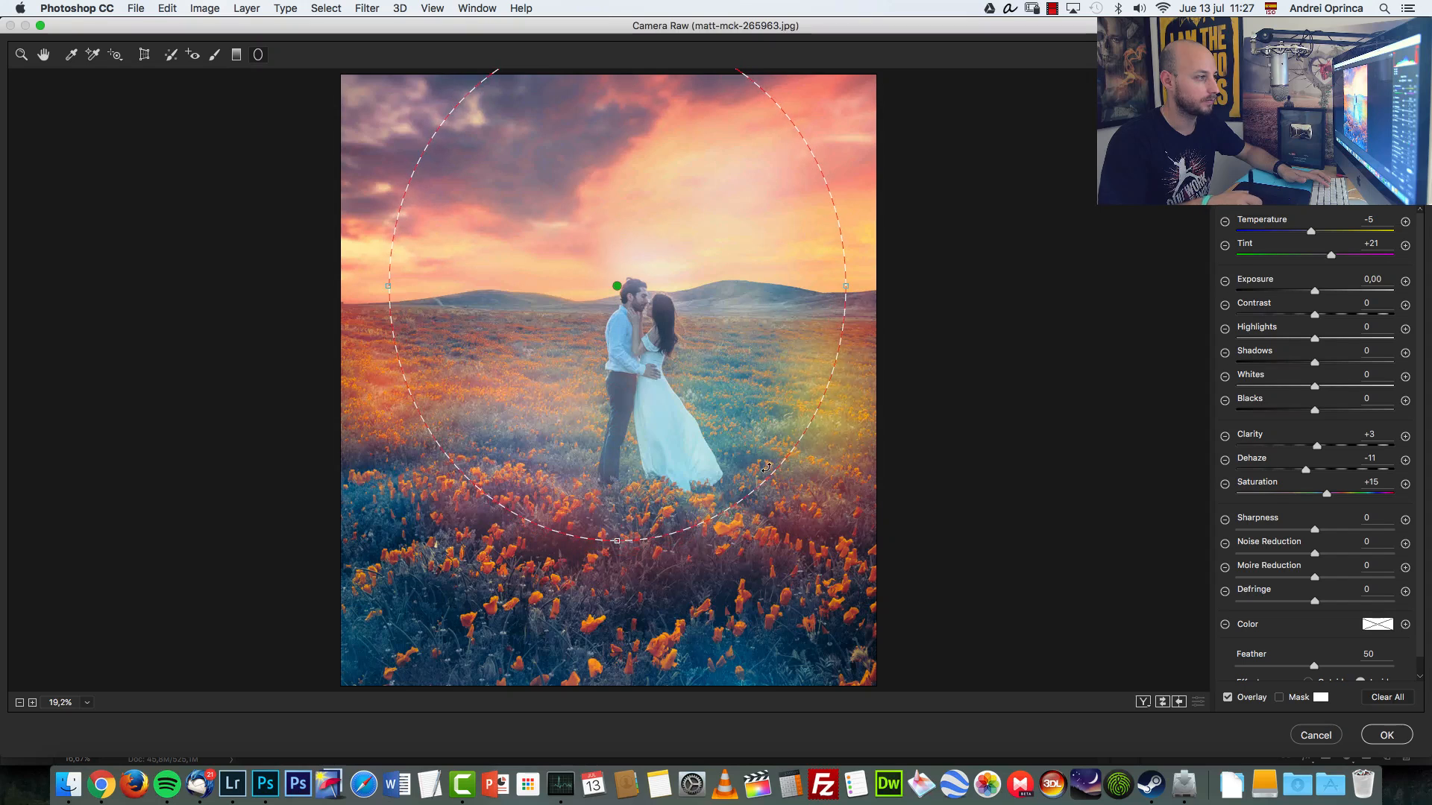
{"action": "left_click_drag", "start_coordinate": [617, 286], "coordinate": [645, 344]}
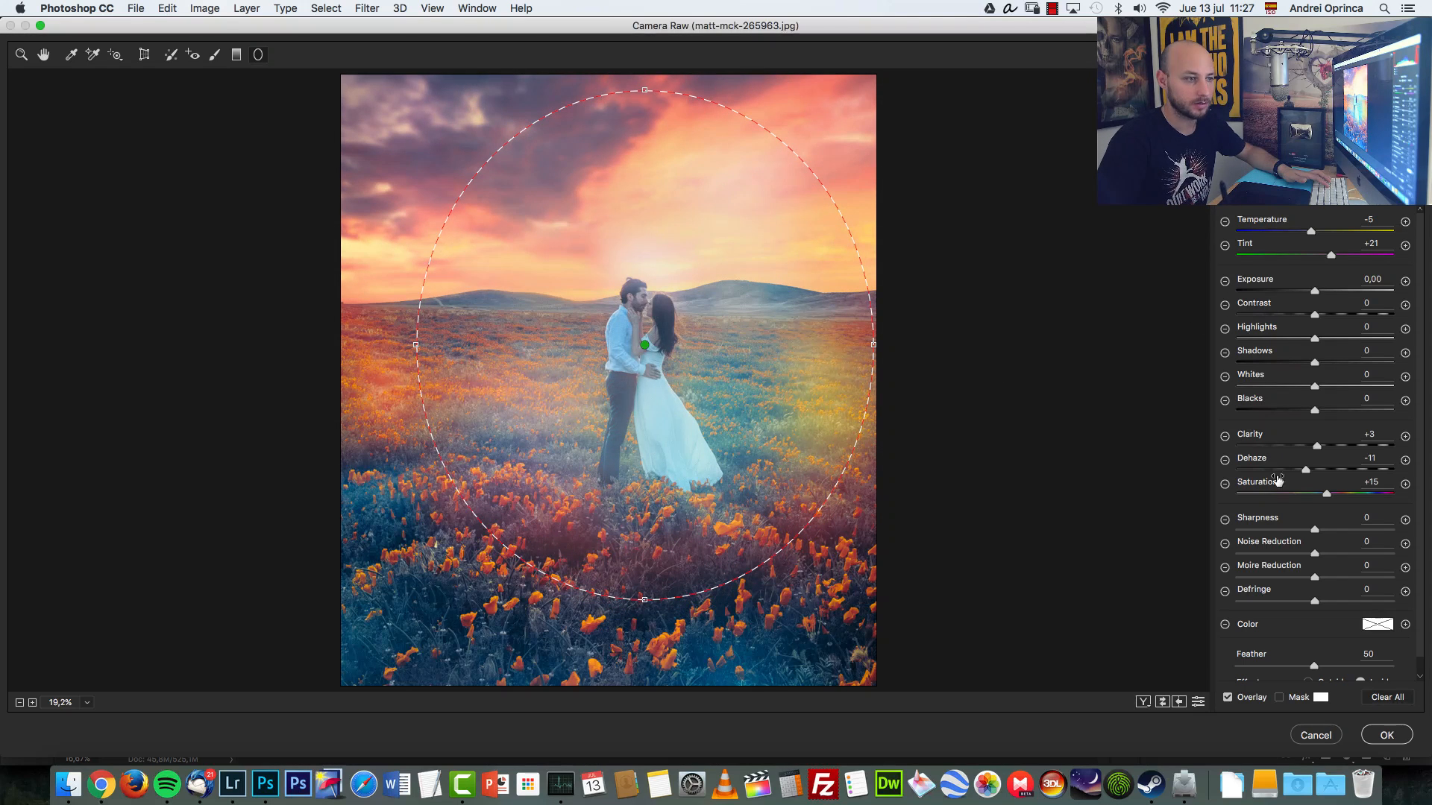
Set the radial filter's Saturation to 0 and Clarity to +5, and apply the Camera Raw adjustments.
{"action": "double_click", "coordinate": [1326, 494]}
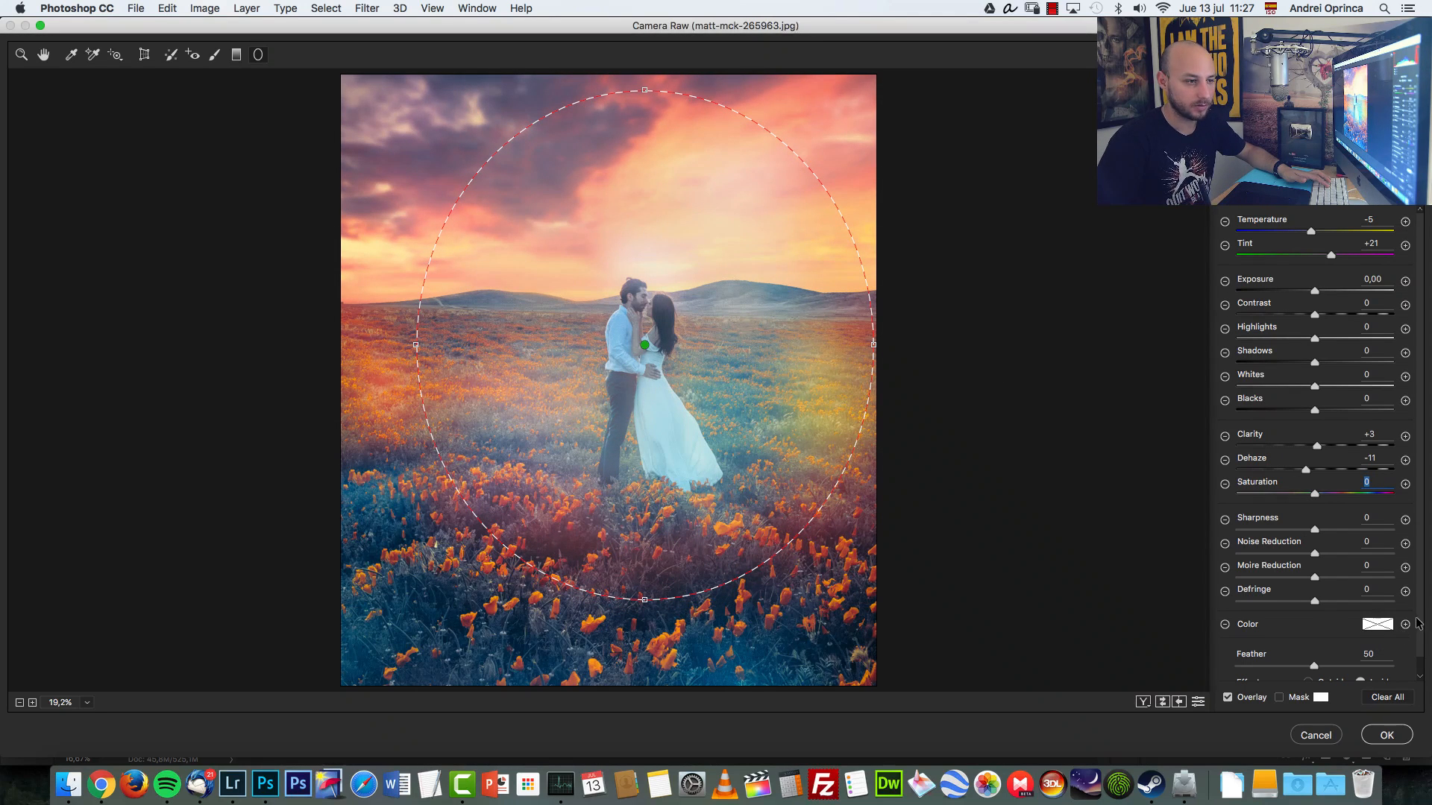
{"action": "scroll", "coordinate": [1396, 680], "scroll_direction": "down", "scroll_amount": 1}
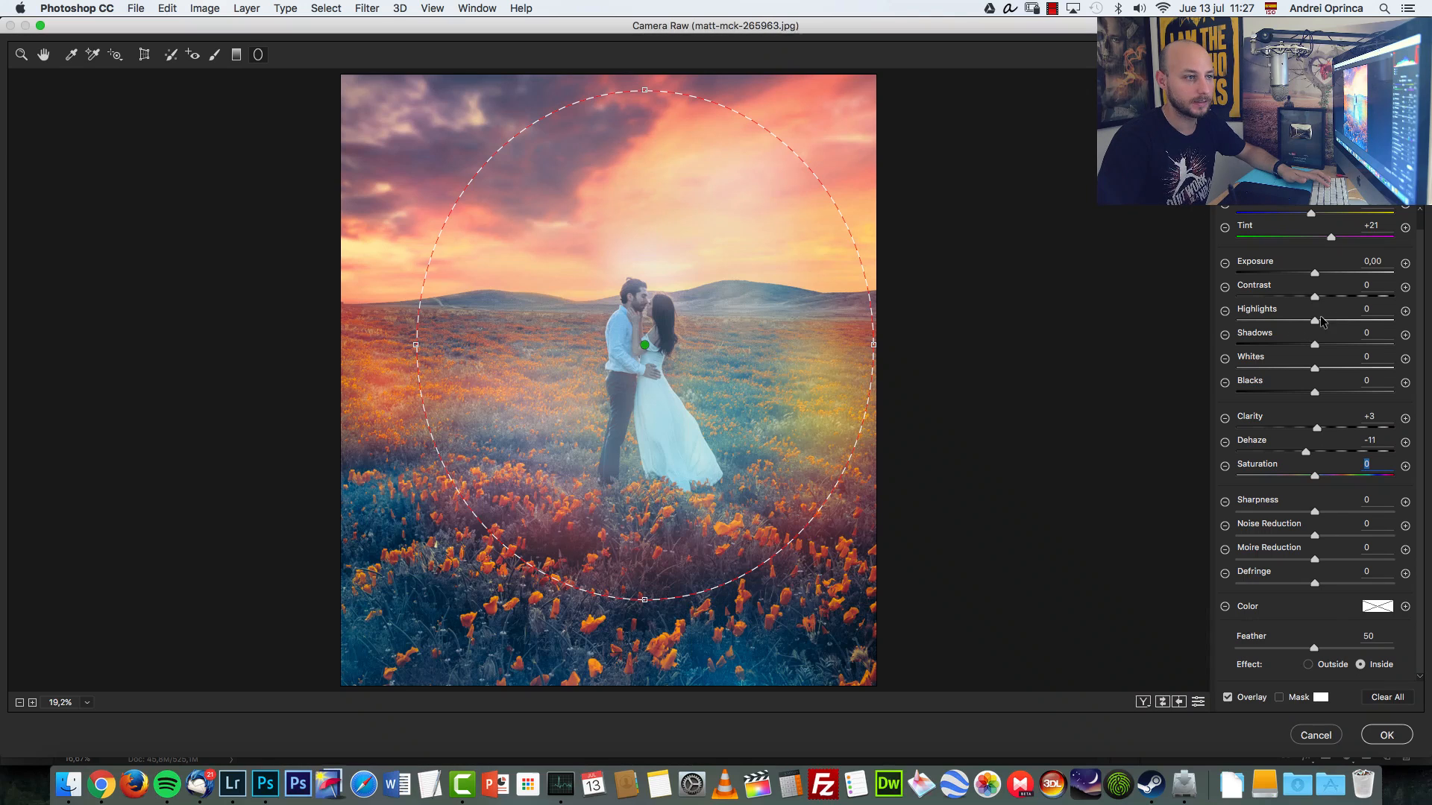
{"action": "left_click_drag", "start_coordinate": [1315, 427], "coordinate": [1320, 429]}
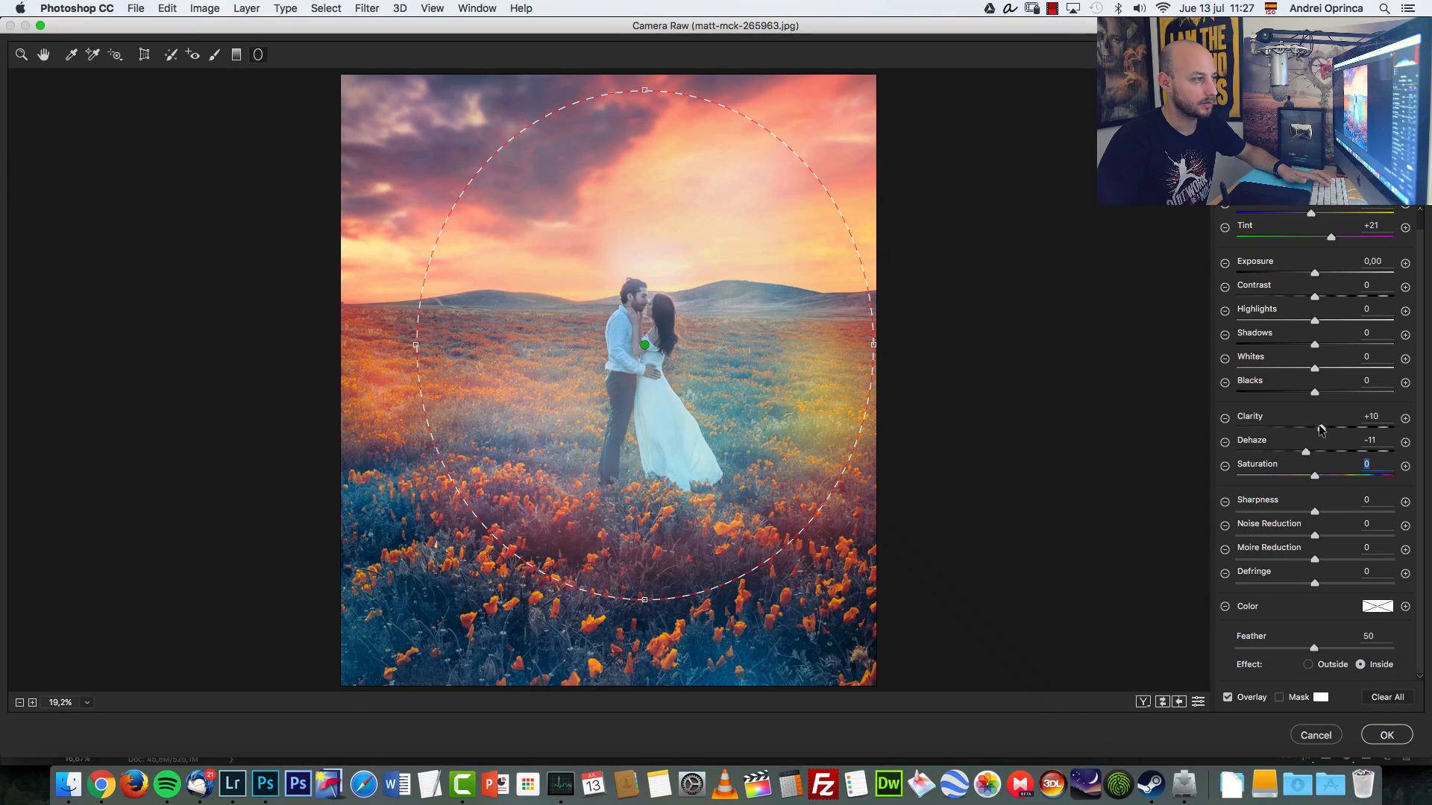
{"action": "left_click", "coordinate": [1319, 430]}
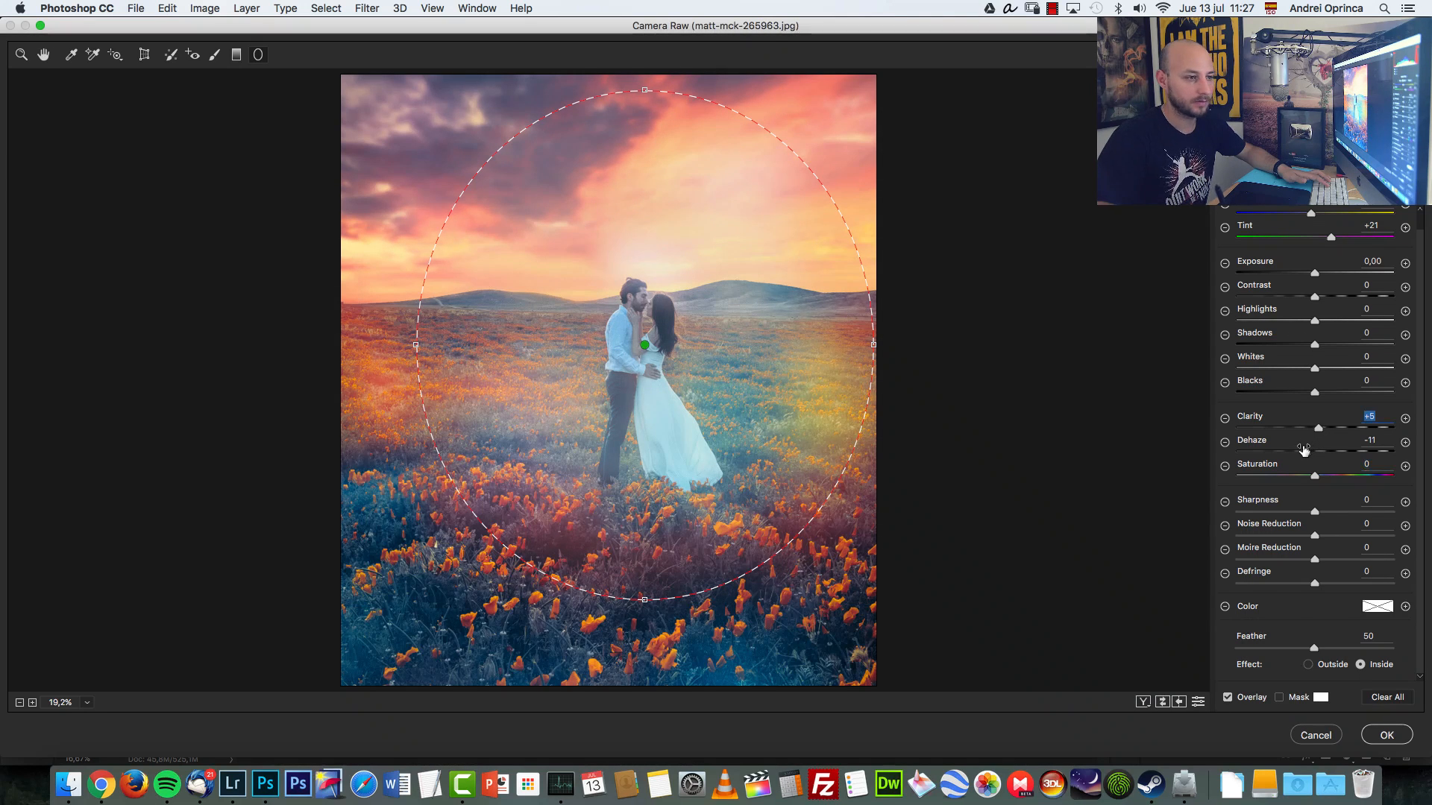
{"action": "left_click", "coordinate": [1386, 736]}
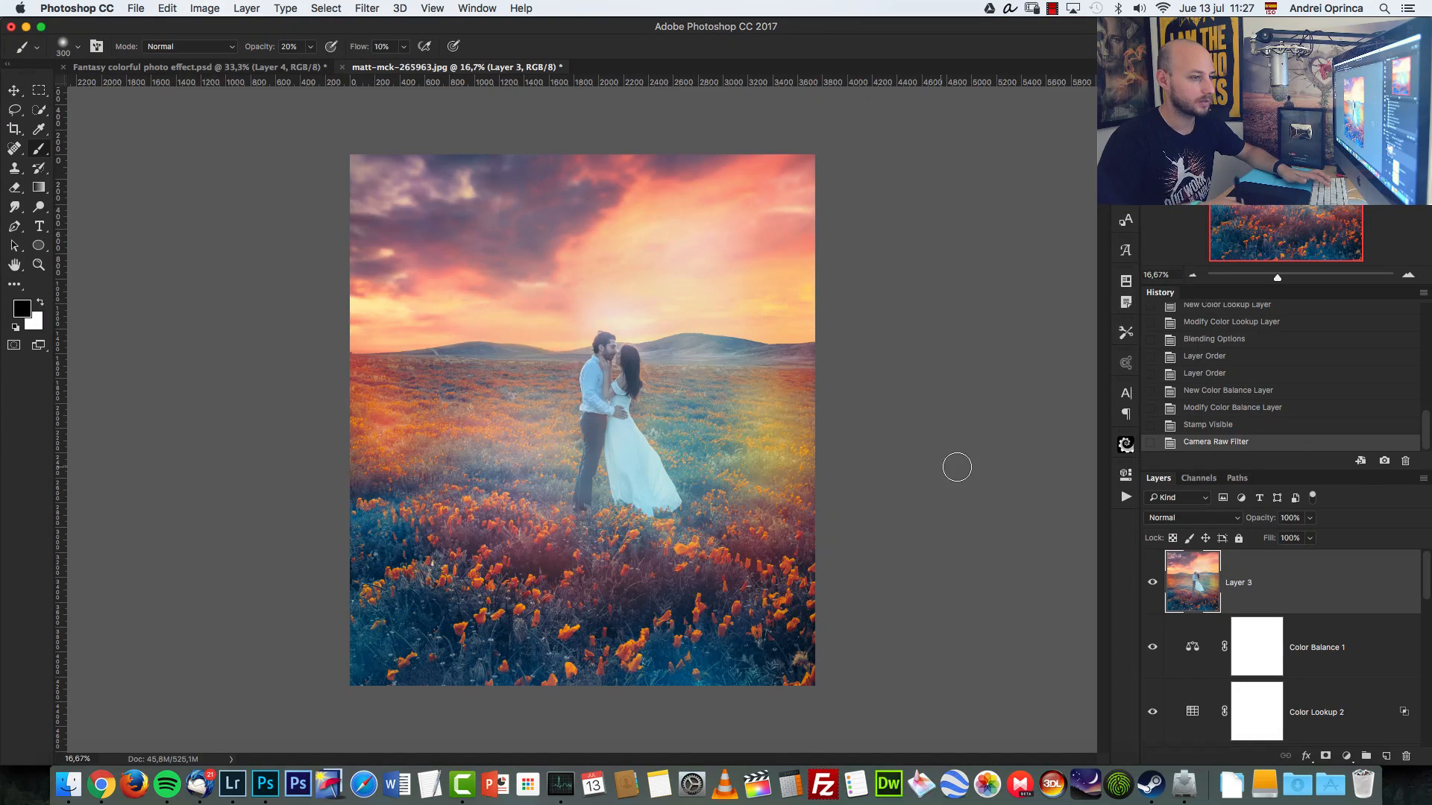
Compare the image with and without Layer 3, and the full edit against the original photo on Layer 0 alone.
{"action": "left_click", "coordinate": [1153, 583]}
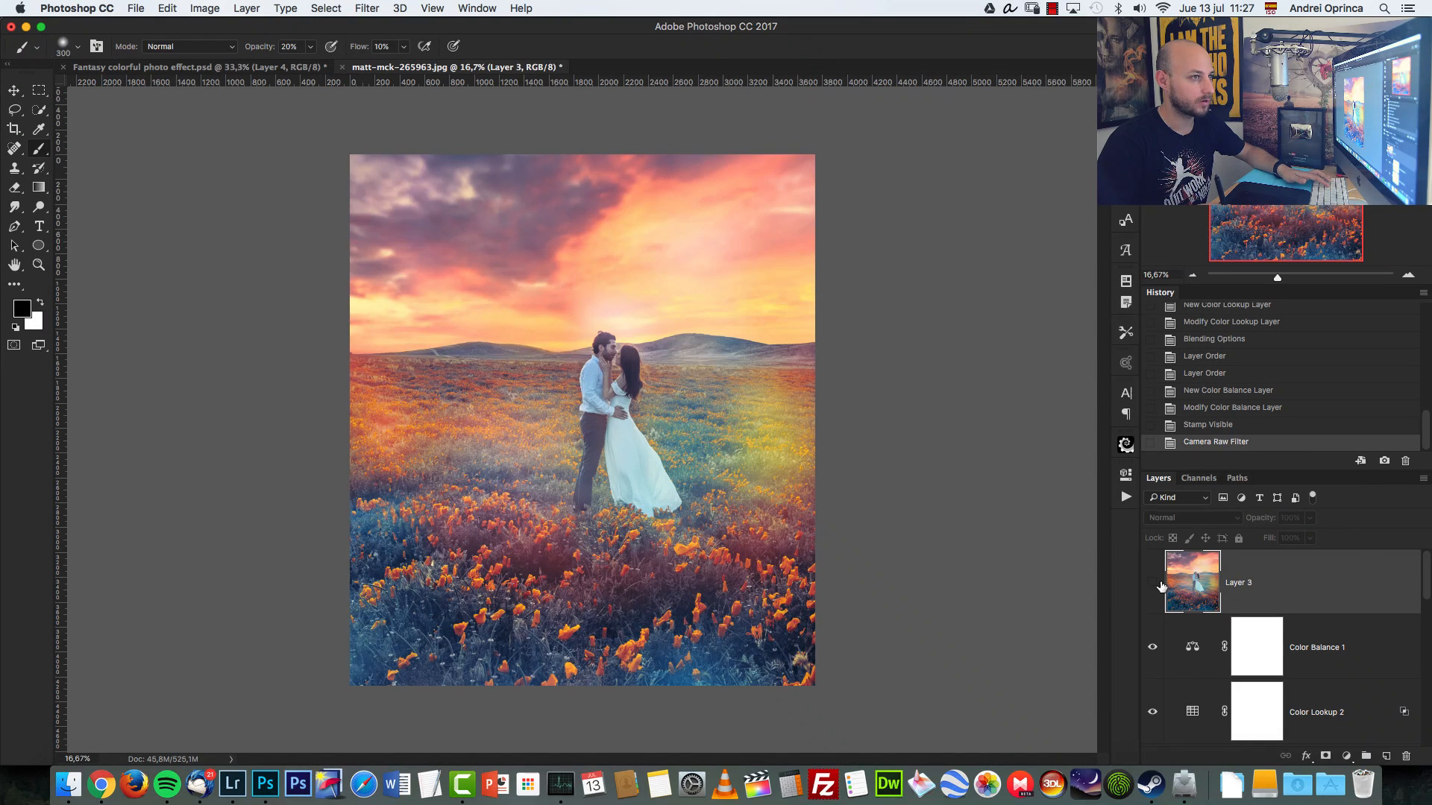
{"action": "left_click", "coordinate": [1153, 583]}
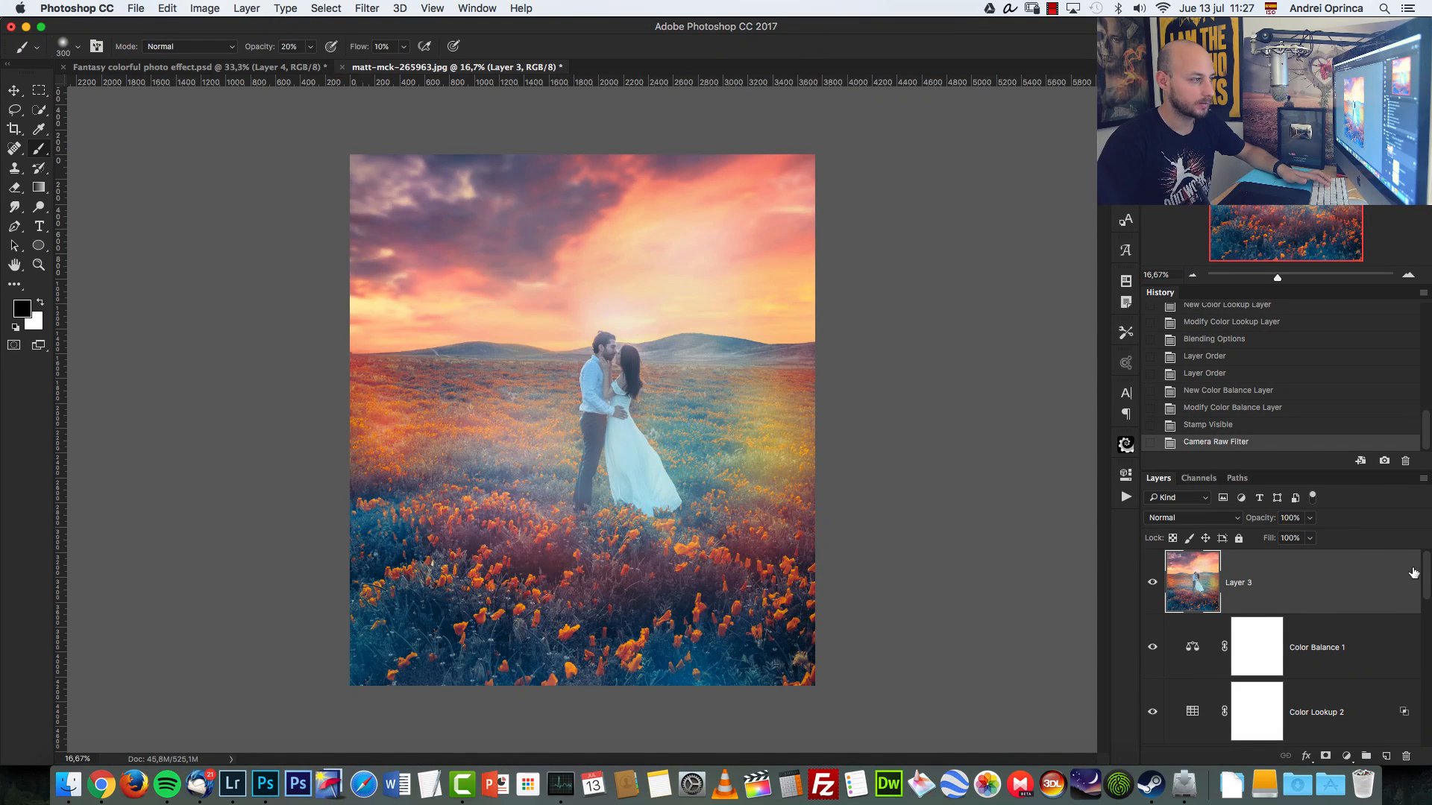
{"action": "left_click_drag", "start_coordinate": [1425, 572], "coordinate": [1424, 717]}
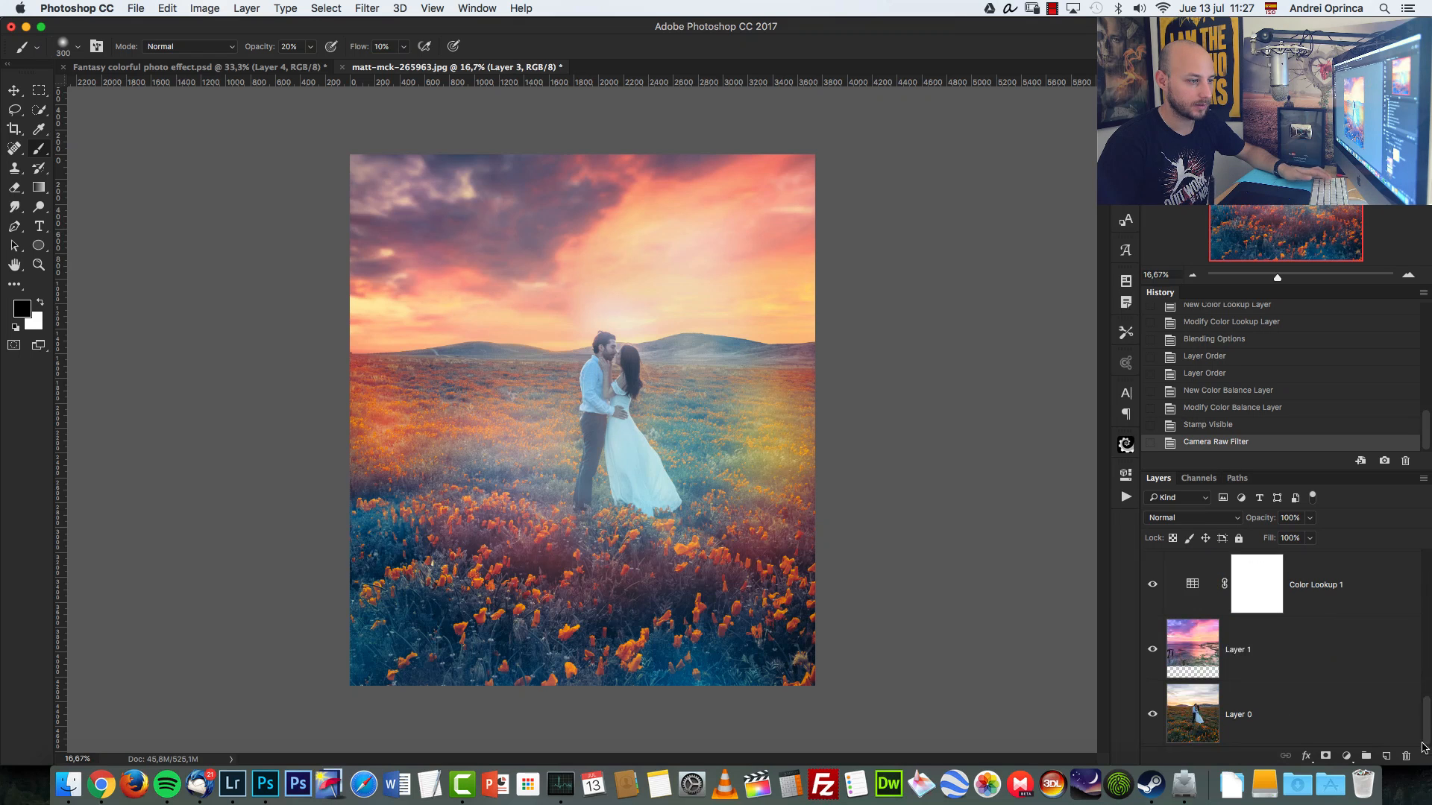
{"action": "left_click", "coordinate": [1153, 714], "text": "alt"}
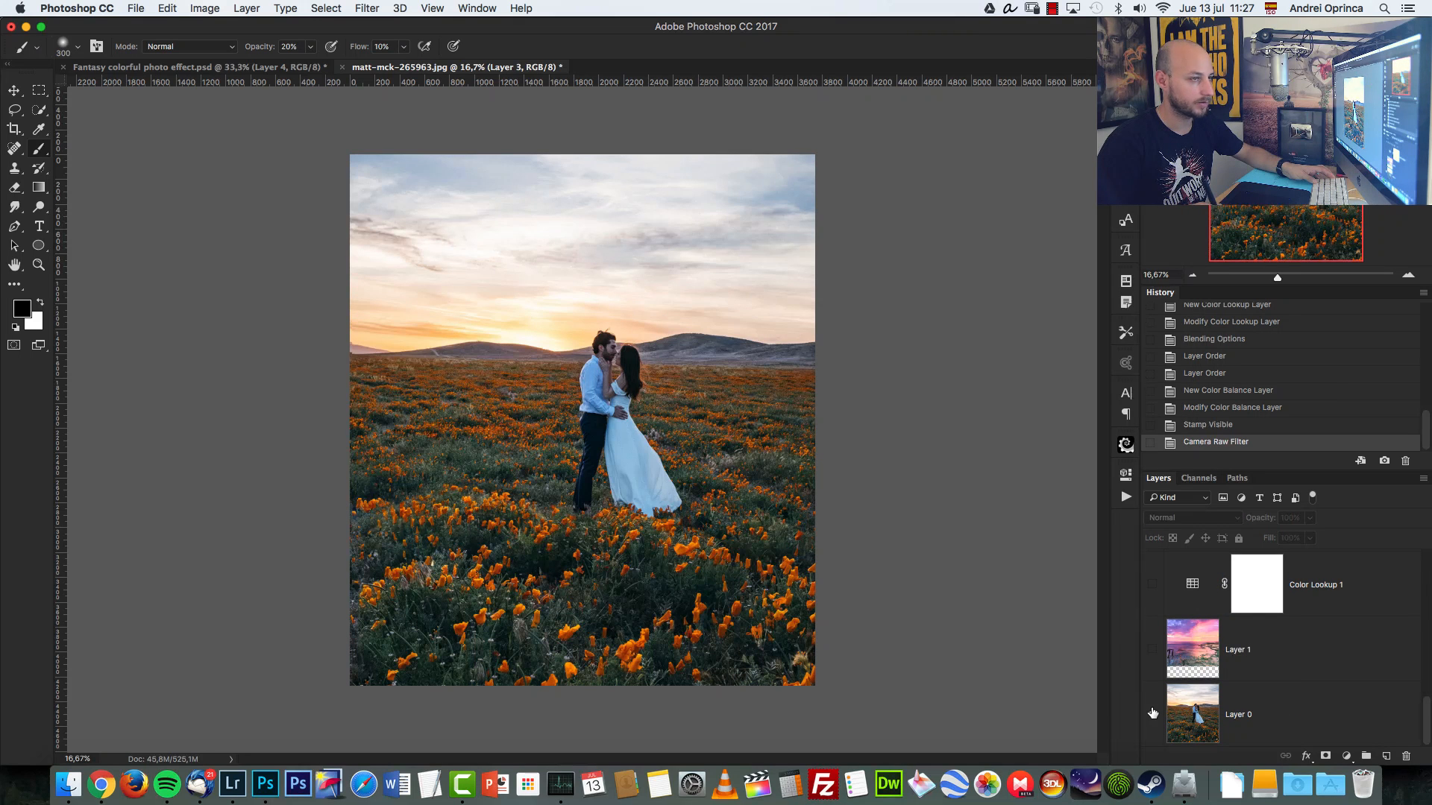
{"action": "left_click", "coordinate": [1152, 713], "text": "alt"}
{"action": "left_click", "coordinate": [1154, 712], "text": "alt"}
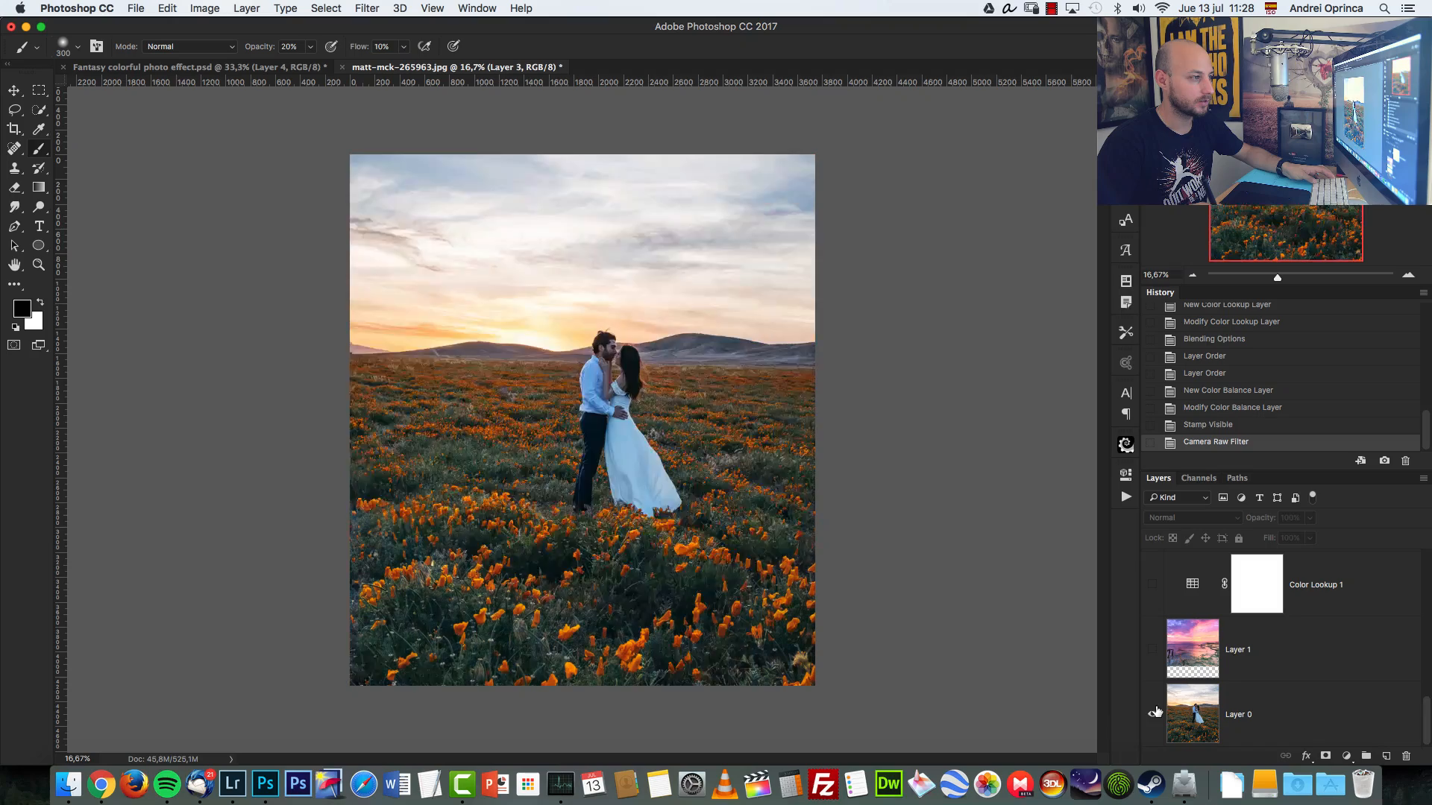
{"action": "left_click", "coordinate": [1154, 712], "text": "alt"}
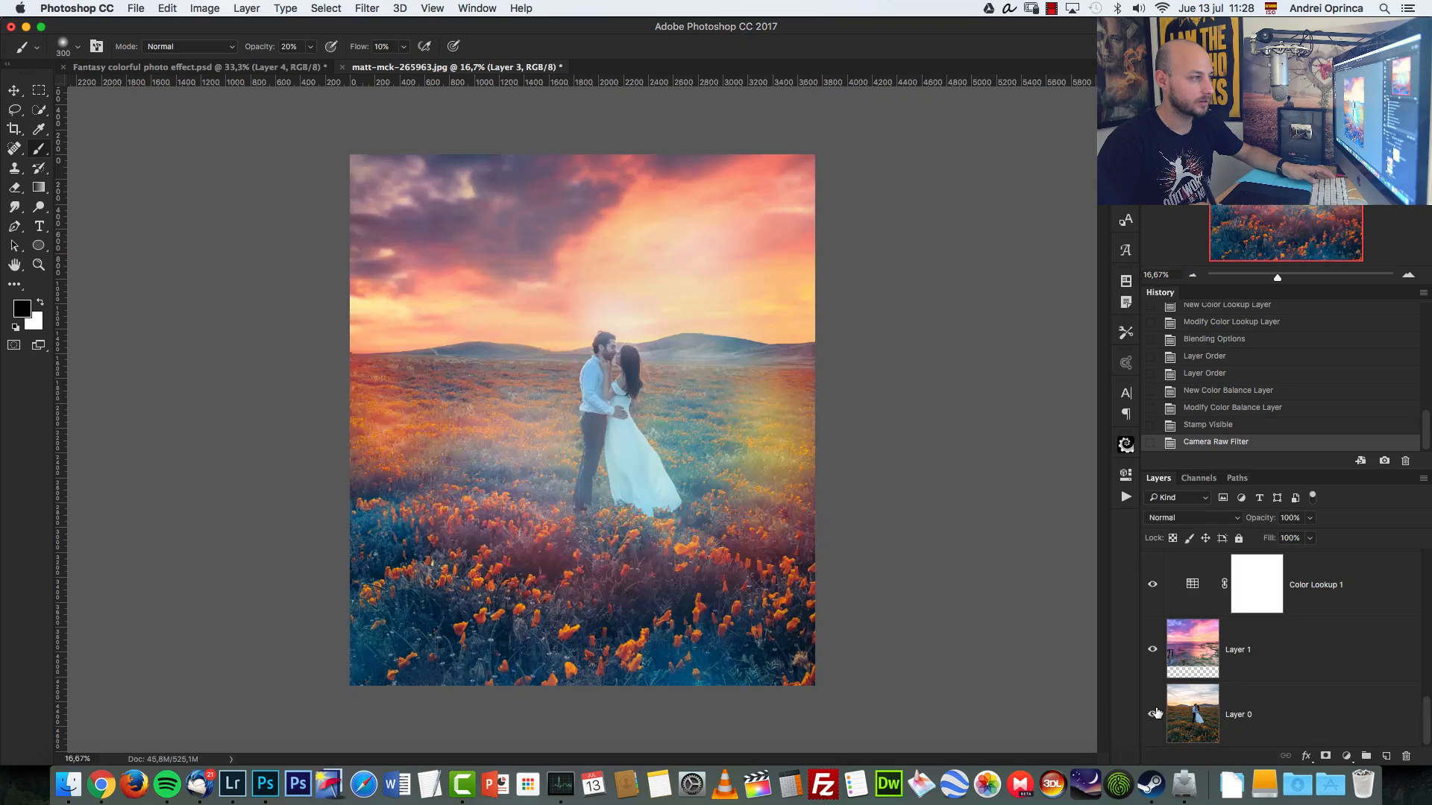
View the Fantasy colorful photo effect.psd document for comparison and return to the edited JPG document.
{"action": "left_click", "coordinate": [299, 68]}
{"action": "left_click", "coordinate": [1193, 275]}
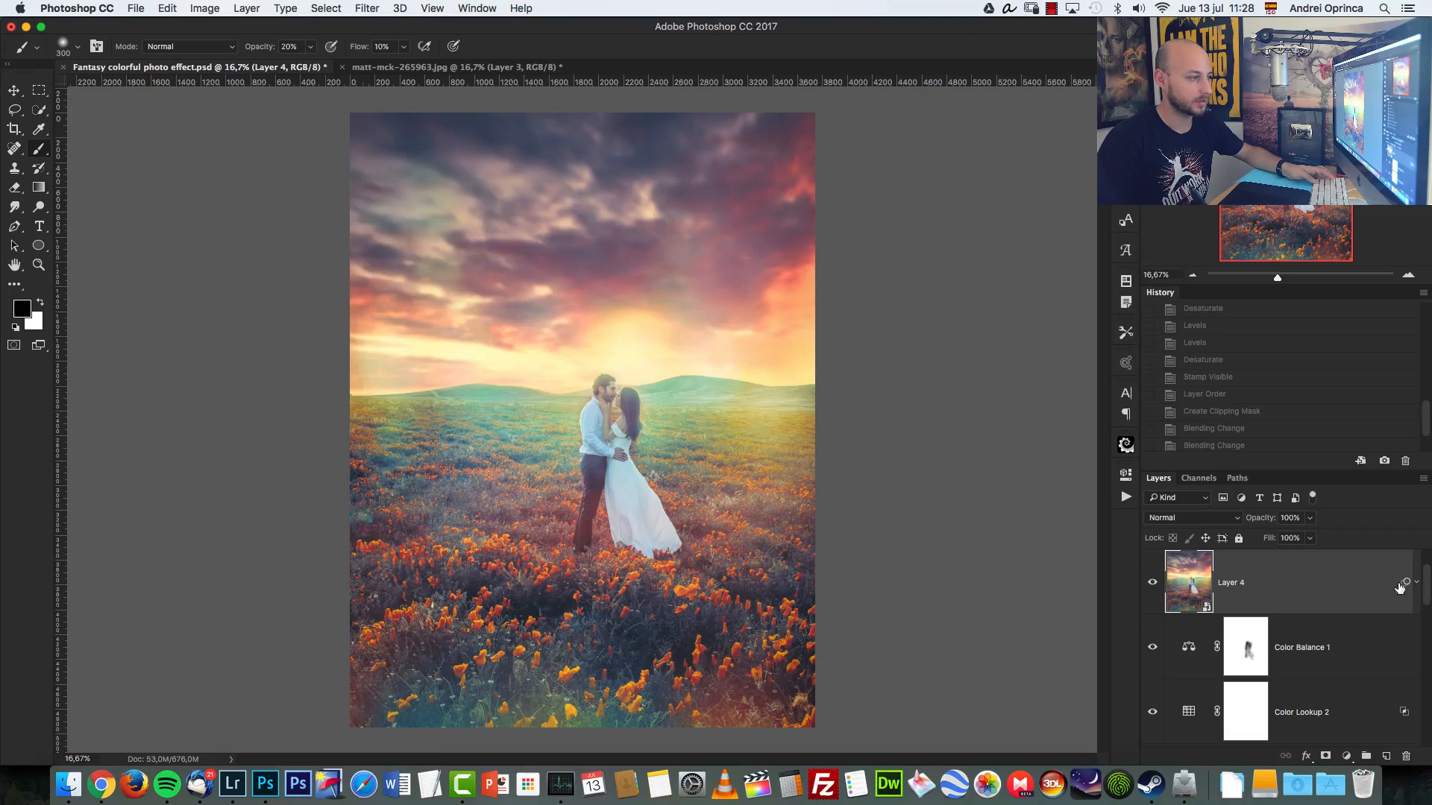
{"action": "left_click", "coordinate": [478, 68]}
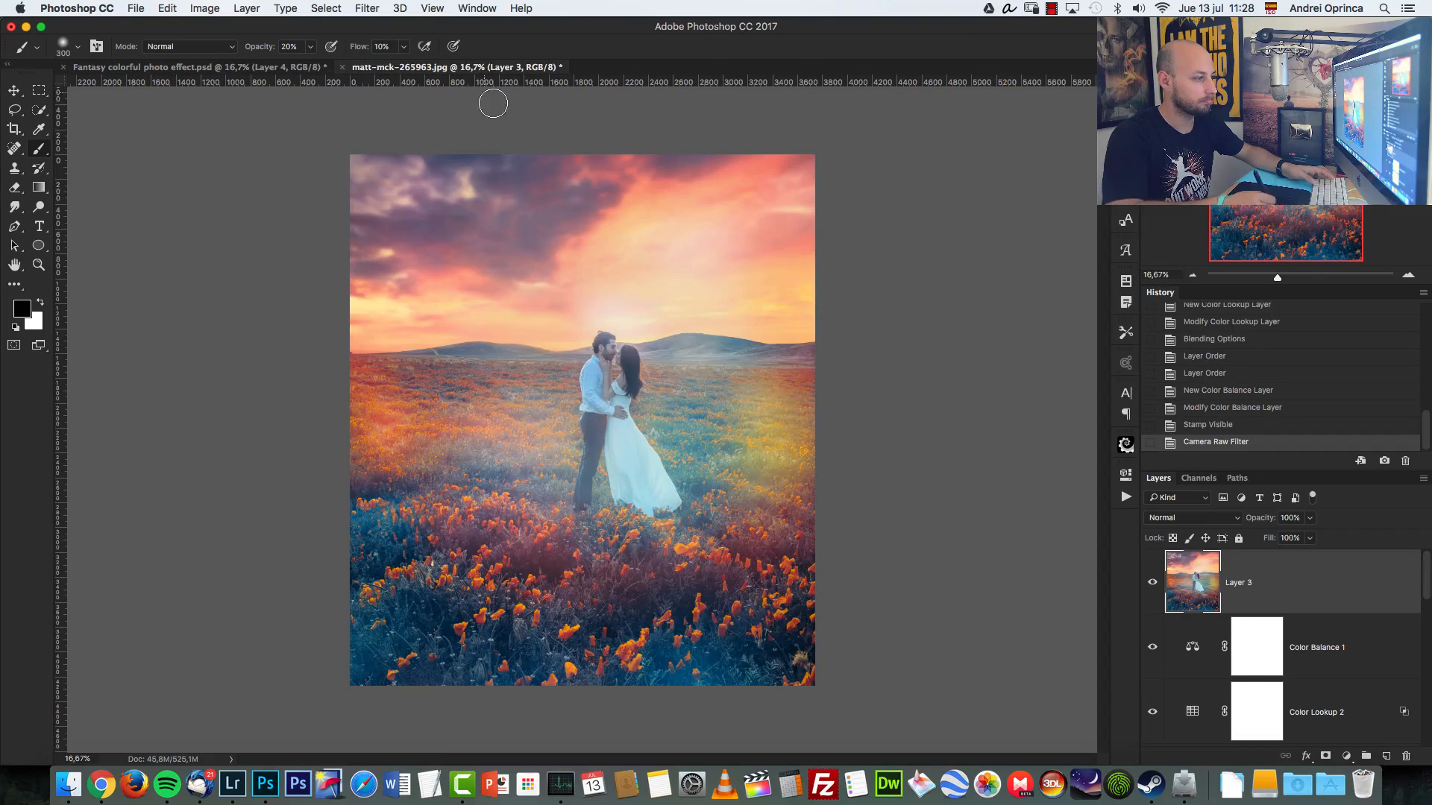